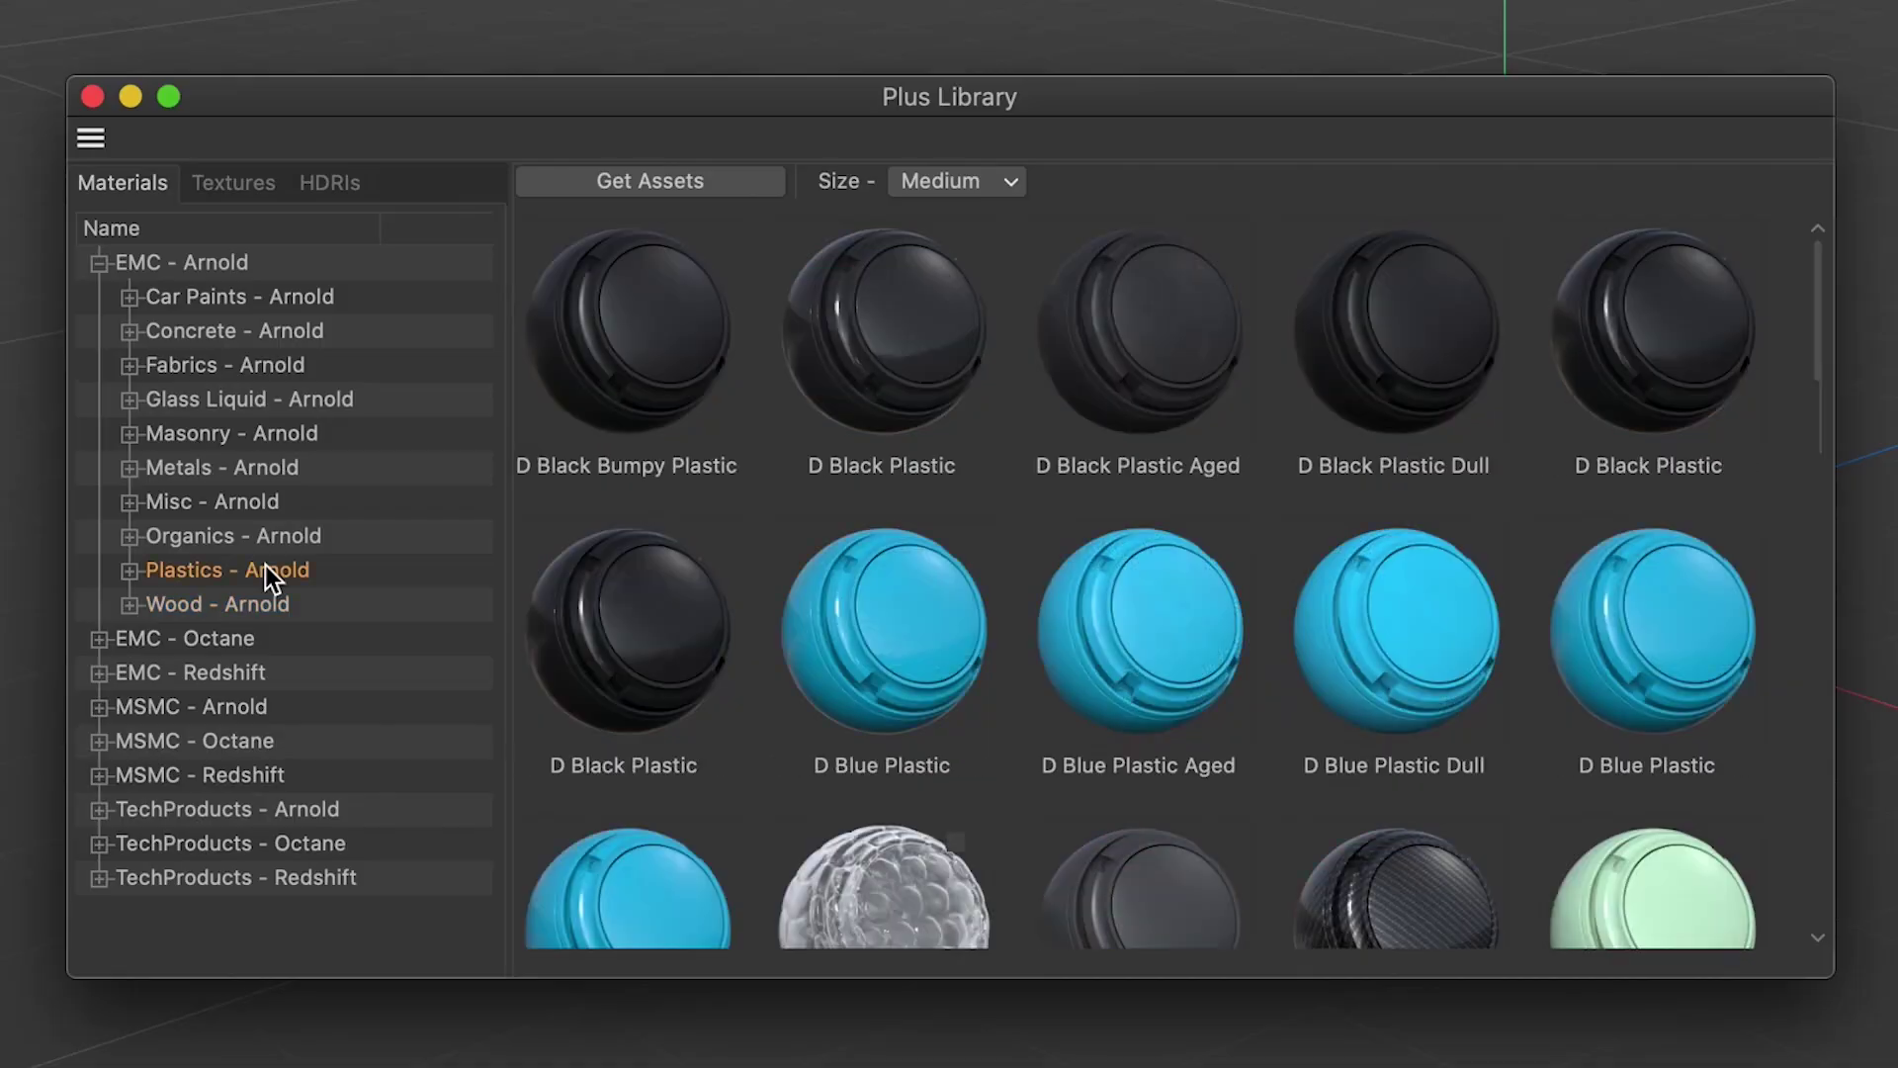
left_click(261, 429)
left_click(263, 363)
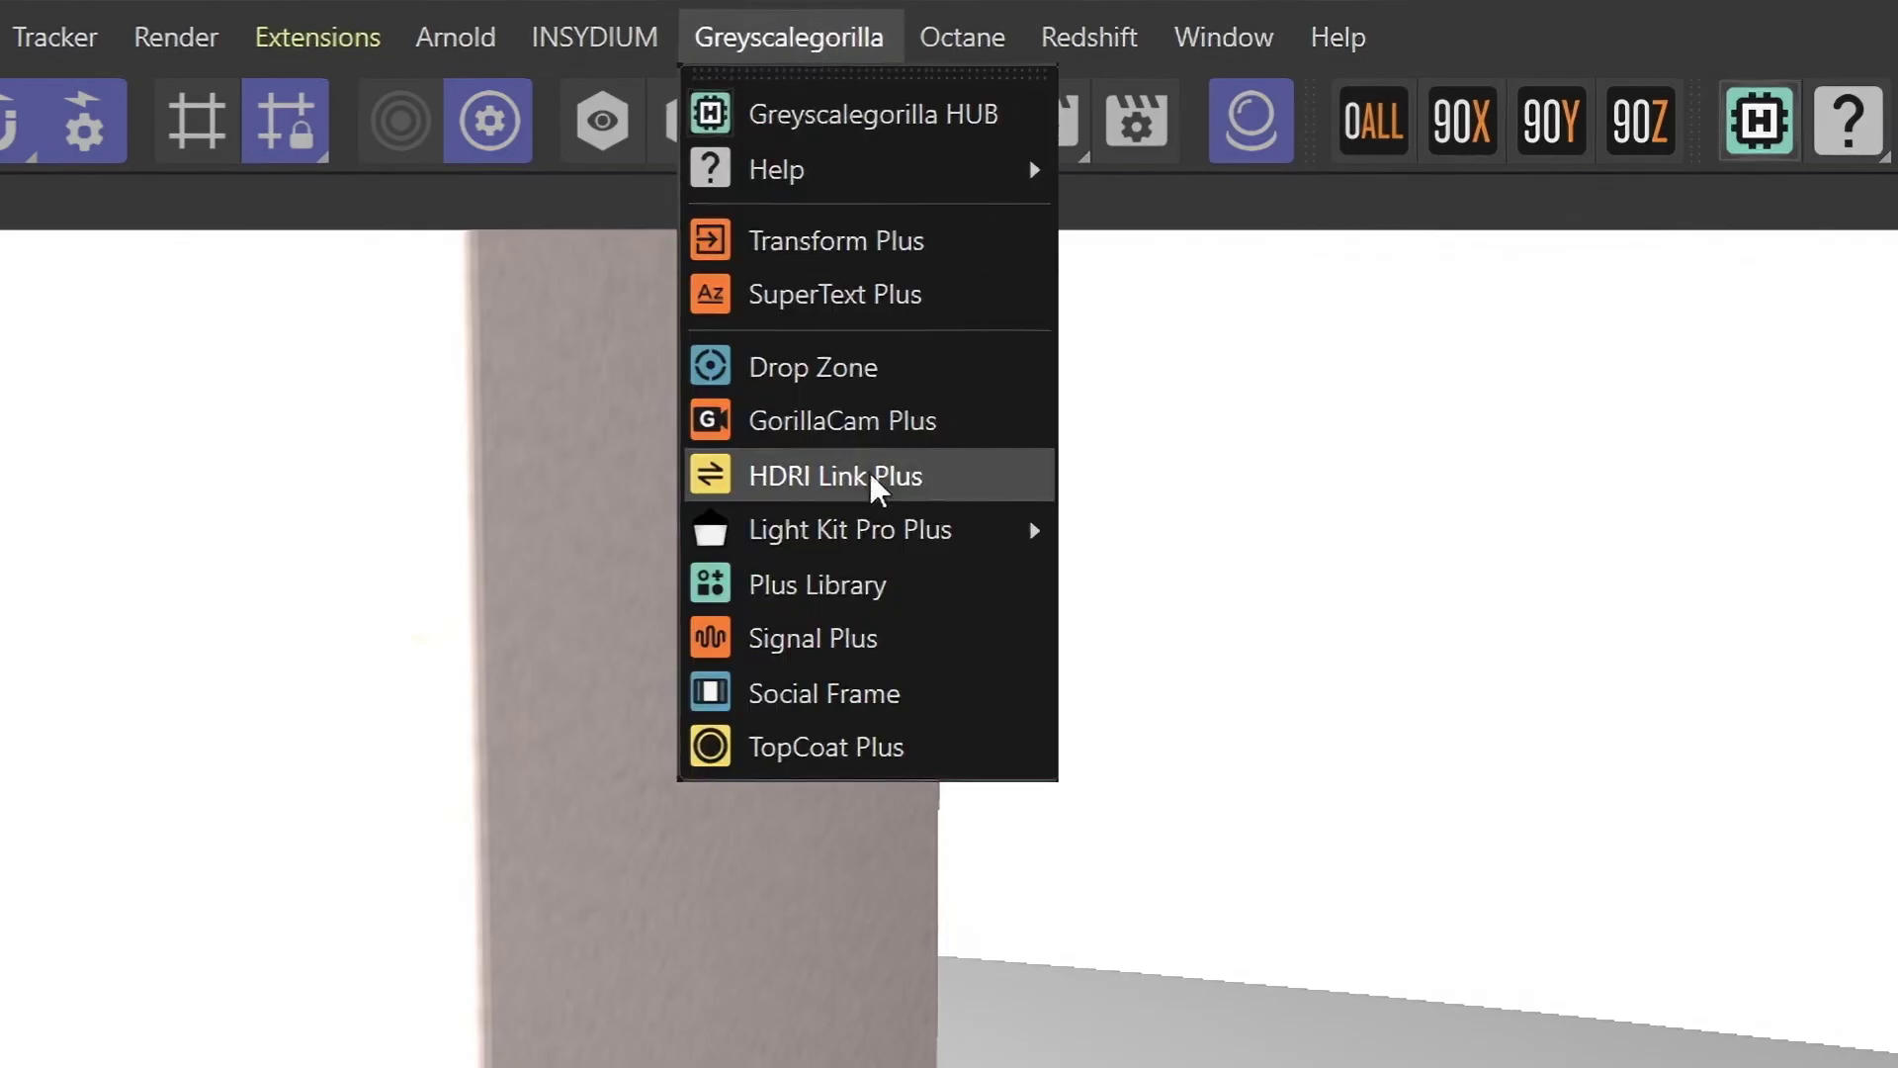
left_click(877, 479)
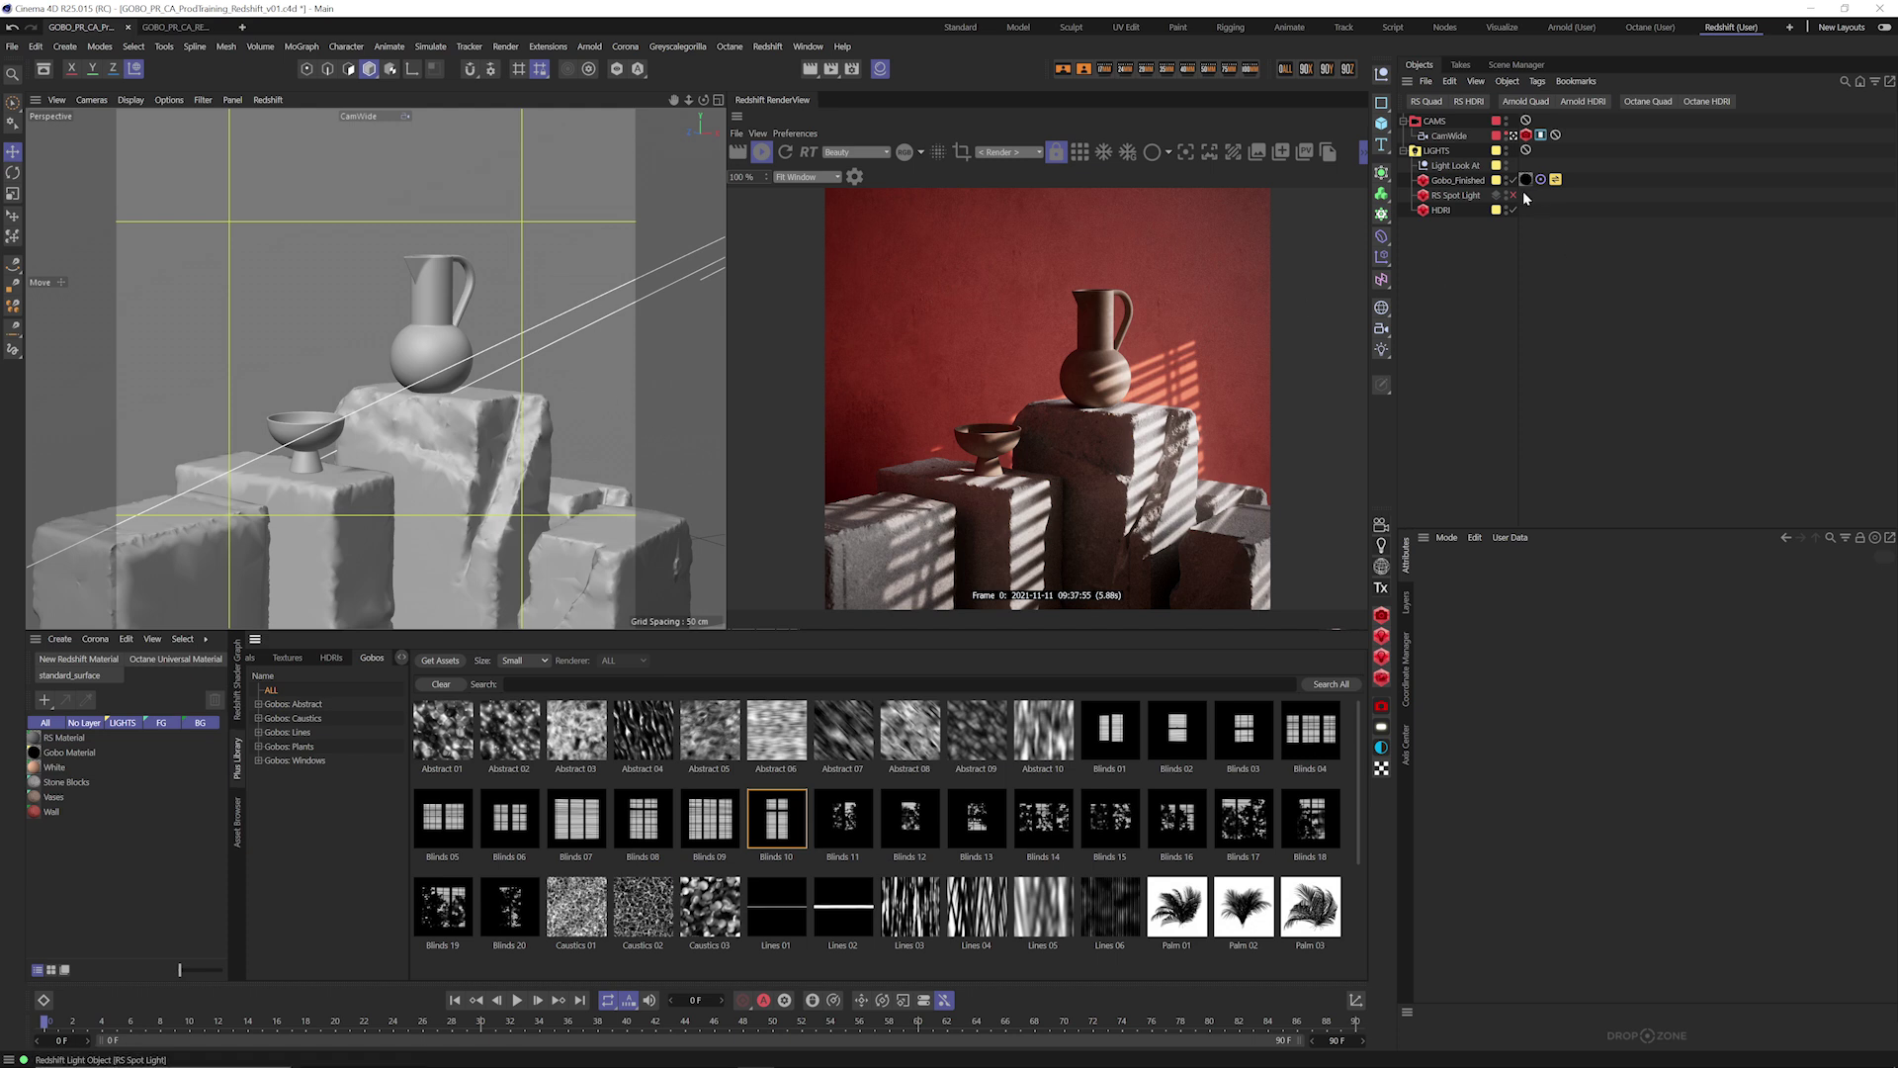
Examine the whole set and the gobo light's placement from outside the CamWide camera, and return to the CamWide view.
left_click(1524, 135)
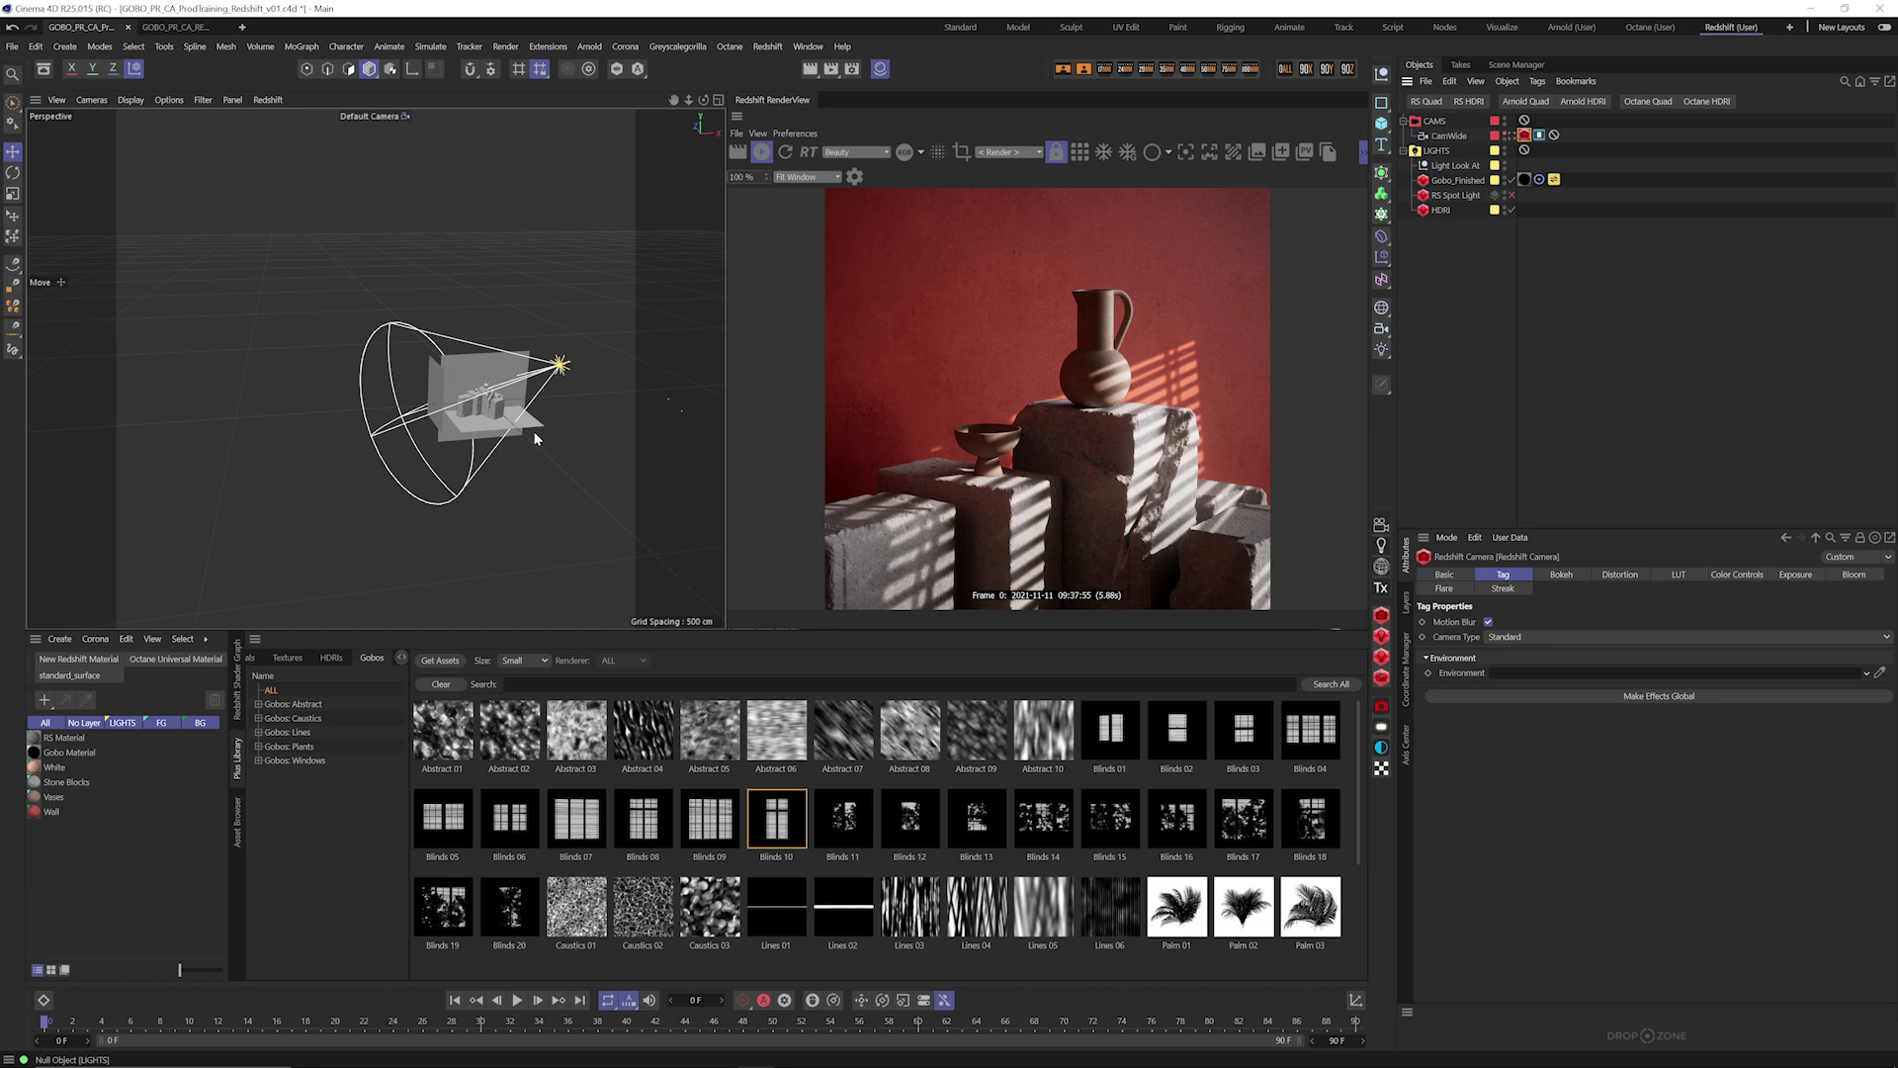
left_click_drag(449, 460, 475, 445, "alt")
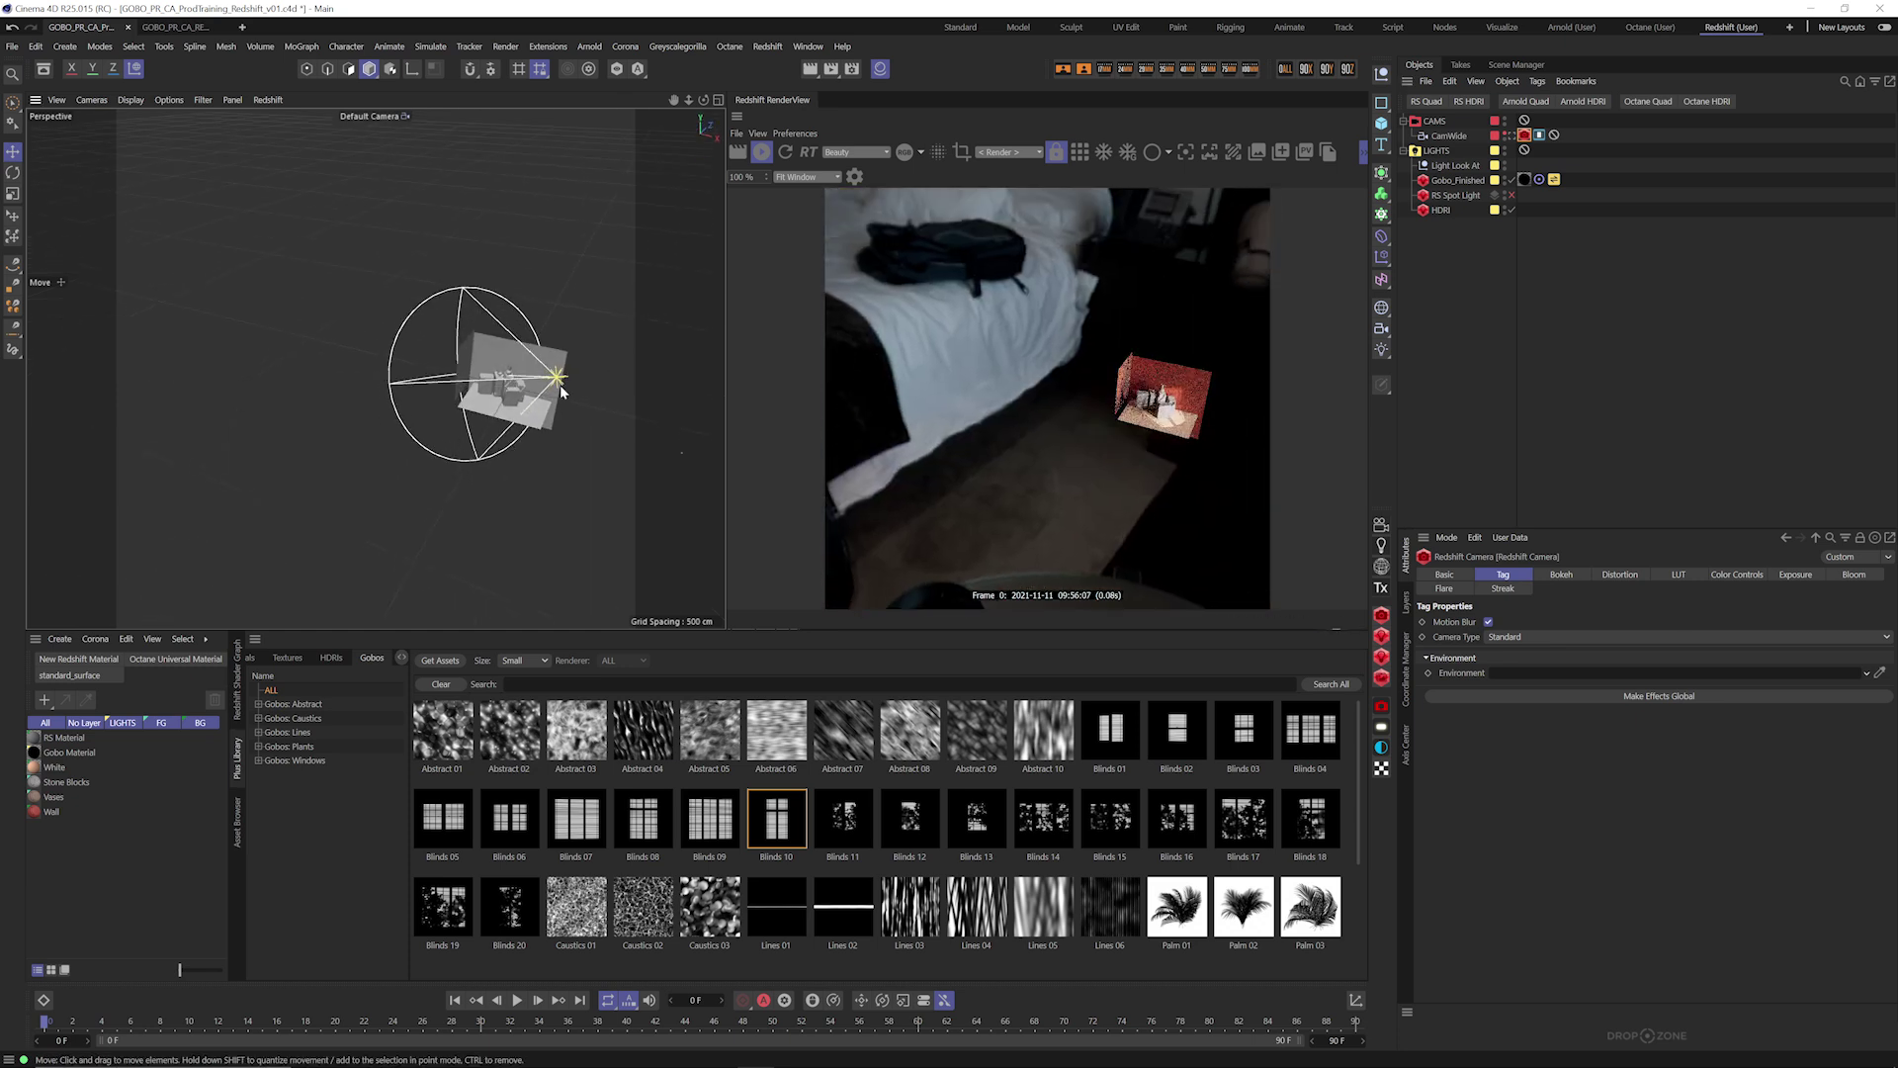
scroll(531, 379, "up", 5)
left_click_drag(531, 379, 498, 380, "alt")
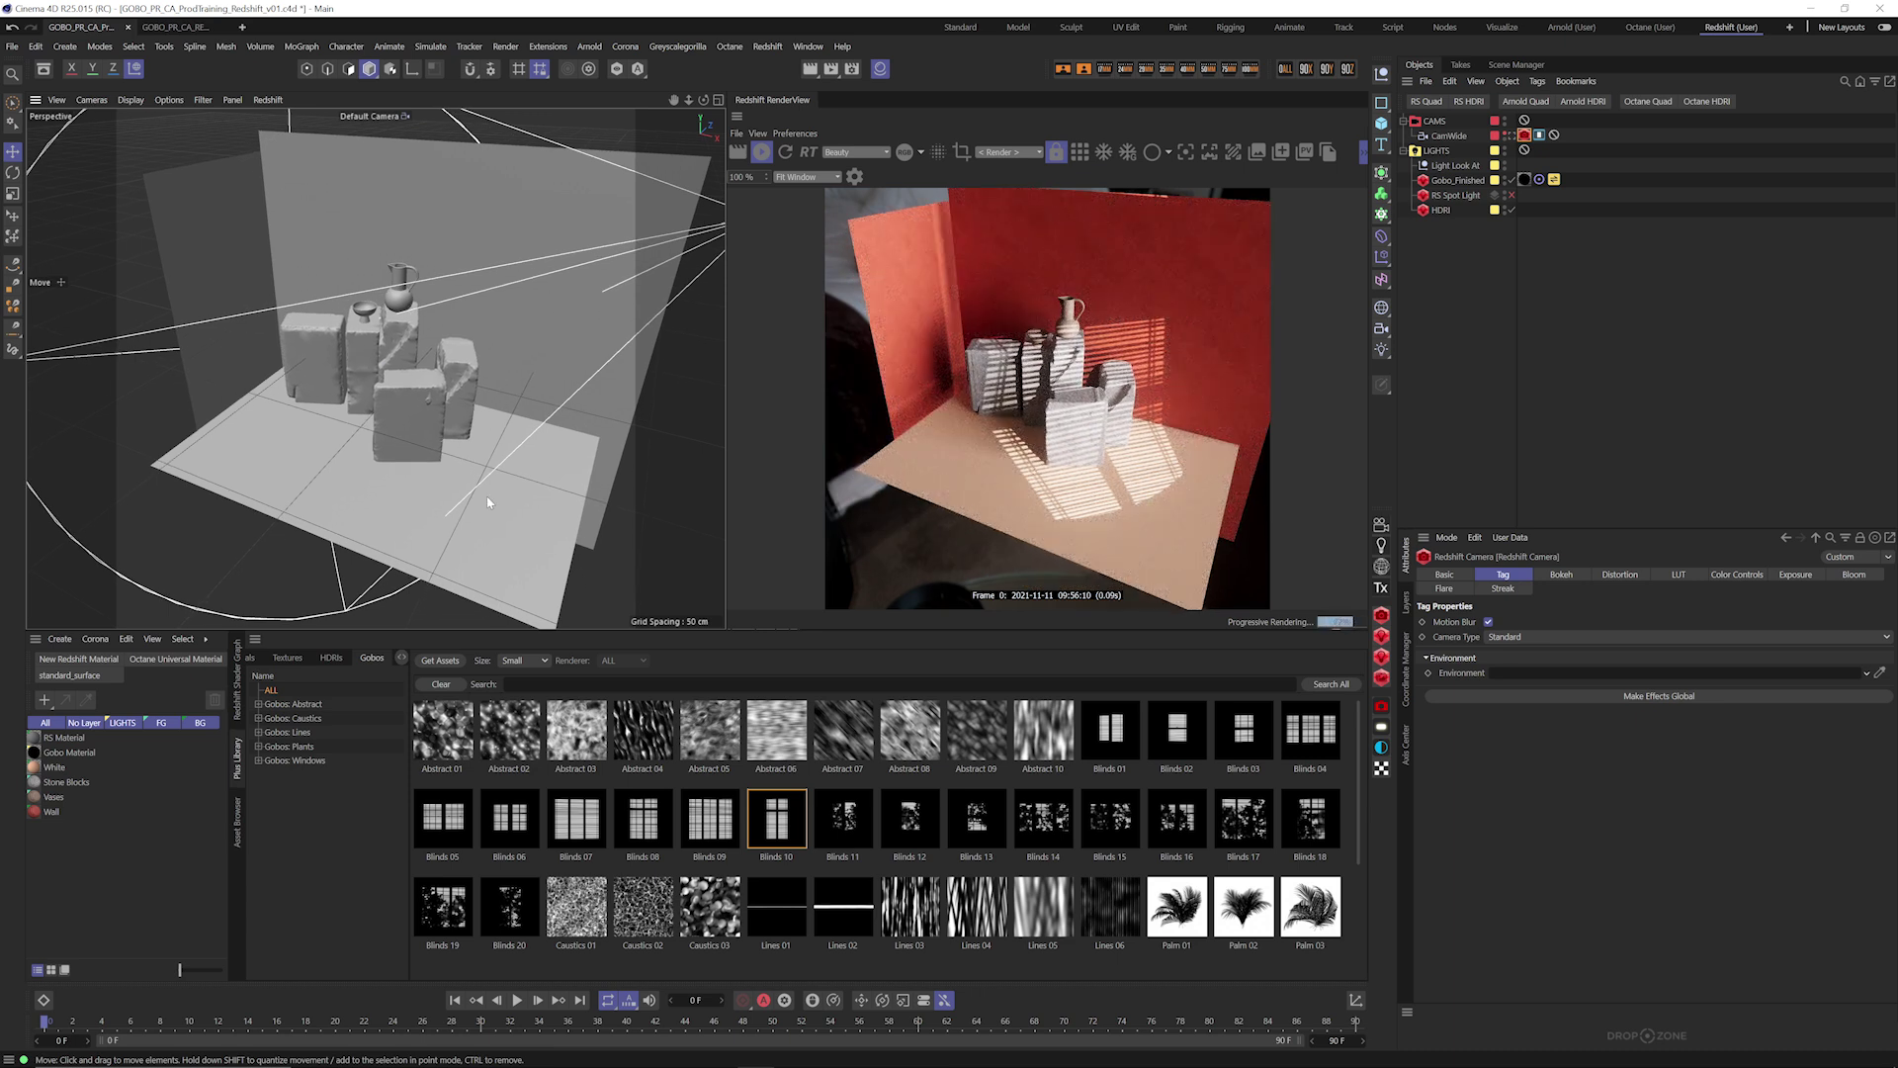
left_click(1510, 136)
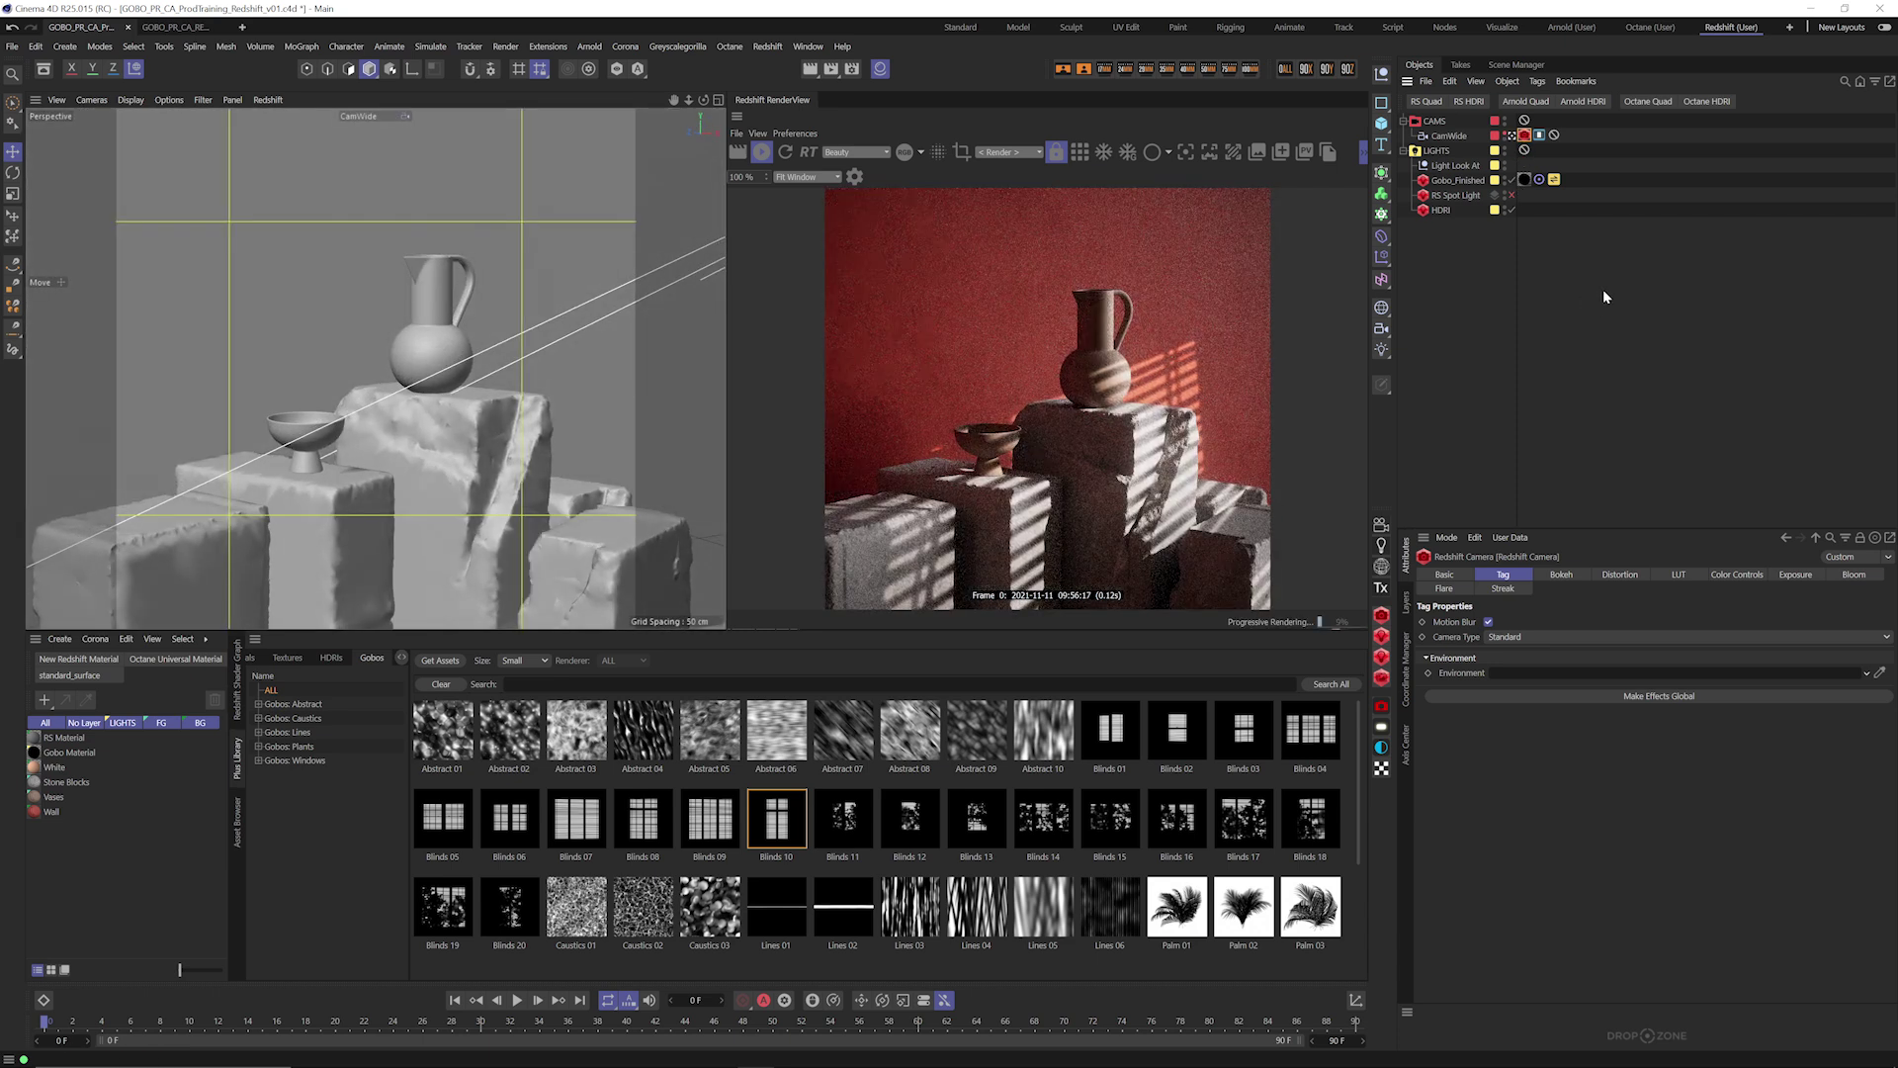
Disable the Gobo_Finished light and the HDRI light, and enable the RS Spot Light.
left_click(1457, 182)
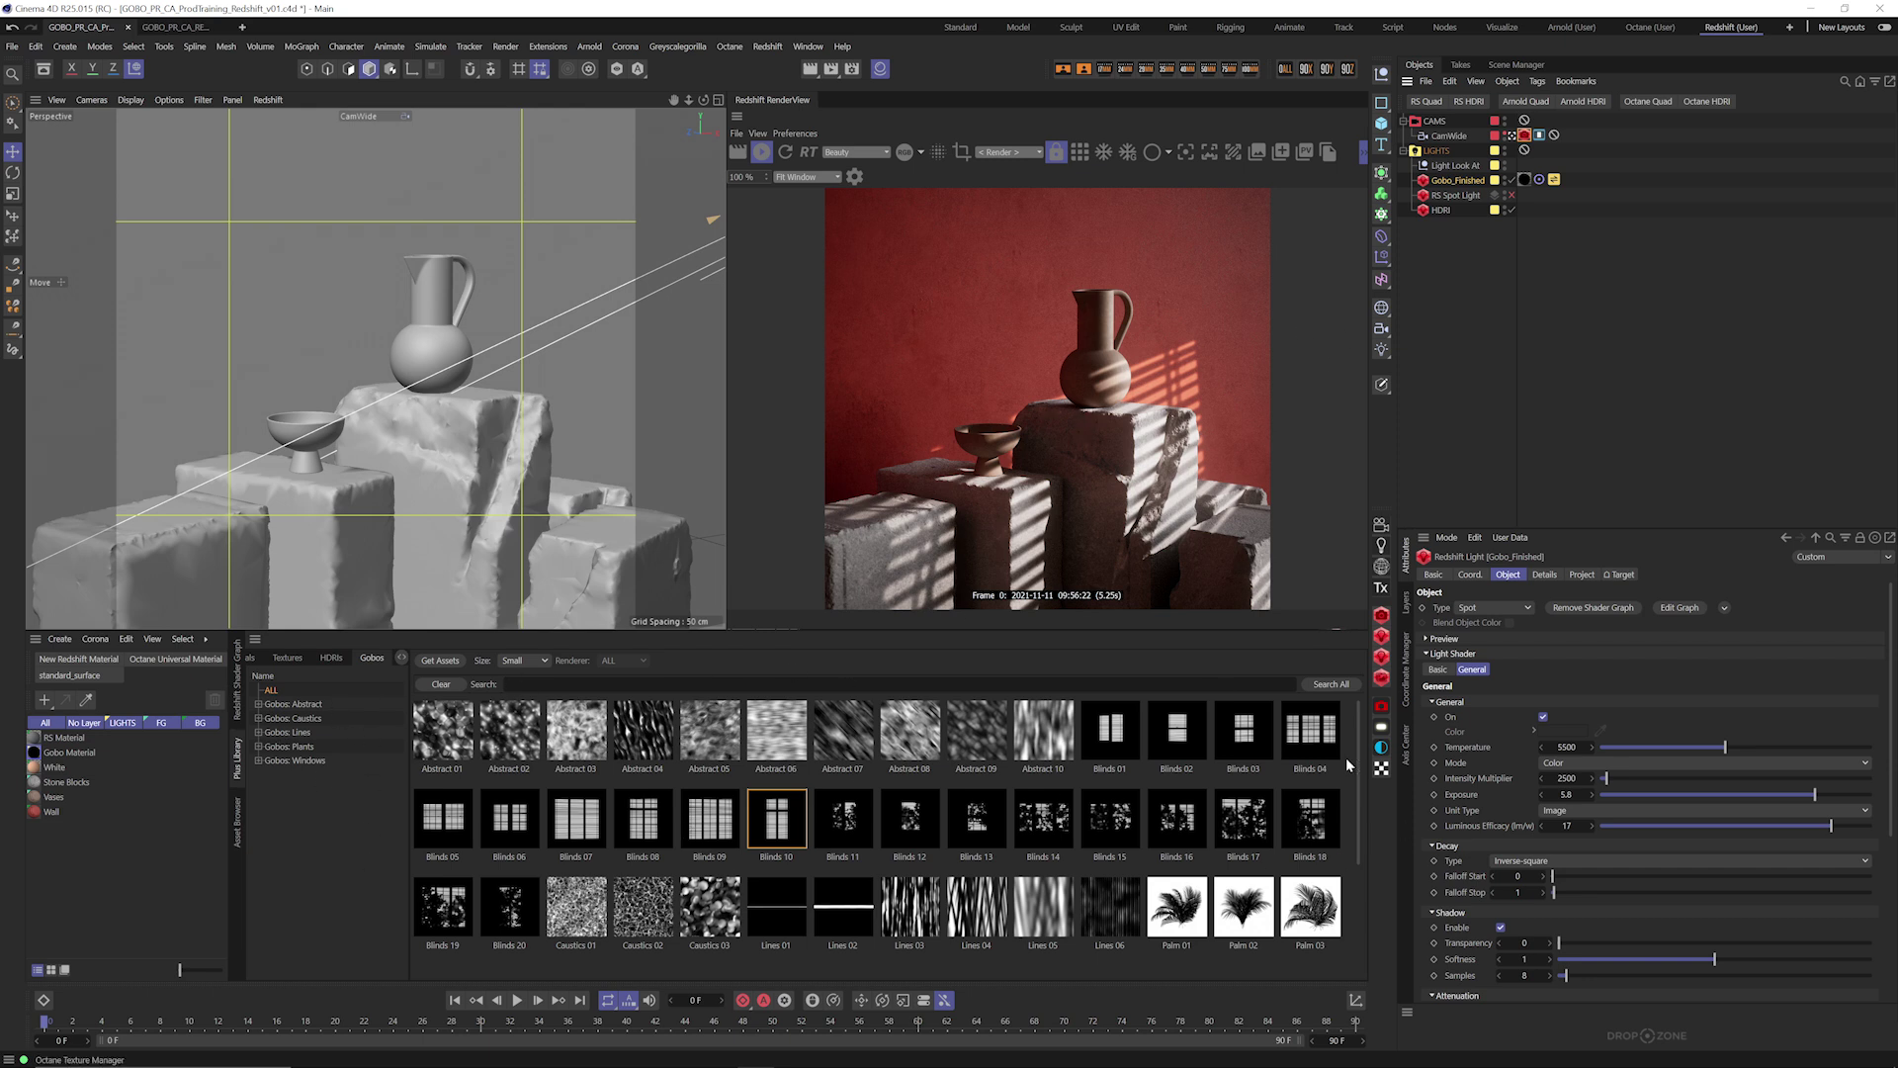
left_click(1511, 181)
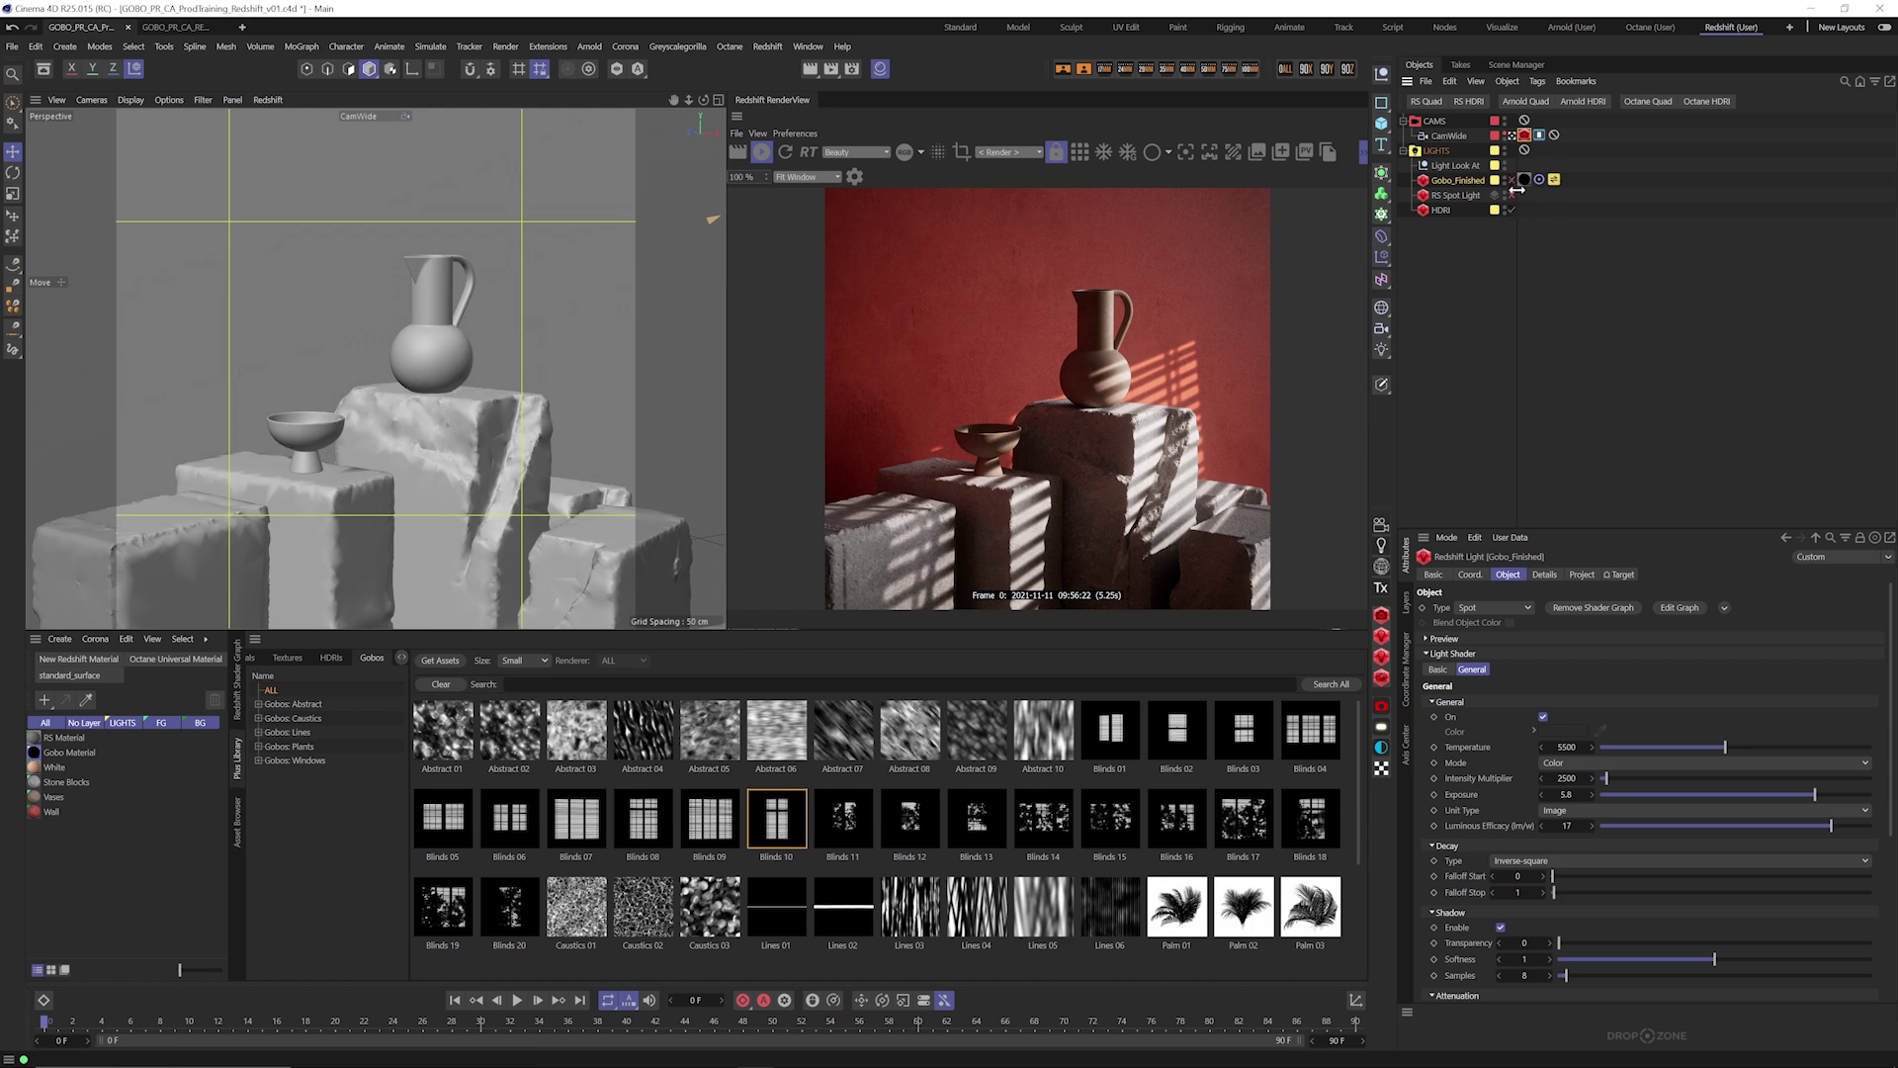
left_click(1462, 197)
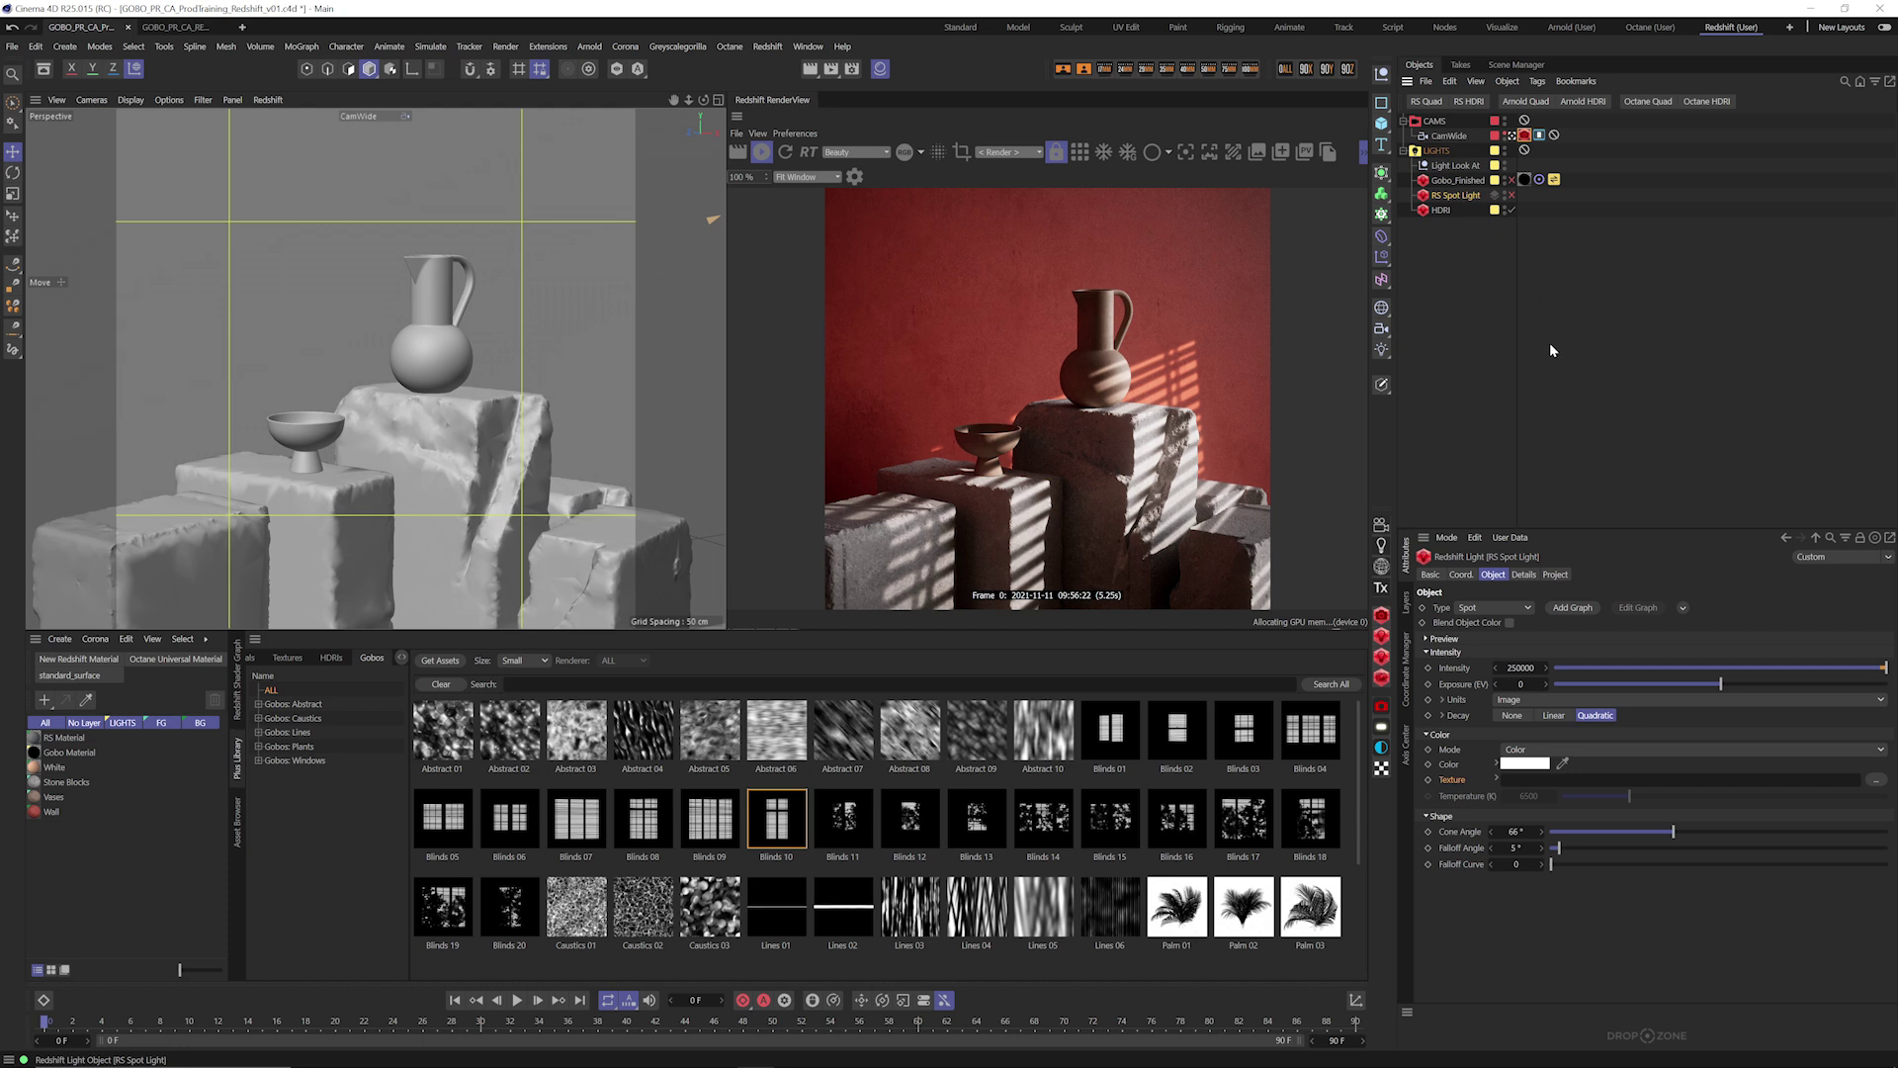
left_click(1511, 210)
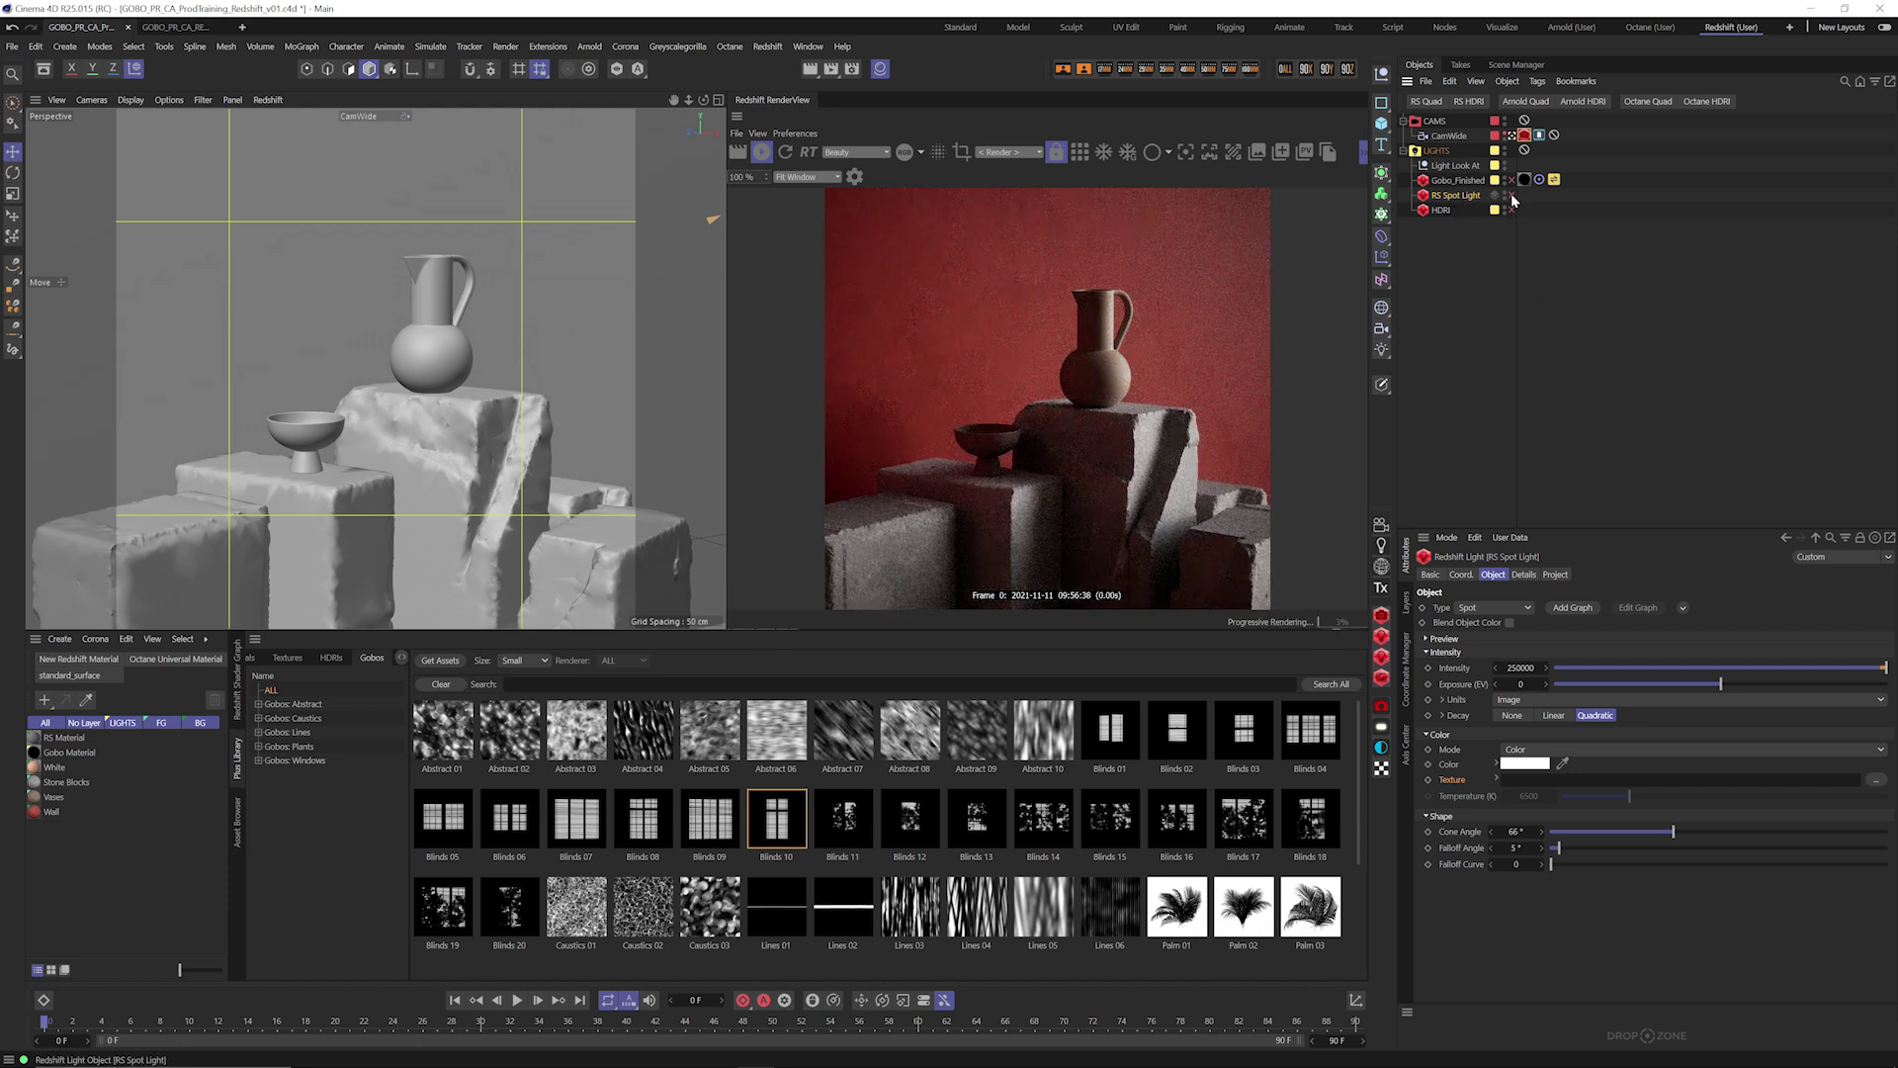
left_click(1510, 195)
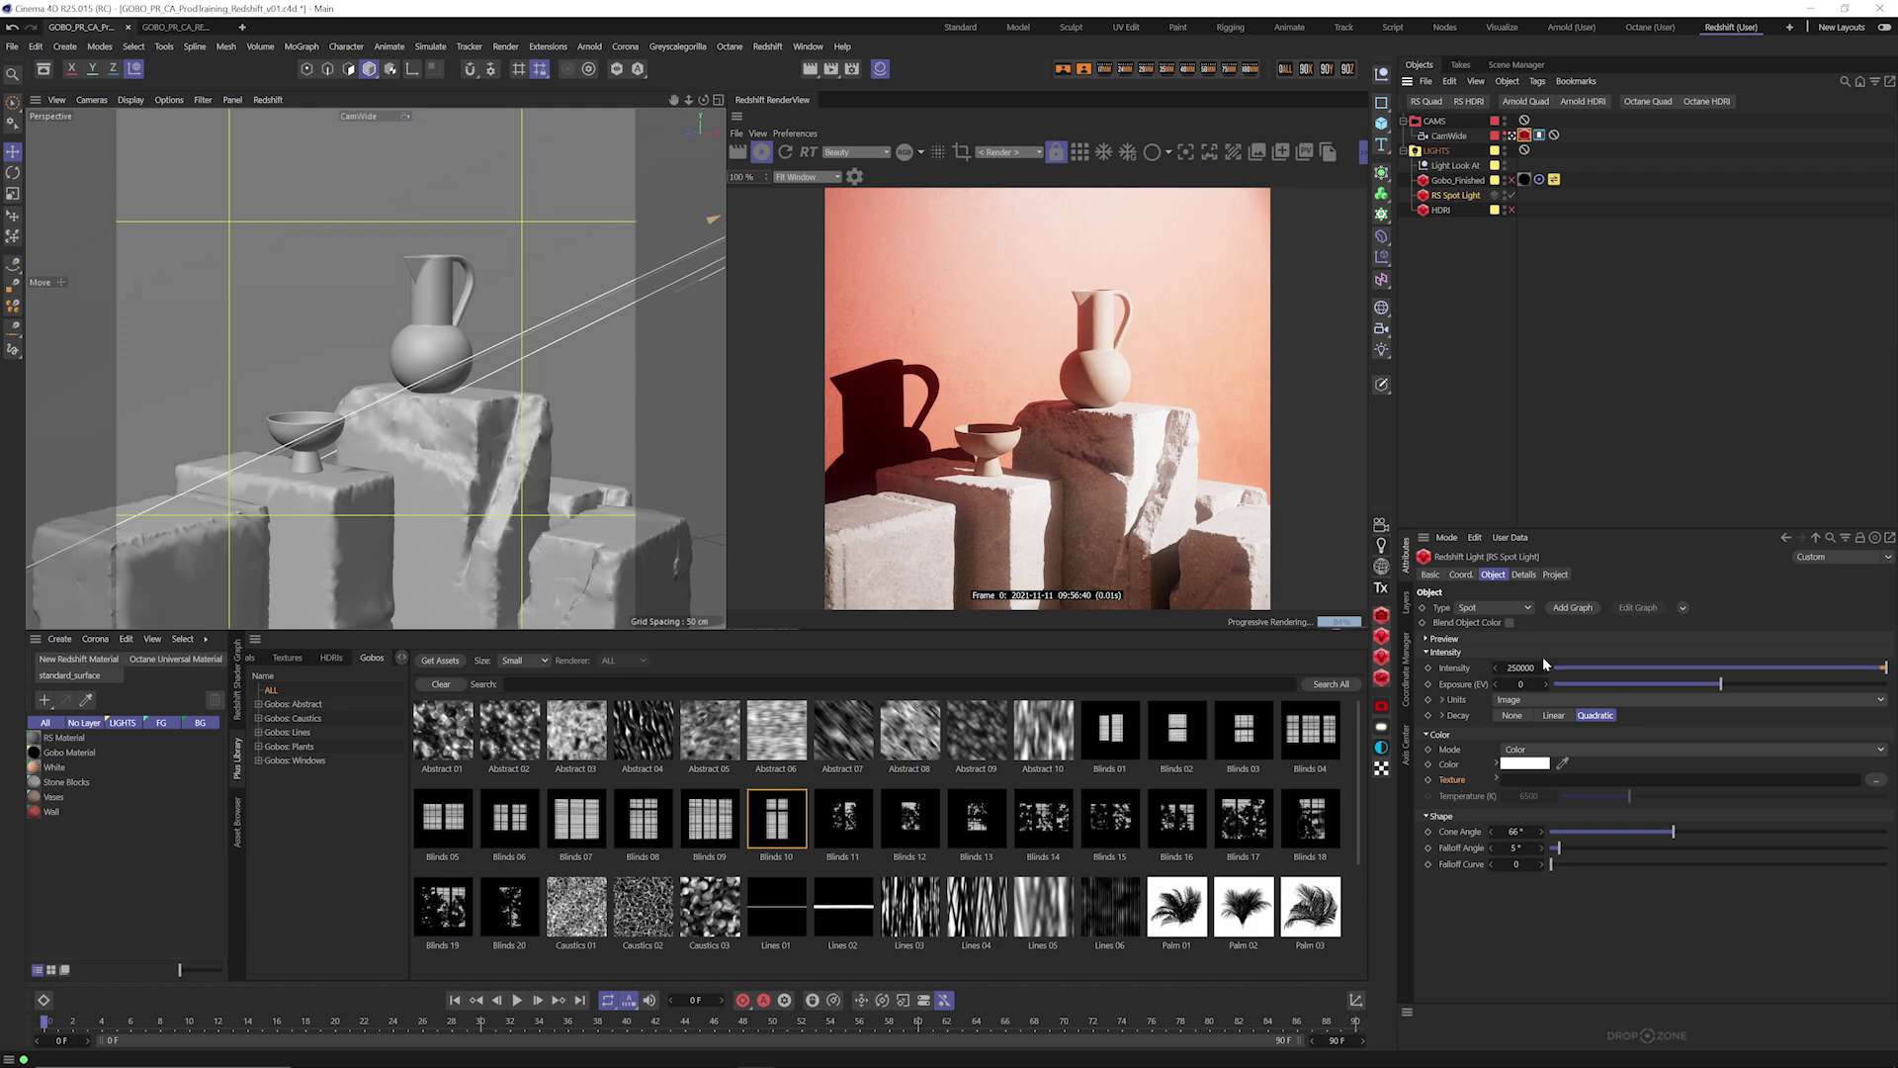
Lower the RS Spot Light's exposure to -3.178 and connect its Texture parameter to an HDRI Link tag on the light.
left_click_drag(1720, 684, 1667, 686)
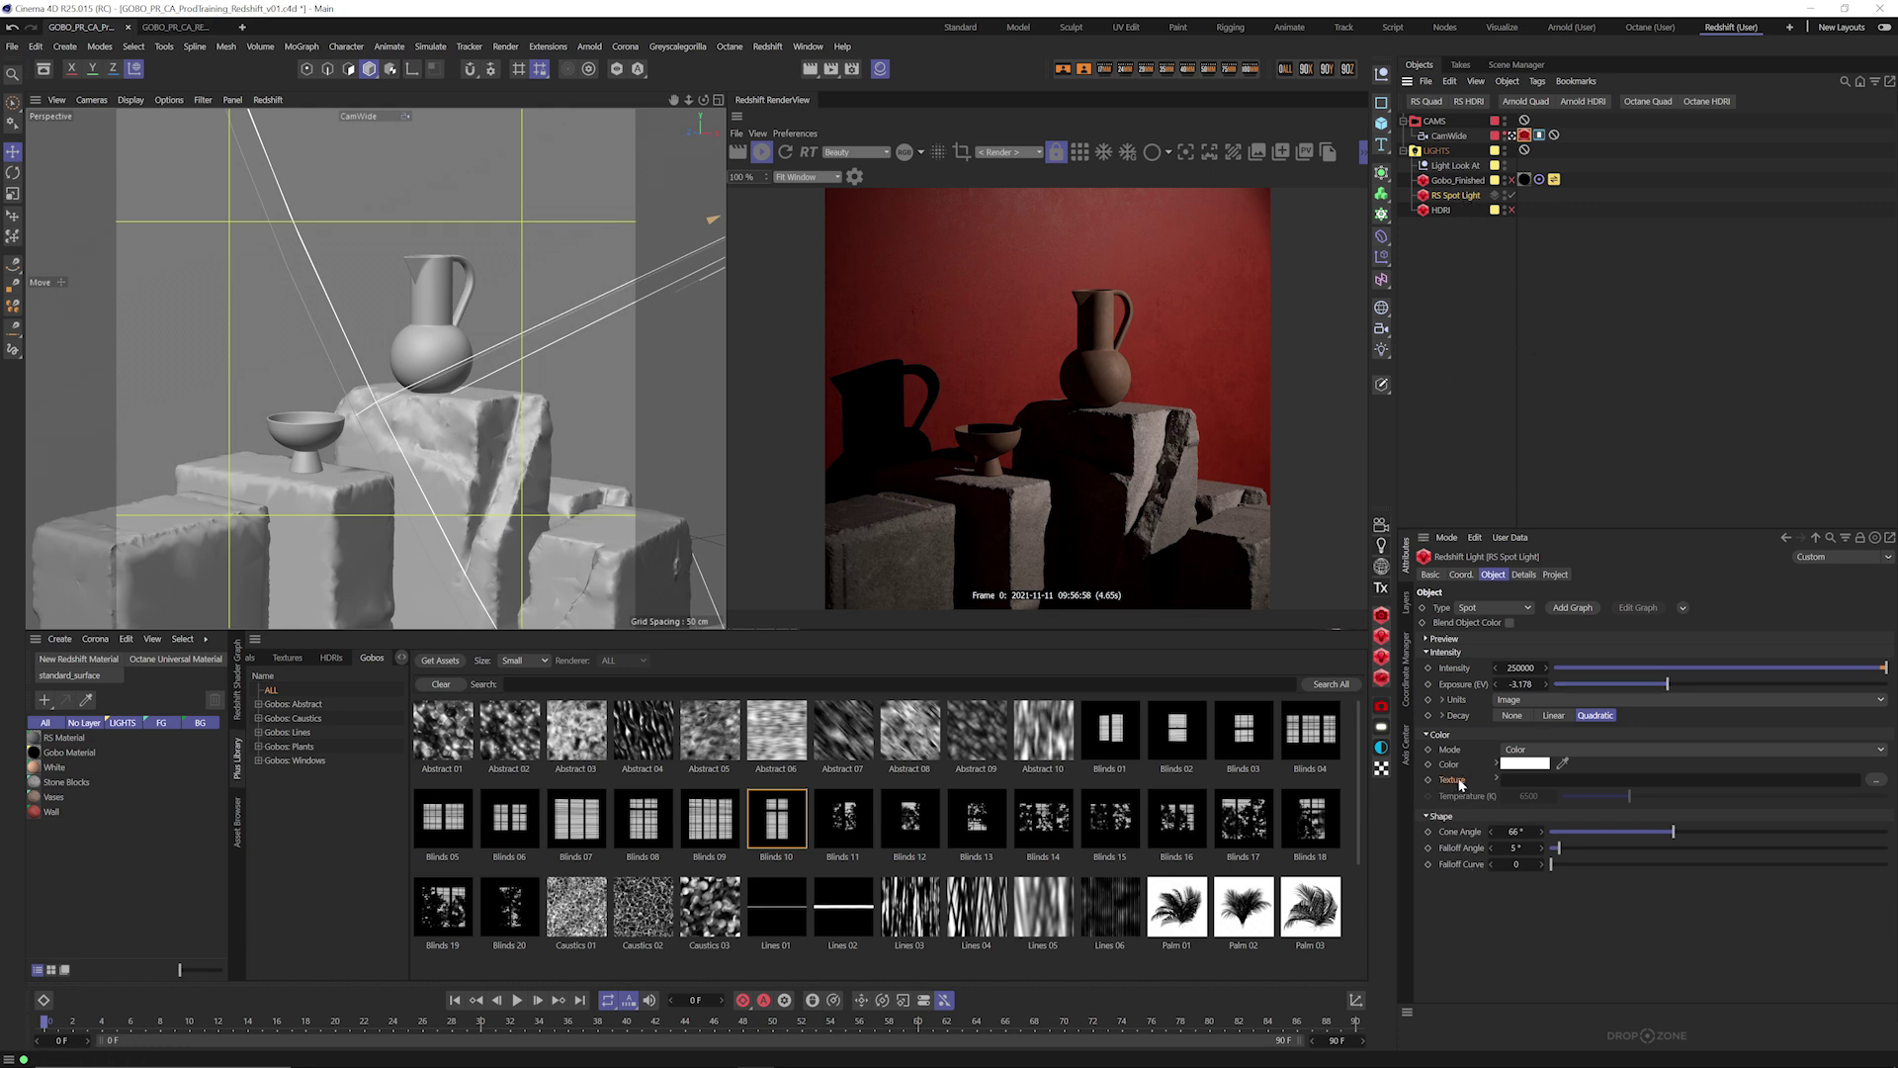
left_click_drag(1459, 780, 1524, 196)
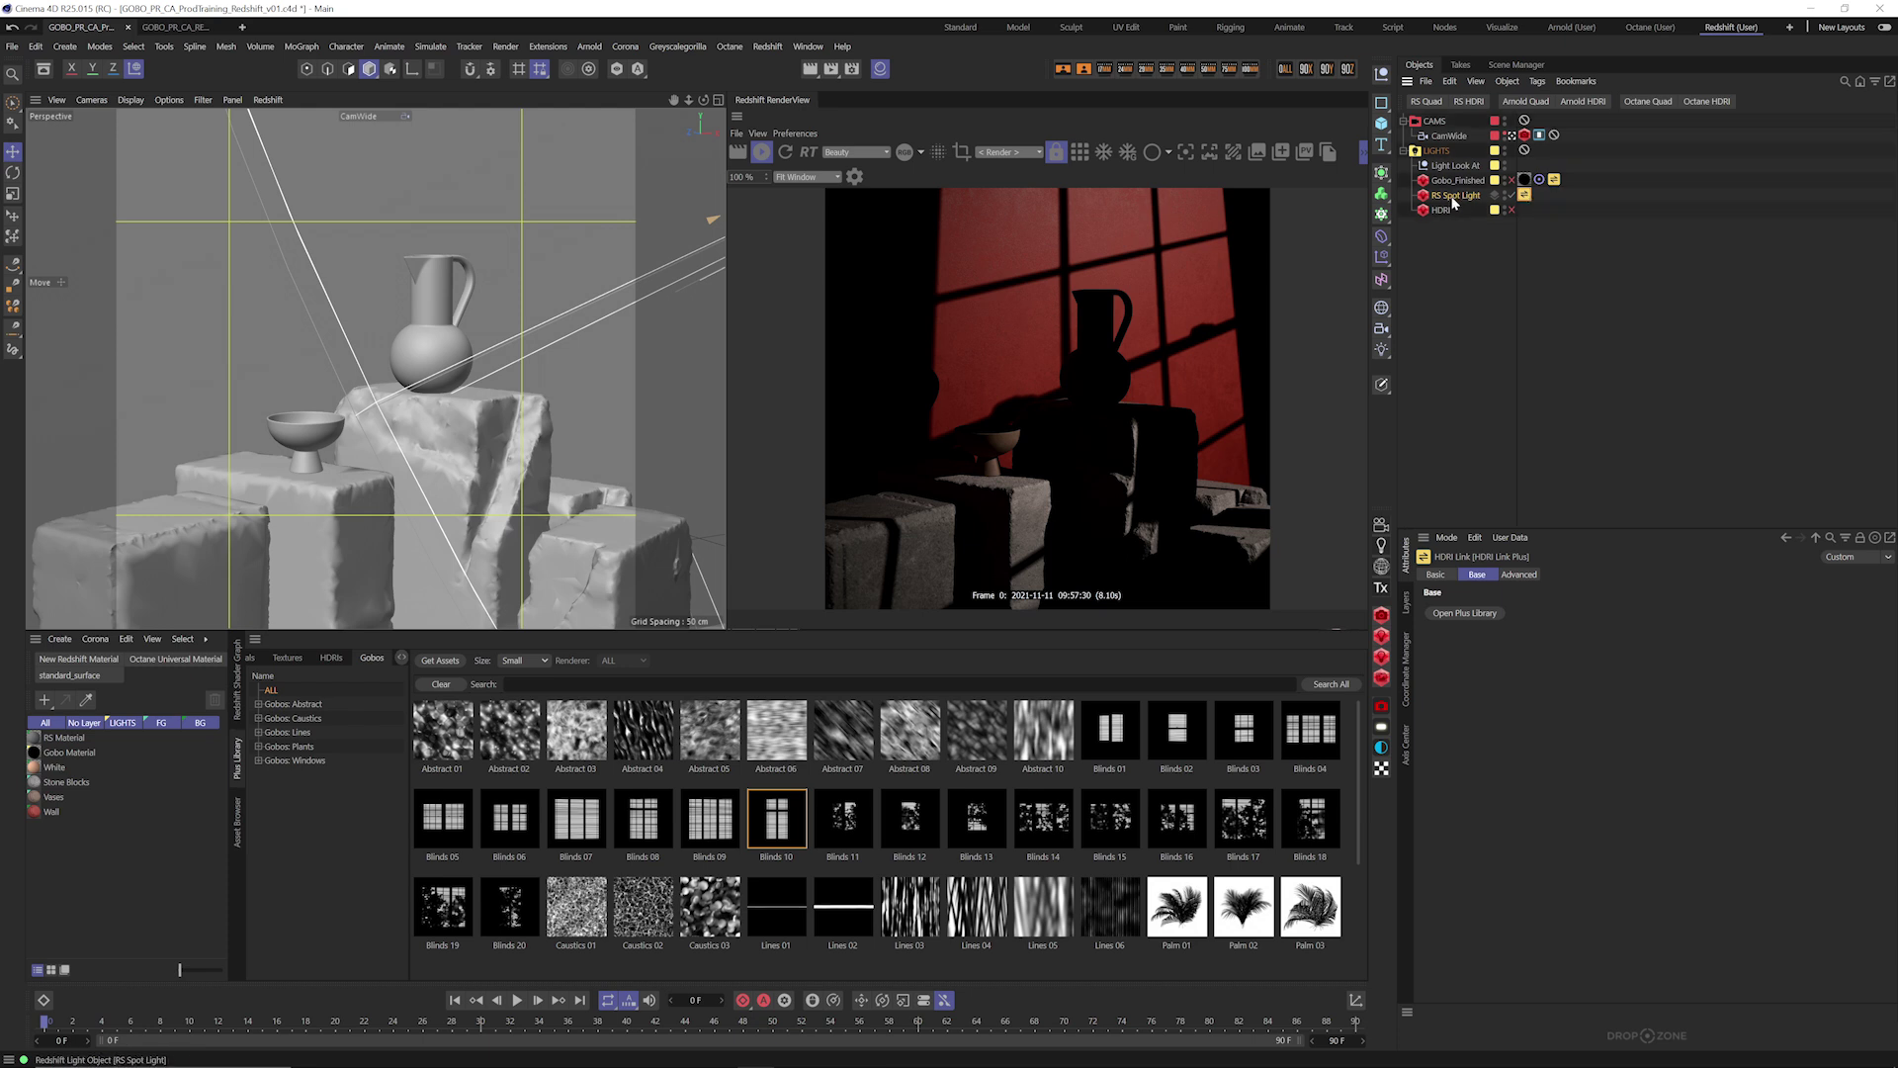
left_click(1458, 196)
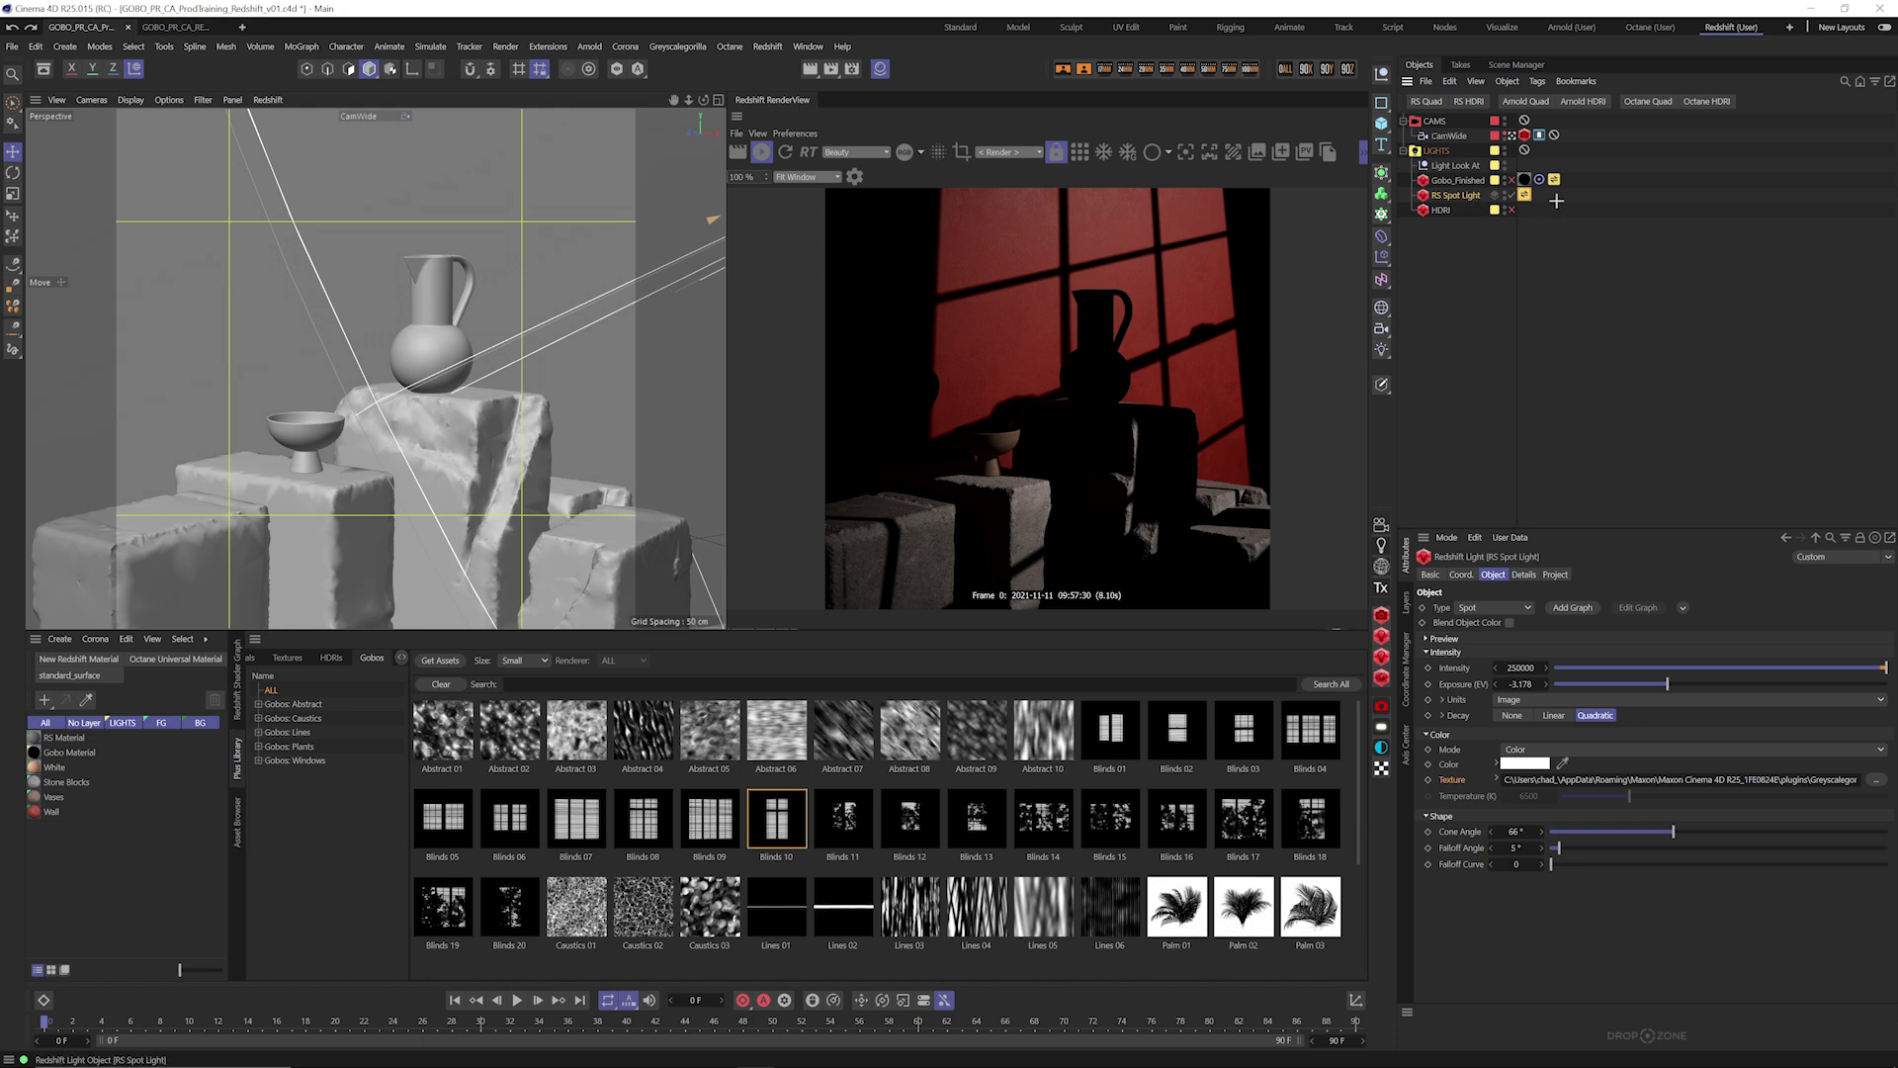
Try removing the HDRI Link tag and loading the Blinds 10 gobo directly as the spot light's texture, and undo both changes.
key("Delete")
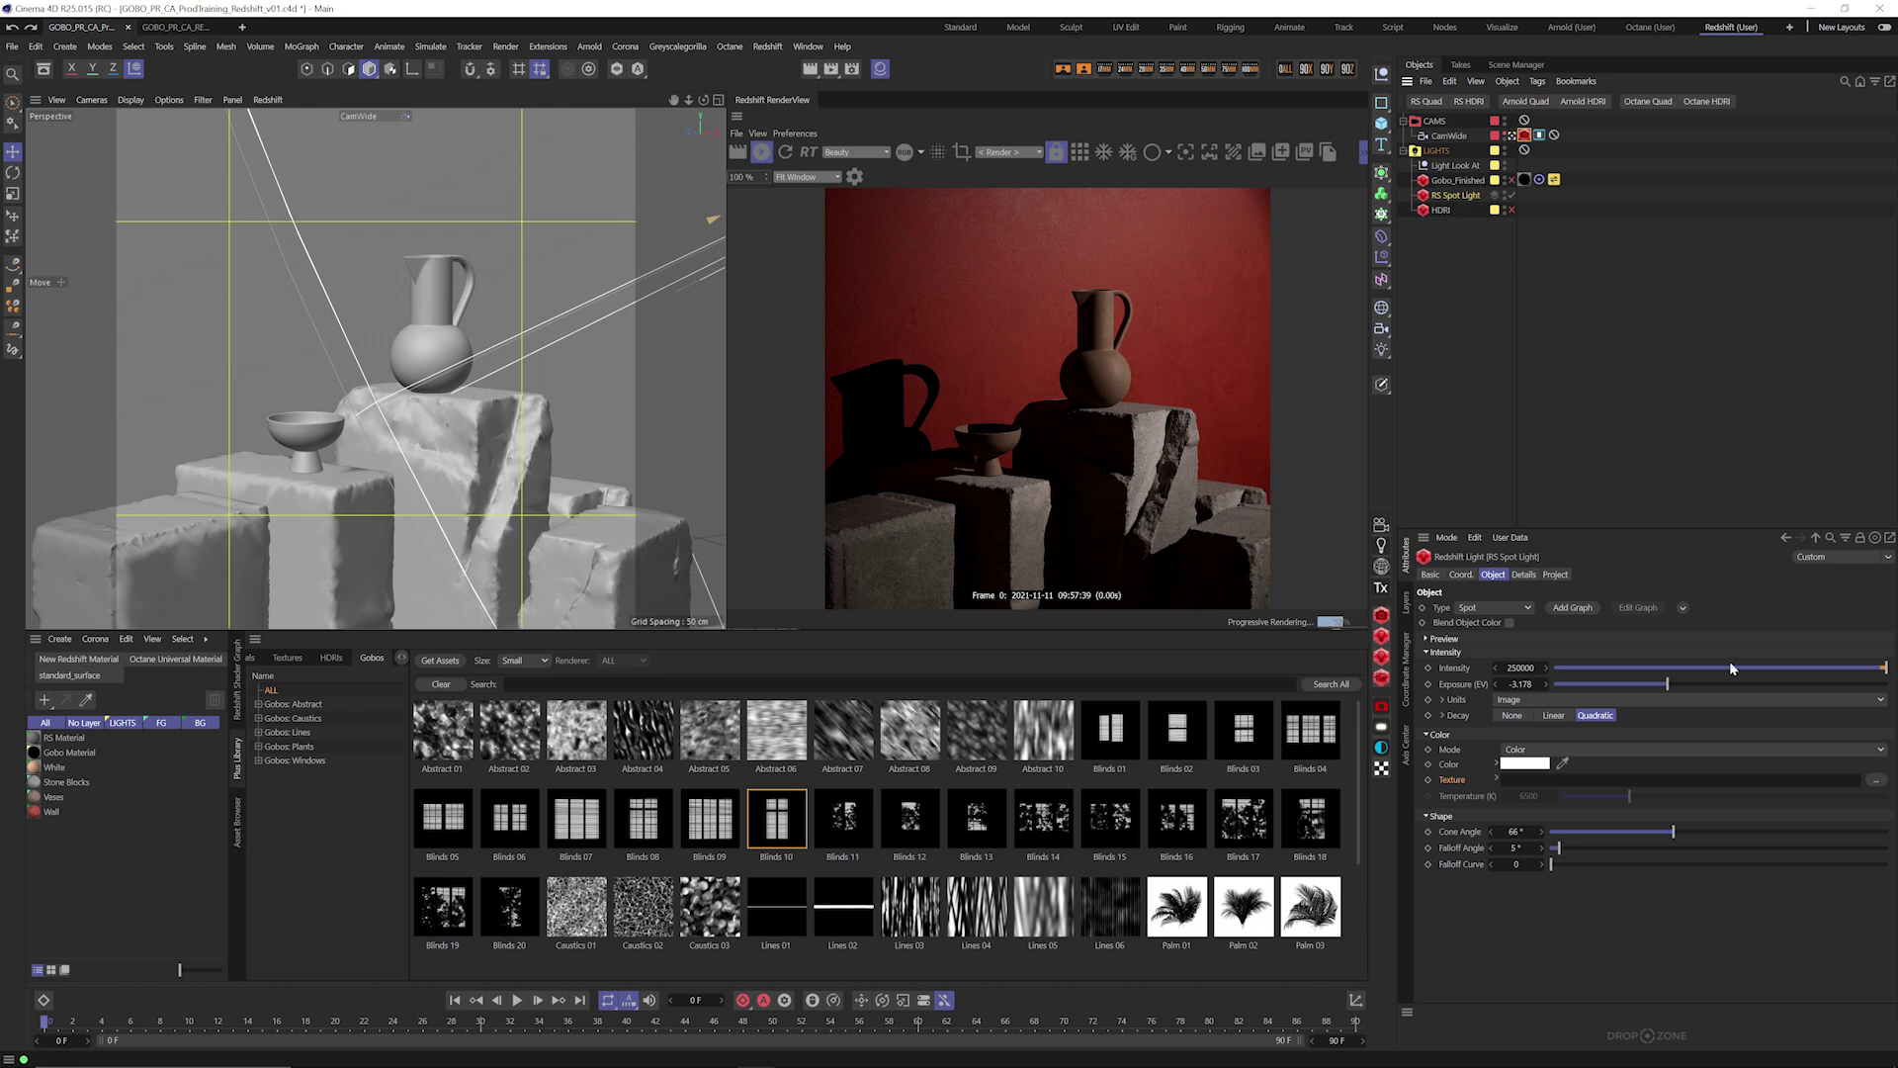
left_click_drag(775, 823, 1577, 781)
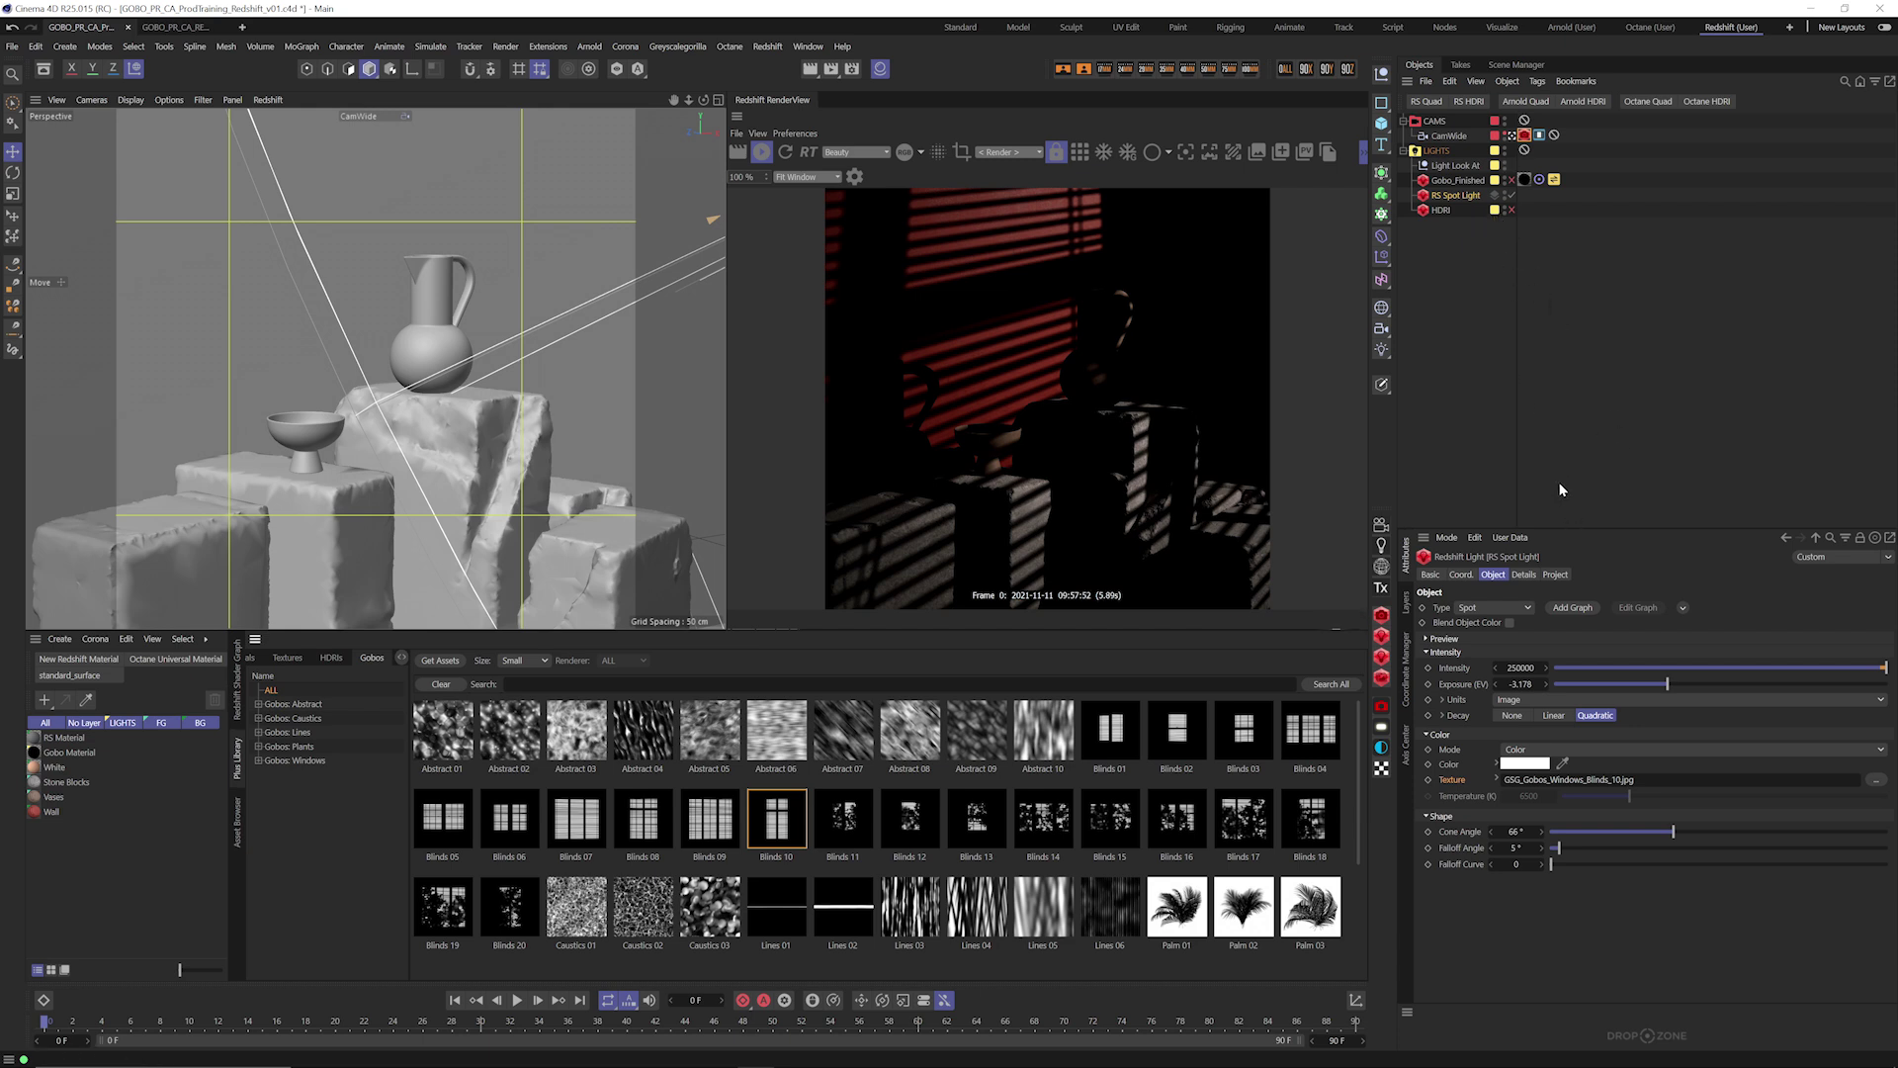
key("ctrl+z")
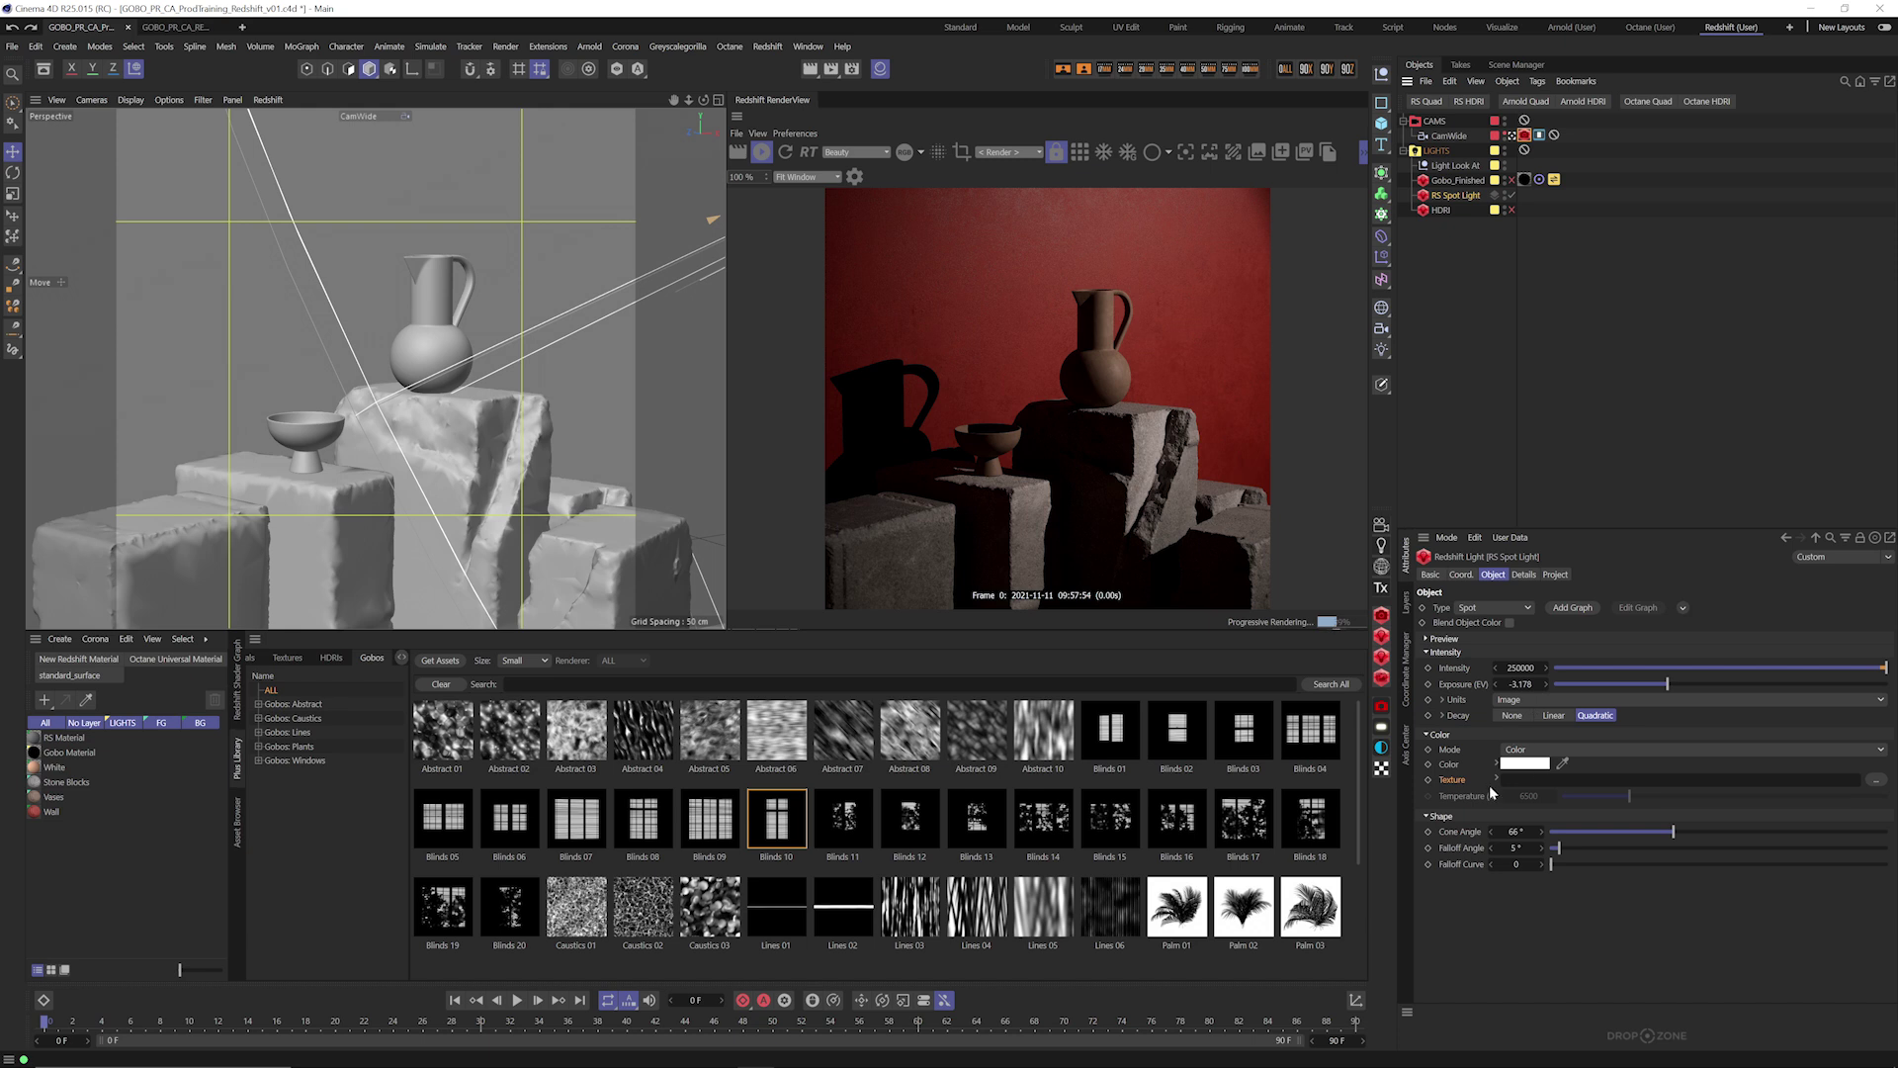
key("ctrl+z")
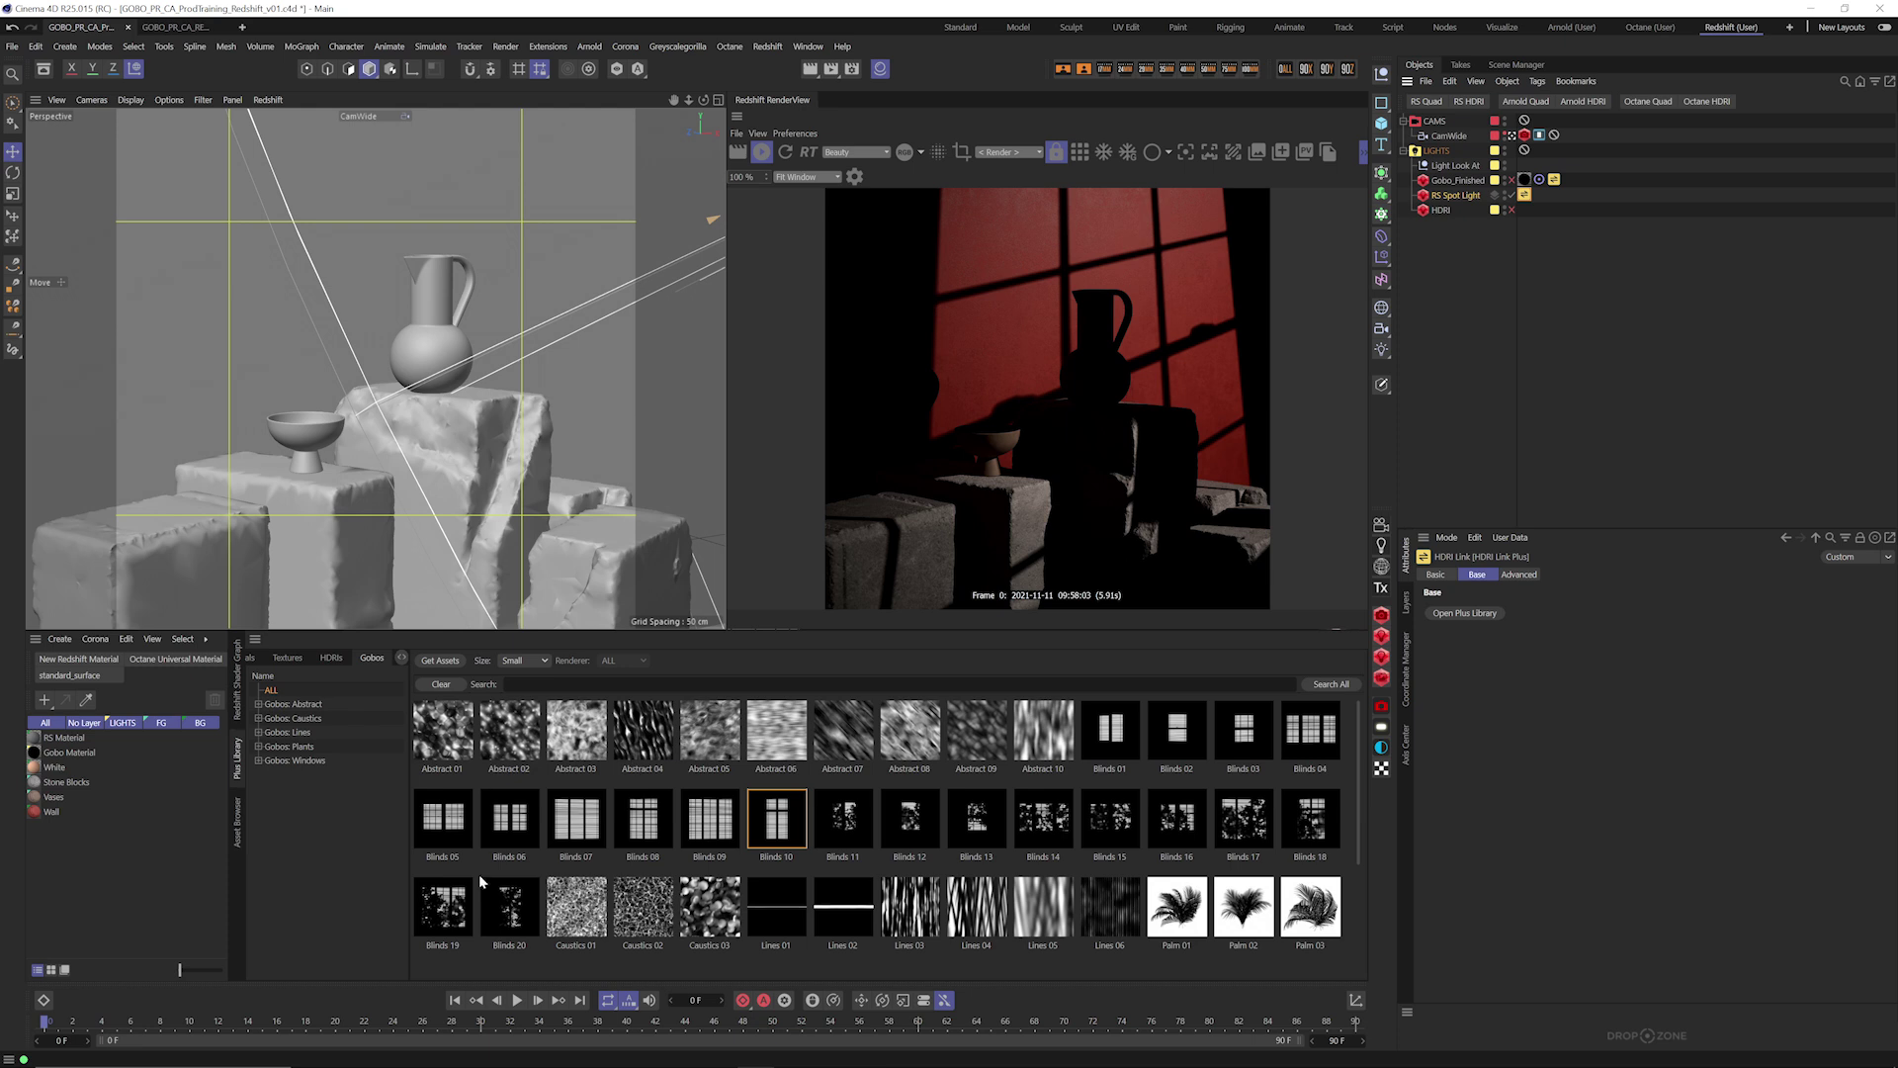
Apply the Blinds 19 gobo to the RS Spot Light from the library and set the light's exposure to 0.
left_click_drag(1357, 797, 1361, 890)
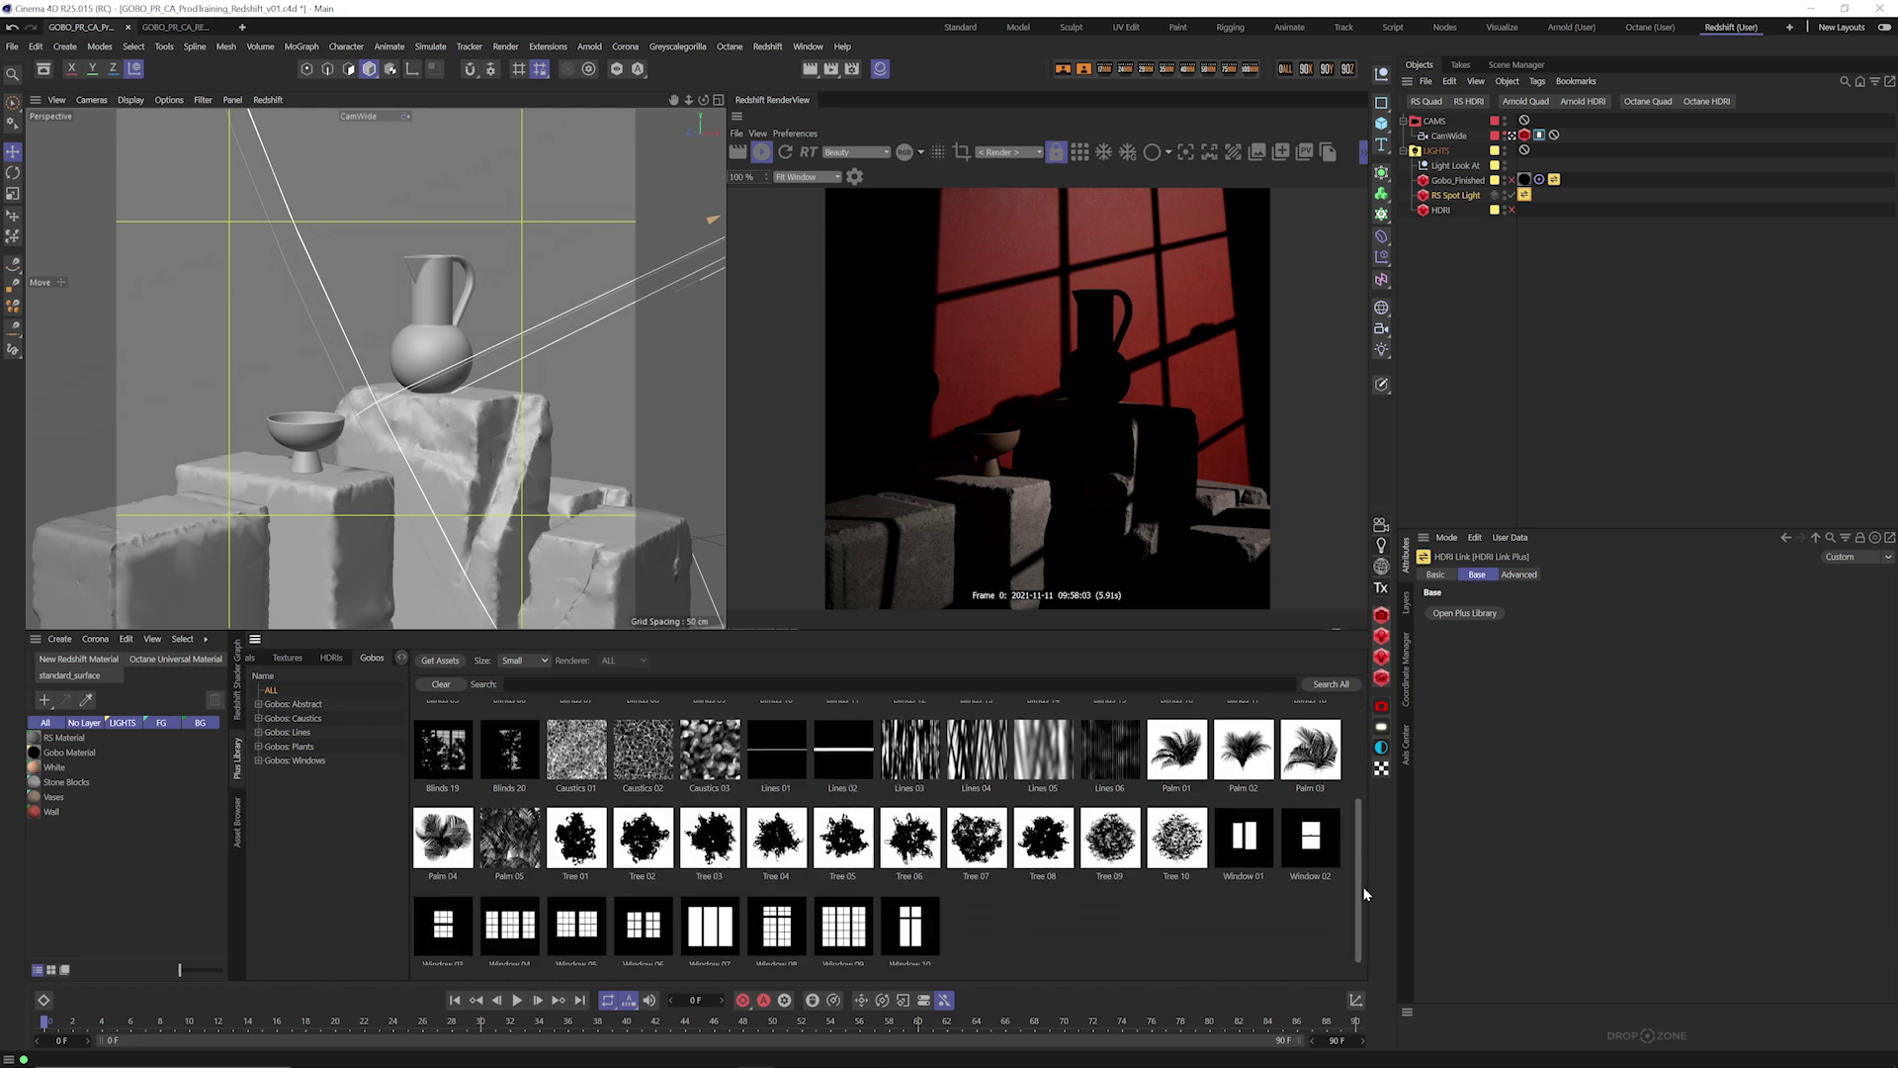
left_click(445, 762)
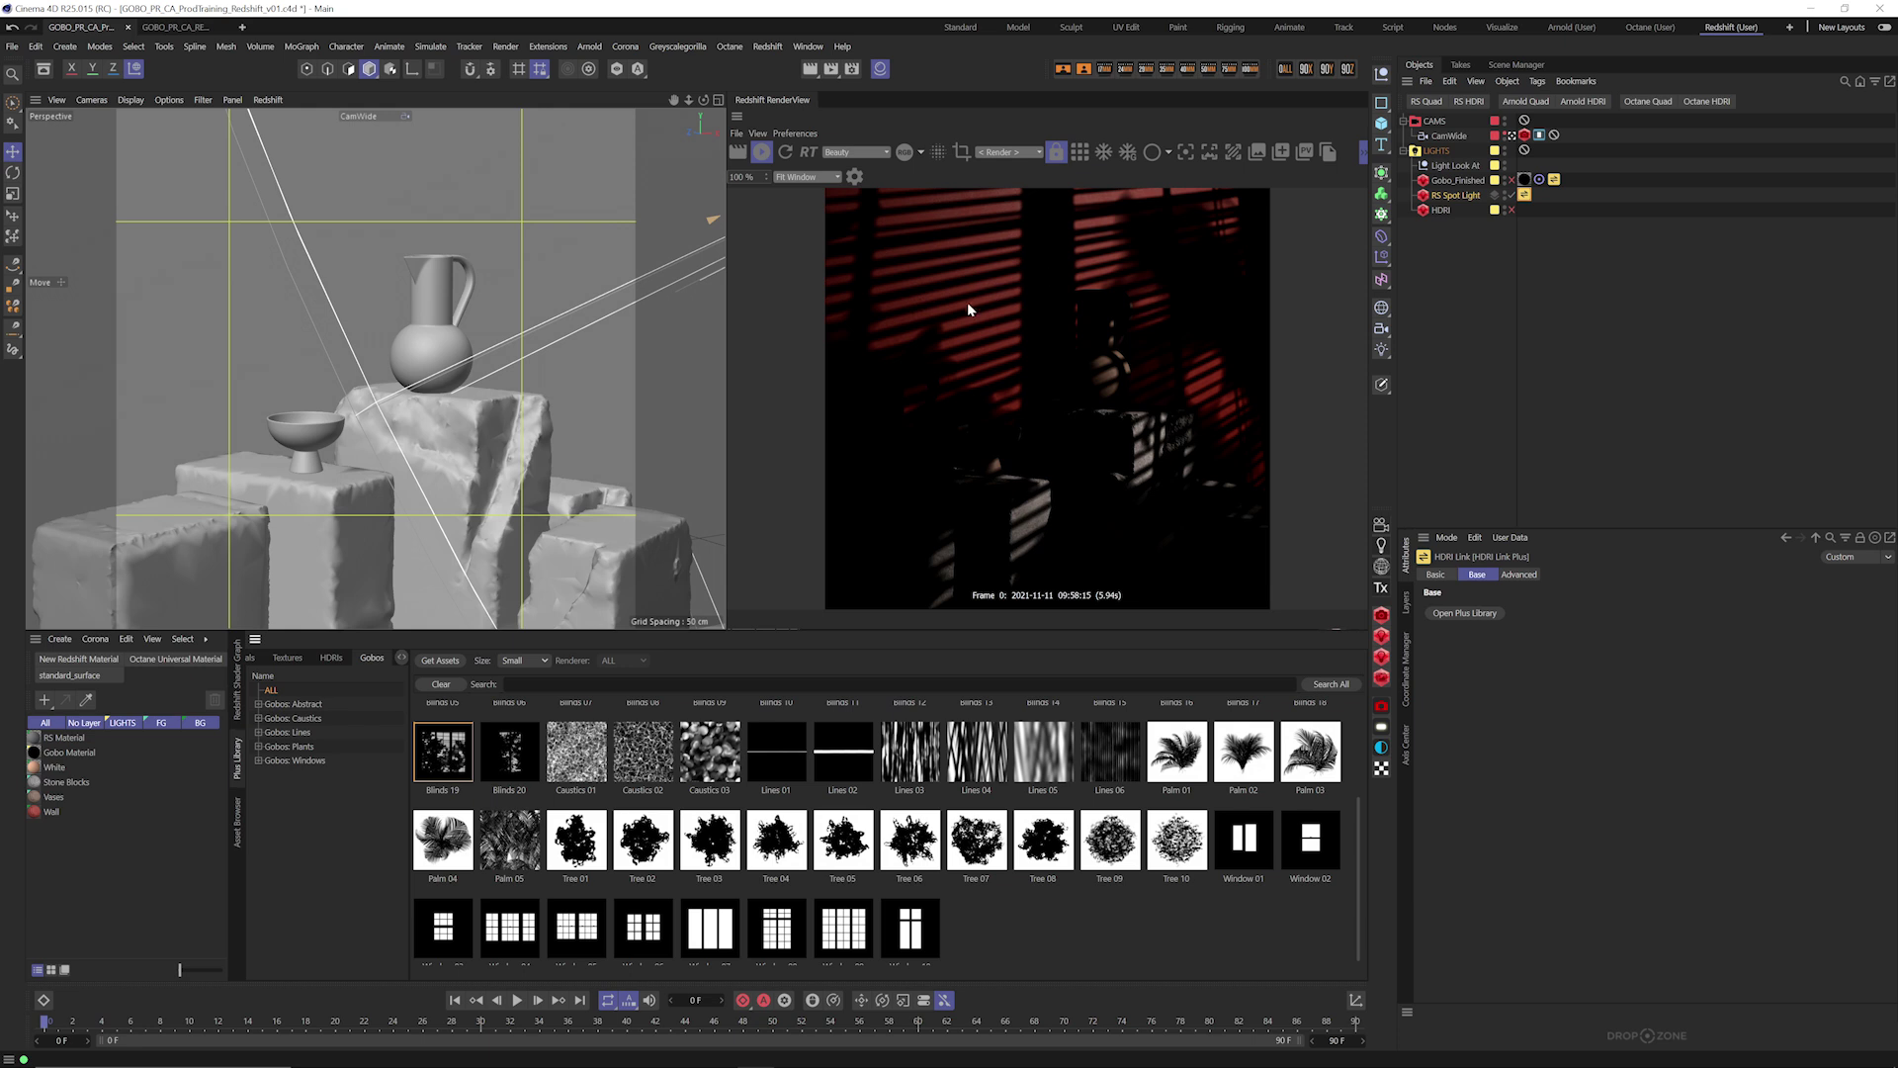
left_click(1473, 196)
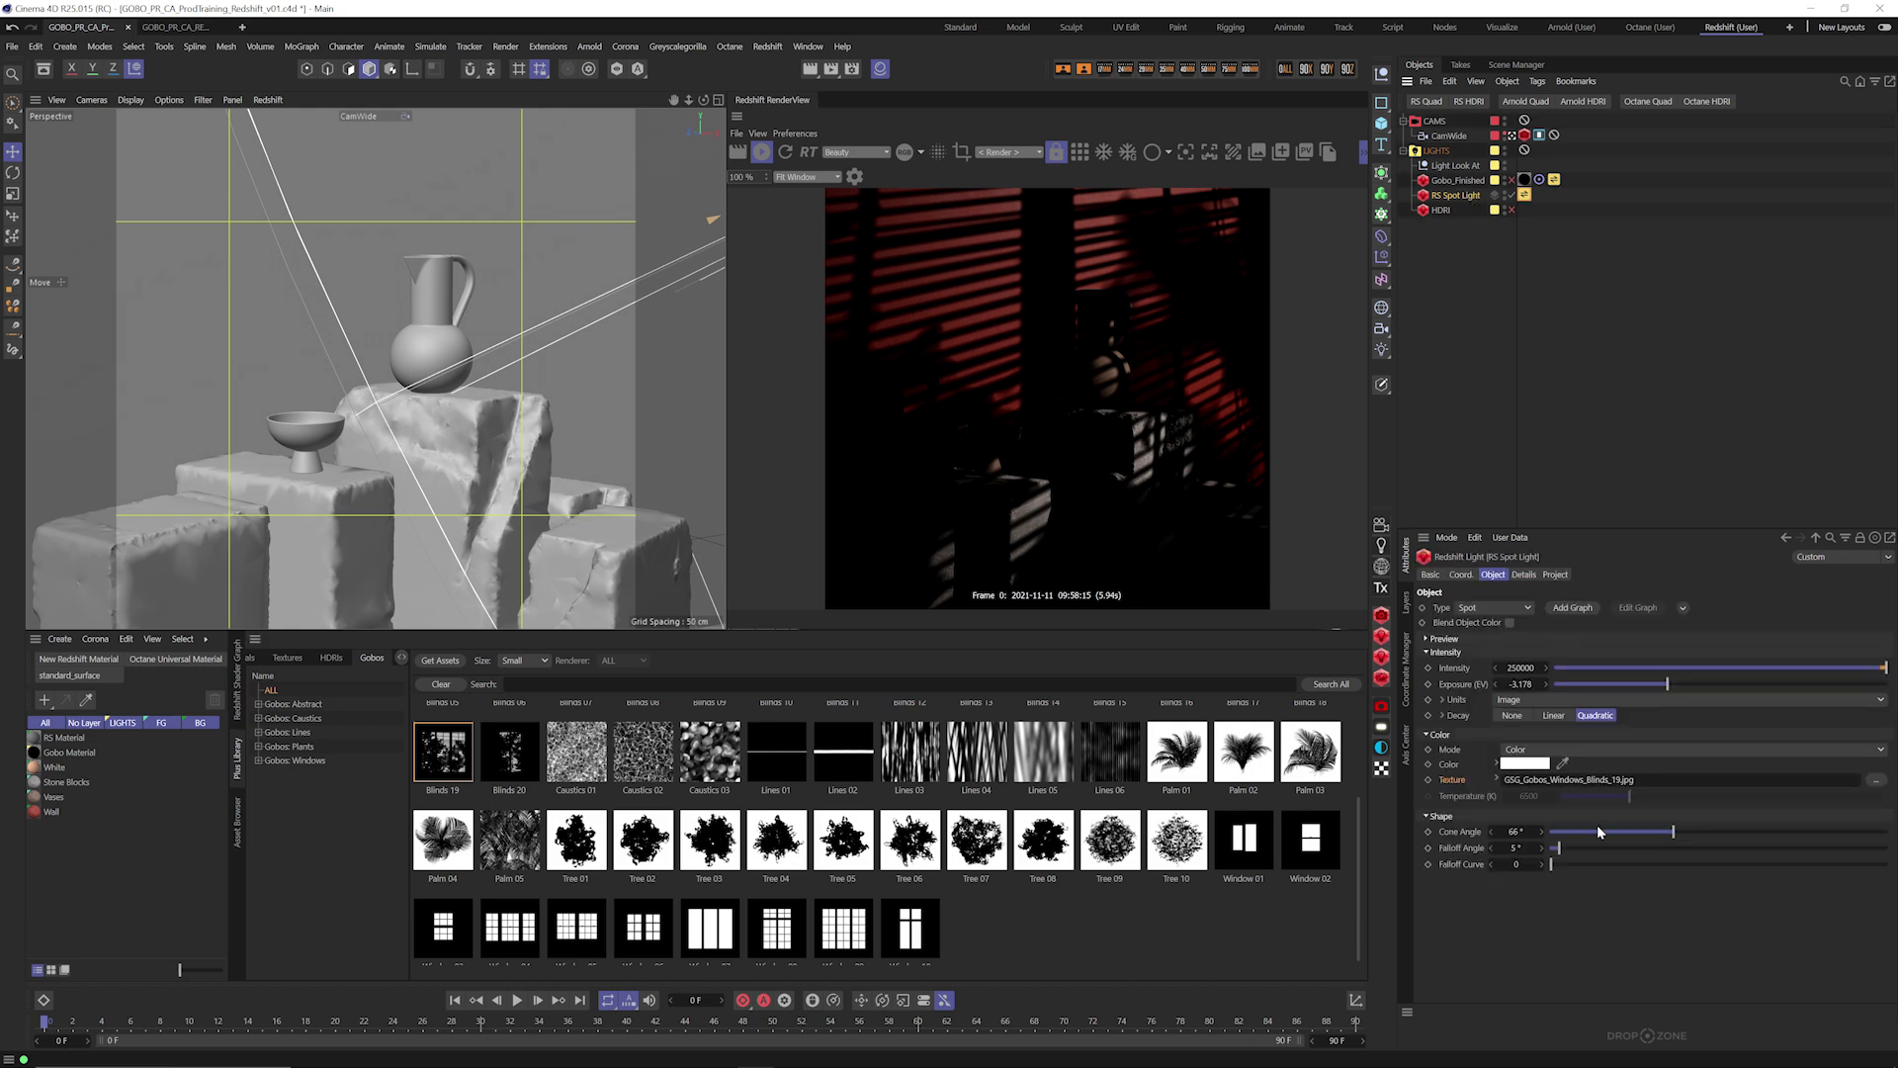
double_click(1521, 685)
type("0")
key("Return")
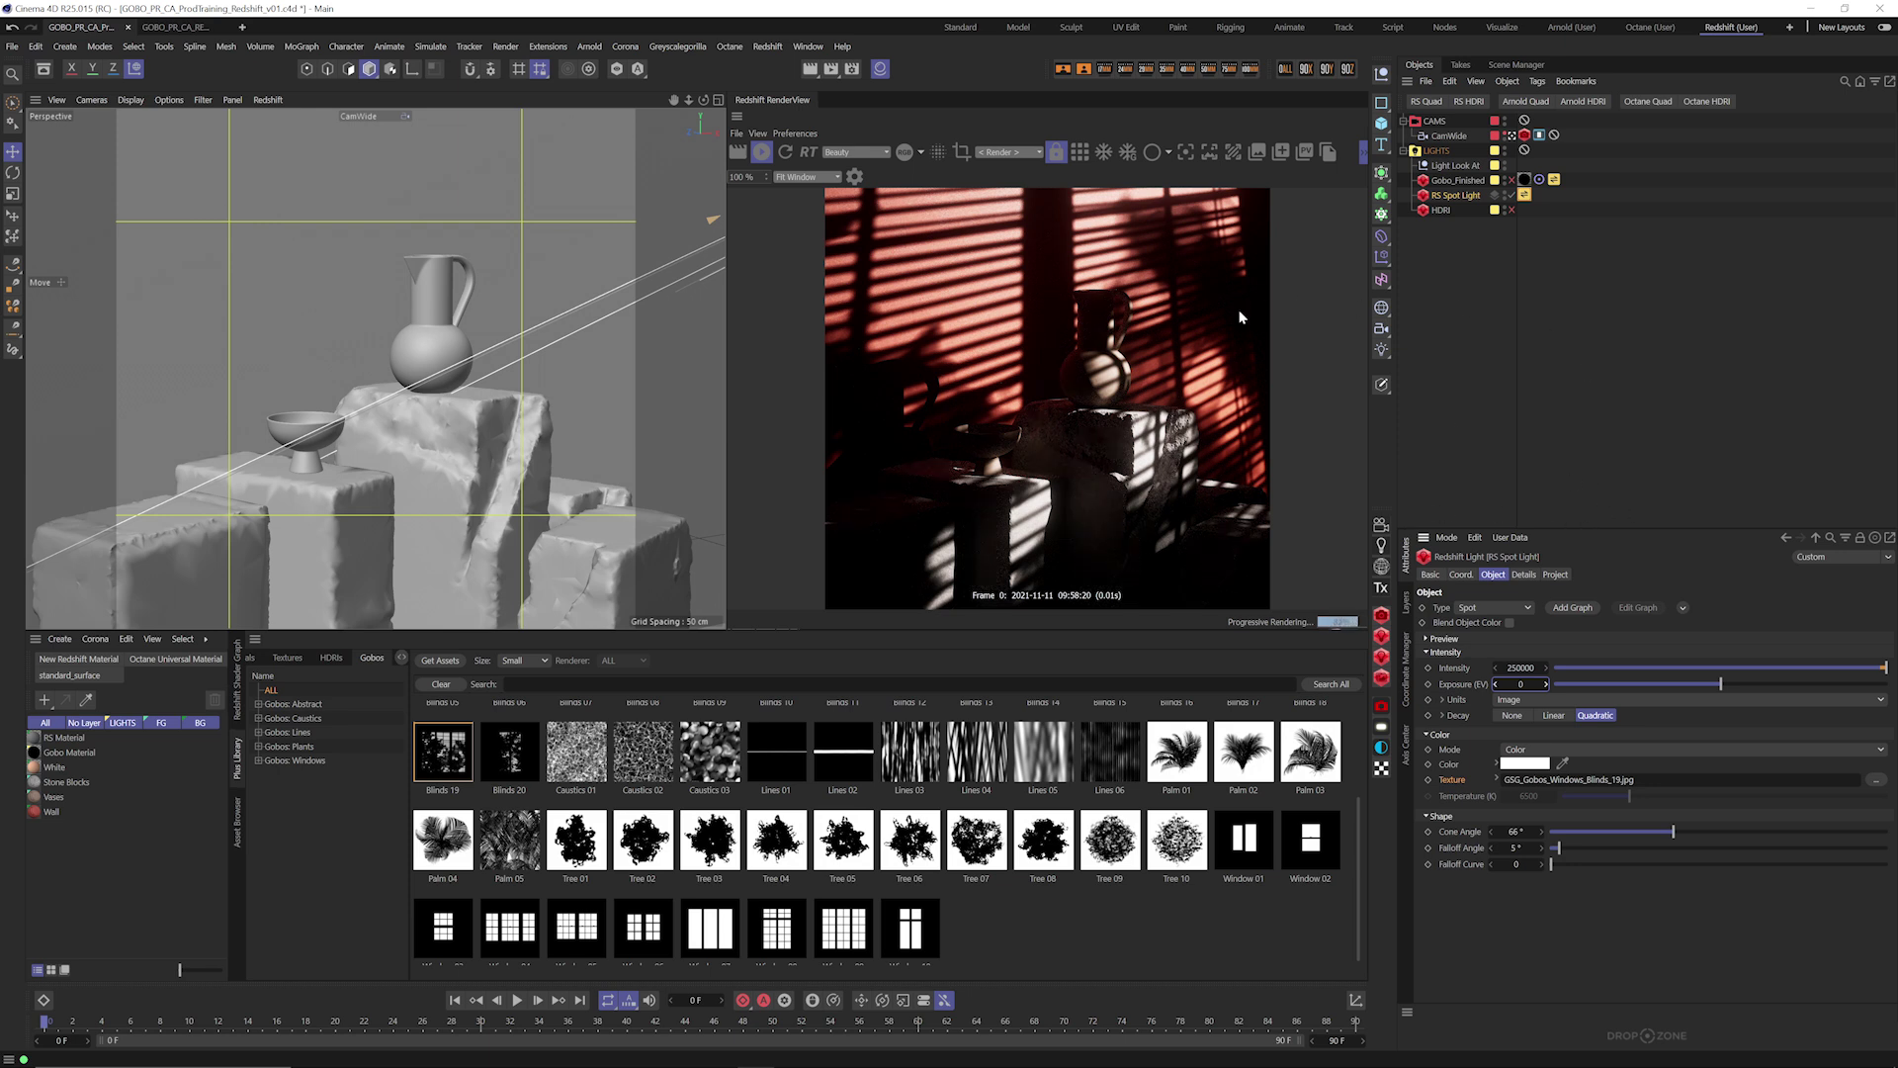
Rotate the RS Spot Light to a heading of 53.152° and a pitch of -46.824°.
left_click_drag(1357, 863, 1357, 769)
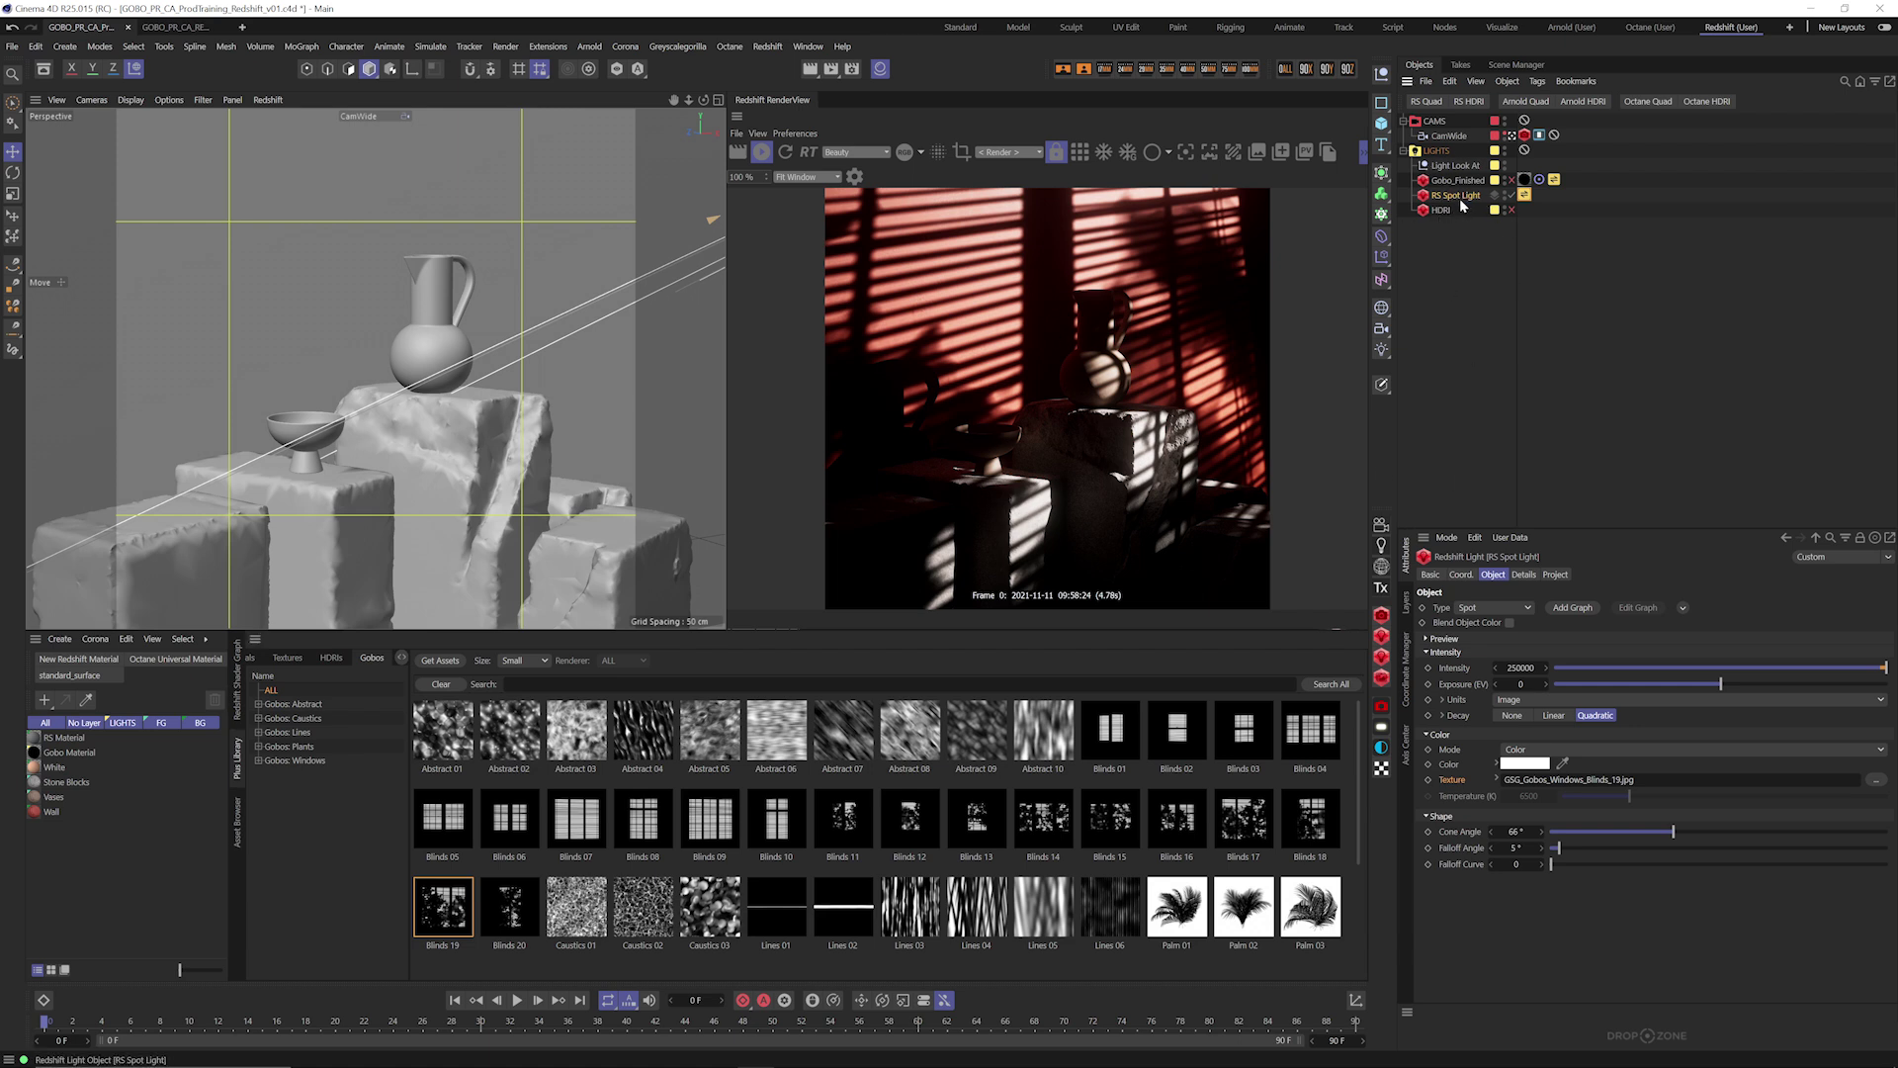
left_click(1464, 574)
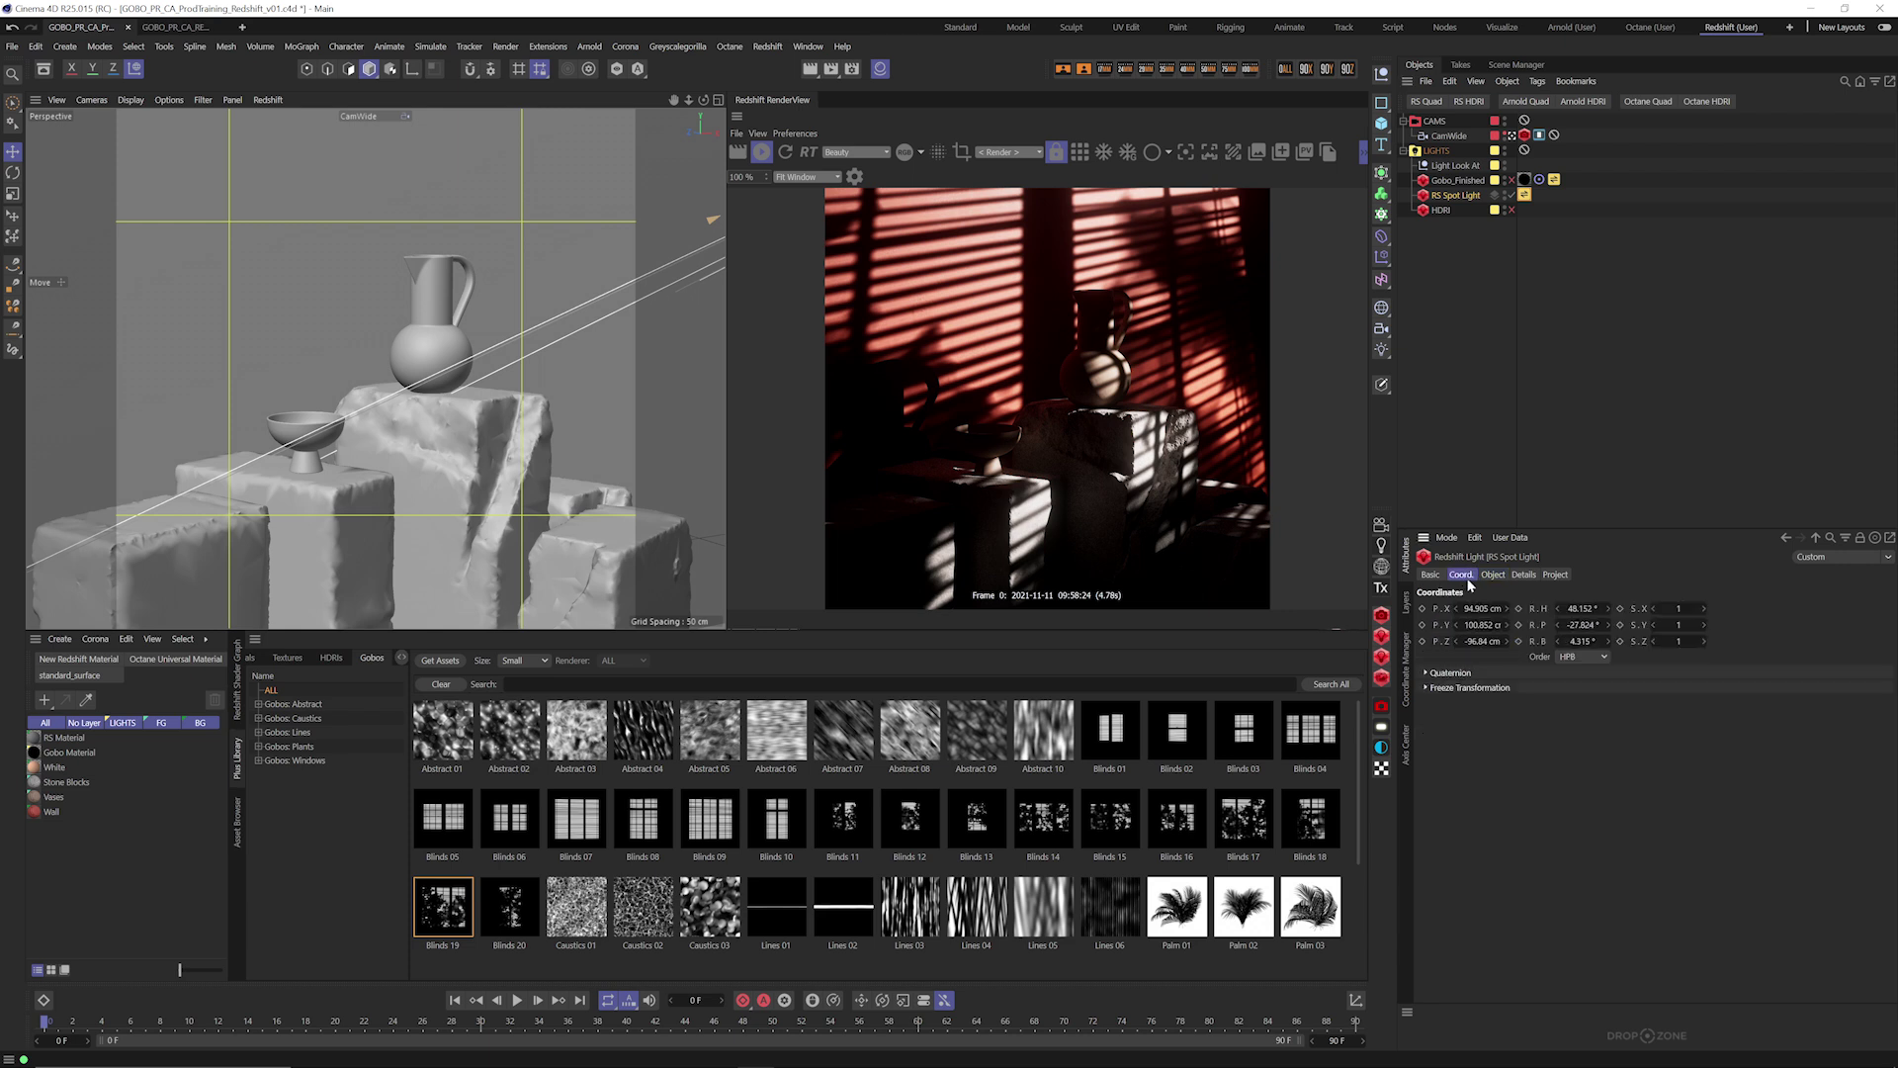
left_click_drag(1594, 609, 1594, 617)
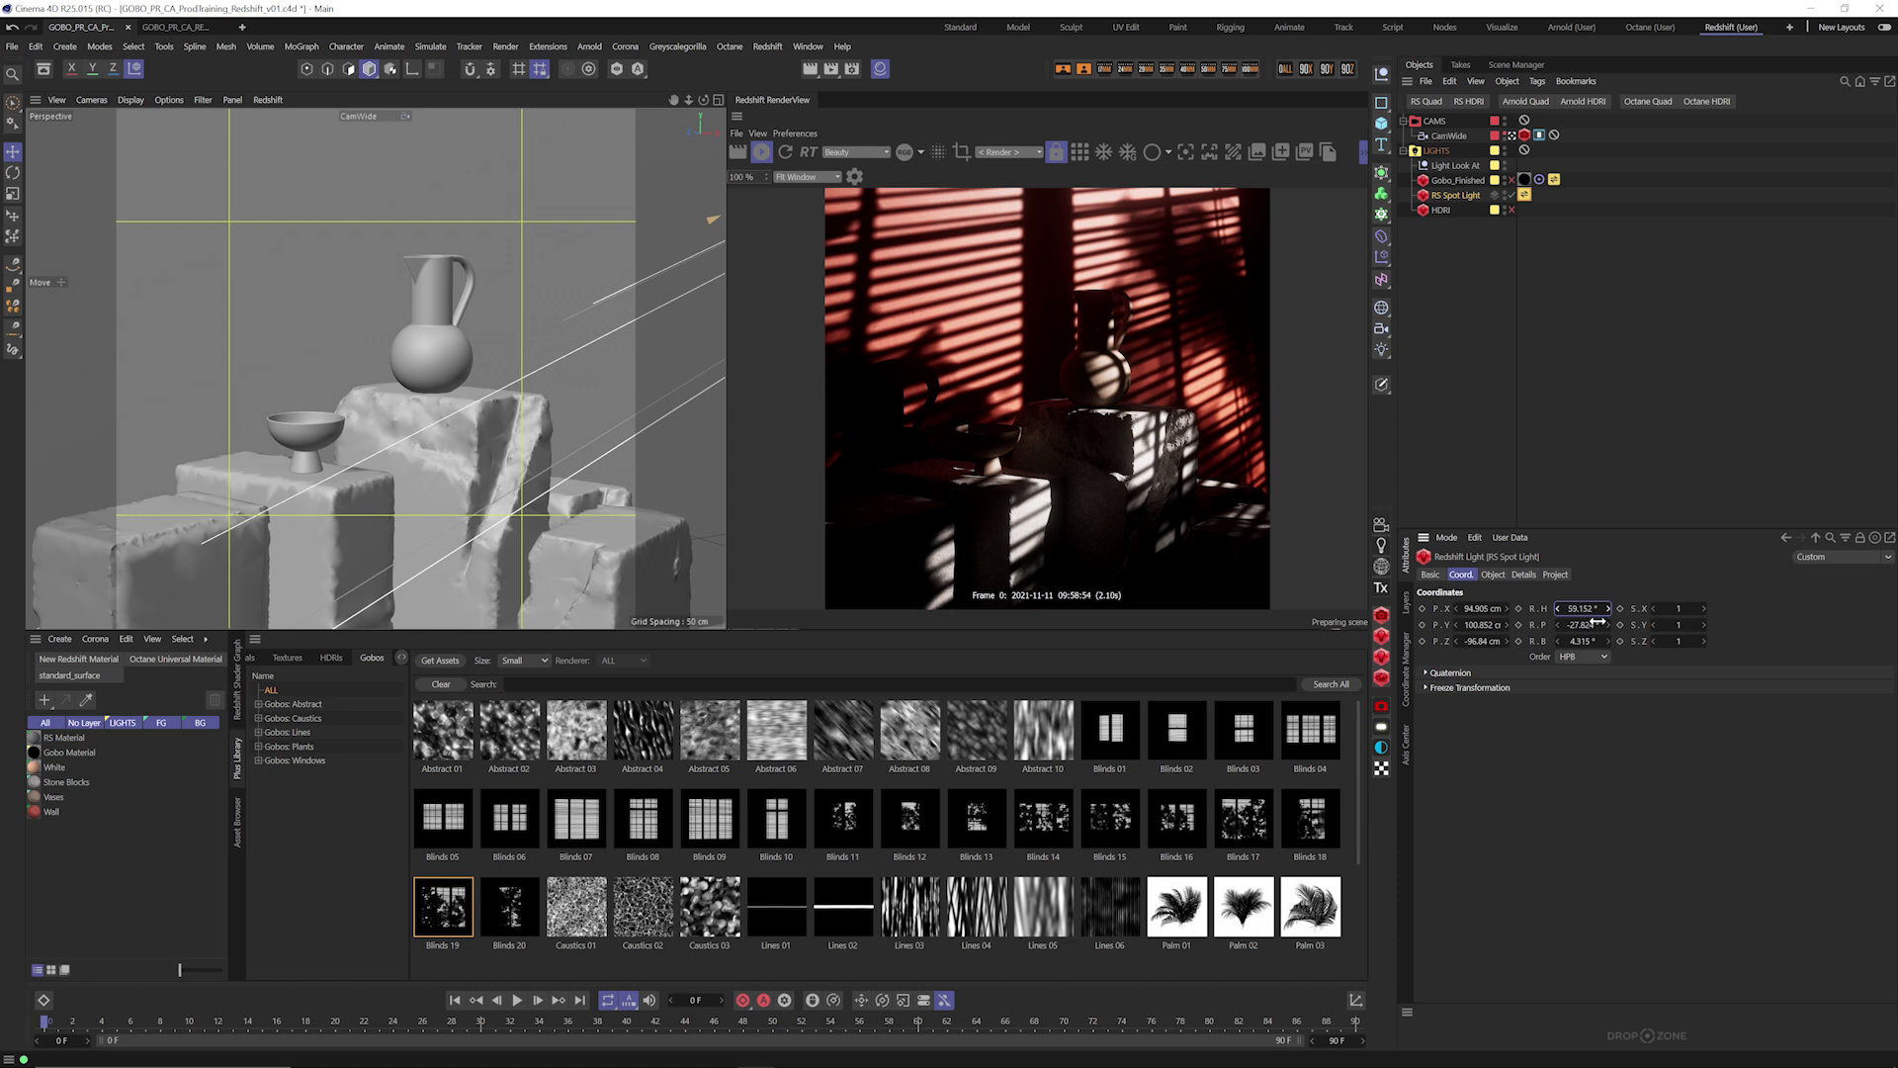
left_click_drag(1583, 625, 1576, 627)
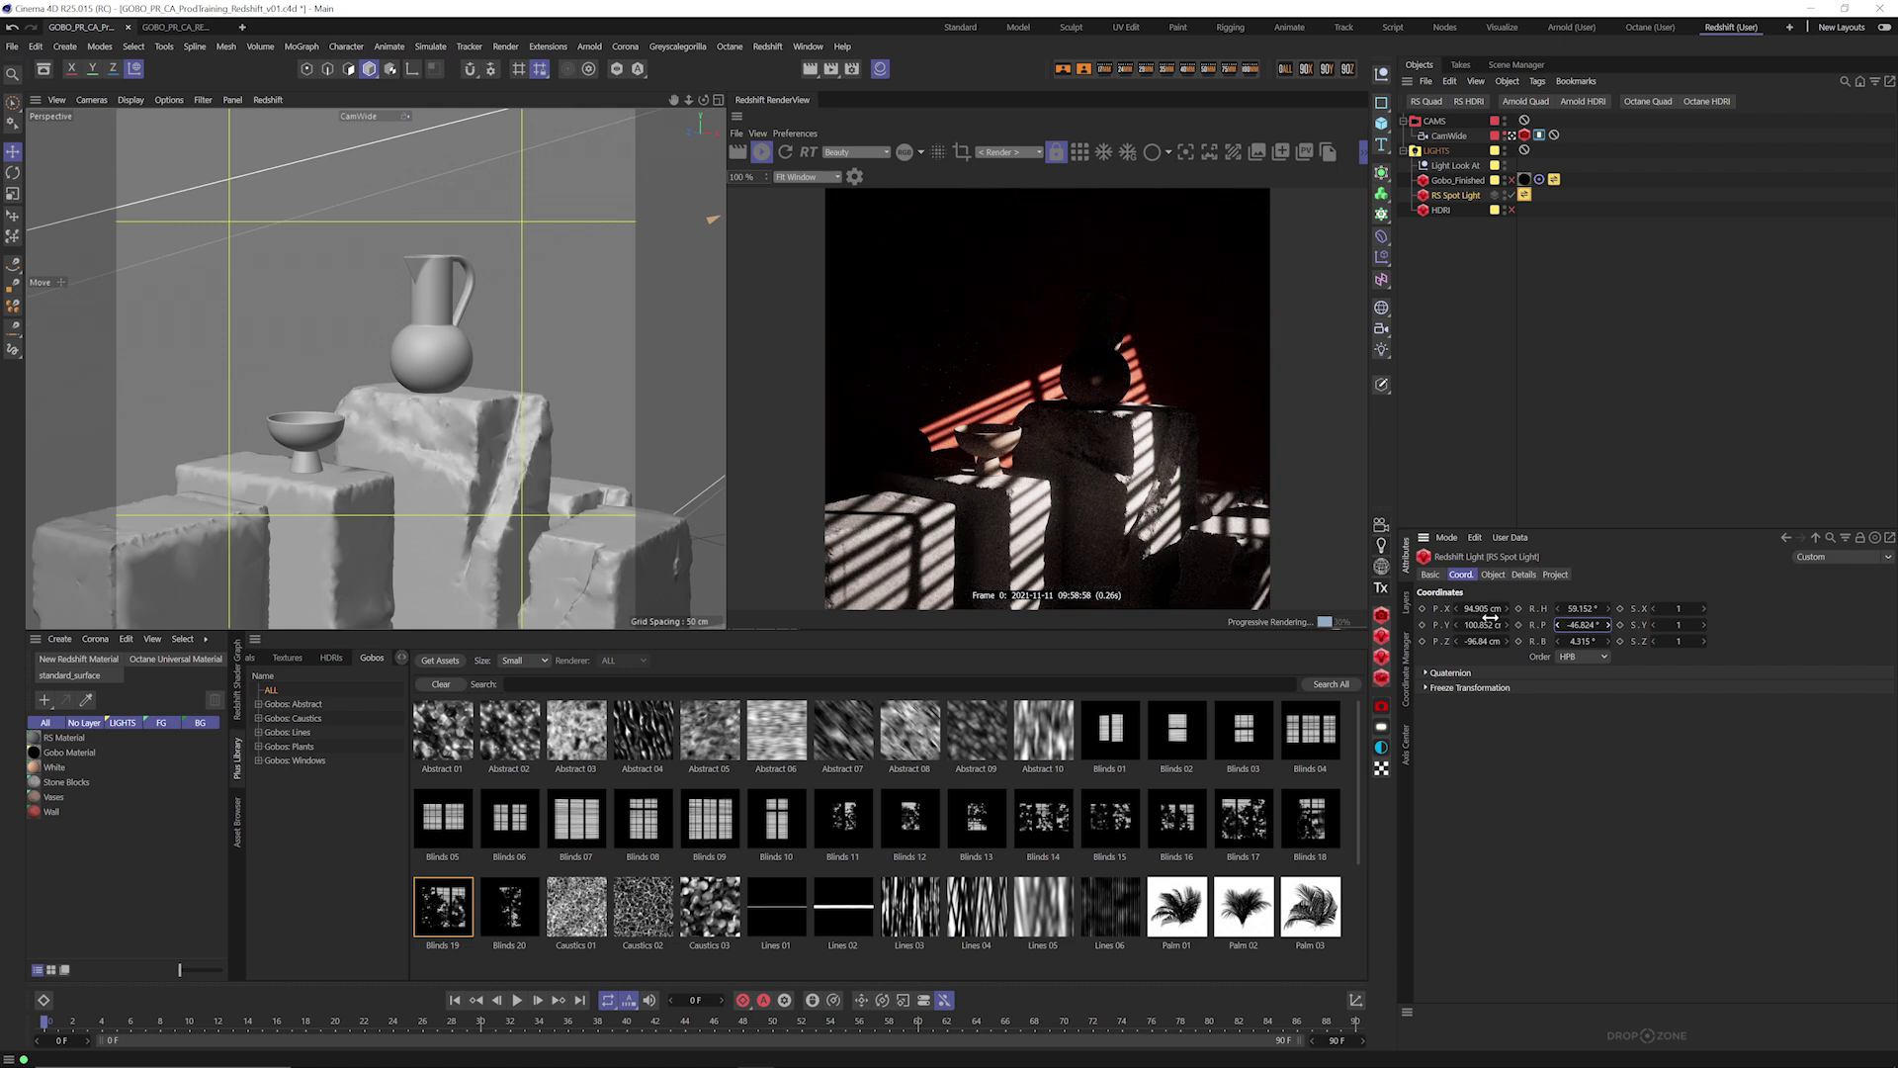
left_click(1585, 608)
left_click_drag(1585, 608, 1583, 610)
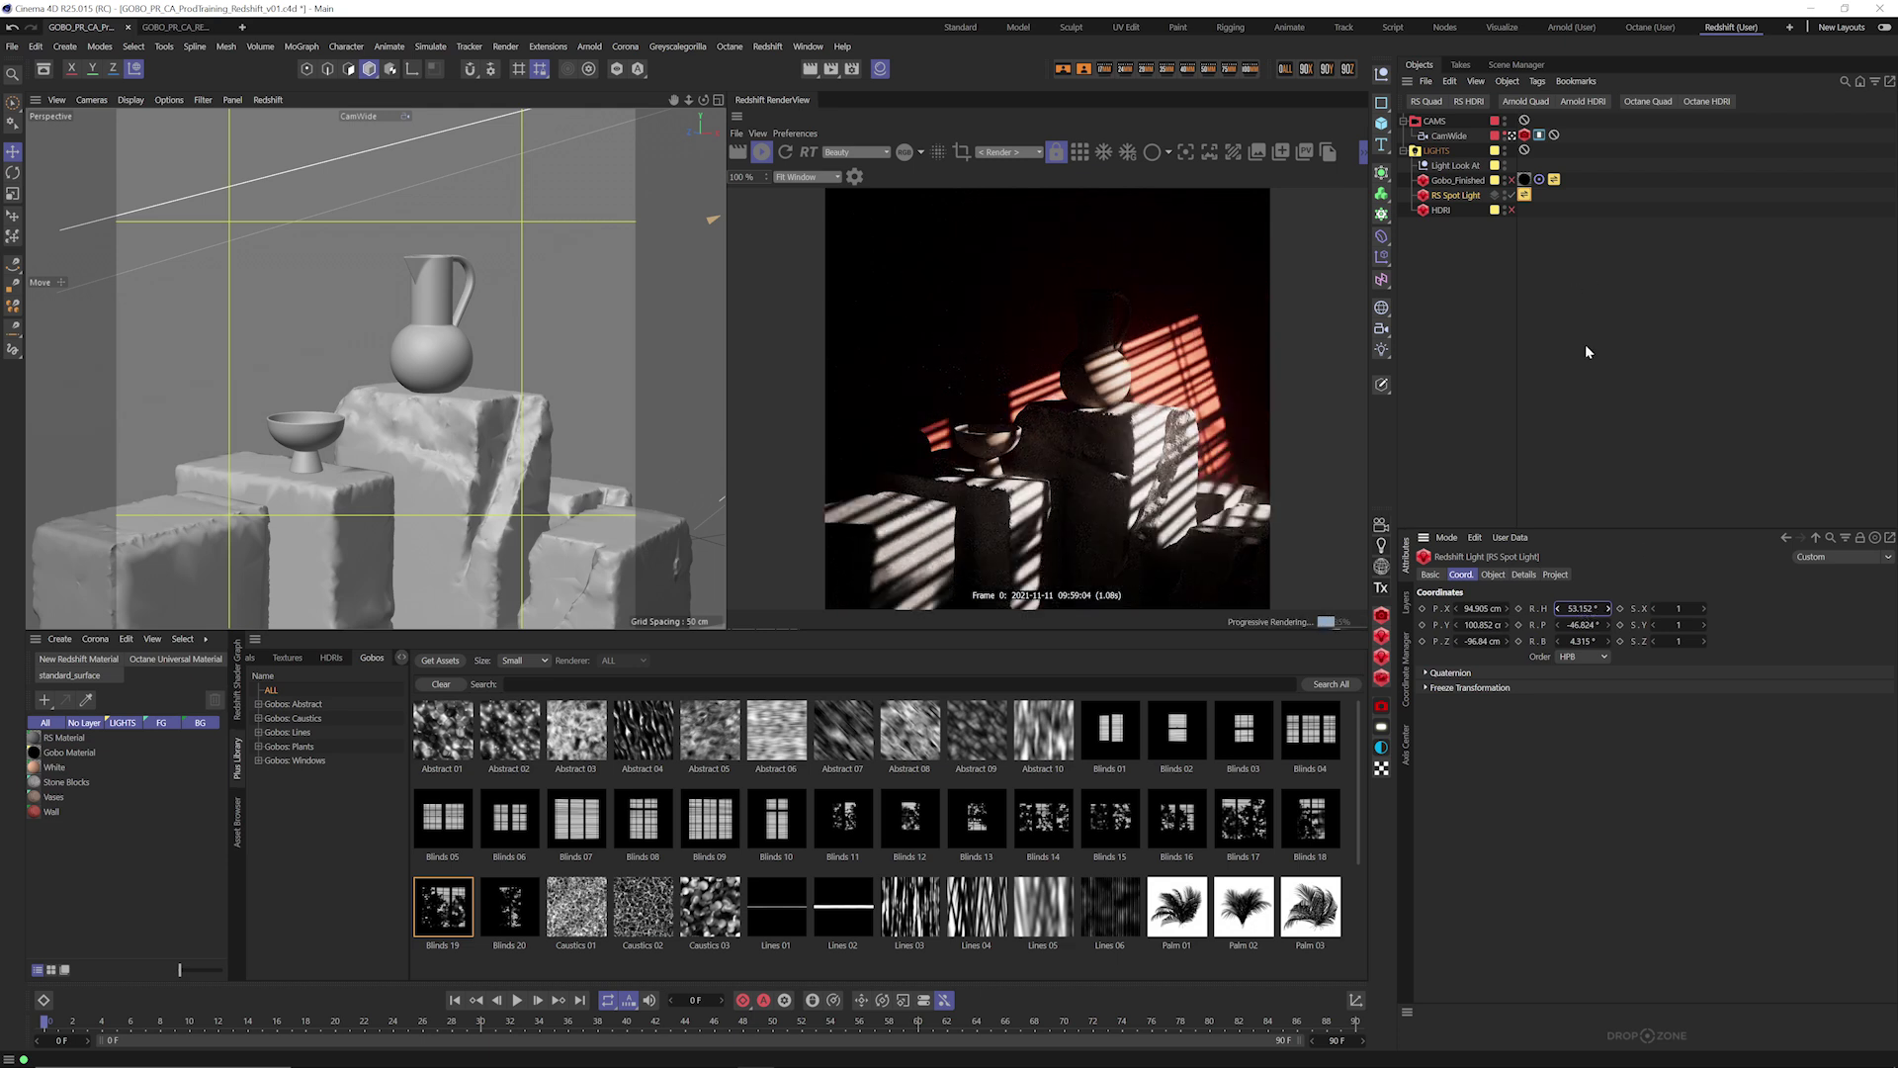
Re-enable the HDRI light and look over the RS Spot Light's object and shadow detail settings.
left_click(1511, 209)
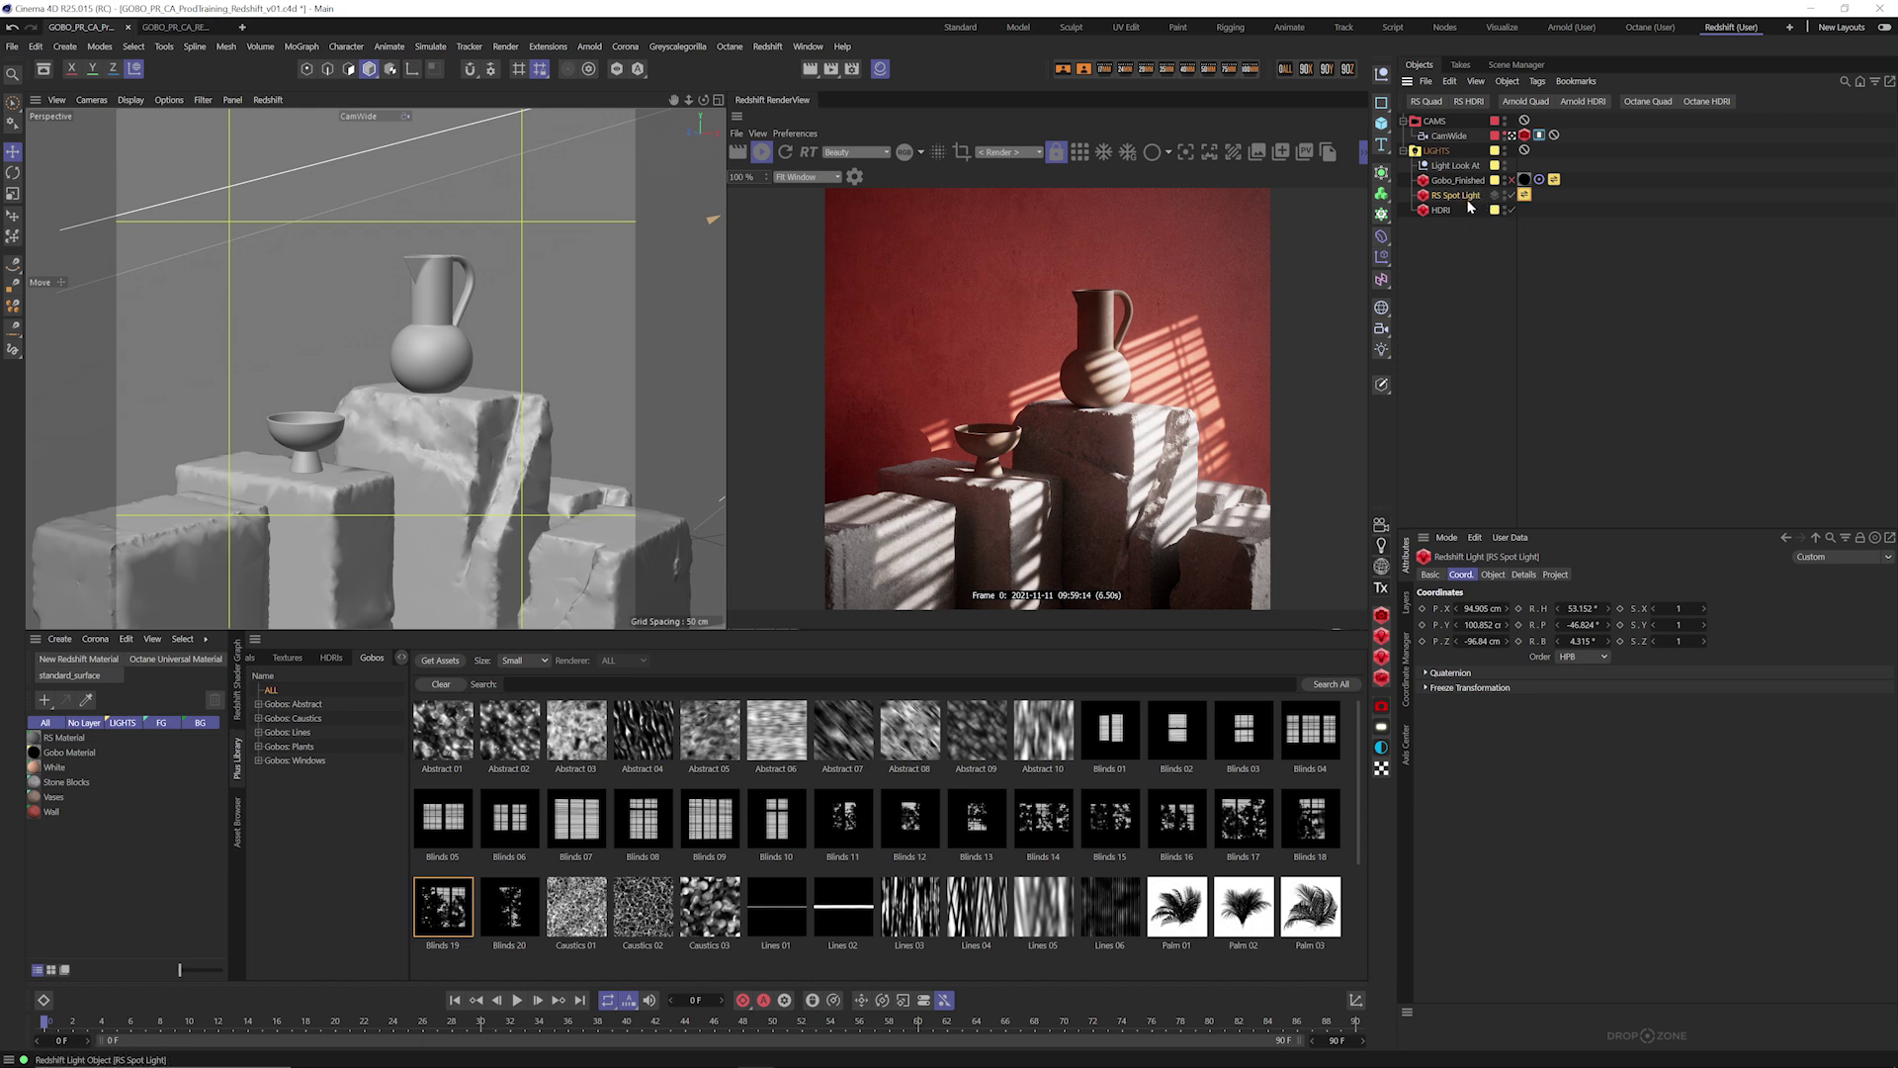
left_click(1458, 242)
left_click(1455, 195)
left_click(1493, 575)
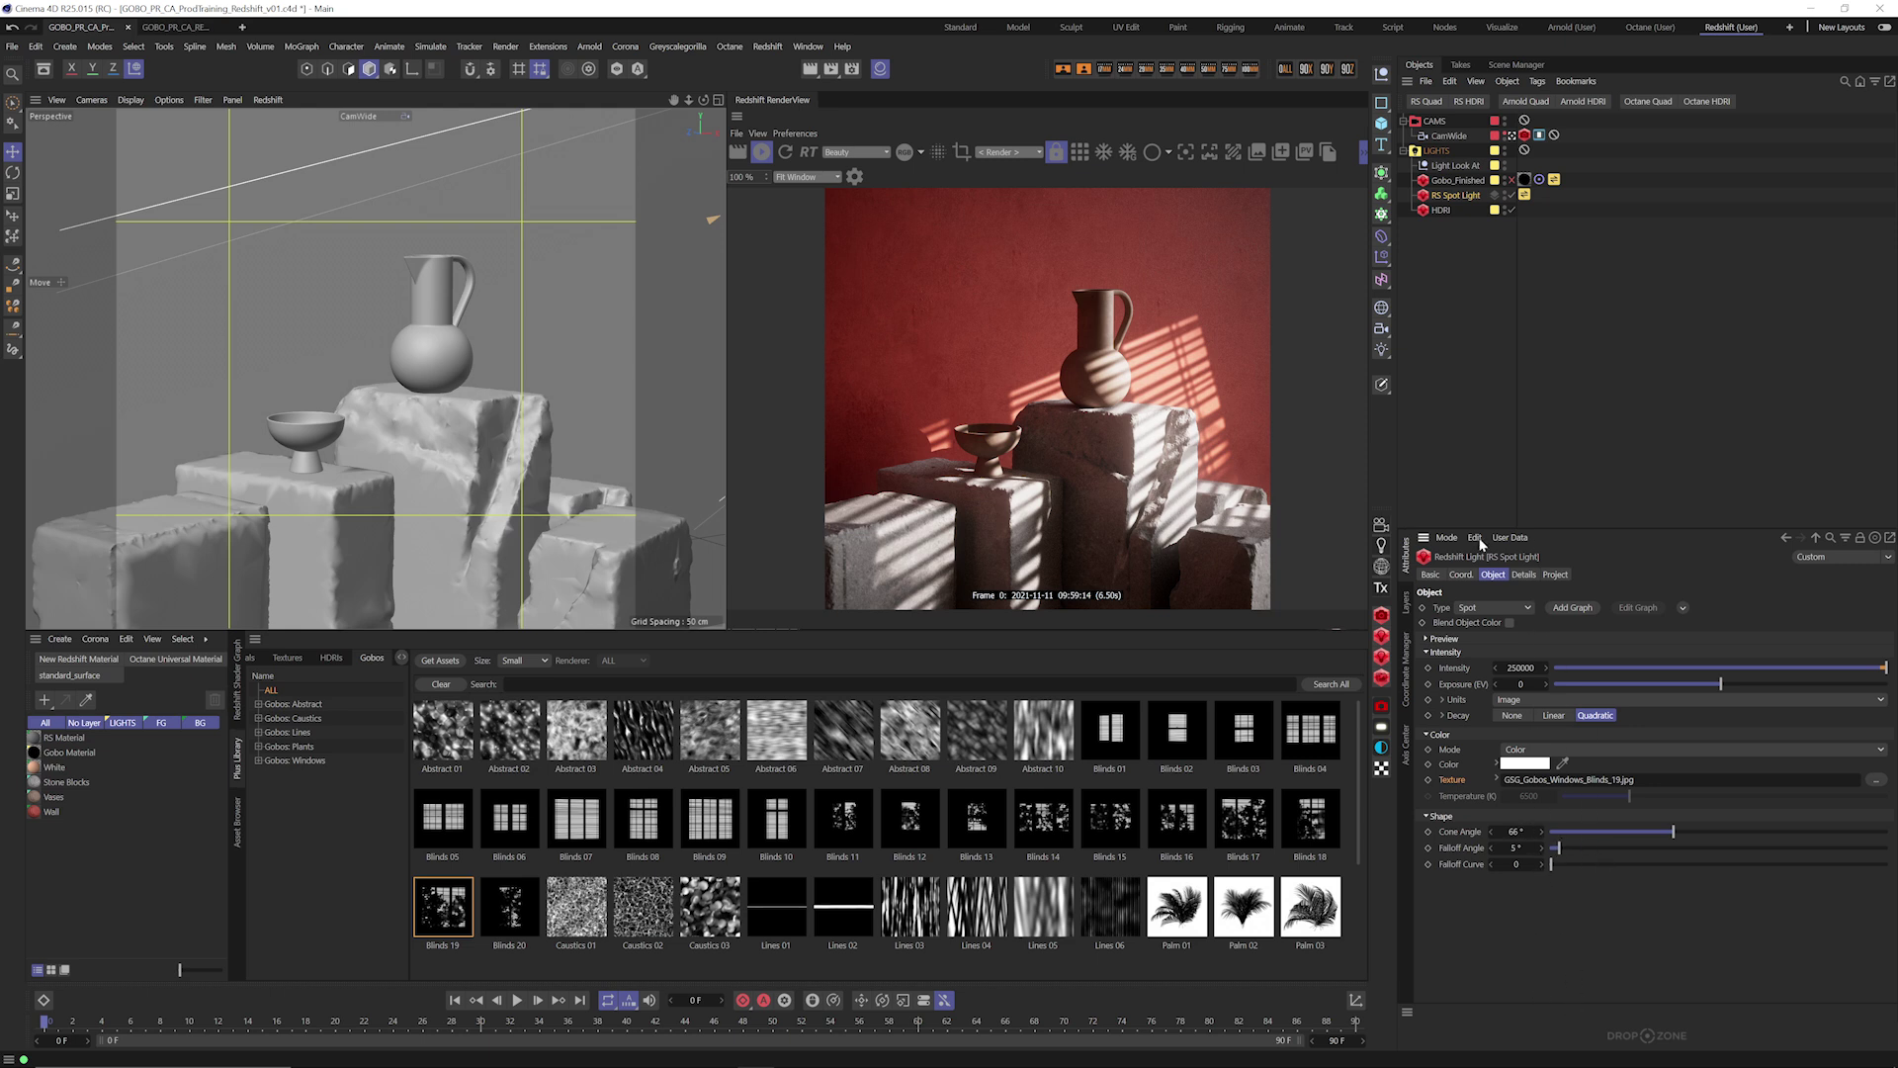
left_click(1527, 574)
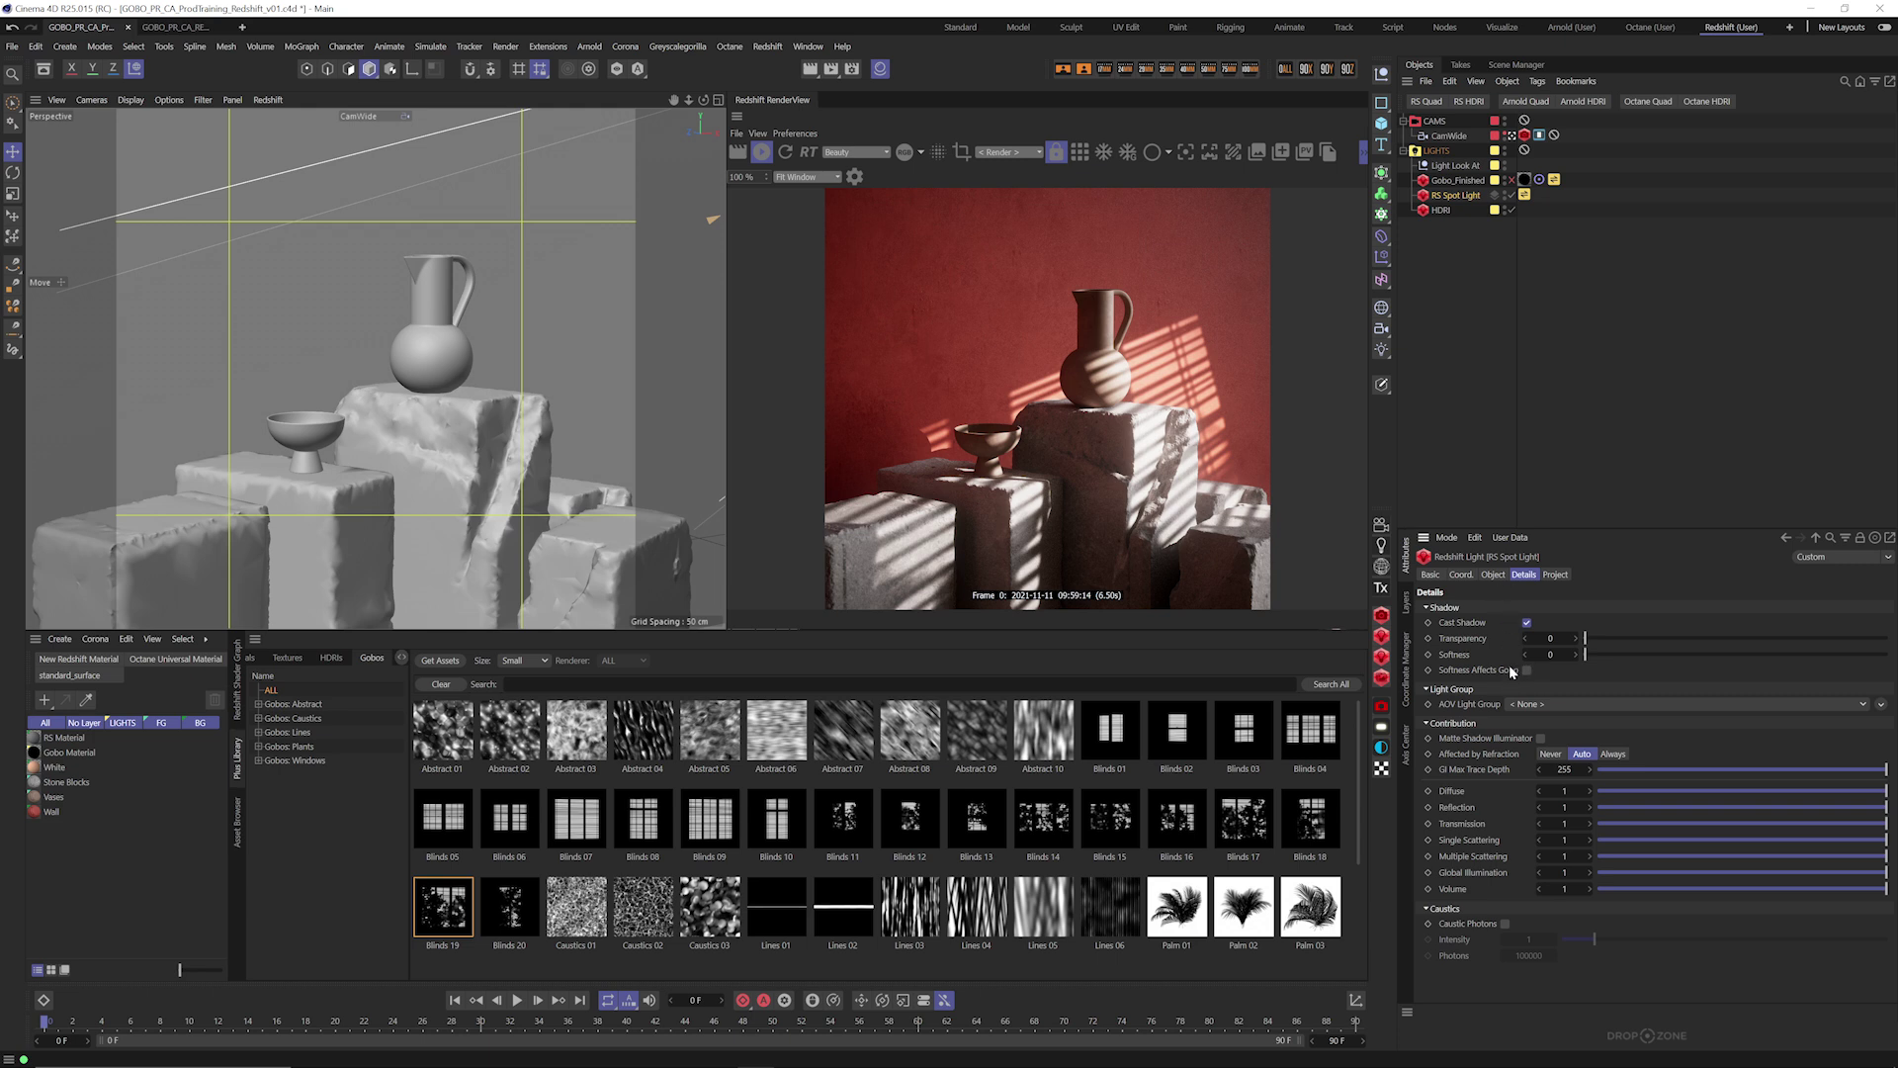
Raise the RS Spot Light's aim by setting its pitch rotation to -38.824°.
left_click(1493, 575)
left_click(1461, 575)
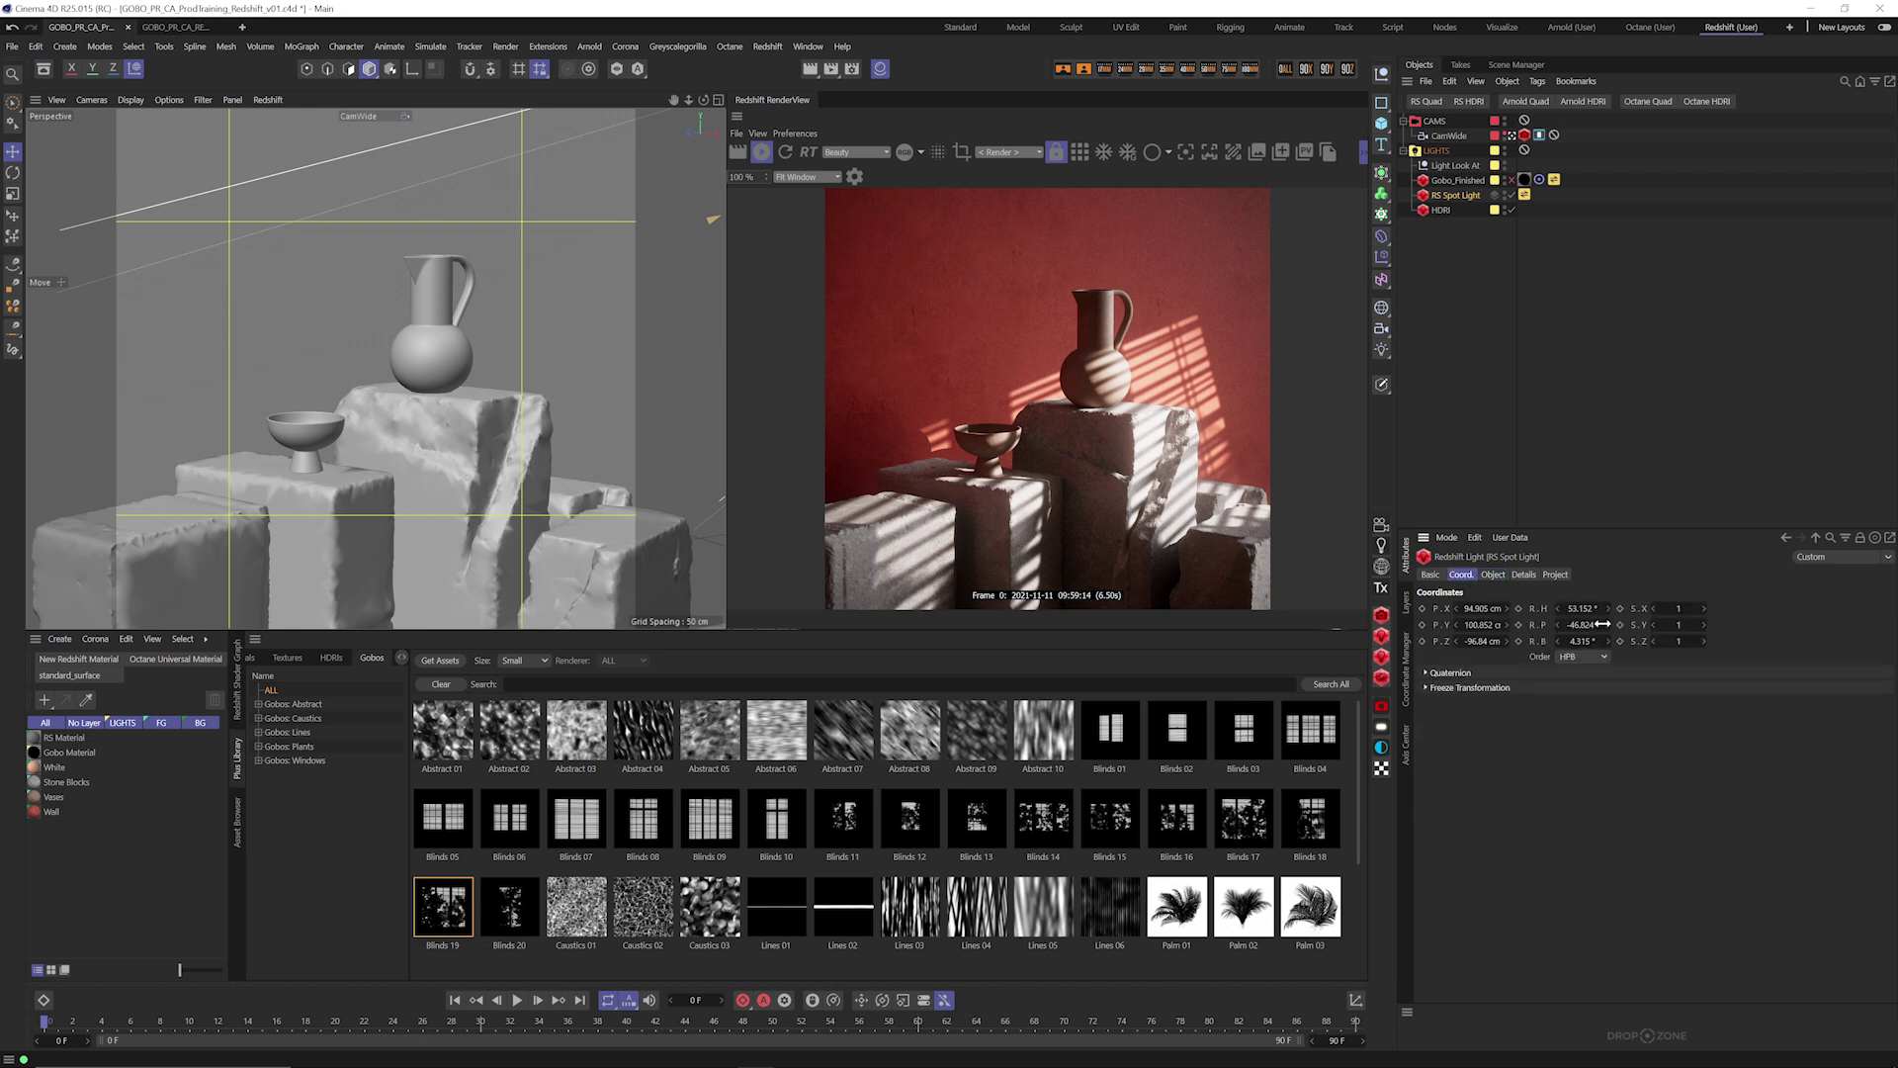
left_click_drag(1596, 625, 1597, 629)
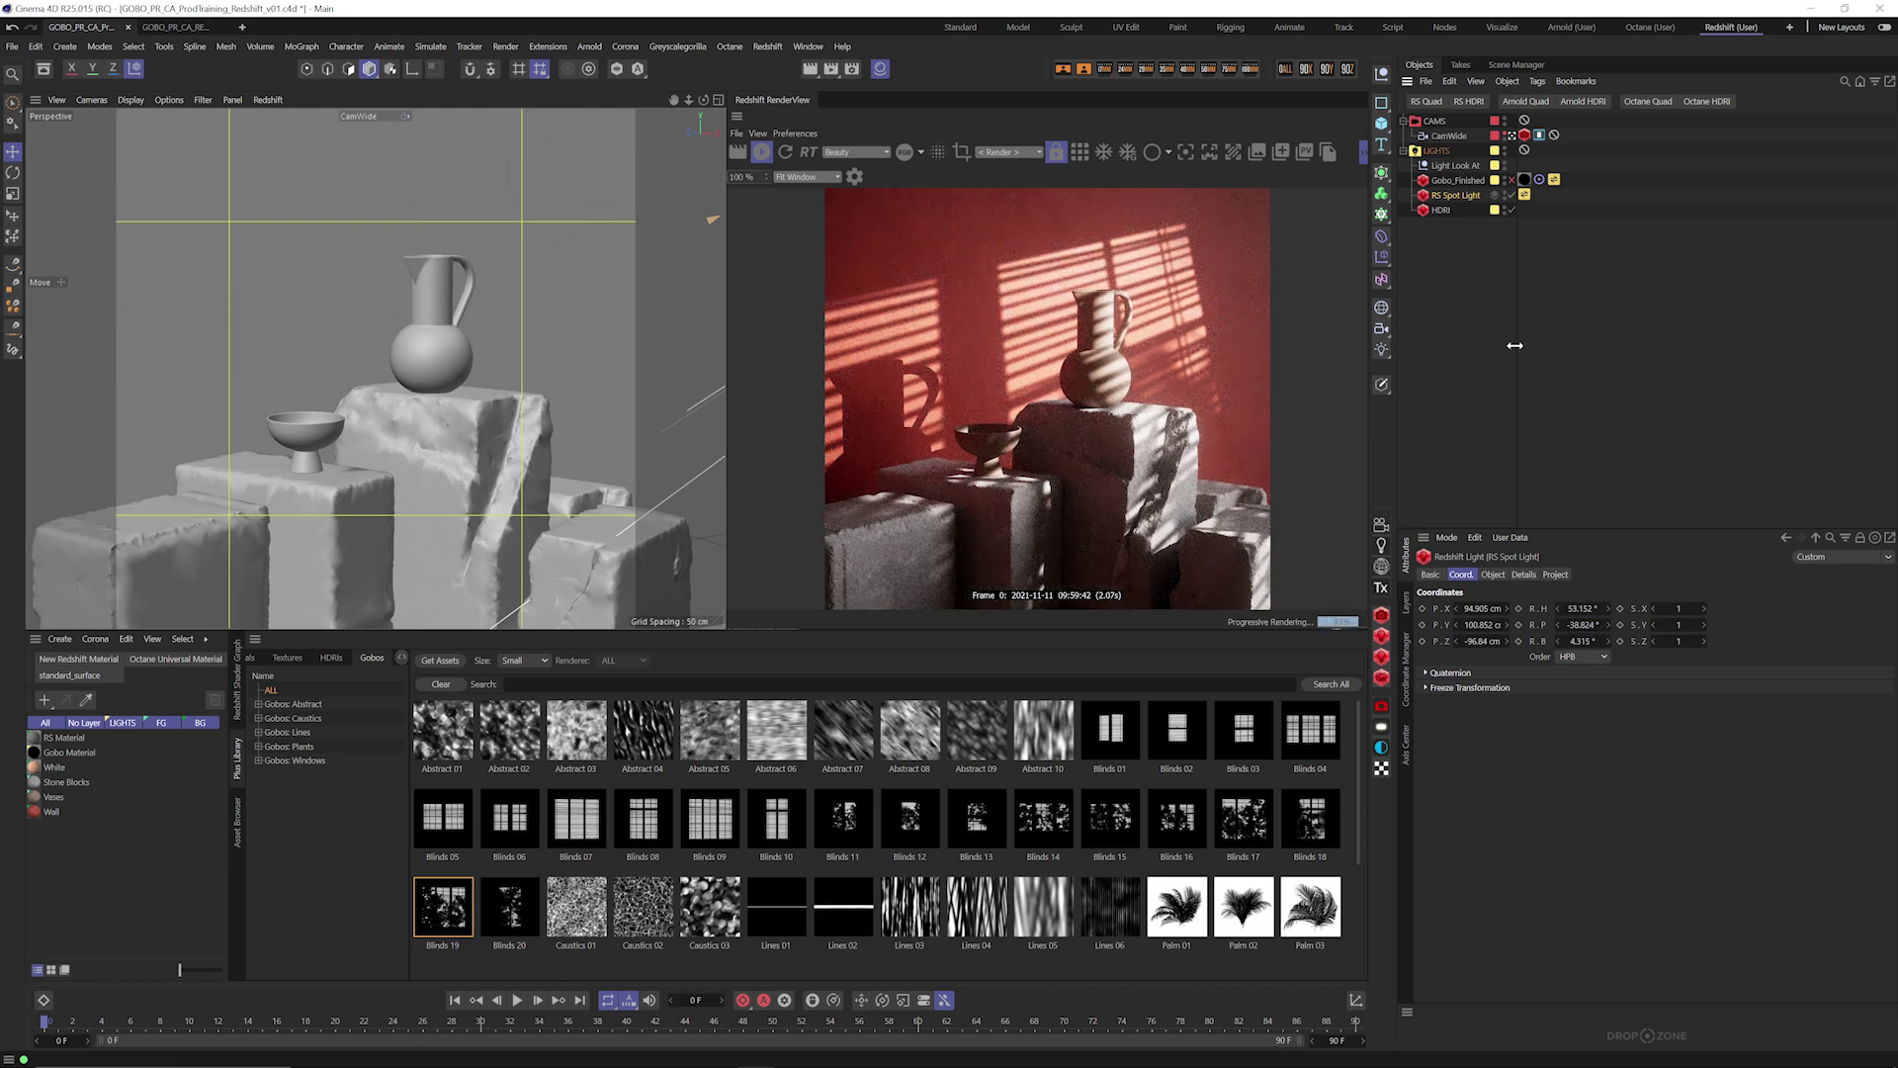
Enable Softness Affects Gobo for the RS Spot Light and set its shadow Softness to 1.
left_click(1524, 575)
left_click(1528, 671)
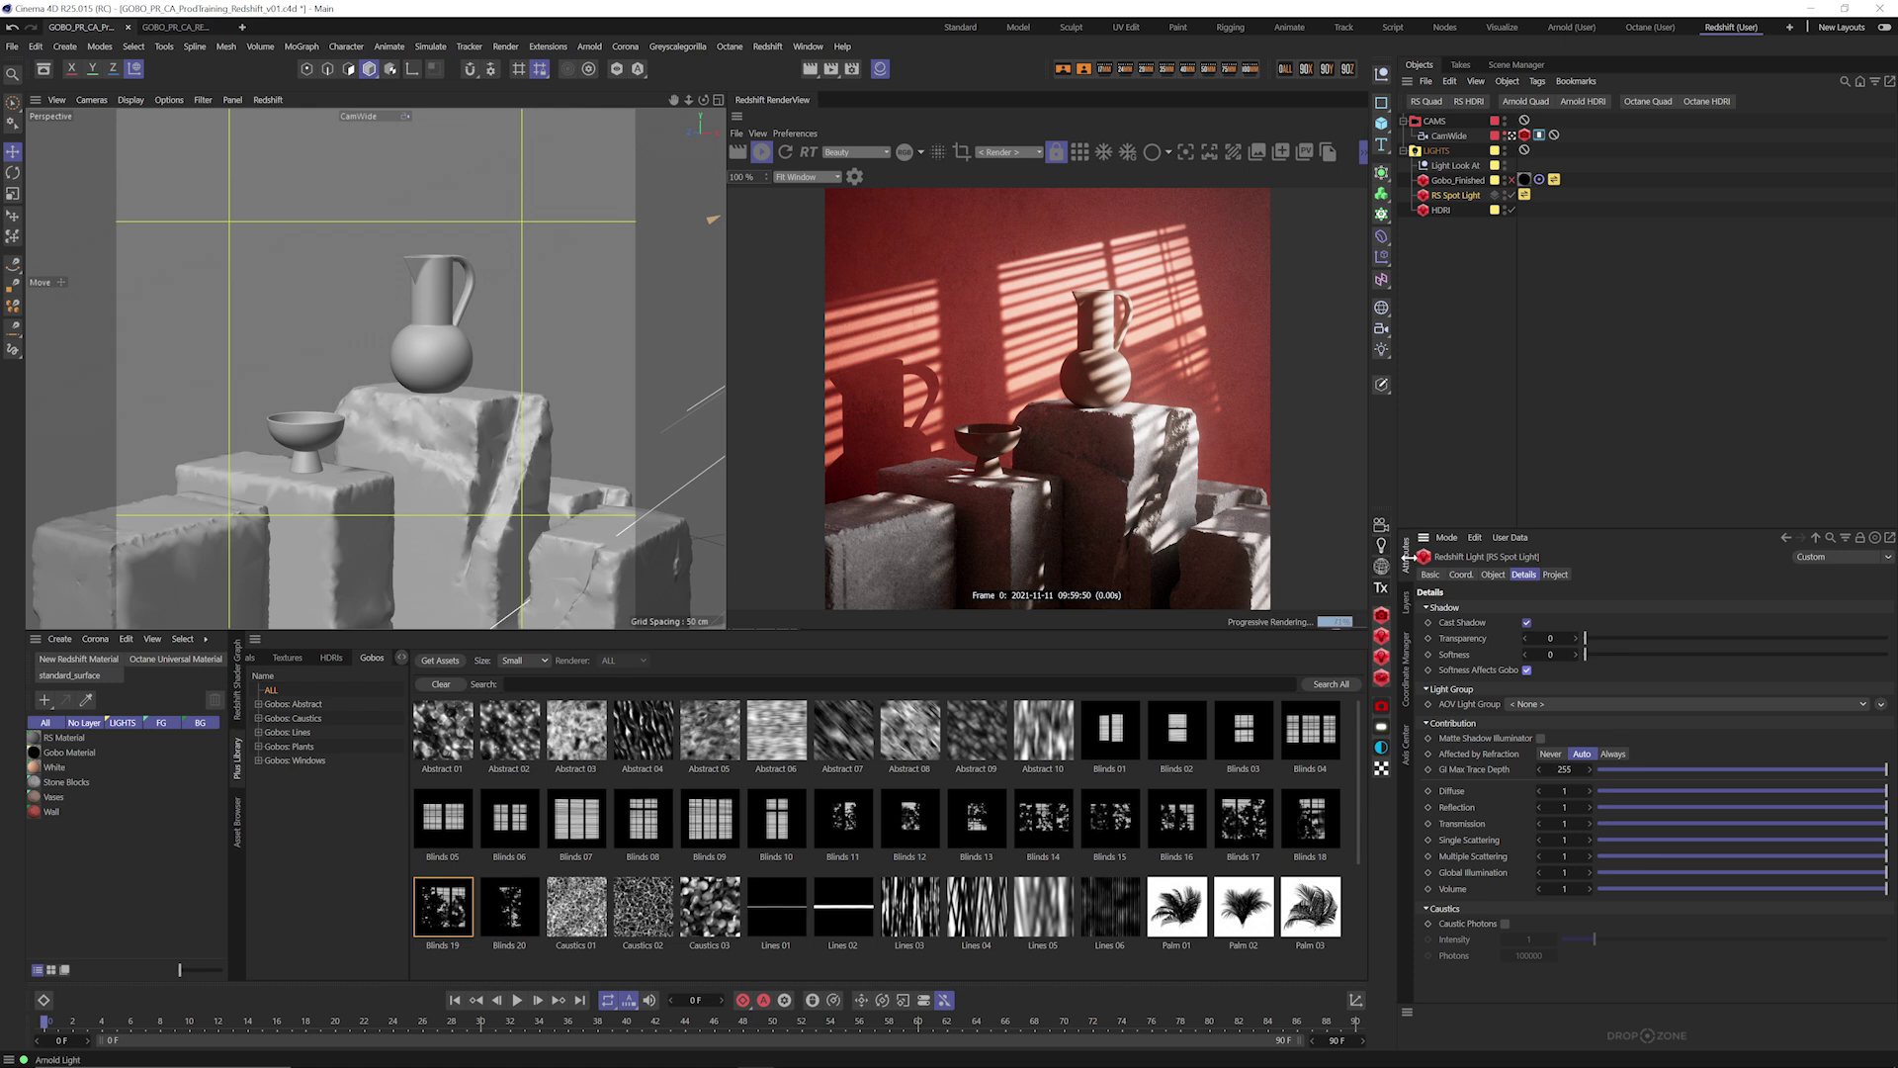
left_click(1550, 654)
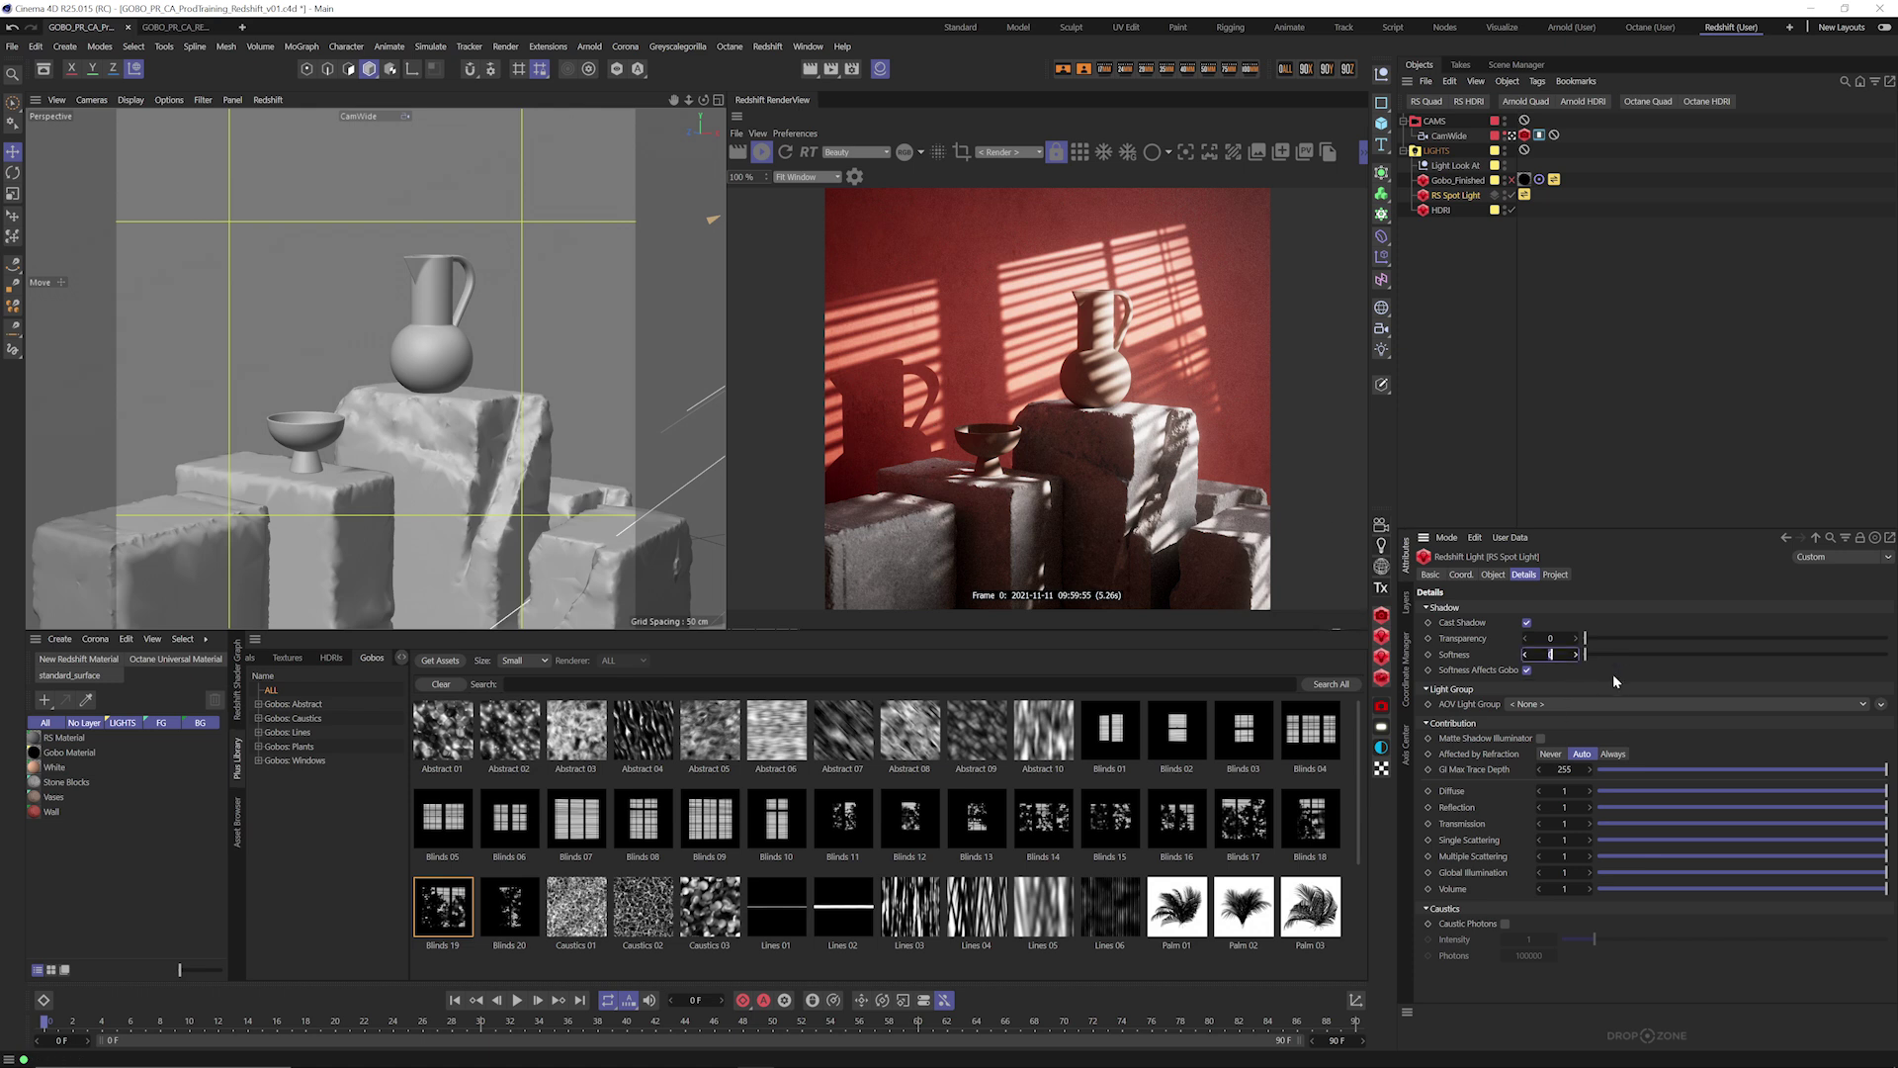
type("1")
key("Return")
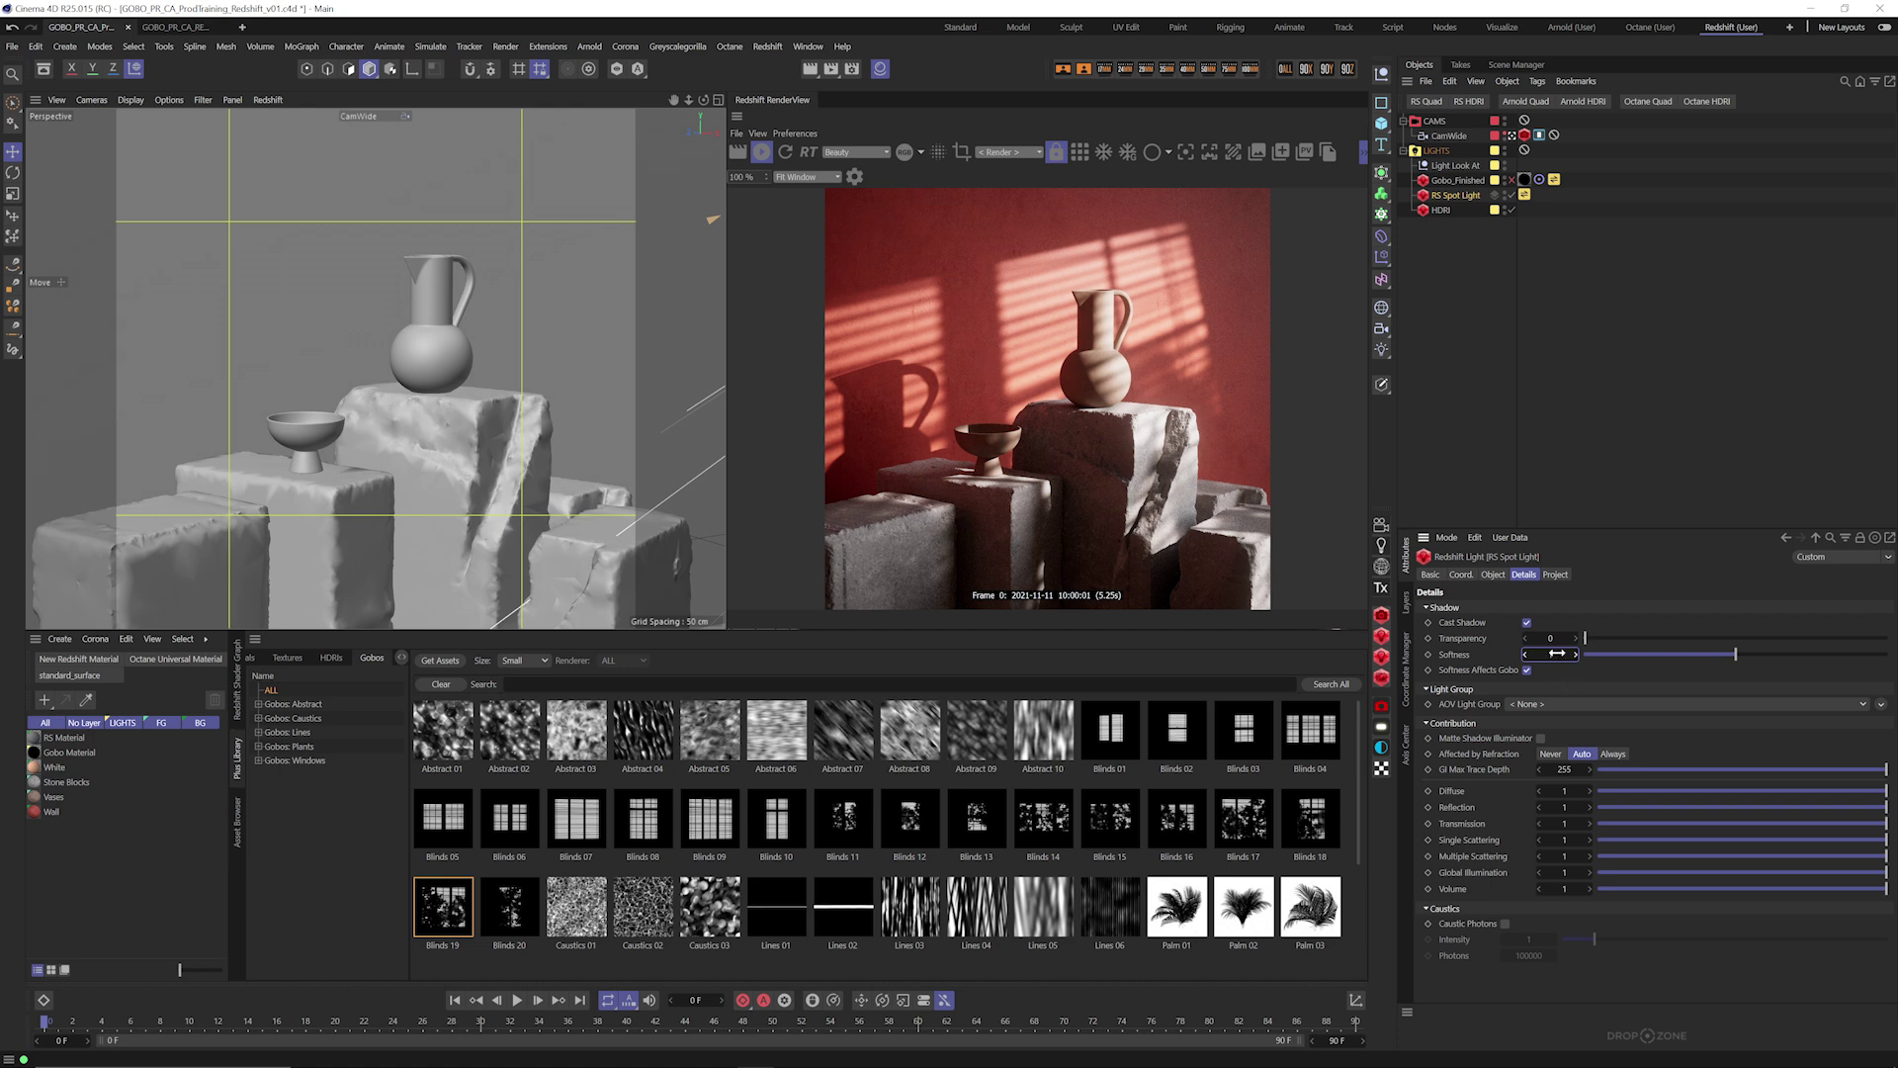
Set the RS Spot Light's shadow Softness to 0.5 and turn off Softness Affects Gobo.
type("0.5")
key("Return")
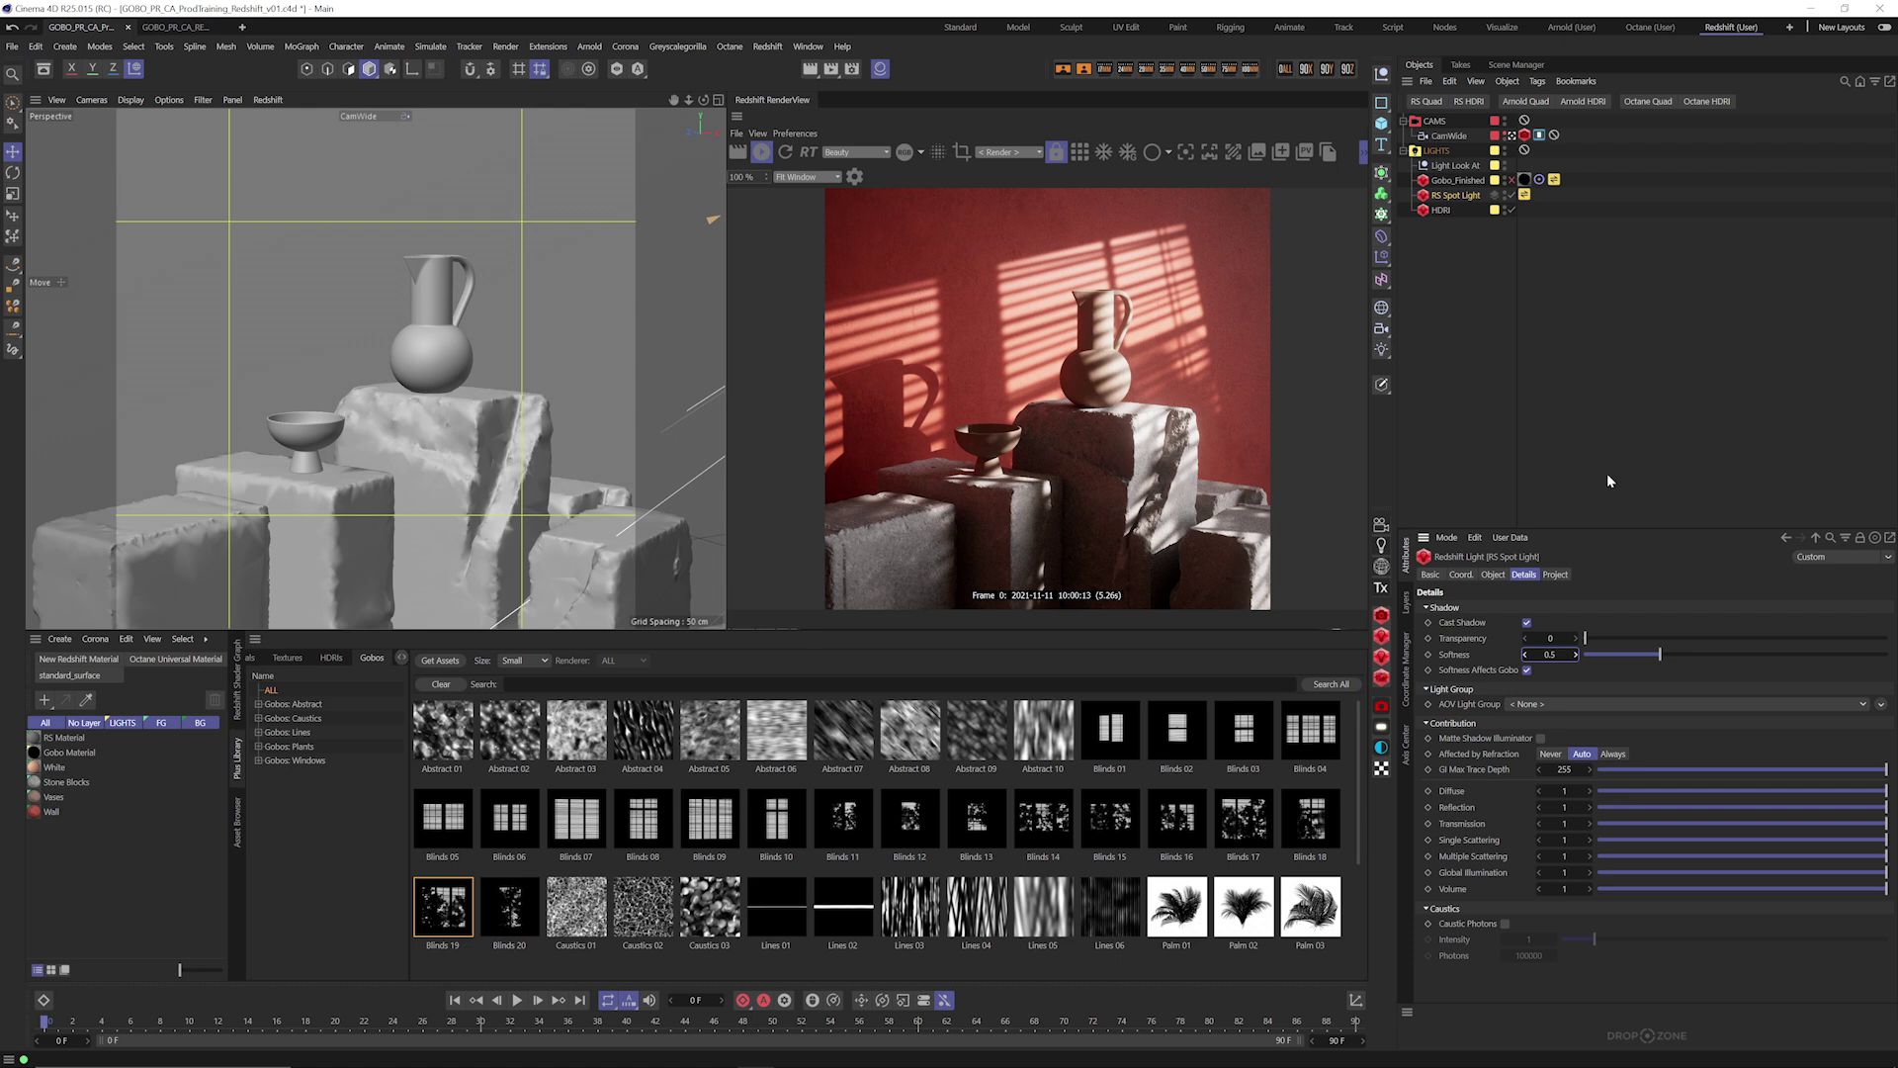
left_click(1528, 671)
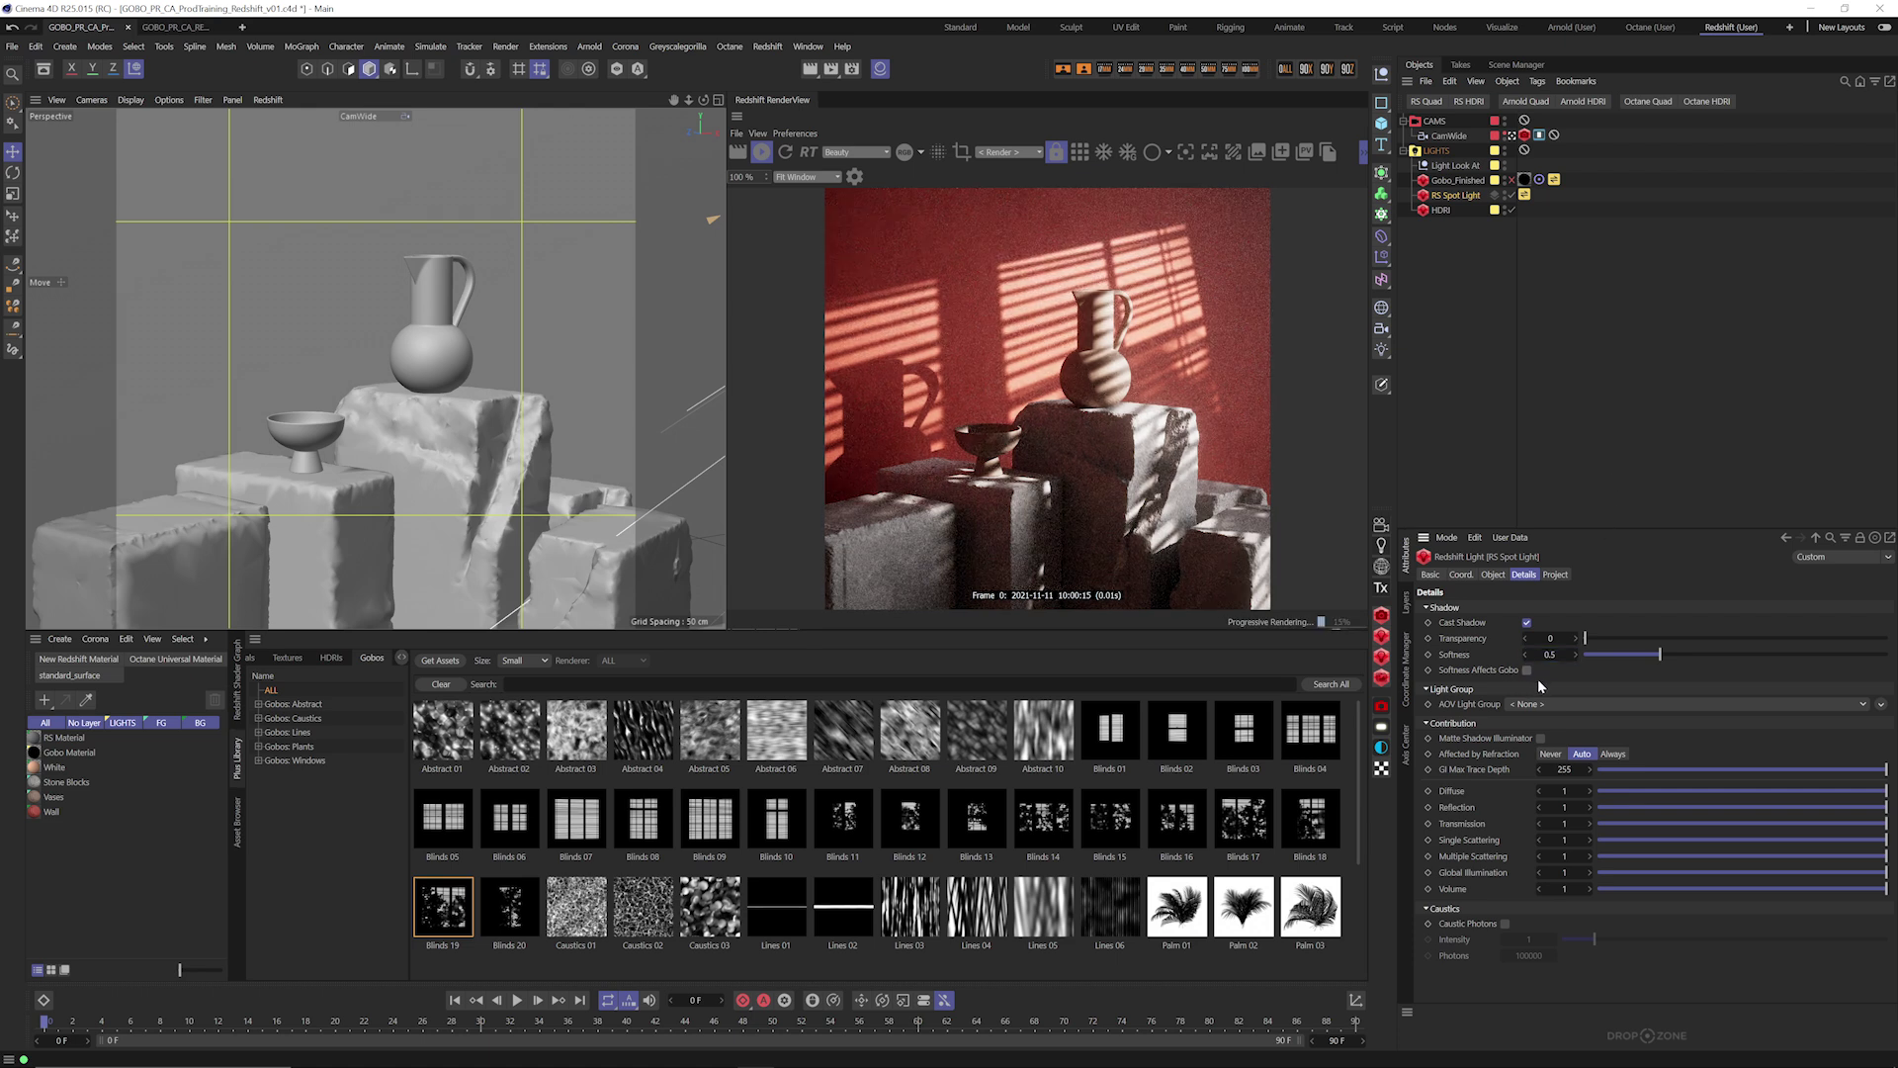
mouse_move(1703, 661)
left_mouse_down()
mouse_move(1675, 657)
mouse_move(1737, 673)
left_mouse_up()
Review the spot light's object settings and set its shadow Softness to 3.
left_click(1493, 575)
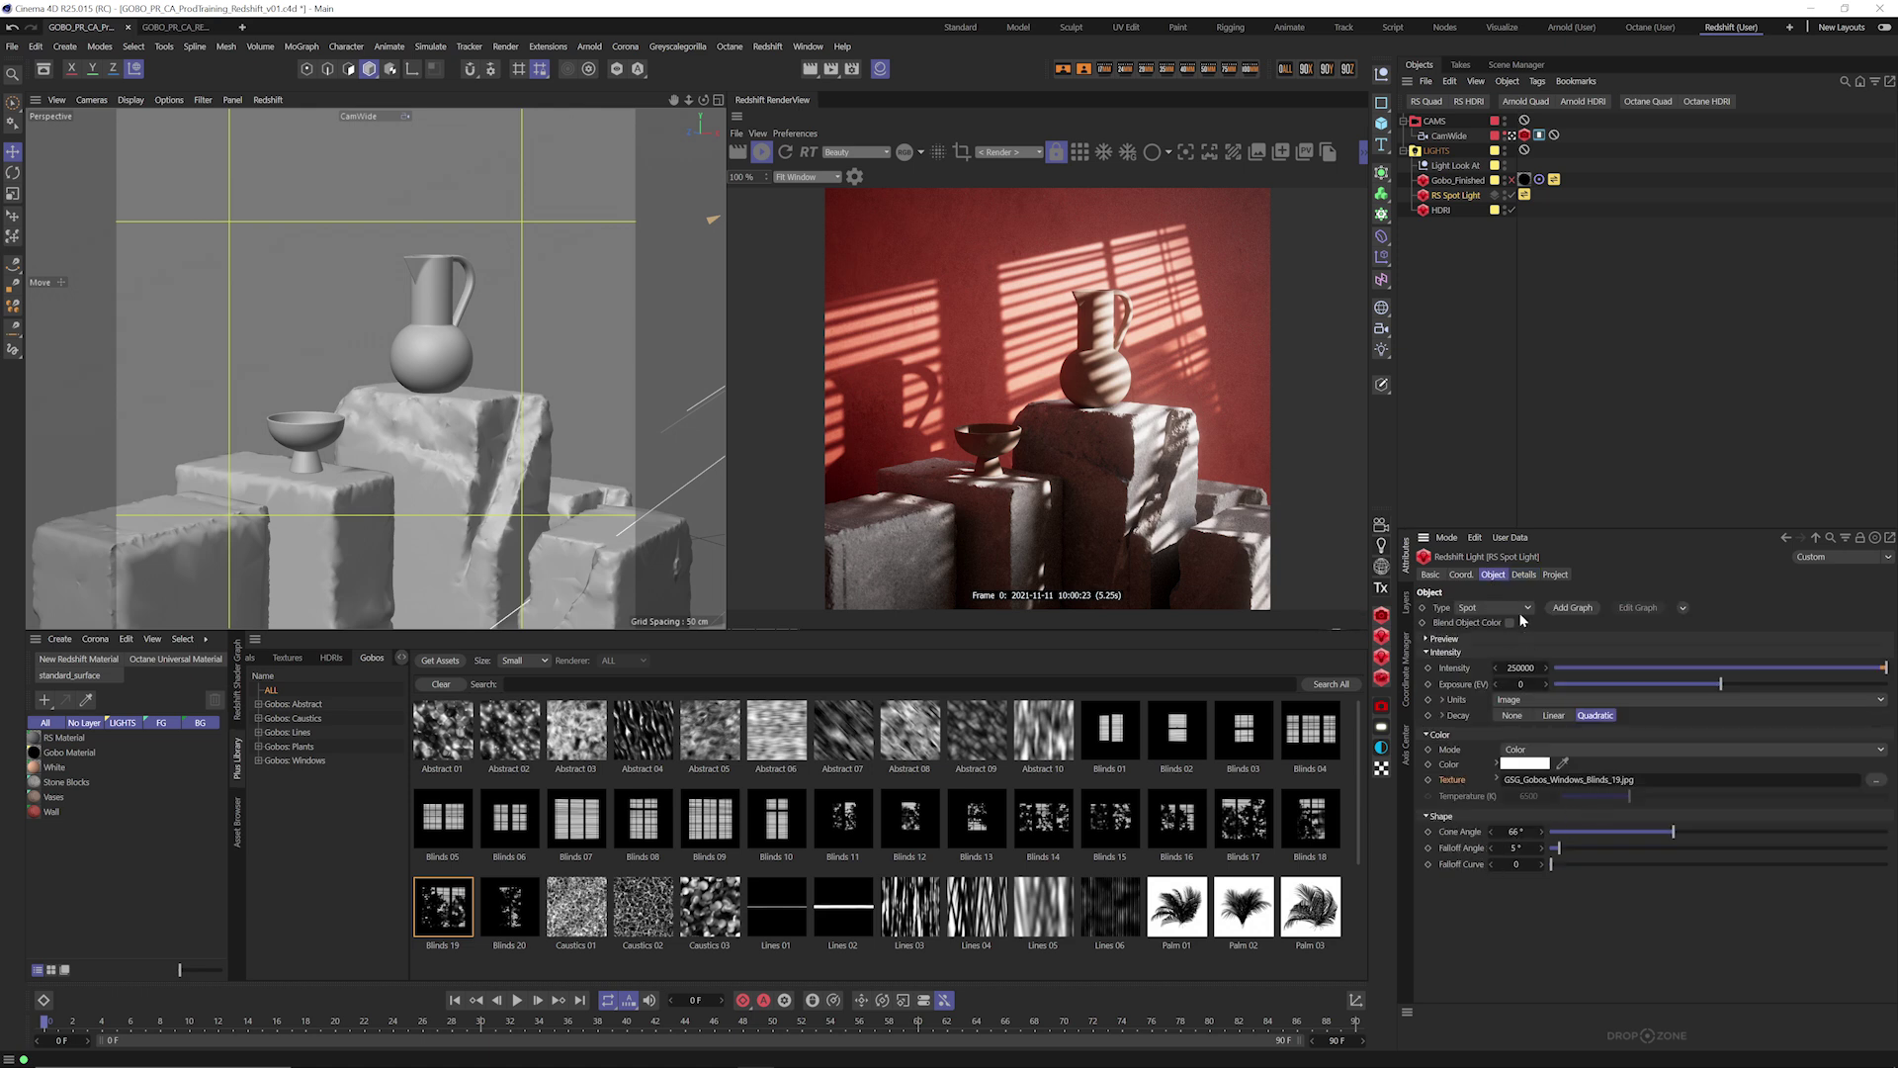
left_click(1526, 574)
left_click(1562, 655)
type("3")
key("Return")
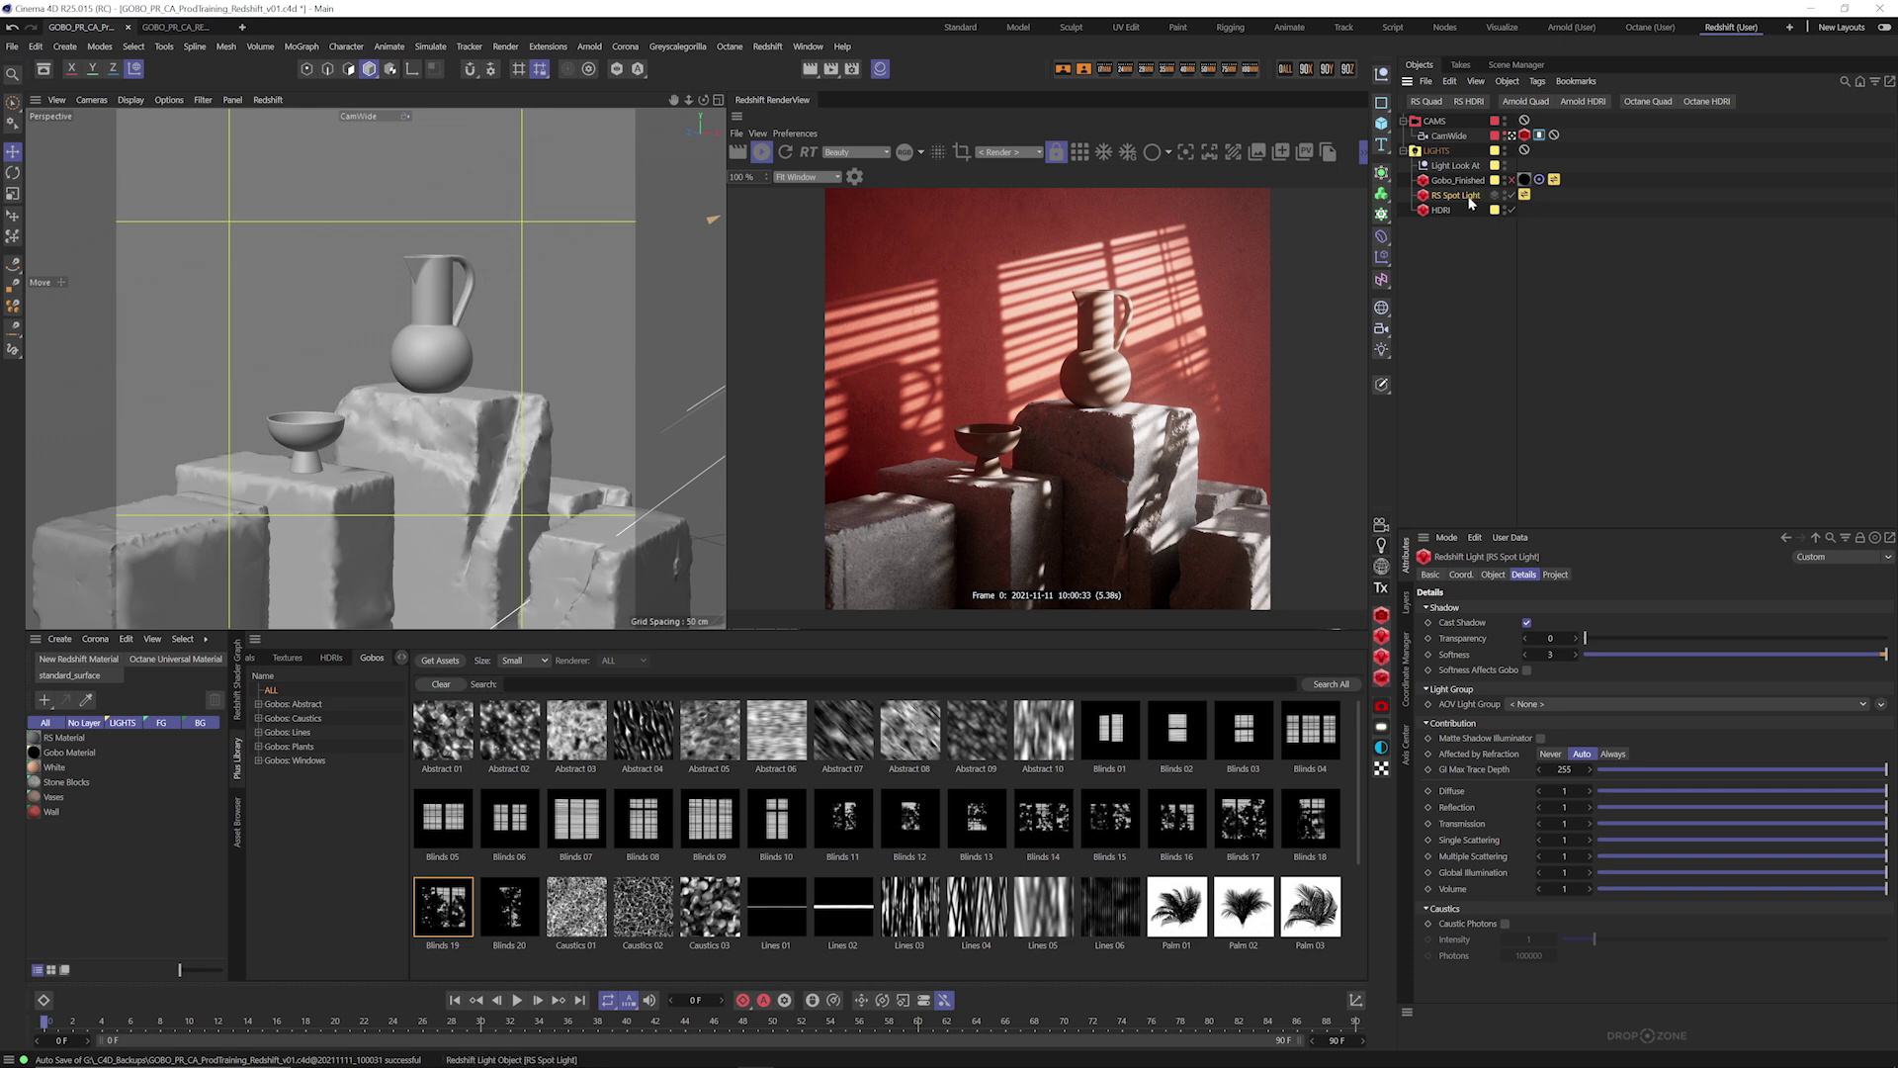
Delete the HDRI Link tag from the RS Spot Light and reselect the light.
left_click(1453, 256)
left_click(1463, 195)
left_click(1479, 267)
left_click(1525, 195)
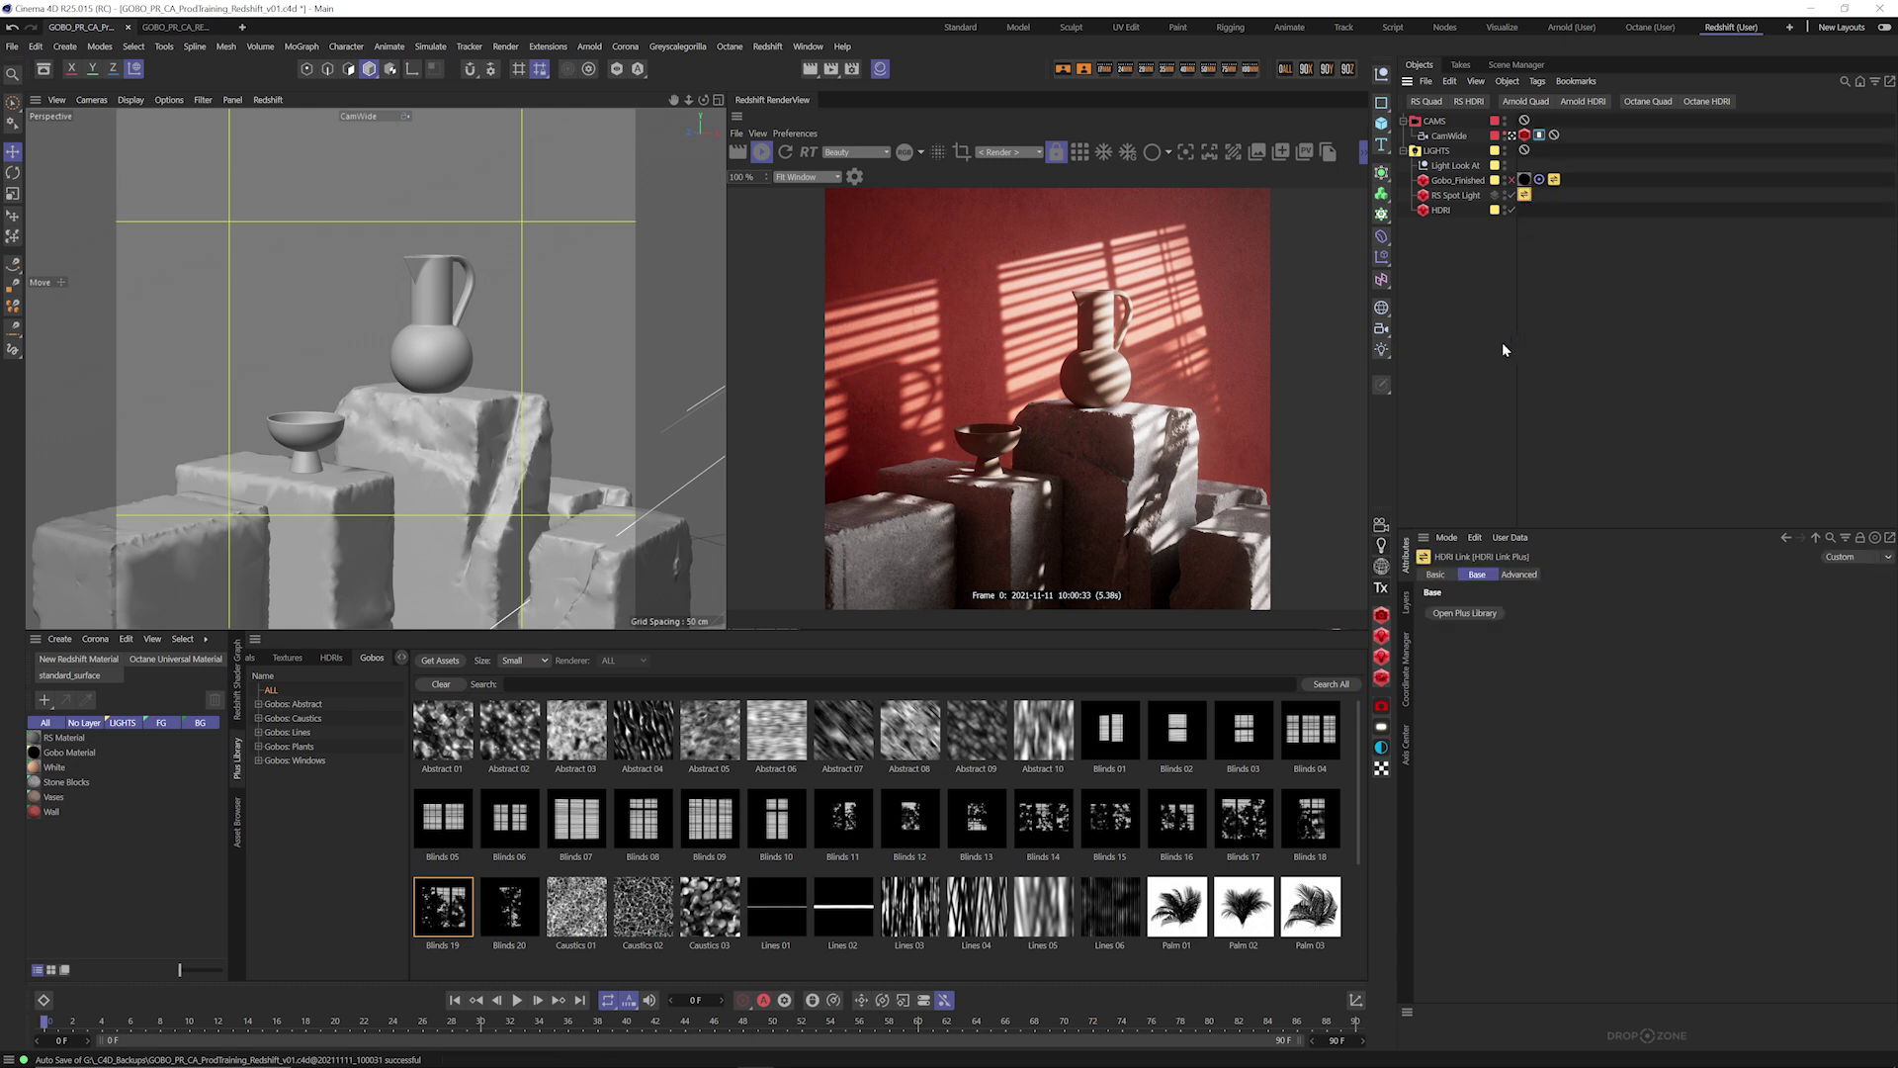
left_click(1521, 373)
left_click(1455, 195)
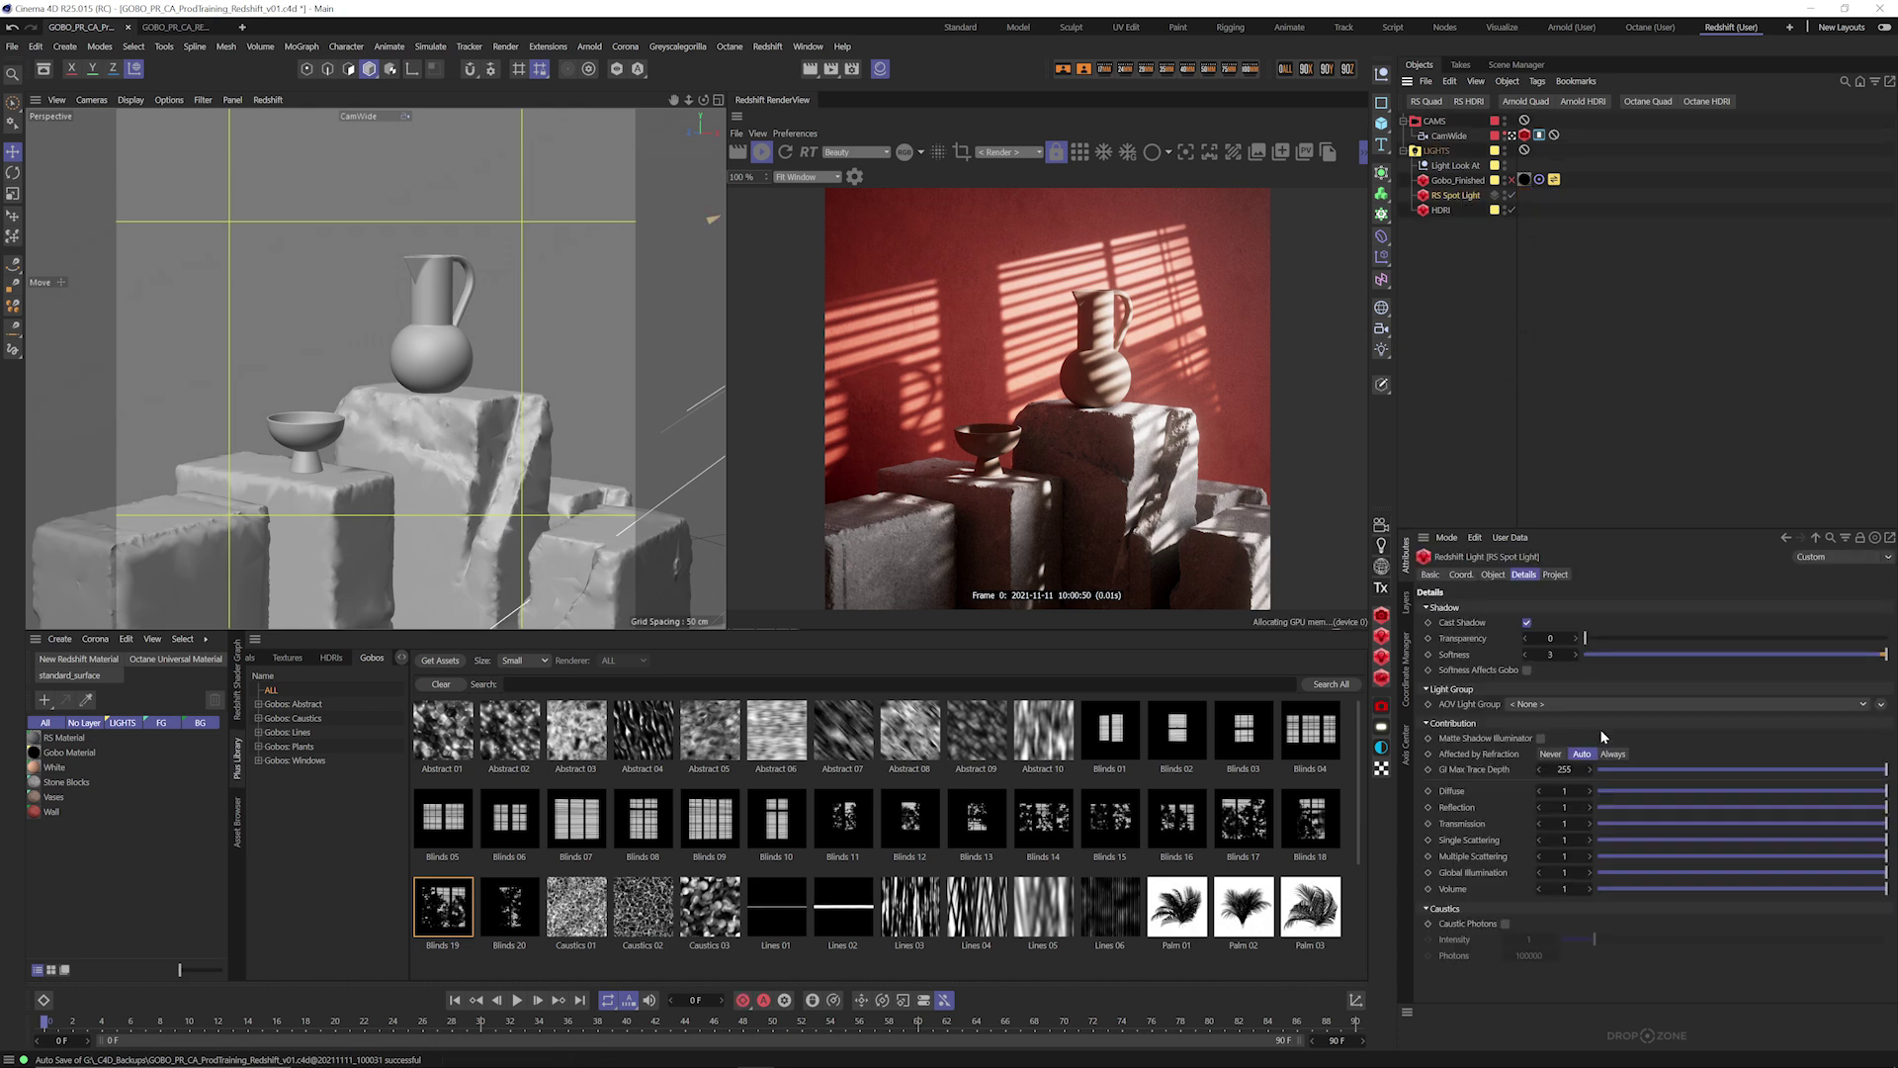
Clear the gobo image from the RS Spot Light's color Texture setting.
left_click(1493, 574)
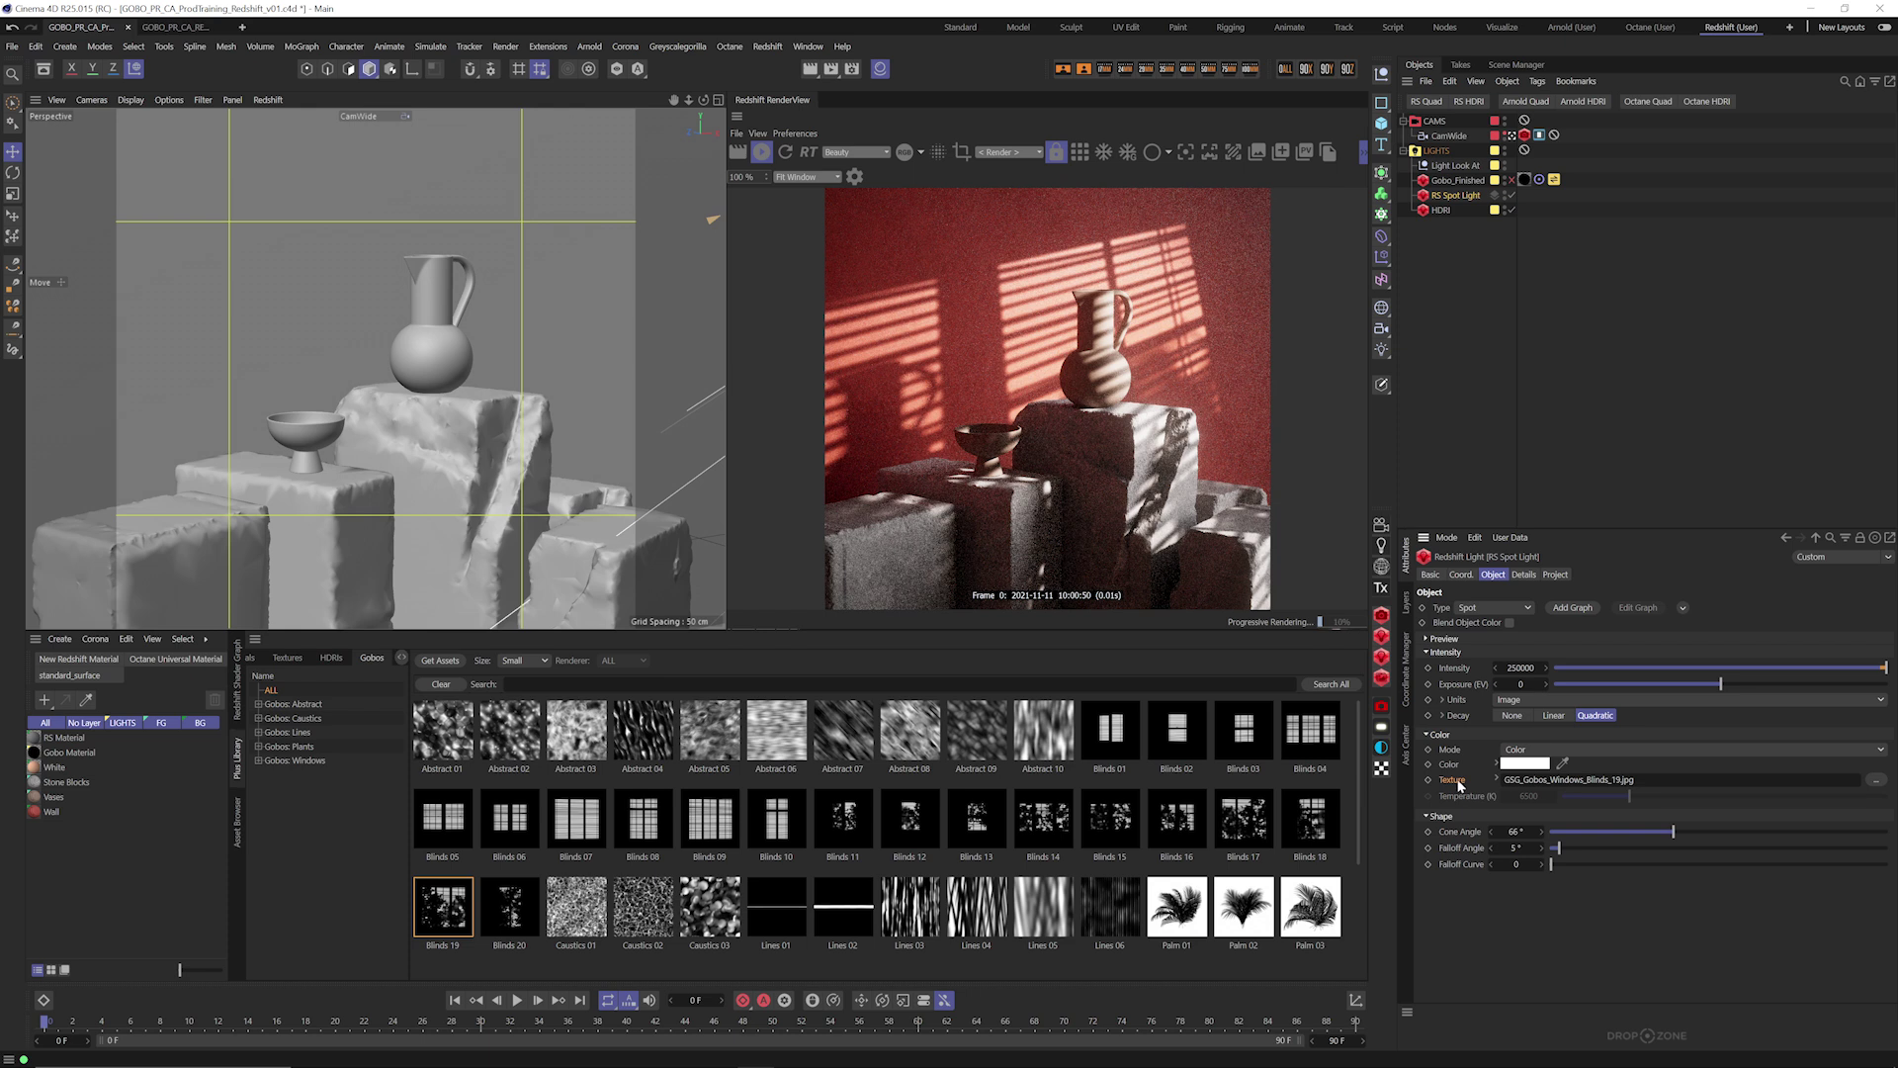
right_click(1461, 779)
left_click(1523, 870)
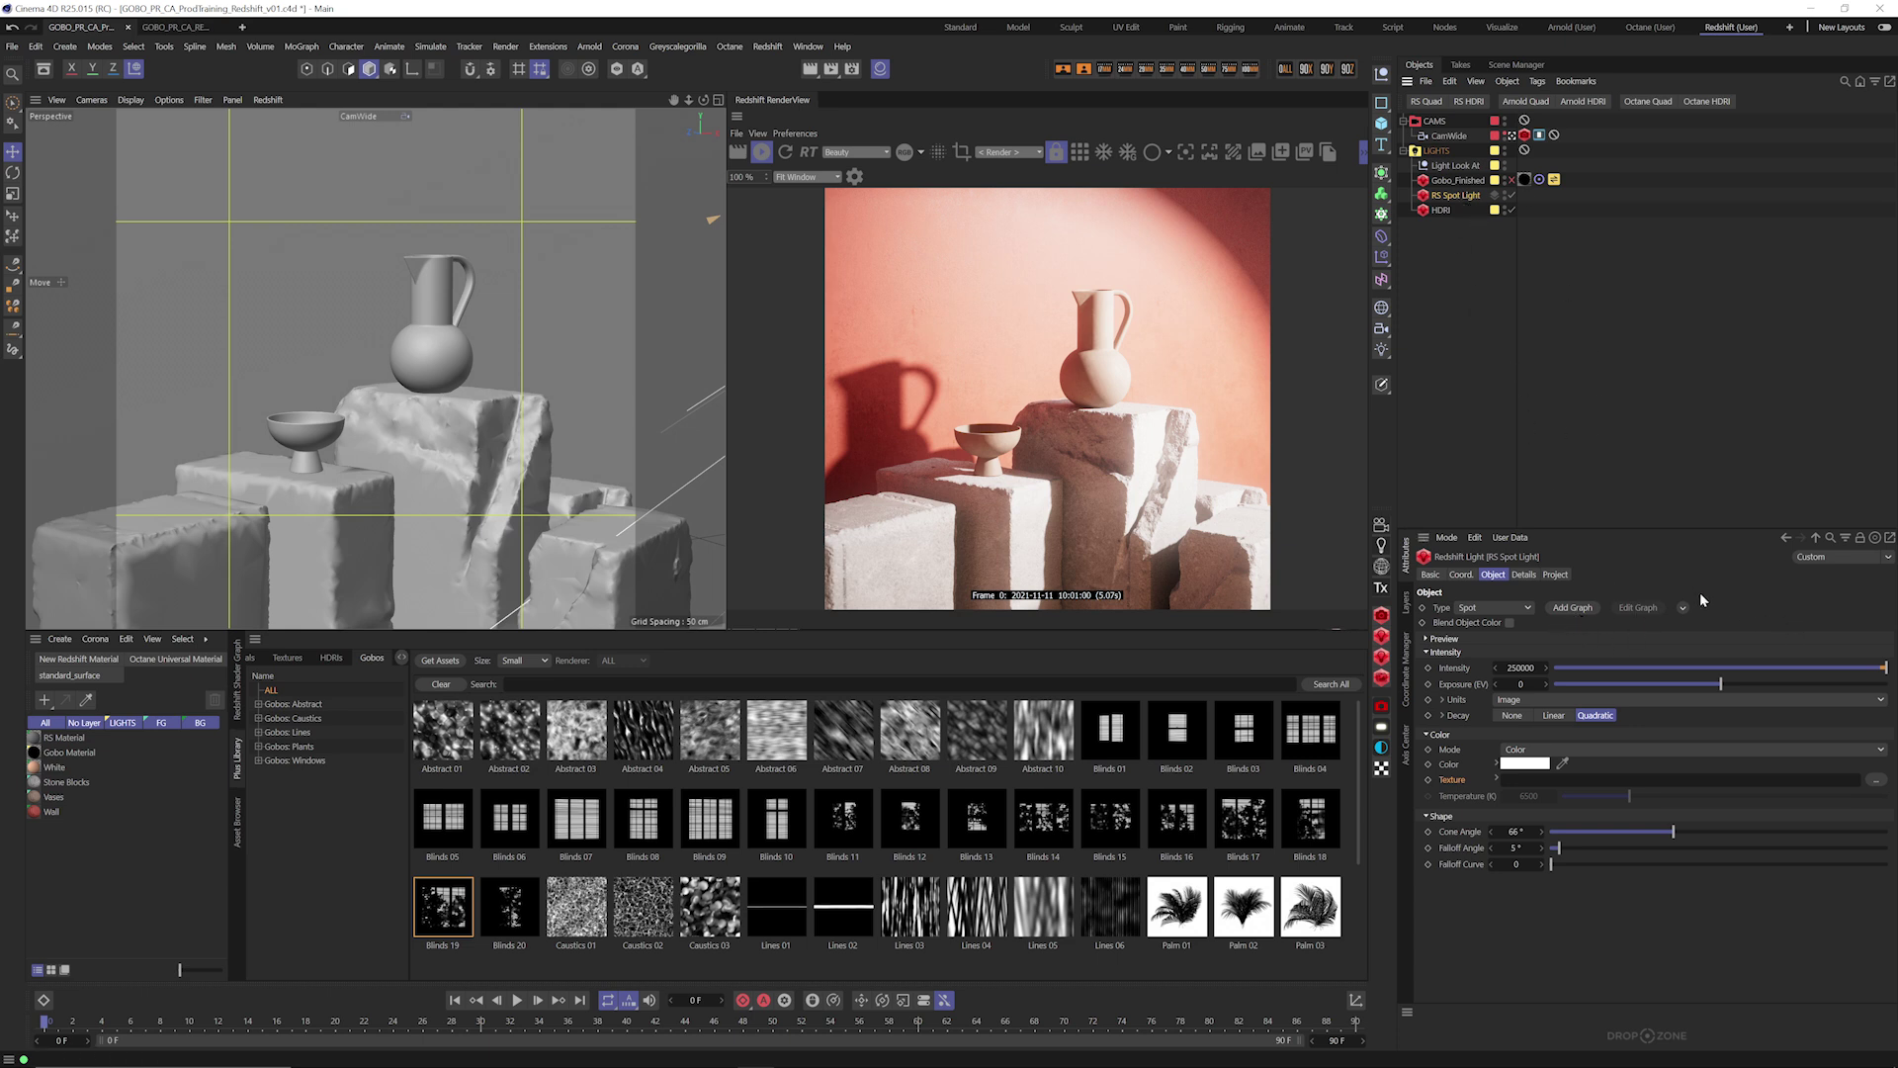
Add a shader graph to the RS Spot Light and display its RS Spot Light Material nodes in the Shader Graph.
left_click(1573, 608)
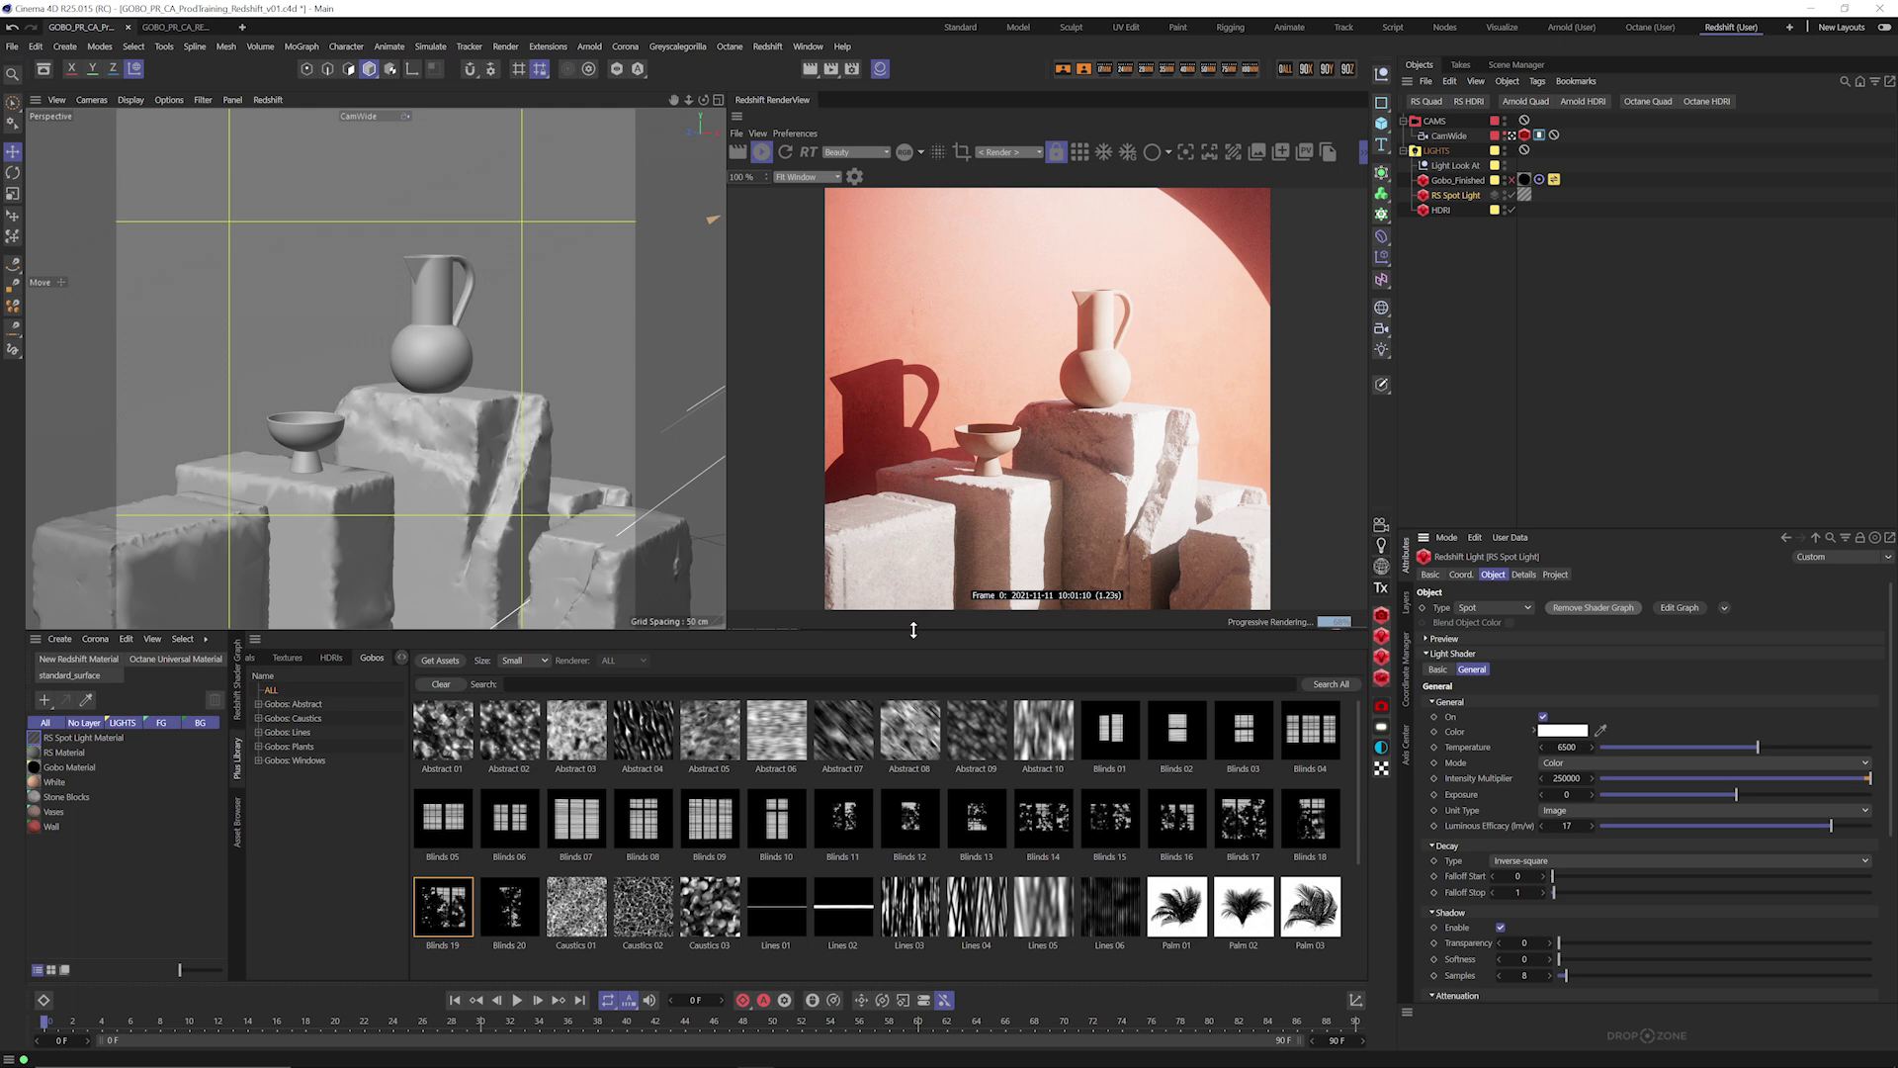
left_click(94, 739)
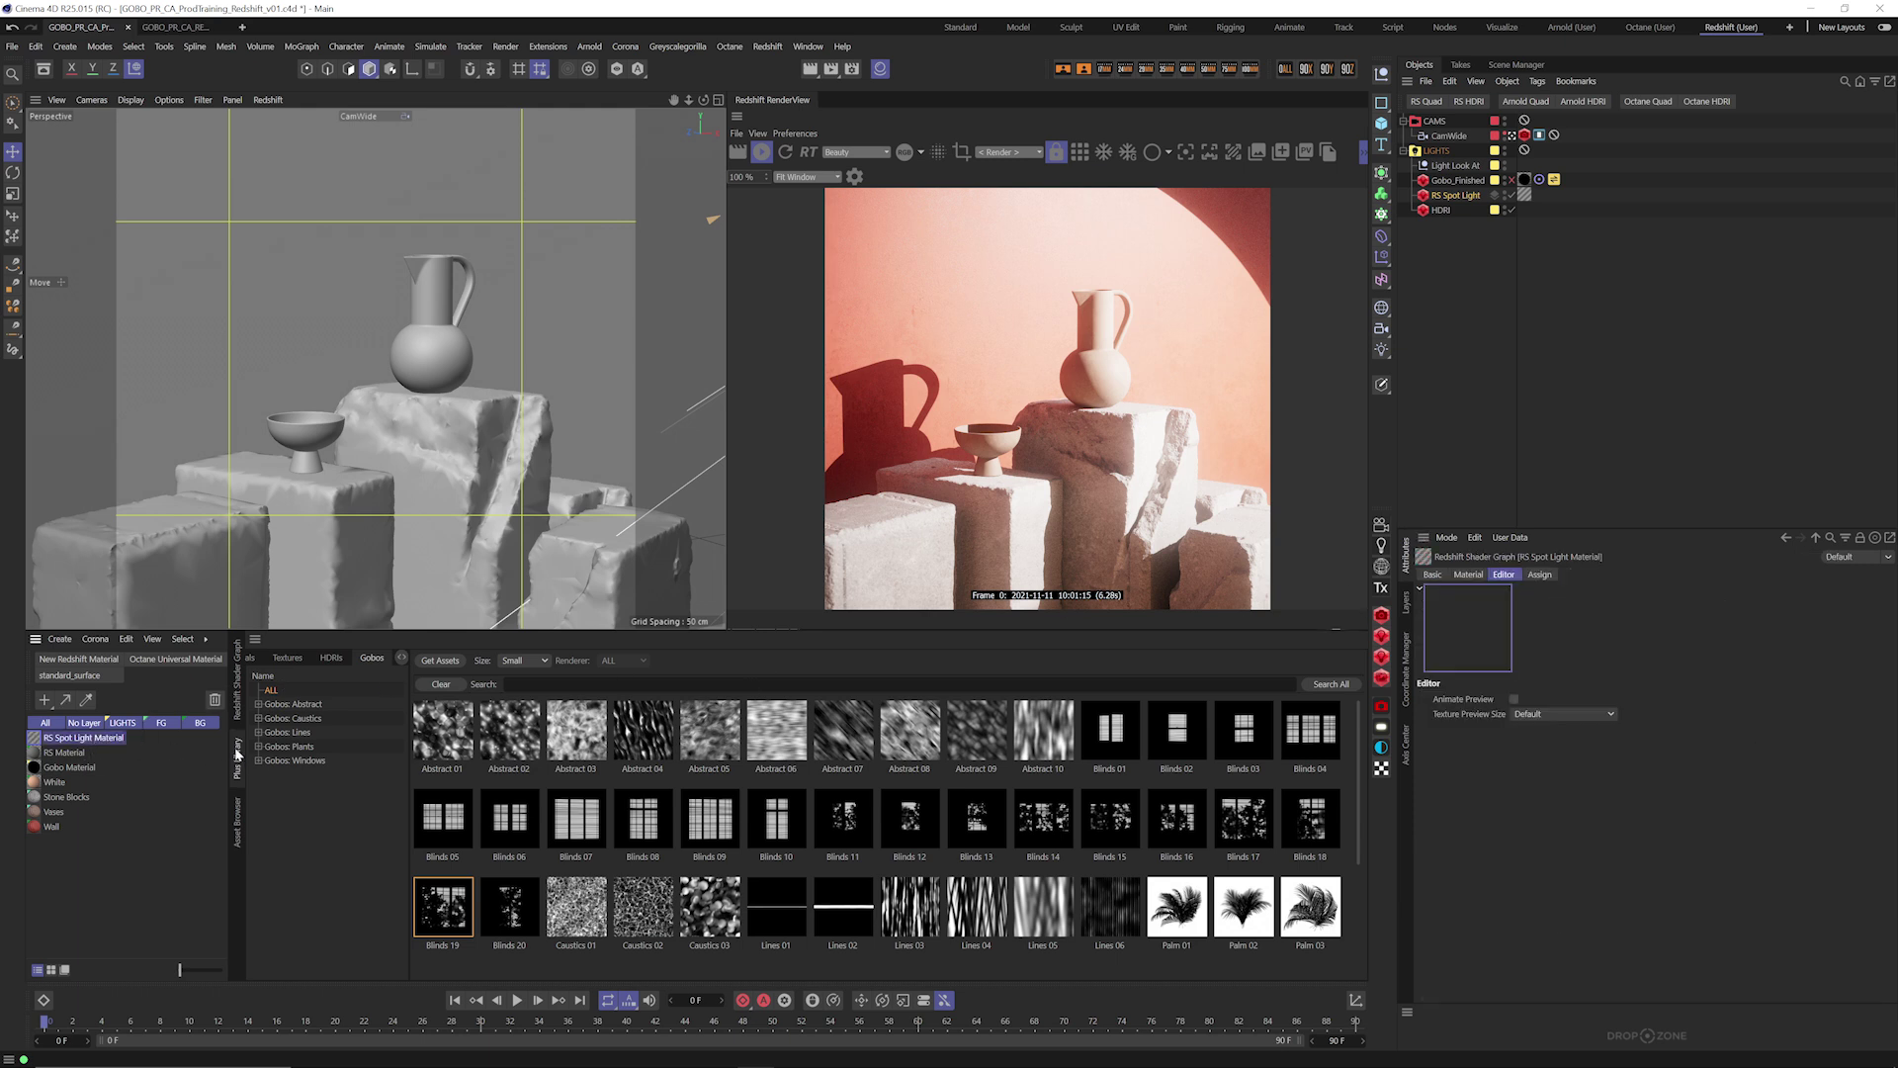
left_click(240, 708)
middle_click_drag(508, 852, 864, 732)
scroll(865, 752, "up", 2)
scroll(947, 721, "up", 1)
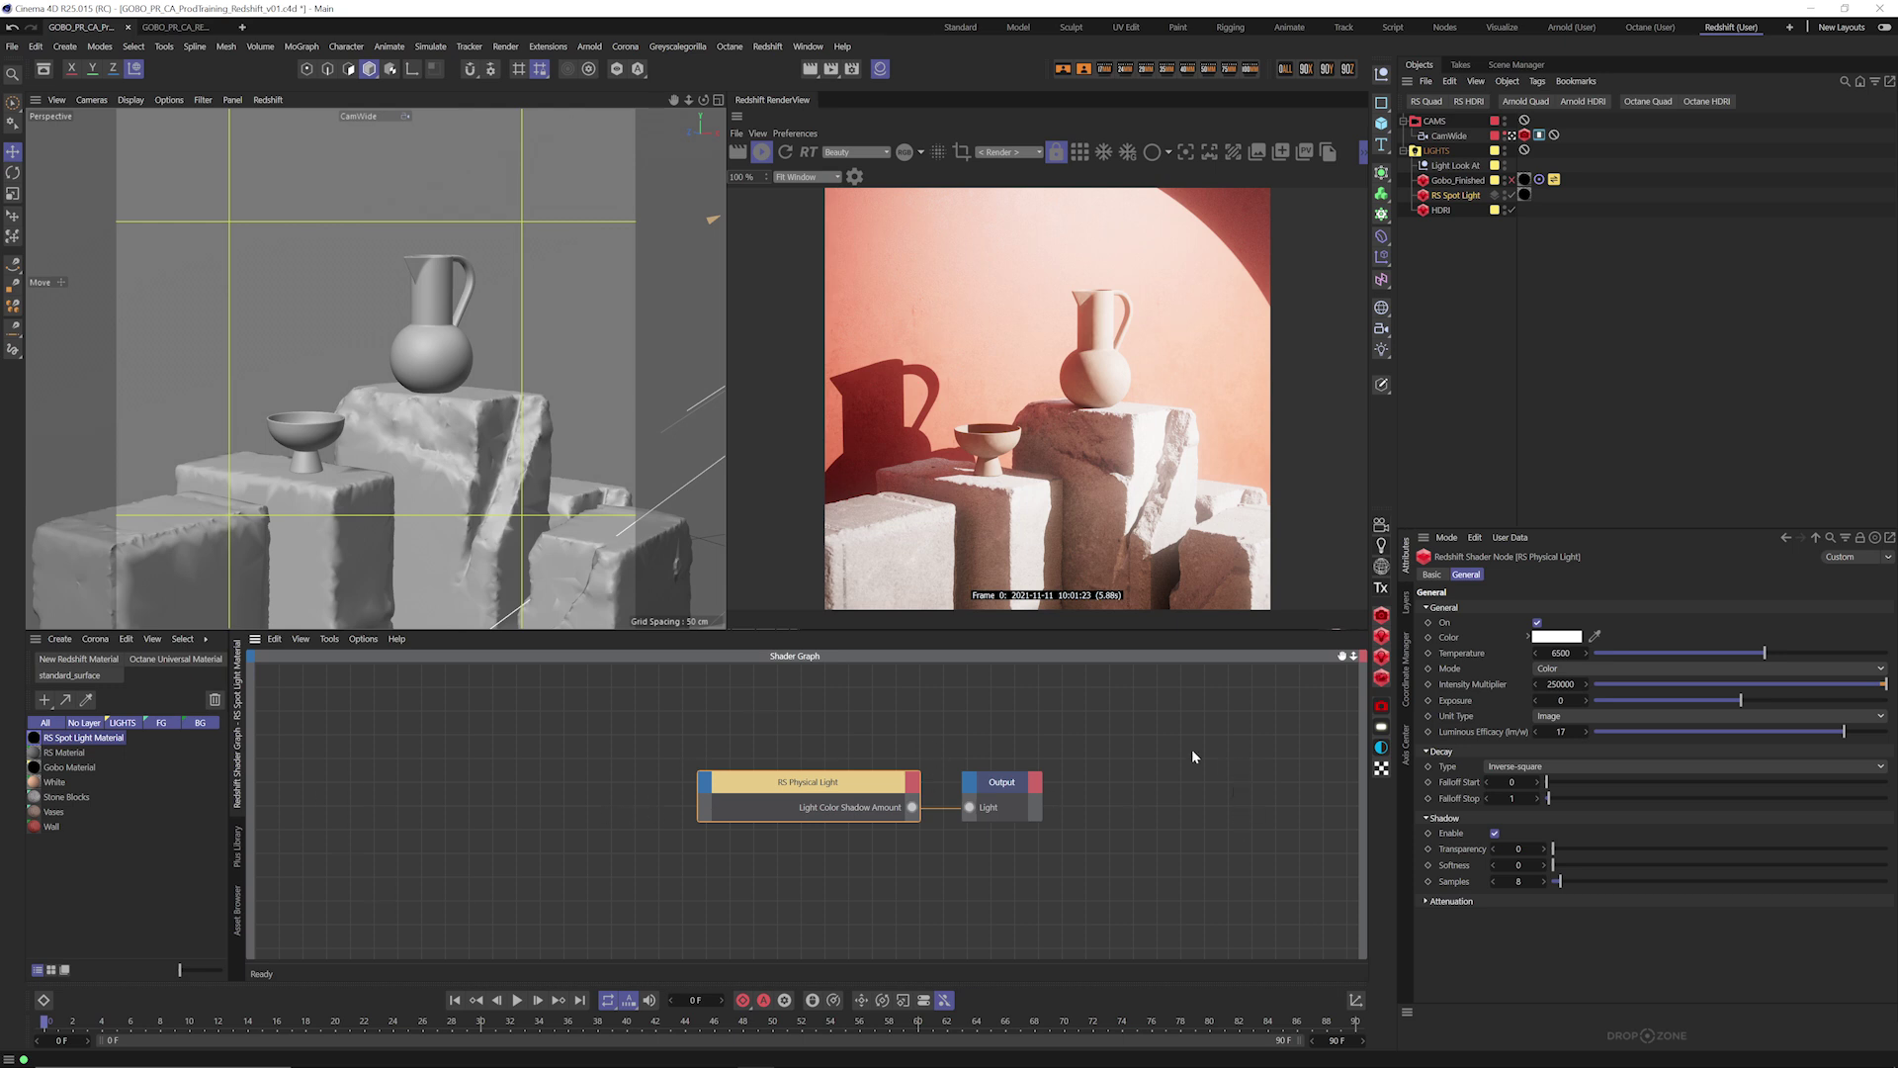
Bring the Blinds 04 gobo into the shader graph and connect its Out Color to the RS Physical Light's Color input.
left_click(236, 854)
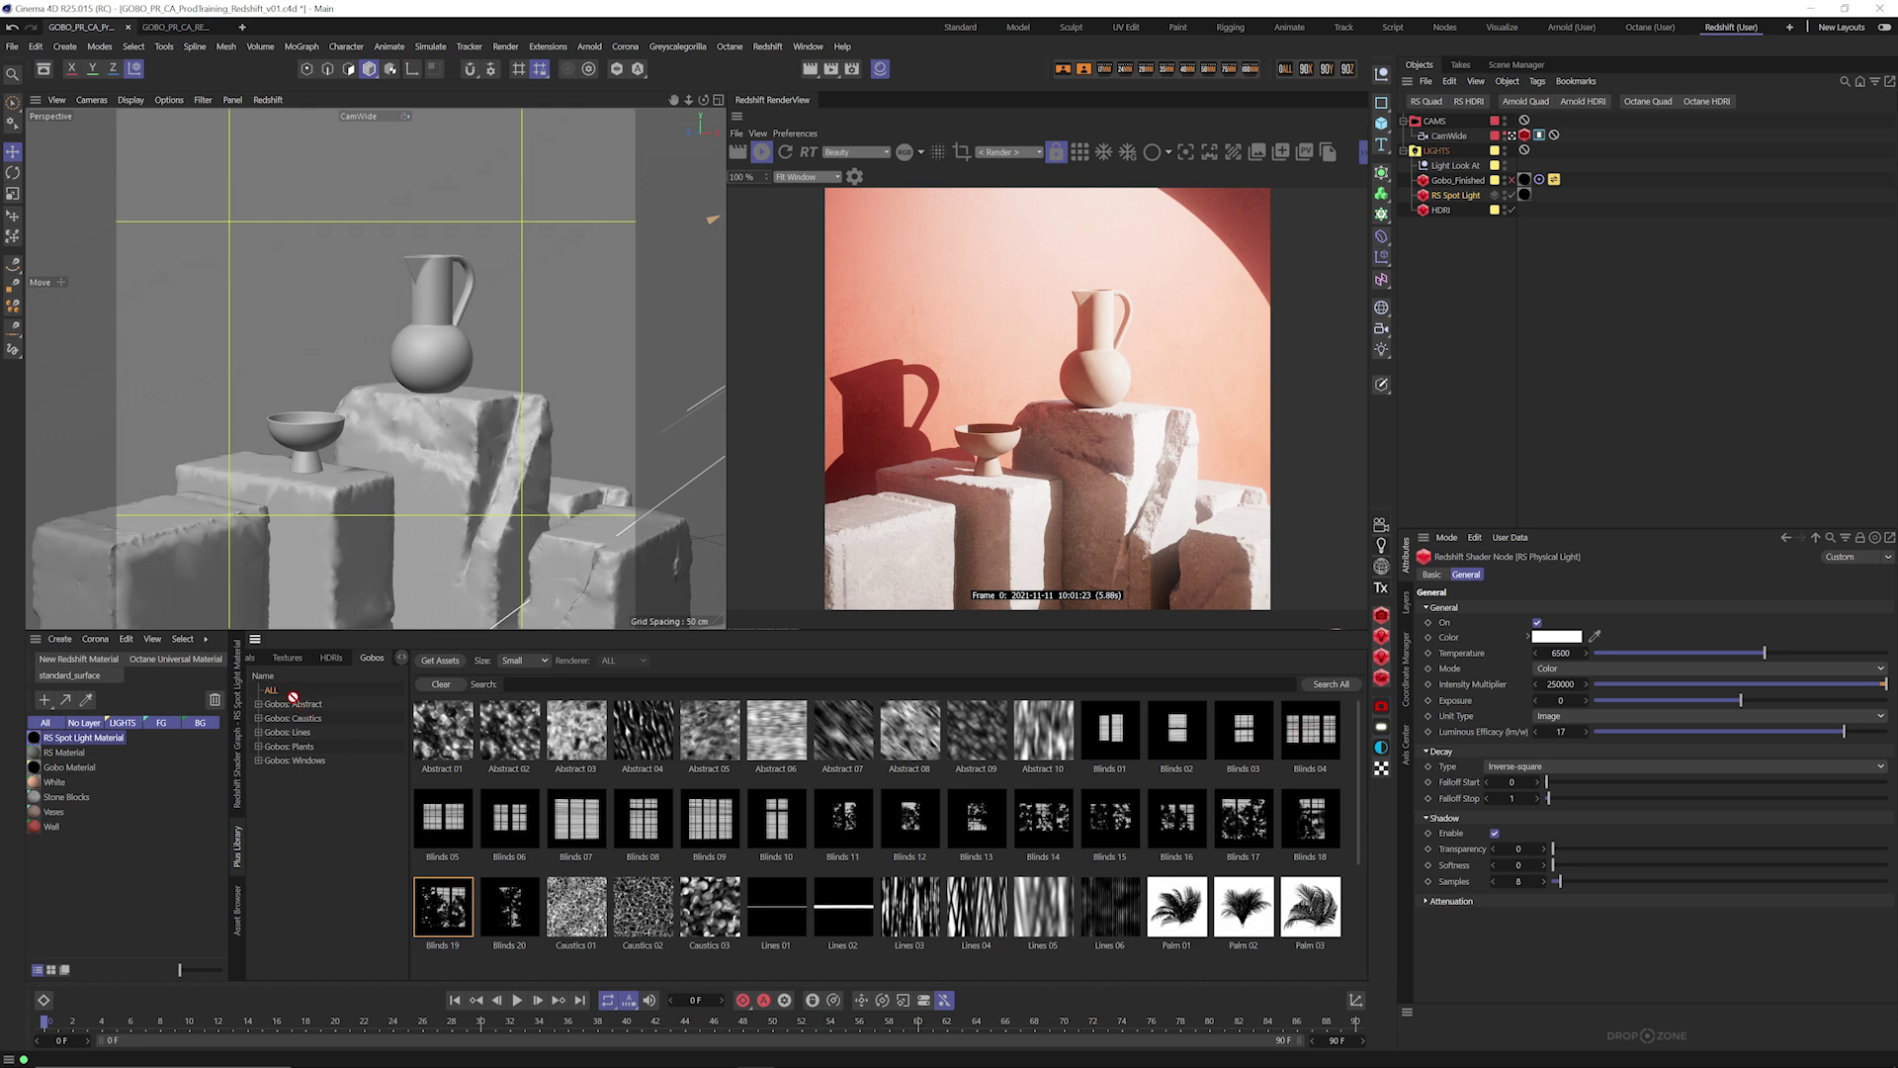
left_click(237, 680)
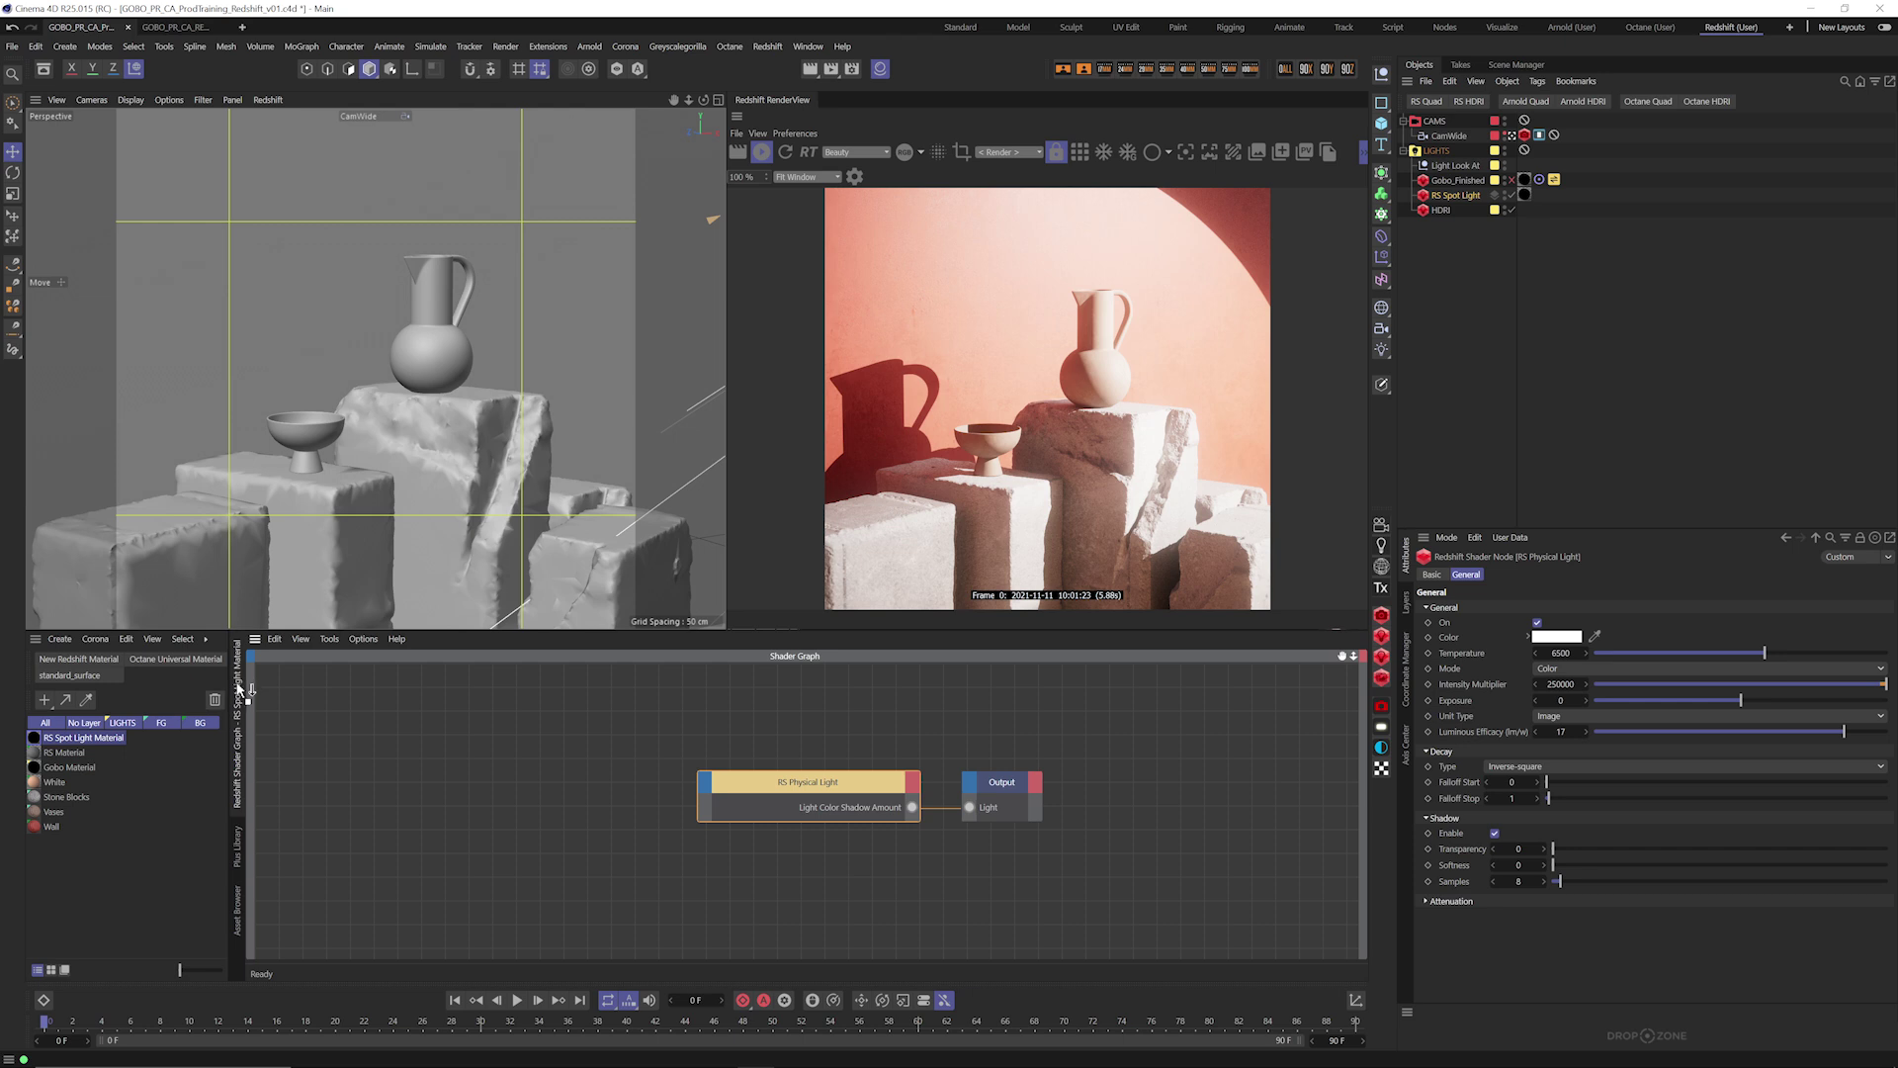
left_click_drag(283, 760, 560, 786)
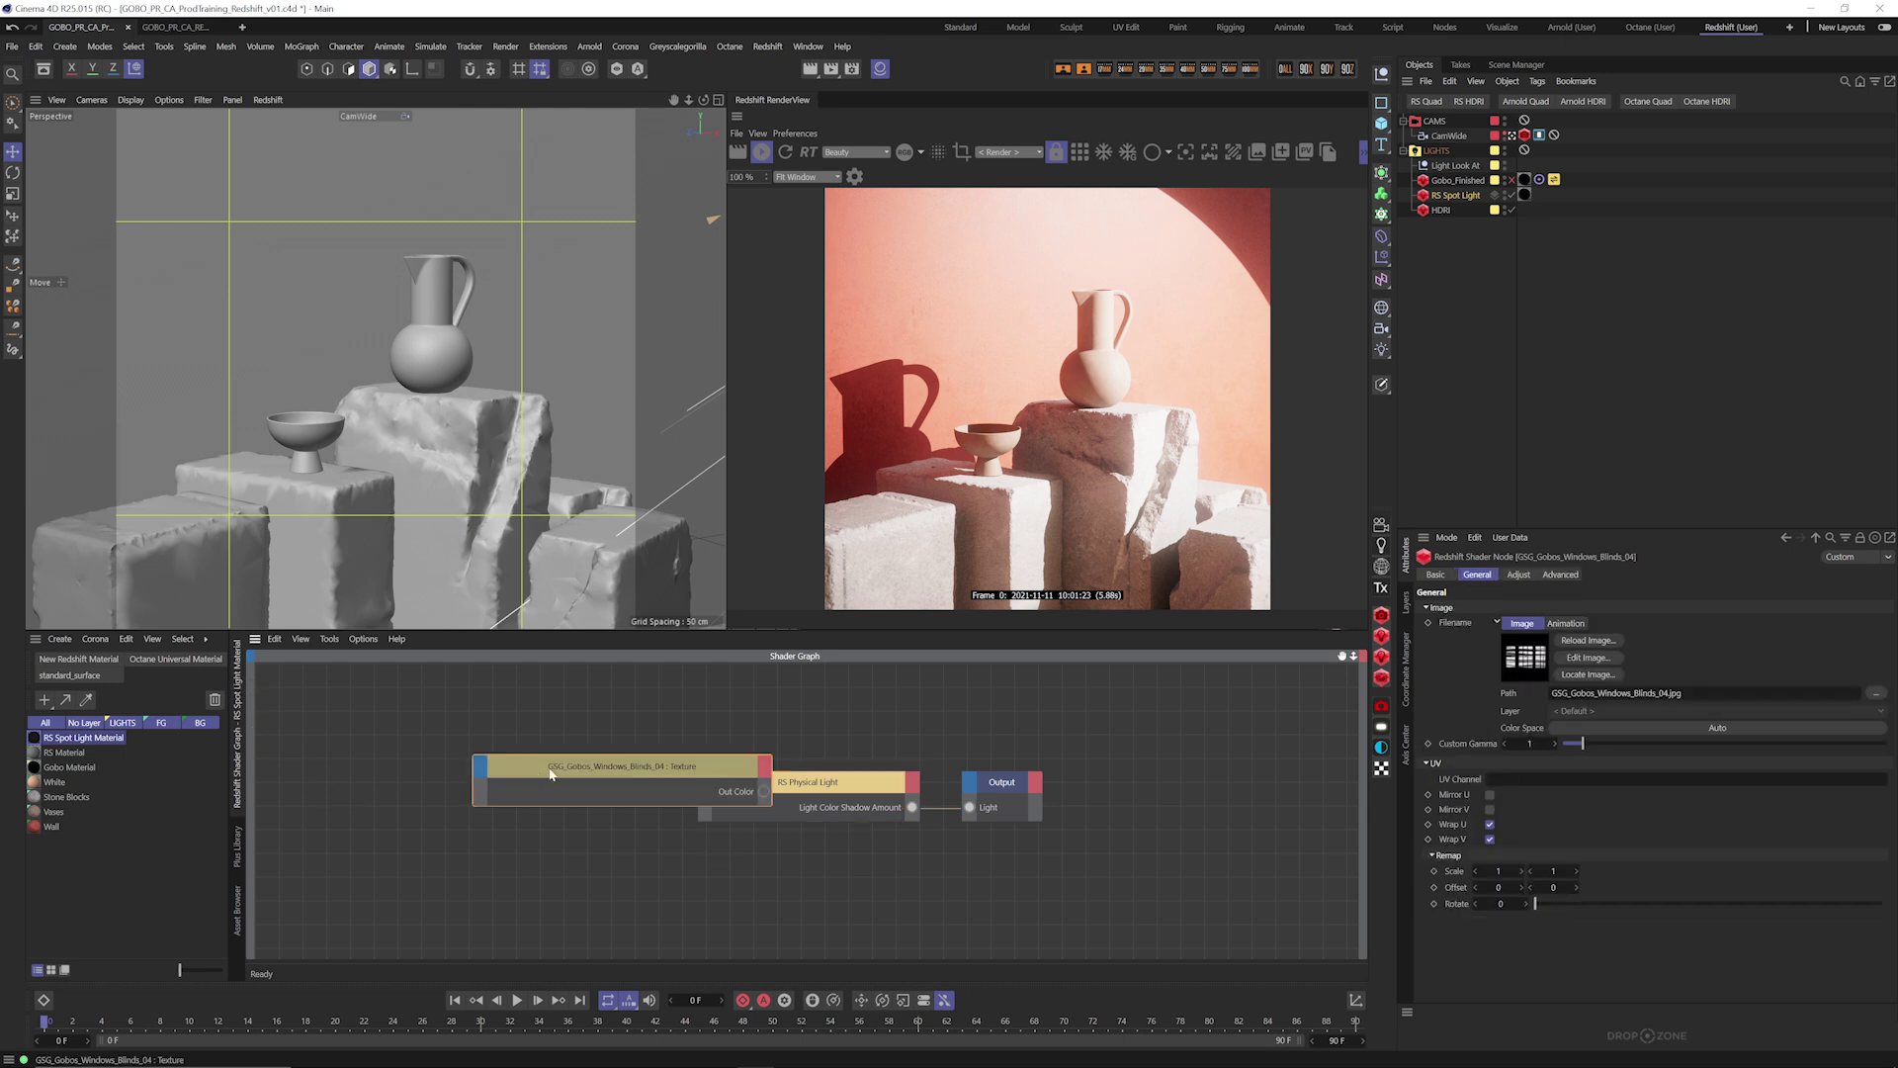
mouse_move(695, 766)
left_mouse_down()
mouse_move(513, 772)
mouse_move(716, 810)
mouse_move(697, 791)
mouse_move(633, 797)
mouse_move(706, 784)
left_mouse_up()
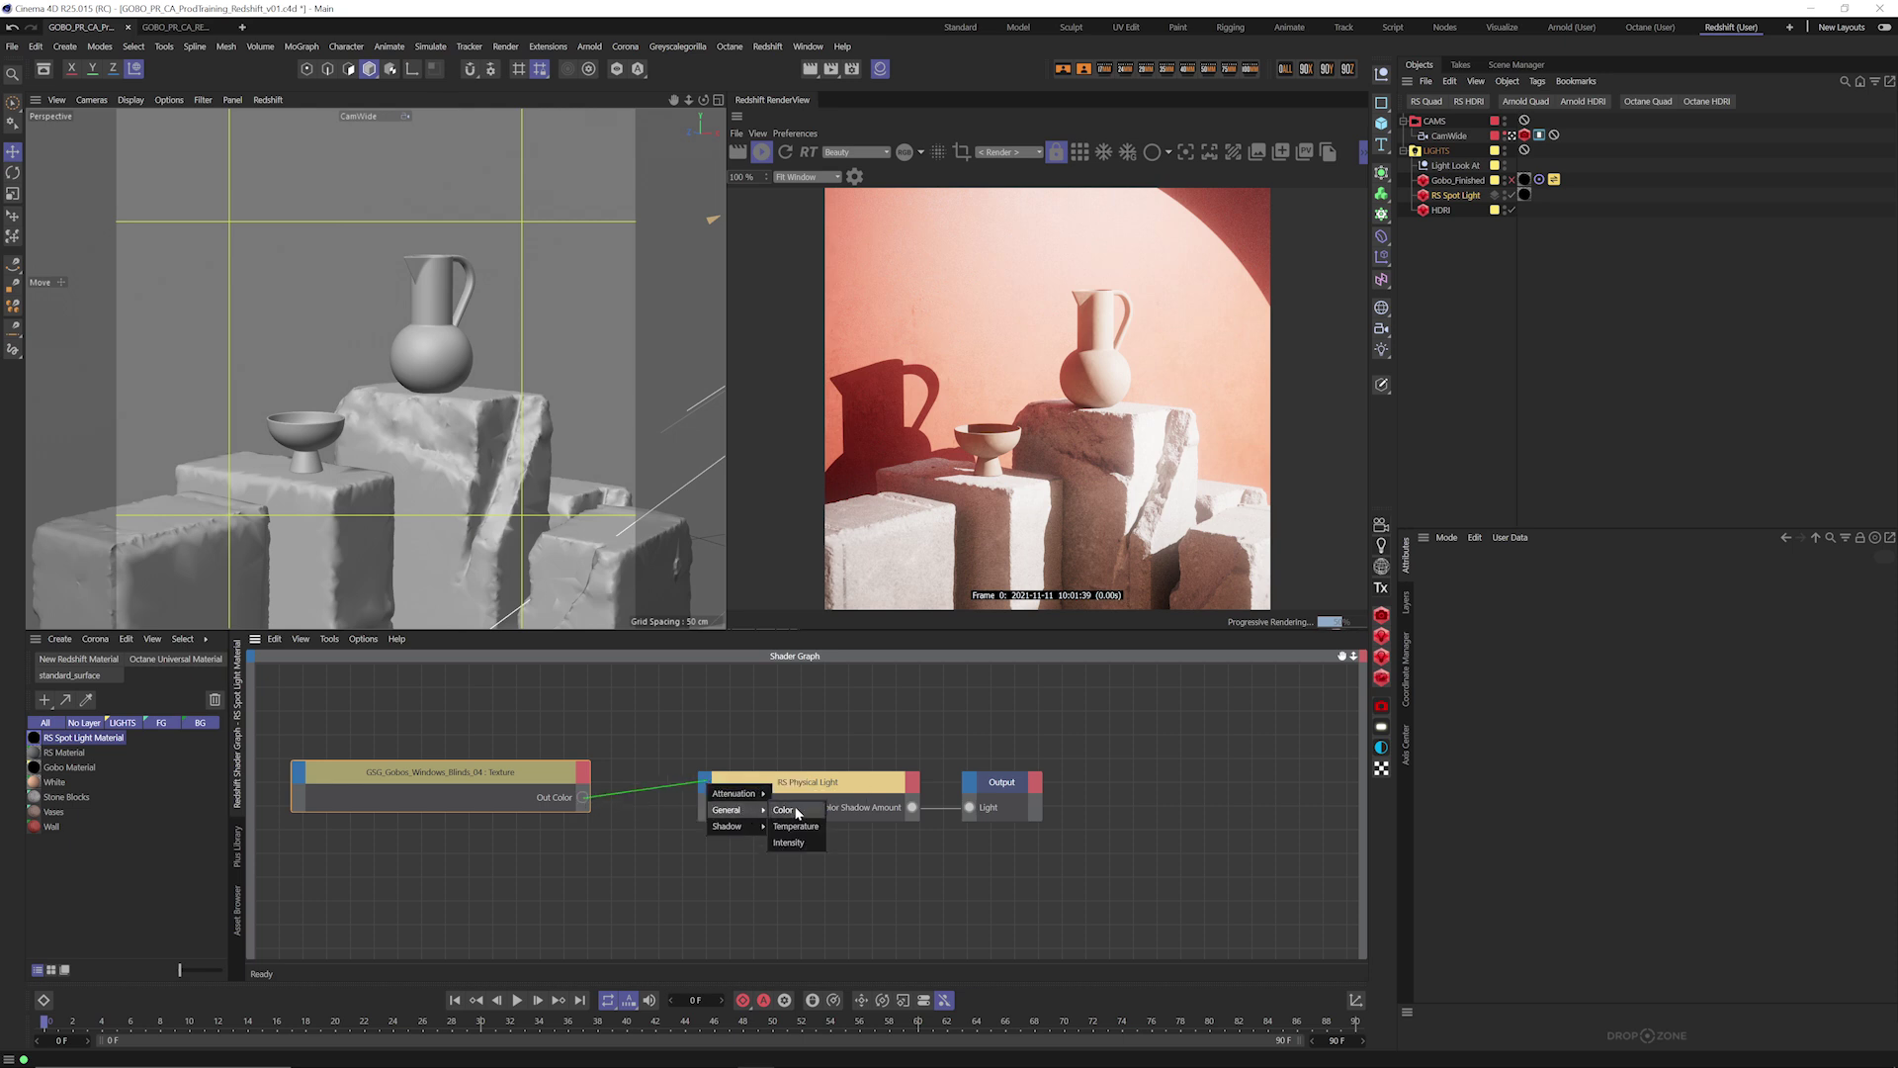
left_click(803, 809)
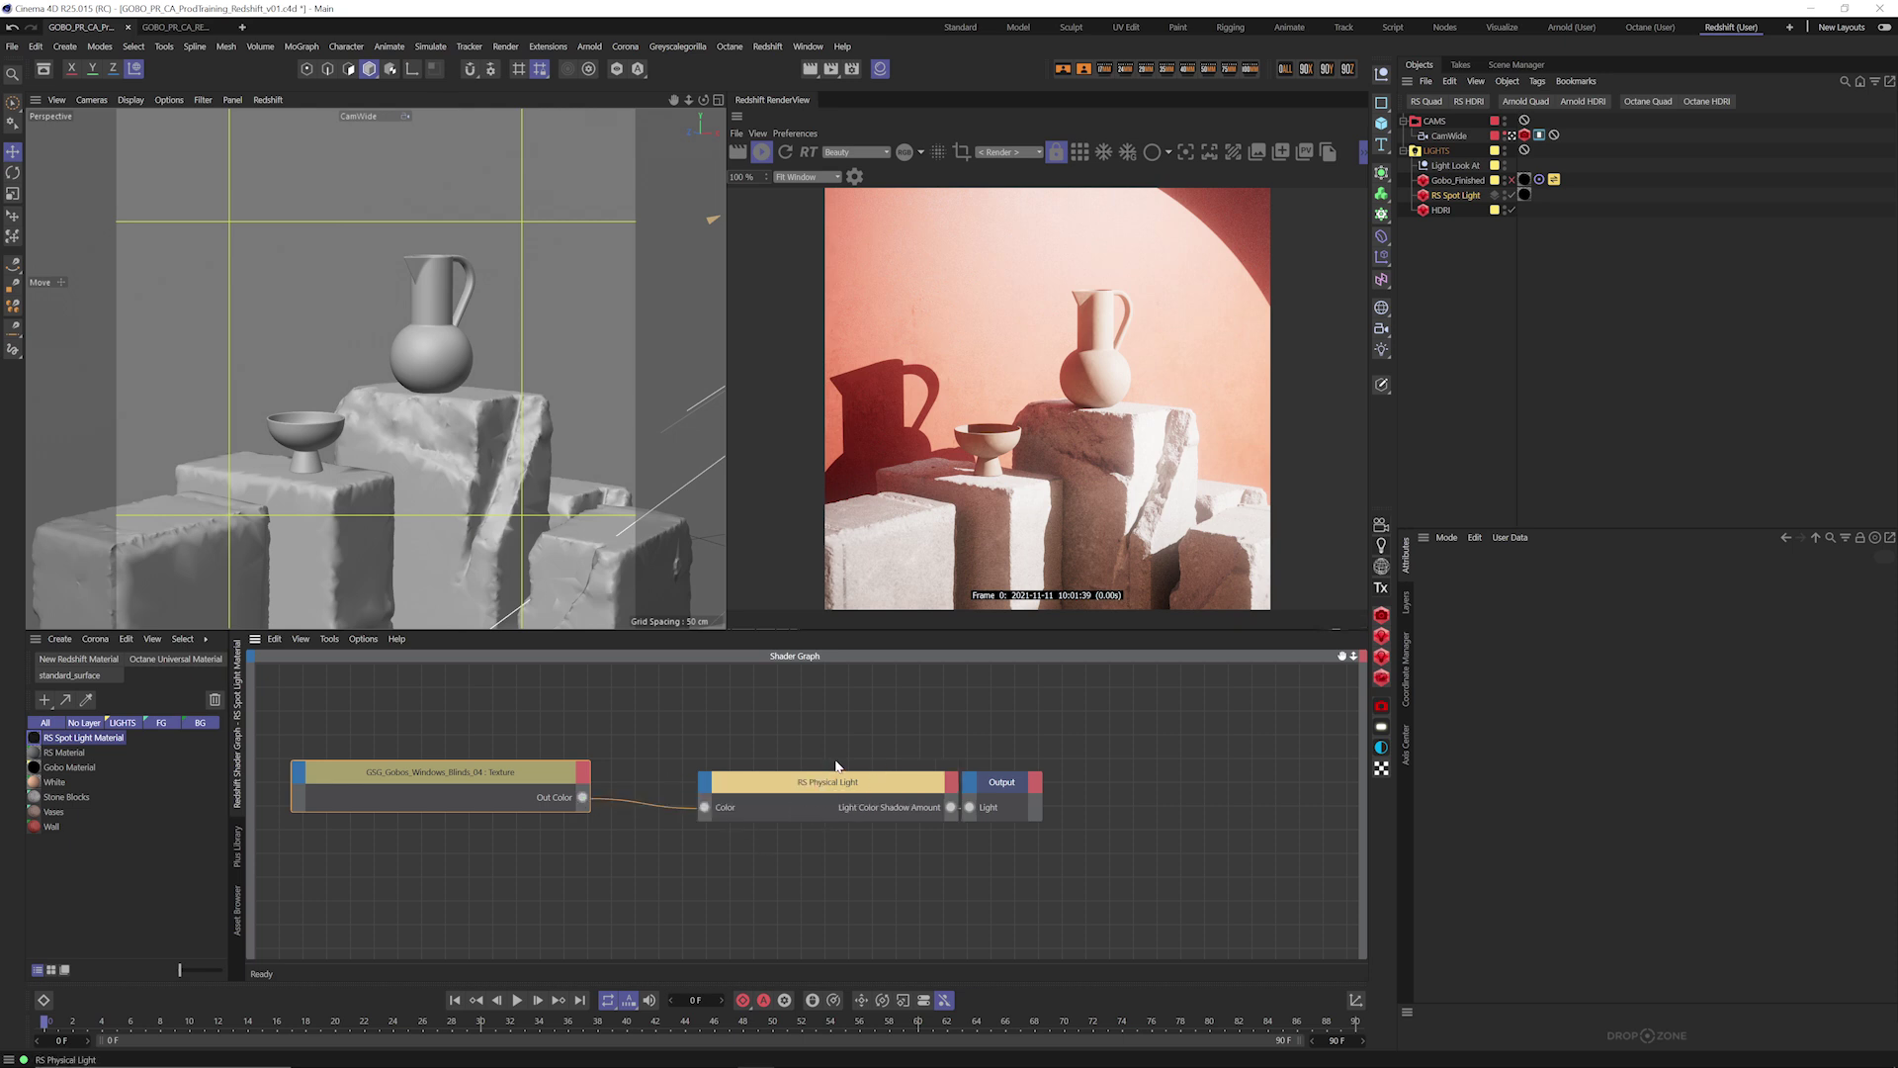
Rearrange the RS Physical Light and Output nodes so they sit spaced out beside the gobo texture node.
left_click(856, 783)
left_click_drag(819, 770, 756, 752)
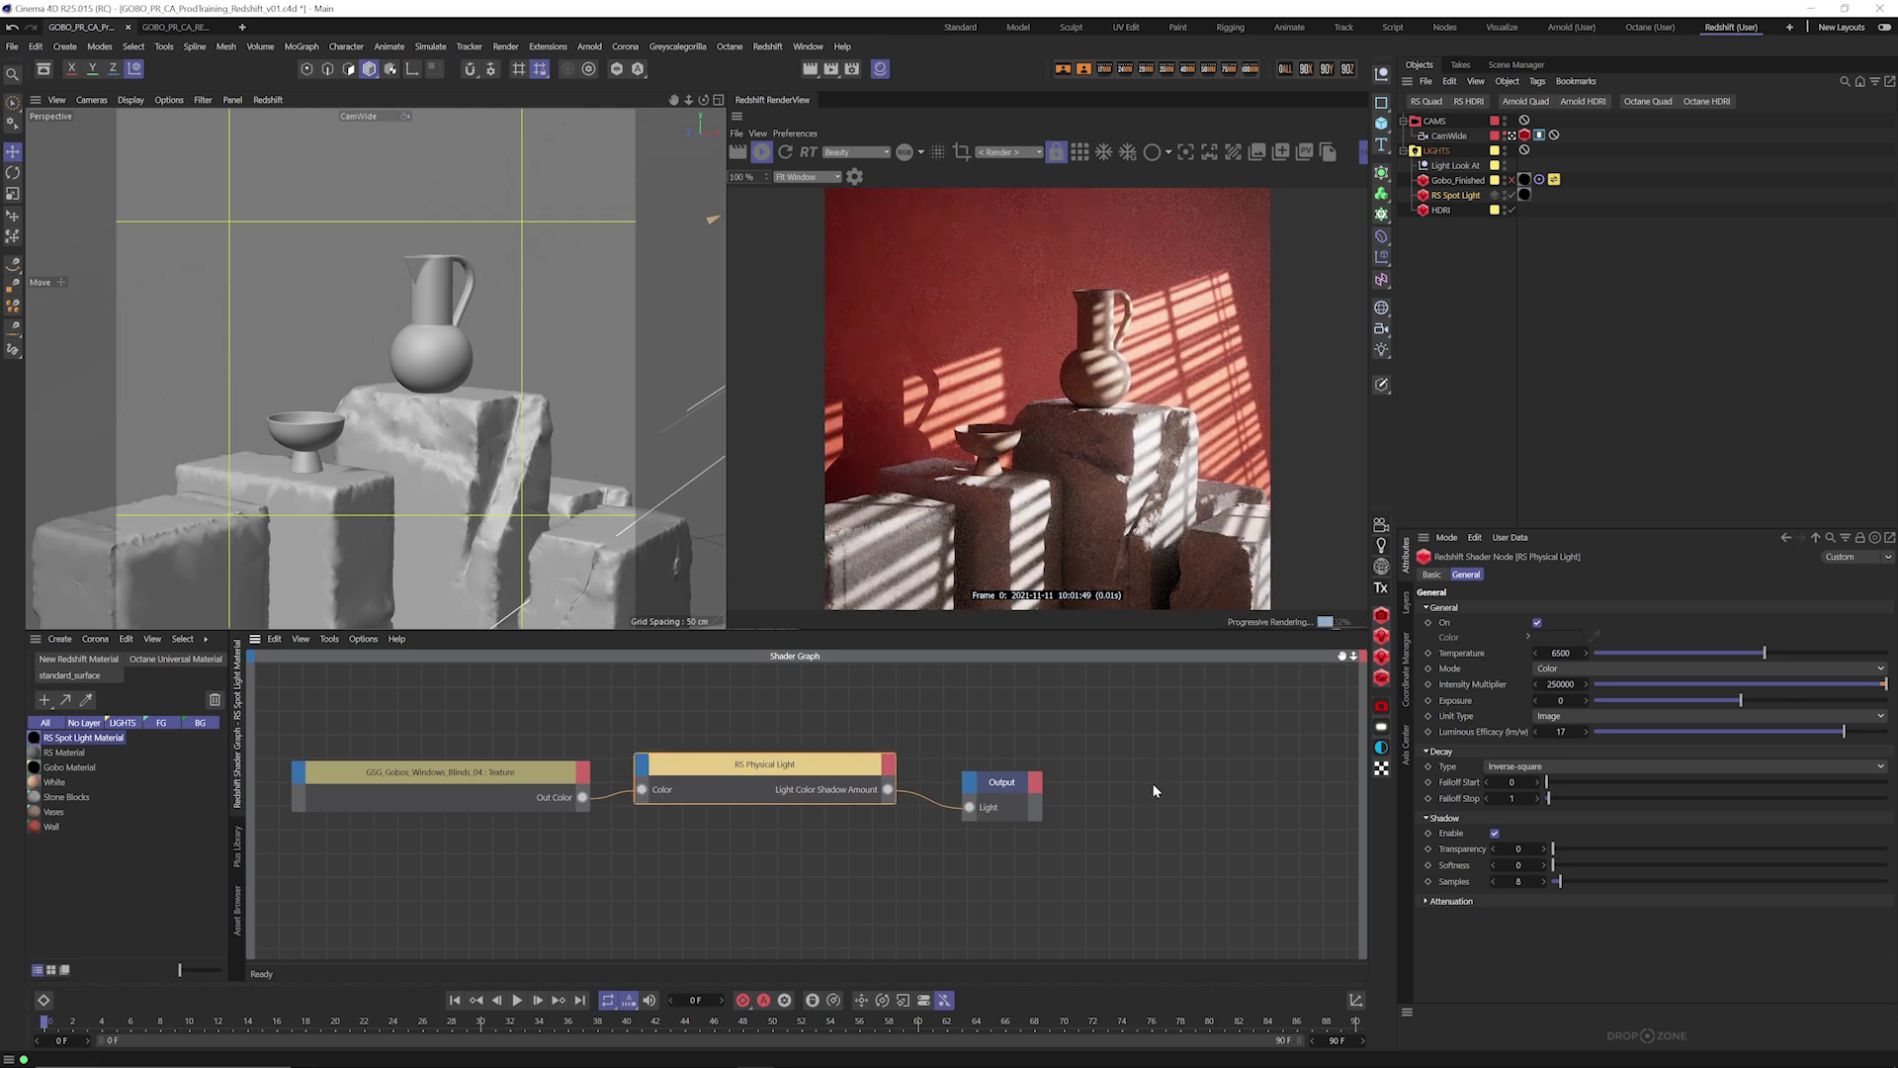
left_click_drag(755, 699, 1172, 900)
left_click_drag(791, 764, 894, 773)
Set the gobo texture node's remap Offset to -0.016 and 0.044.
left_click(431, 765)
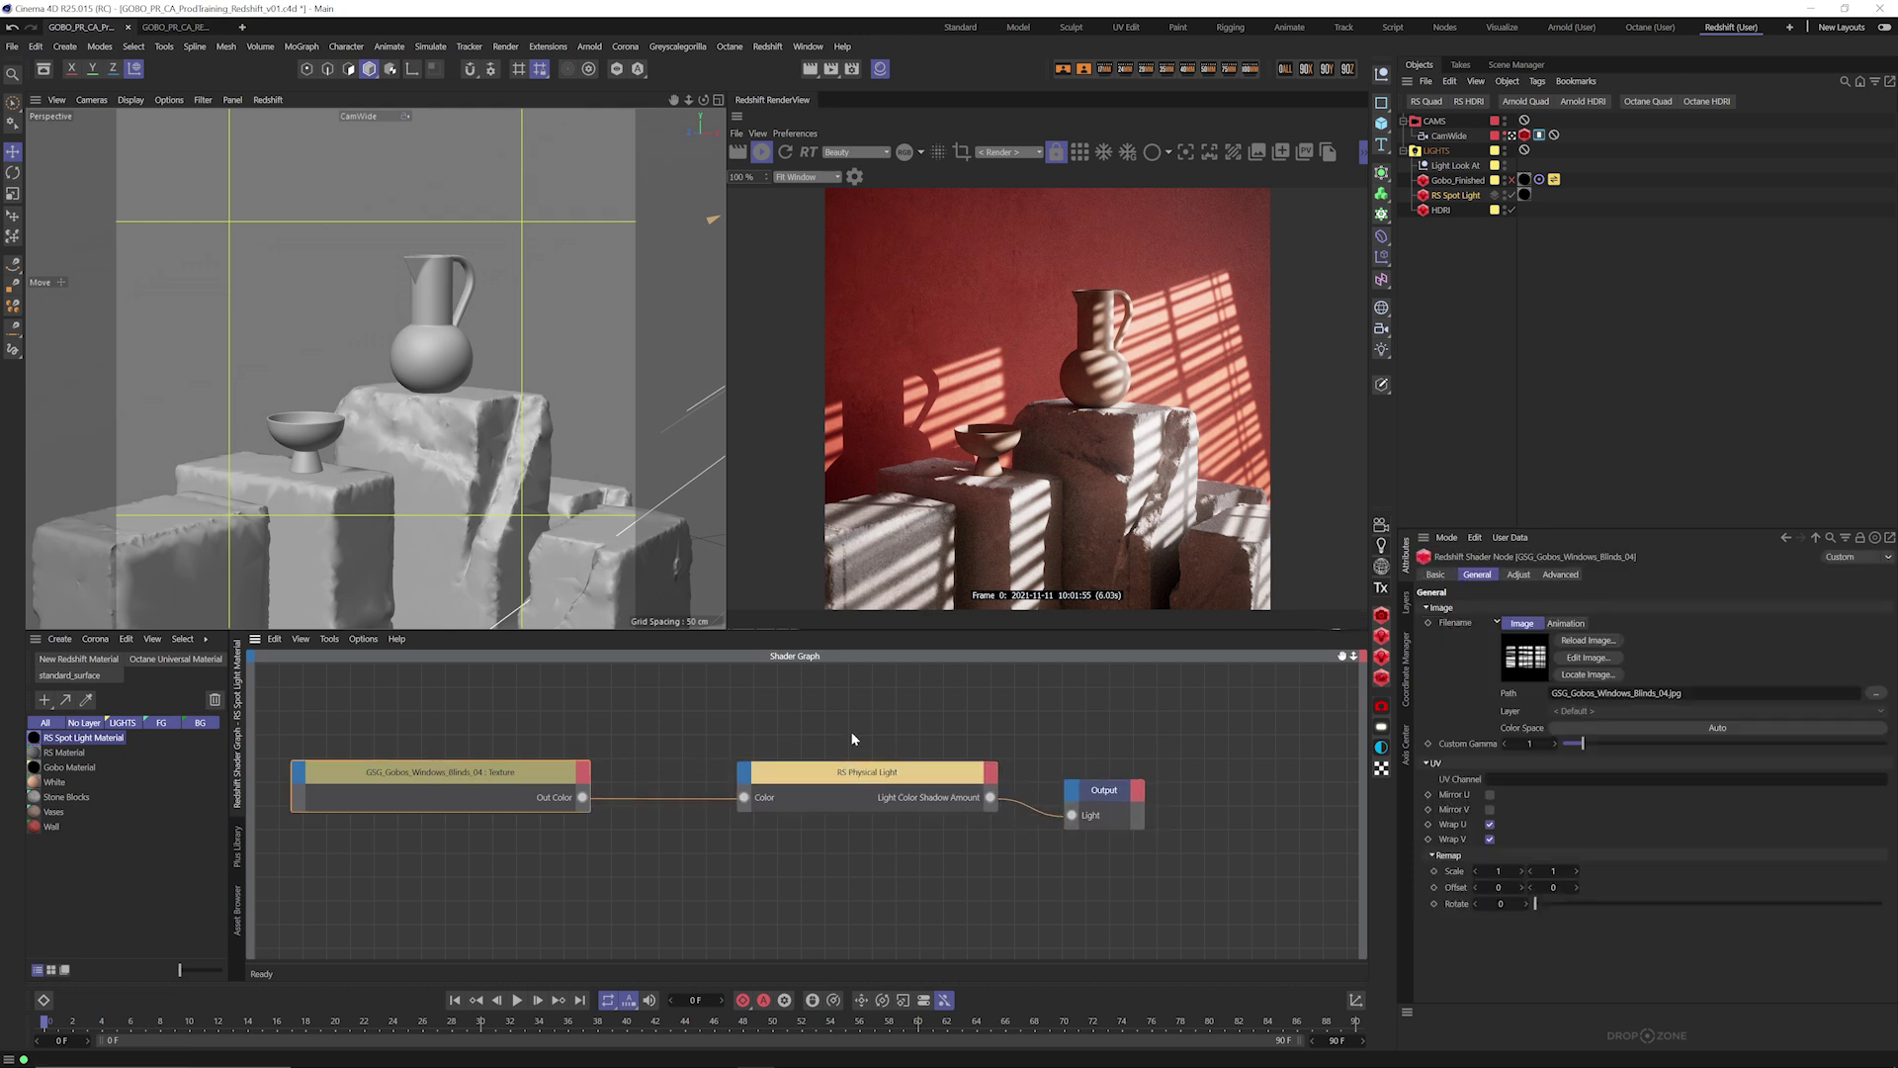
mouse_move(1499, 888)
left_mouse_down()
mouse_move(1595, 887)
mouse_move(1480, 887)
left_mouse_up()
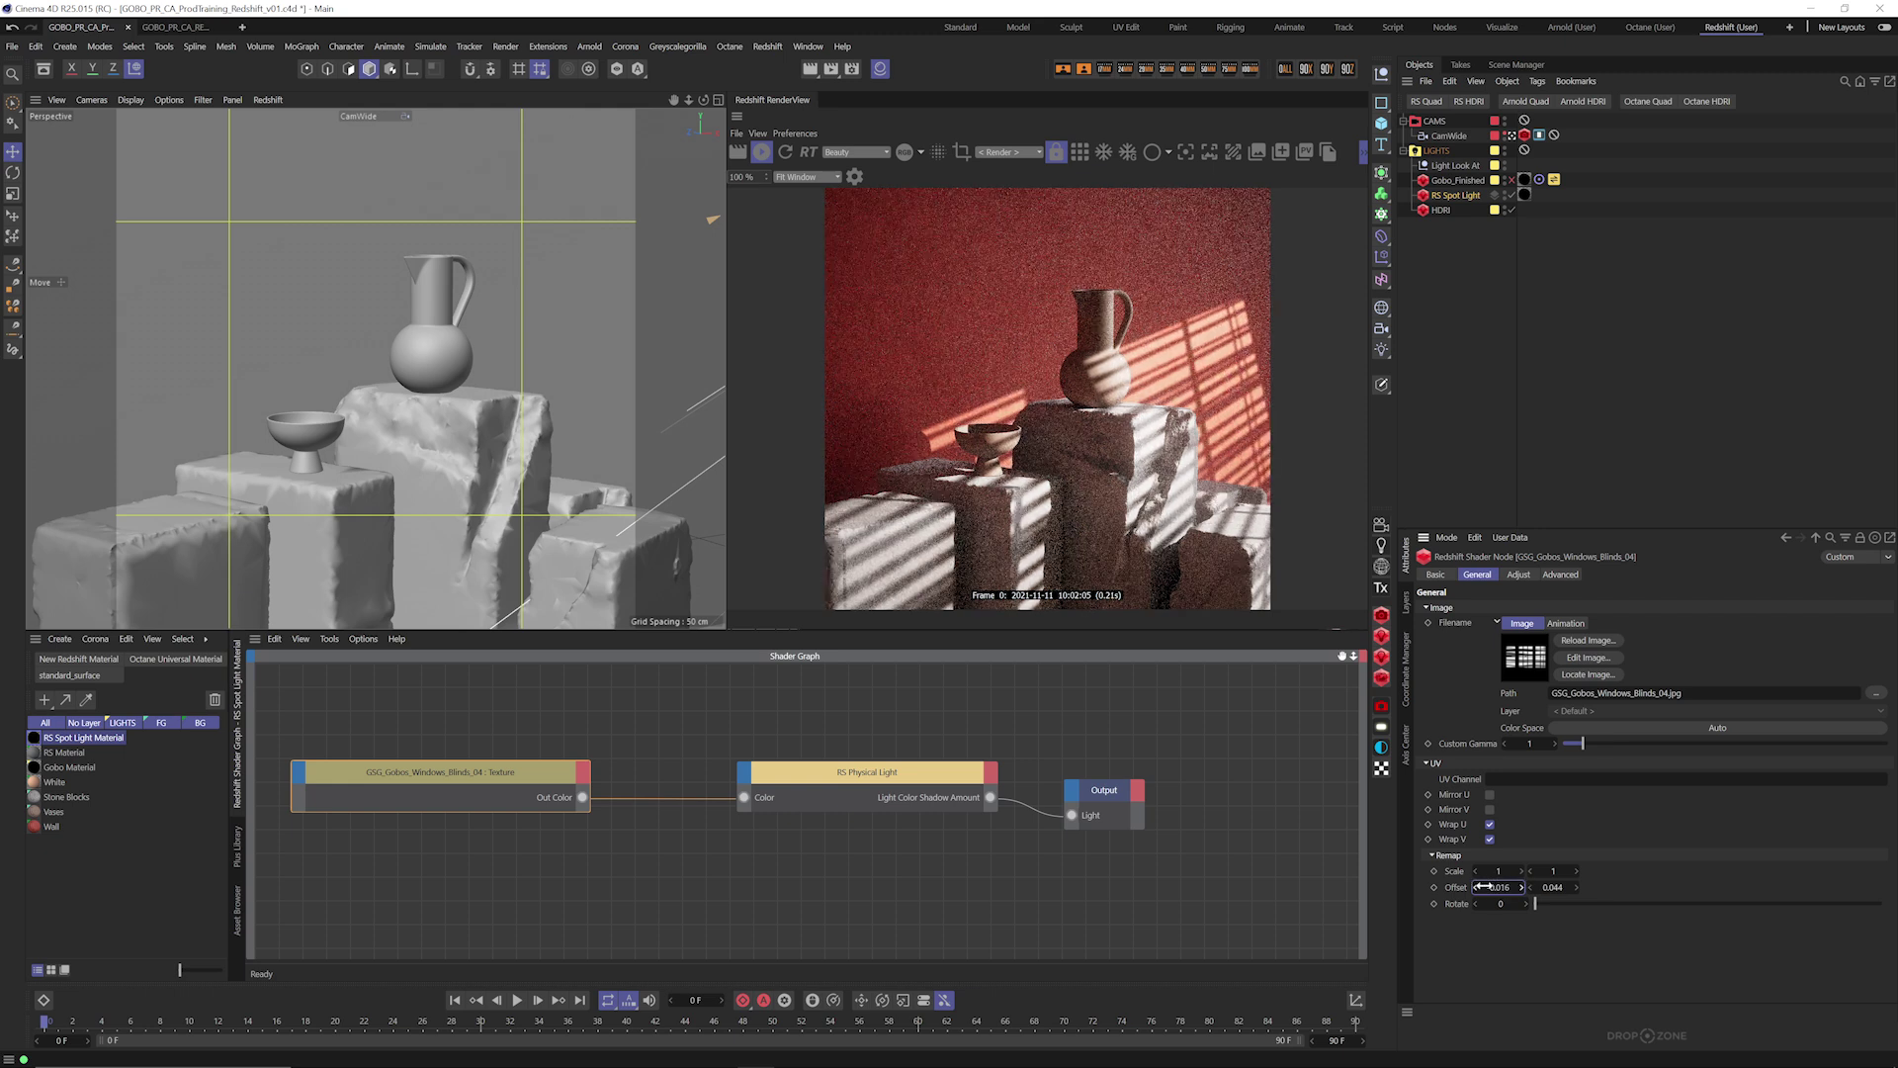
Add an HDRI Link tag to the RS Spot Light and link it to the gobo texture node's Filename.
left_click(1458, 196)
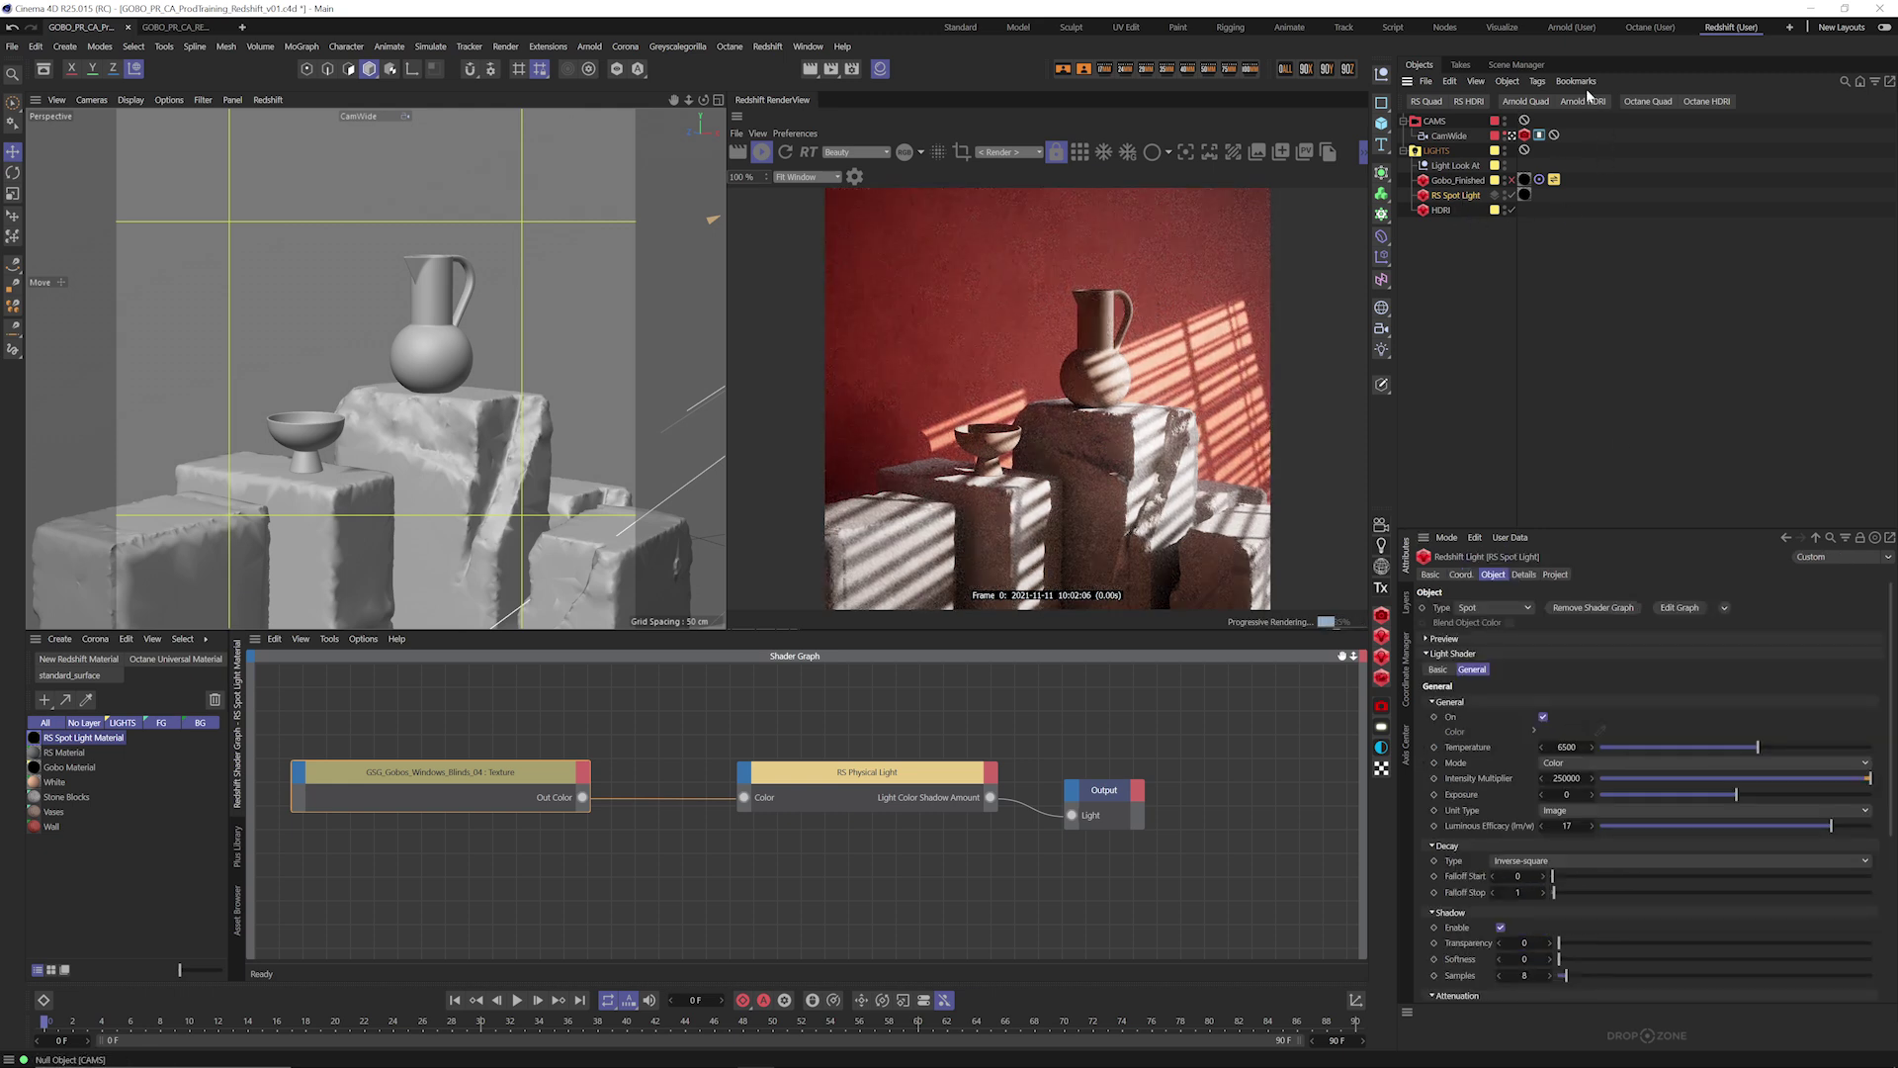
left_click(1537, 81)
left_click(1584, 404)
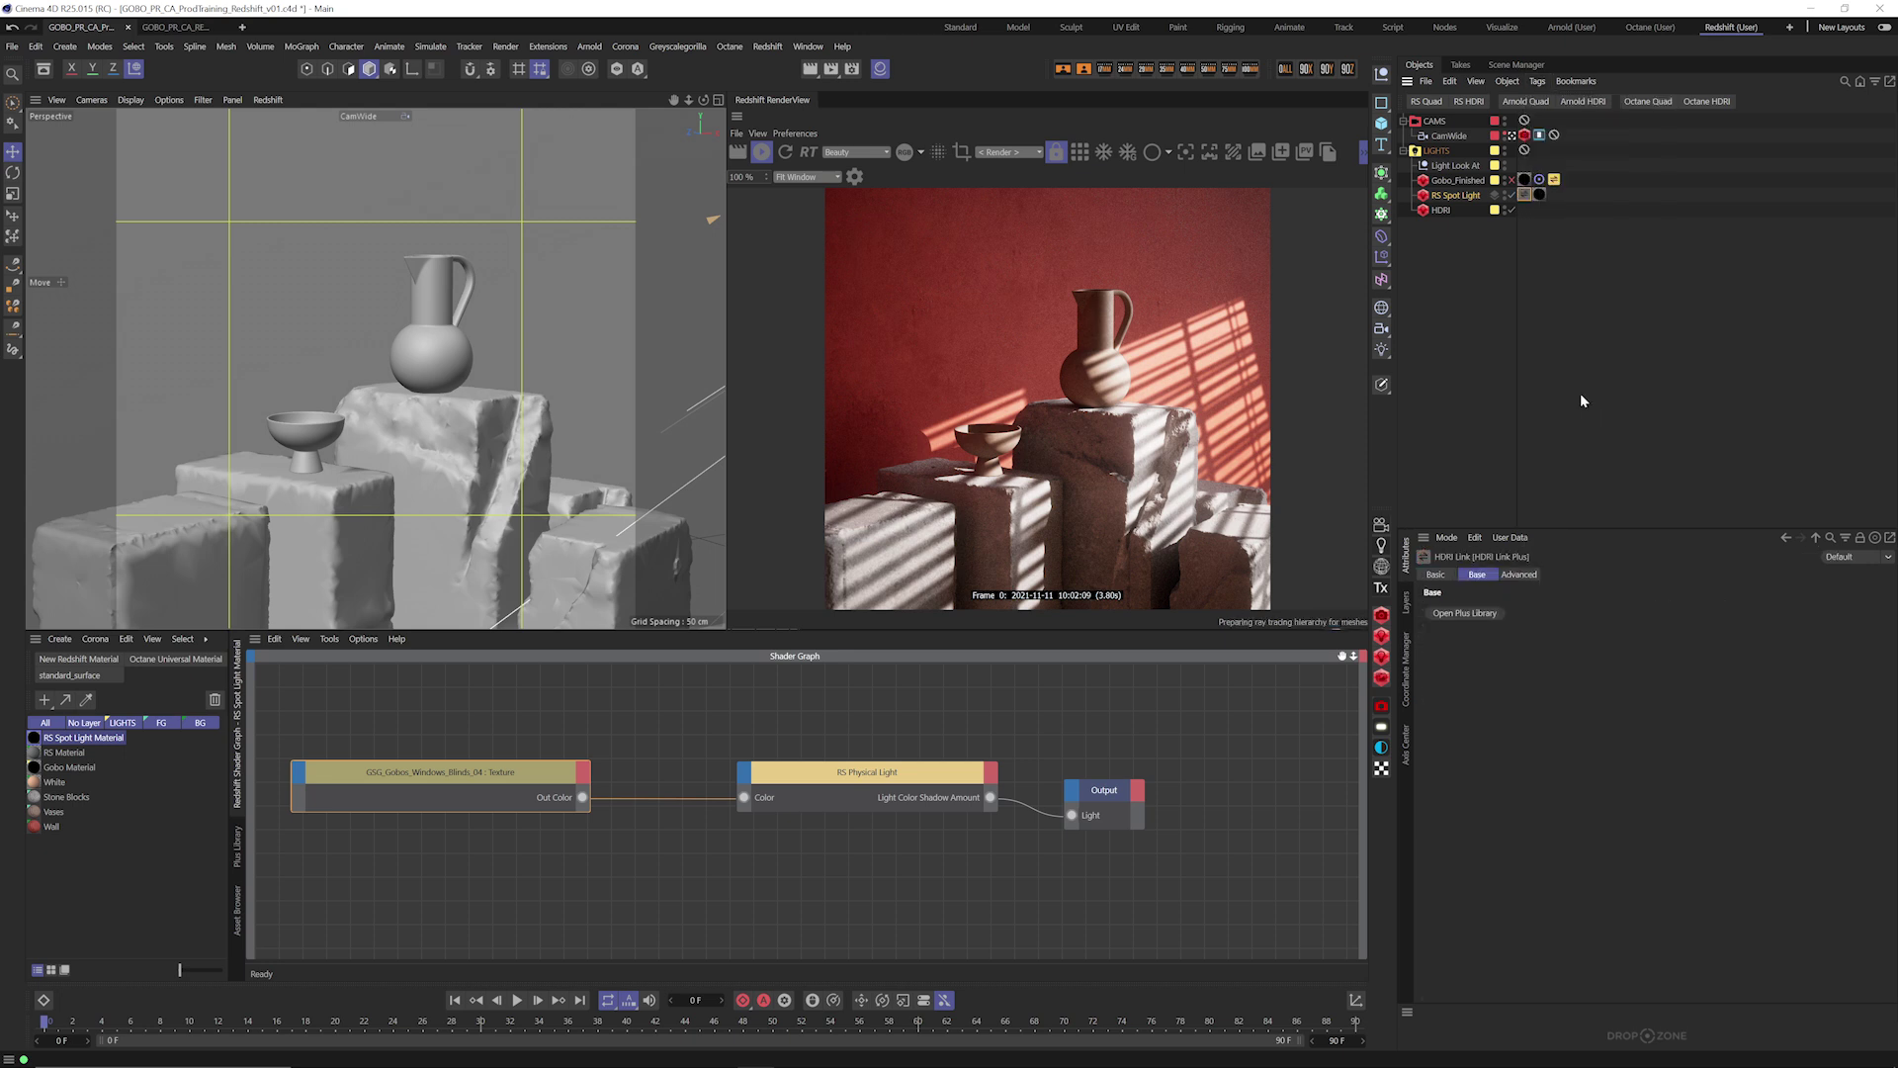
left_click(489, 773)
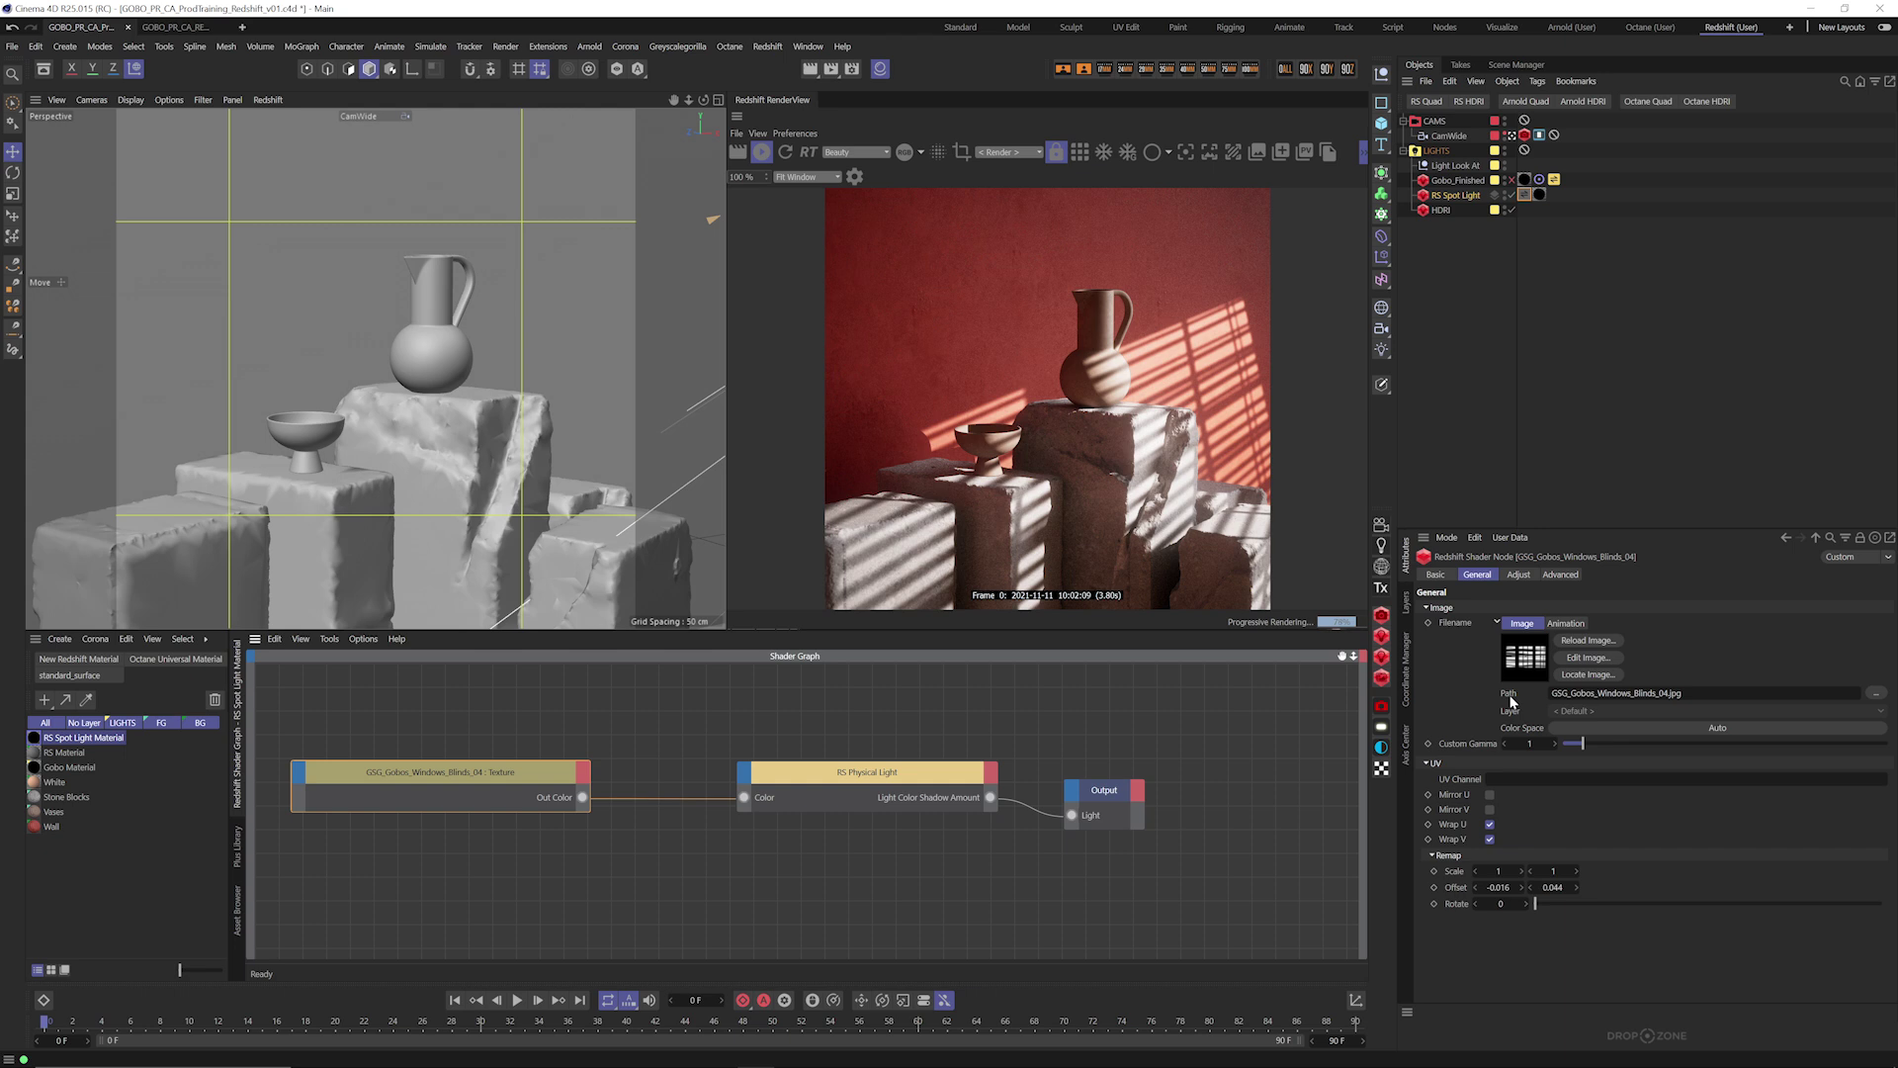
left_click_drag(1456, 623, 1544, 196)
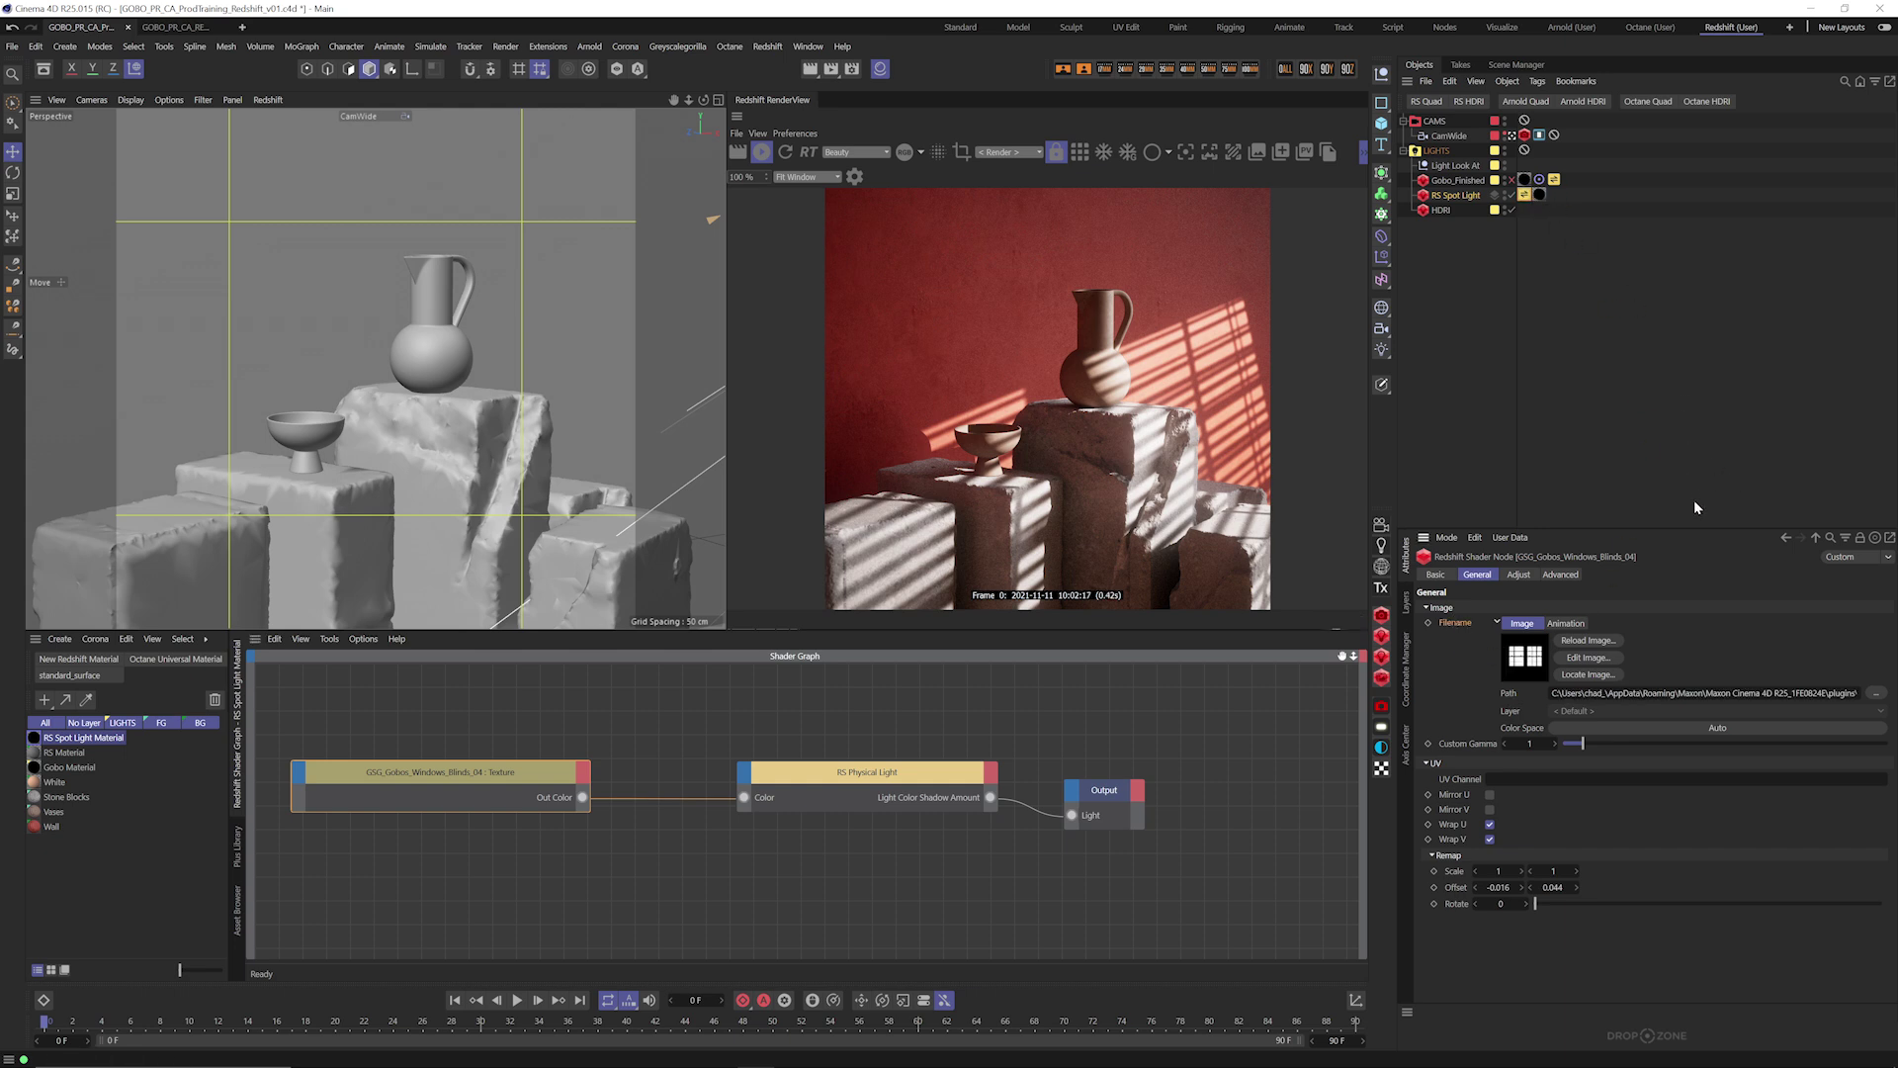
Try the Palm 02 and Blinds 12 gobos on the linked texture node from the Plus Library.
left_click(238, 846)
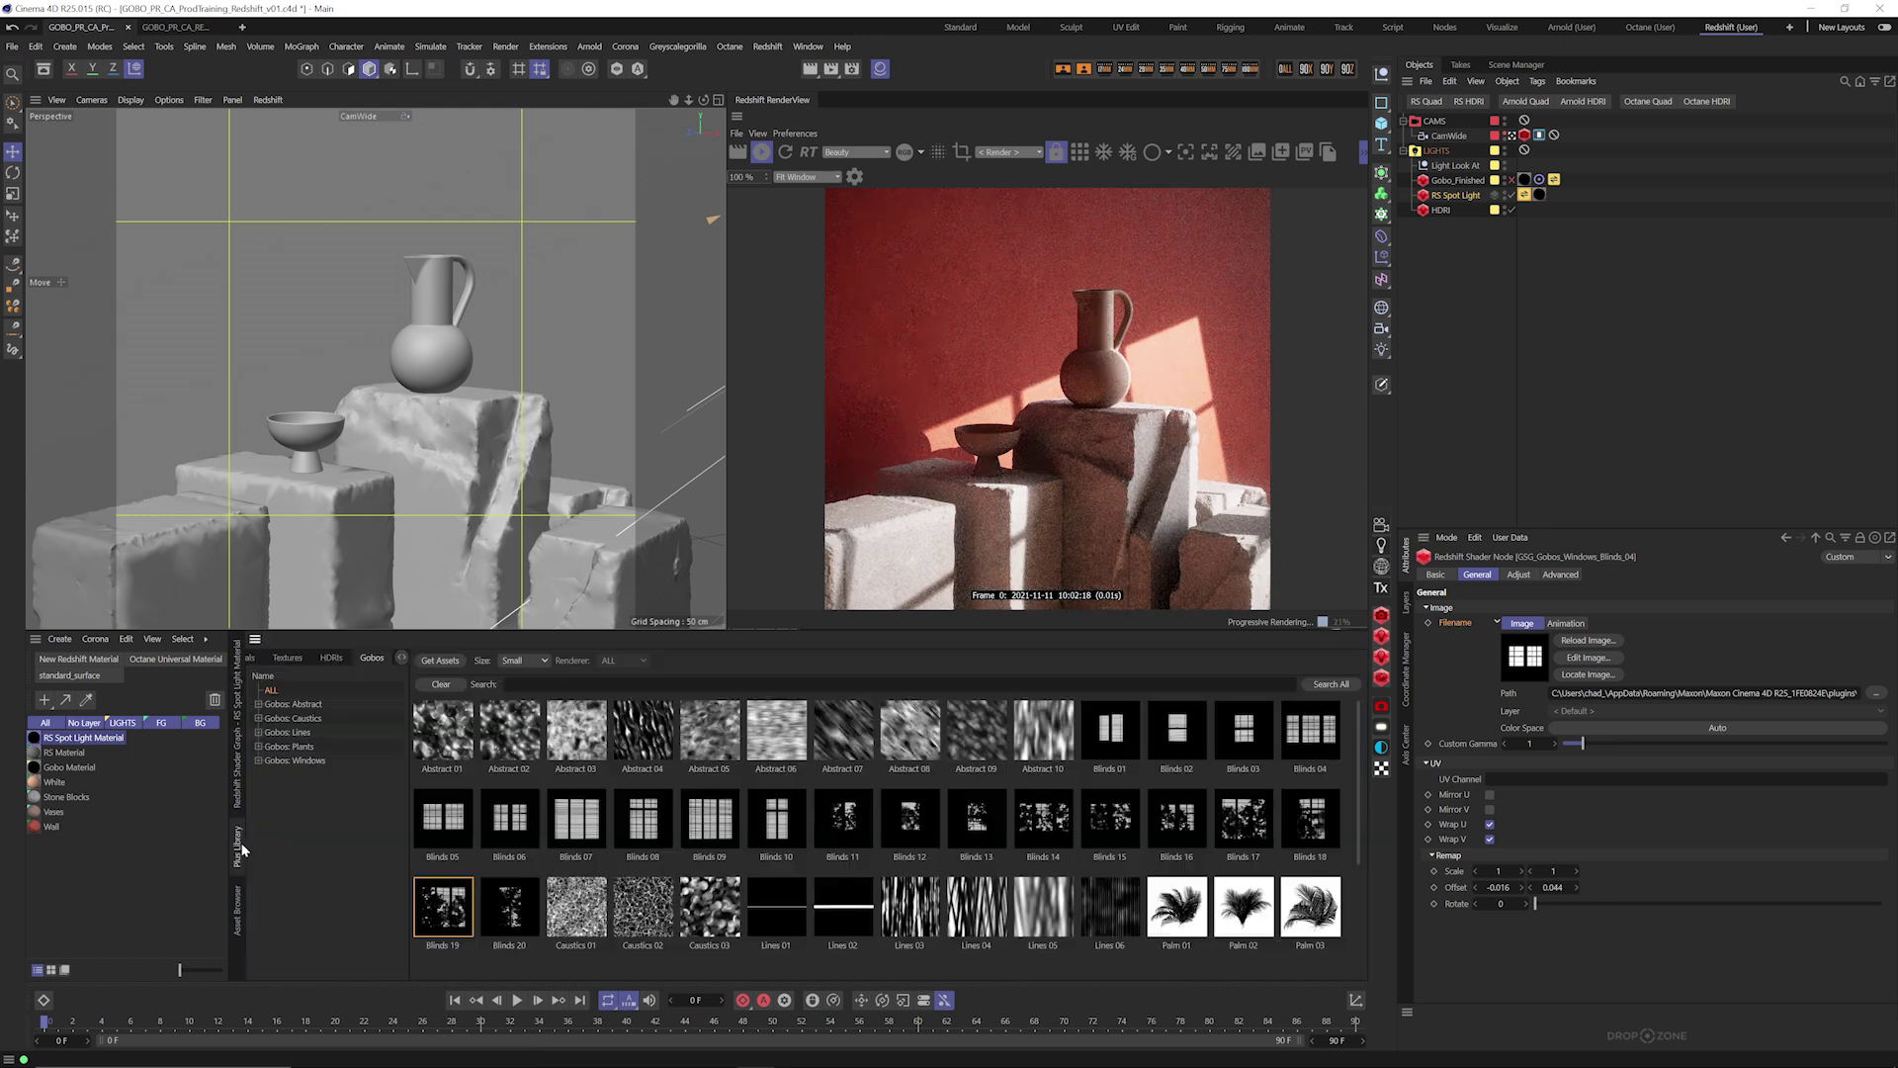
scroll(1359, 827, "down", 1)
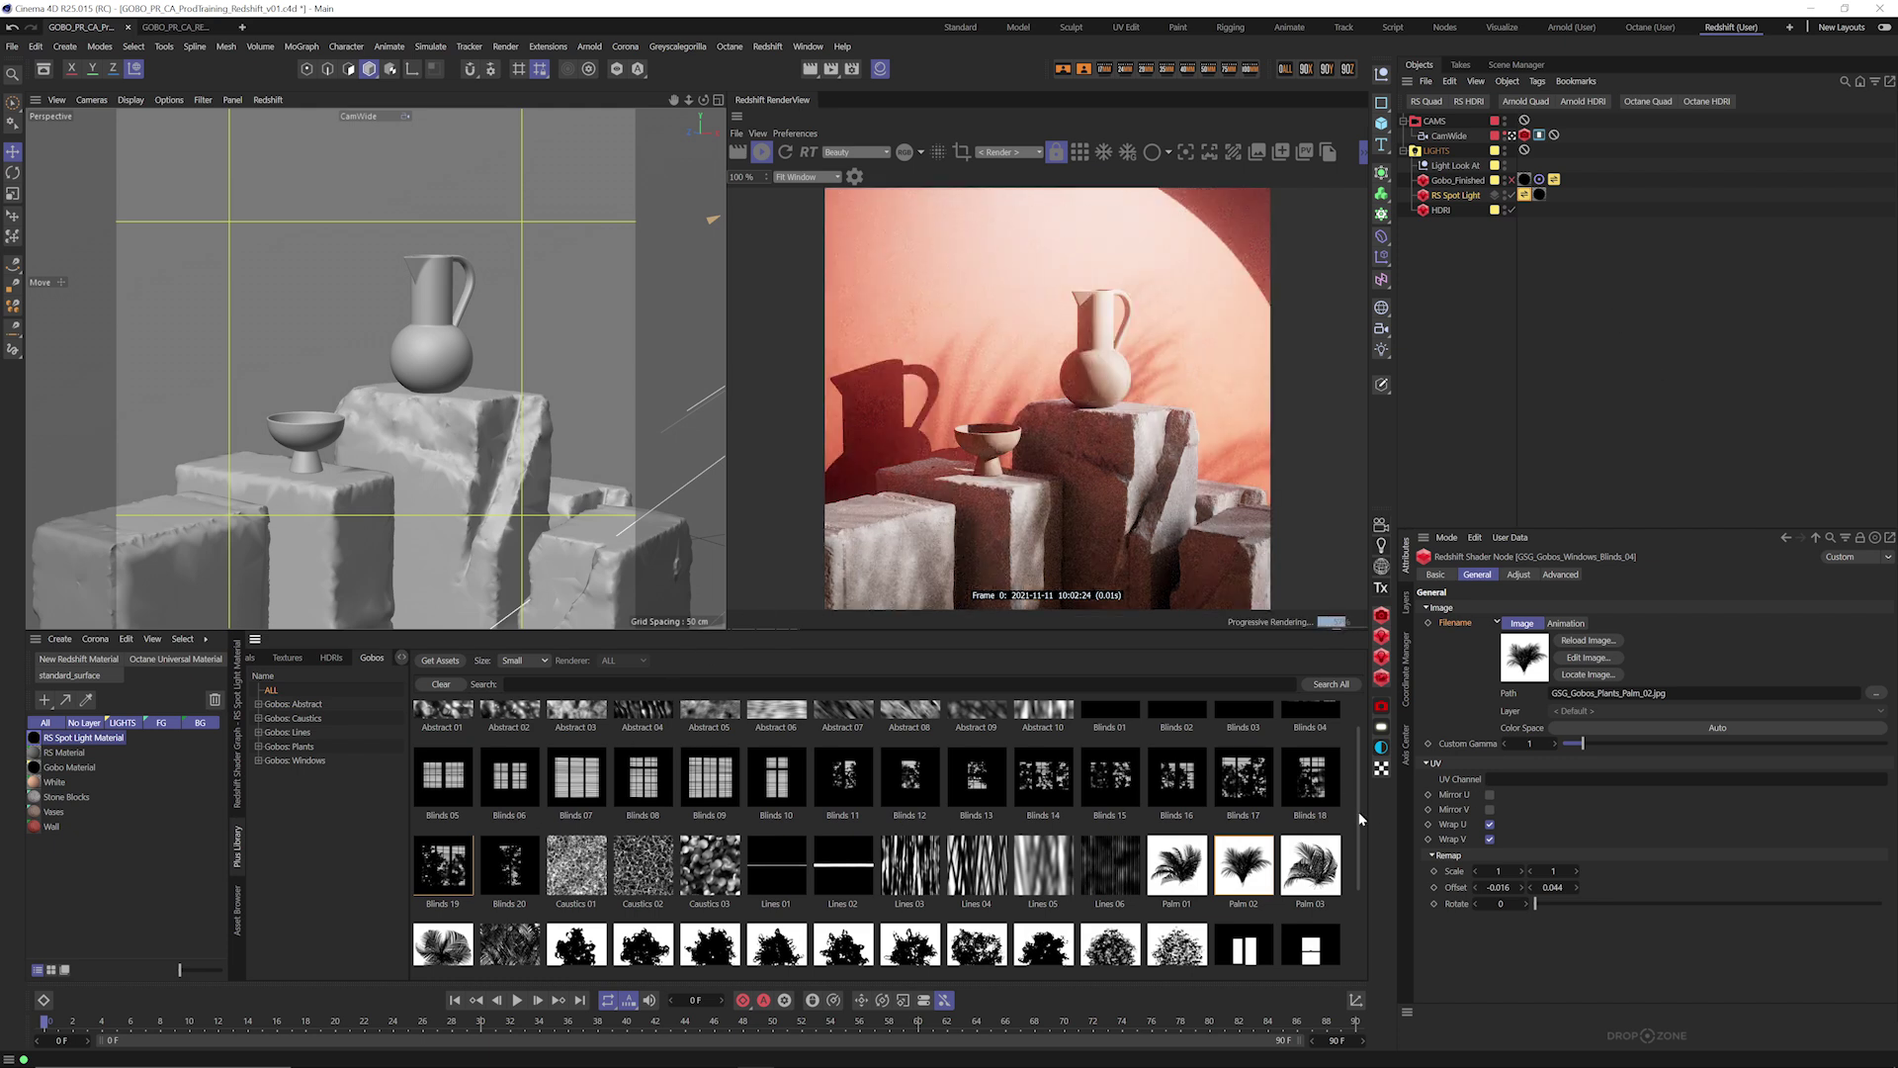
scroll(1361, 819, "up", 1)
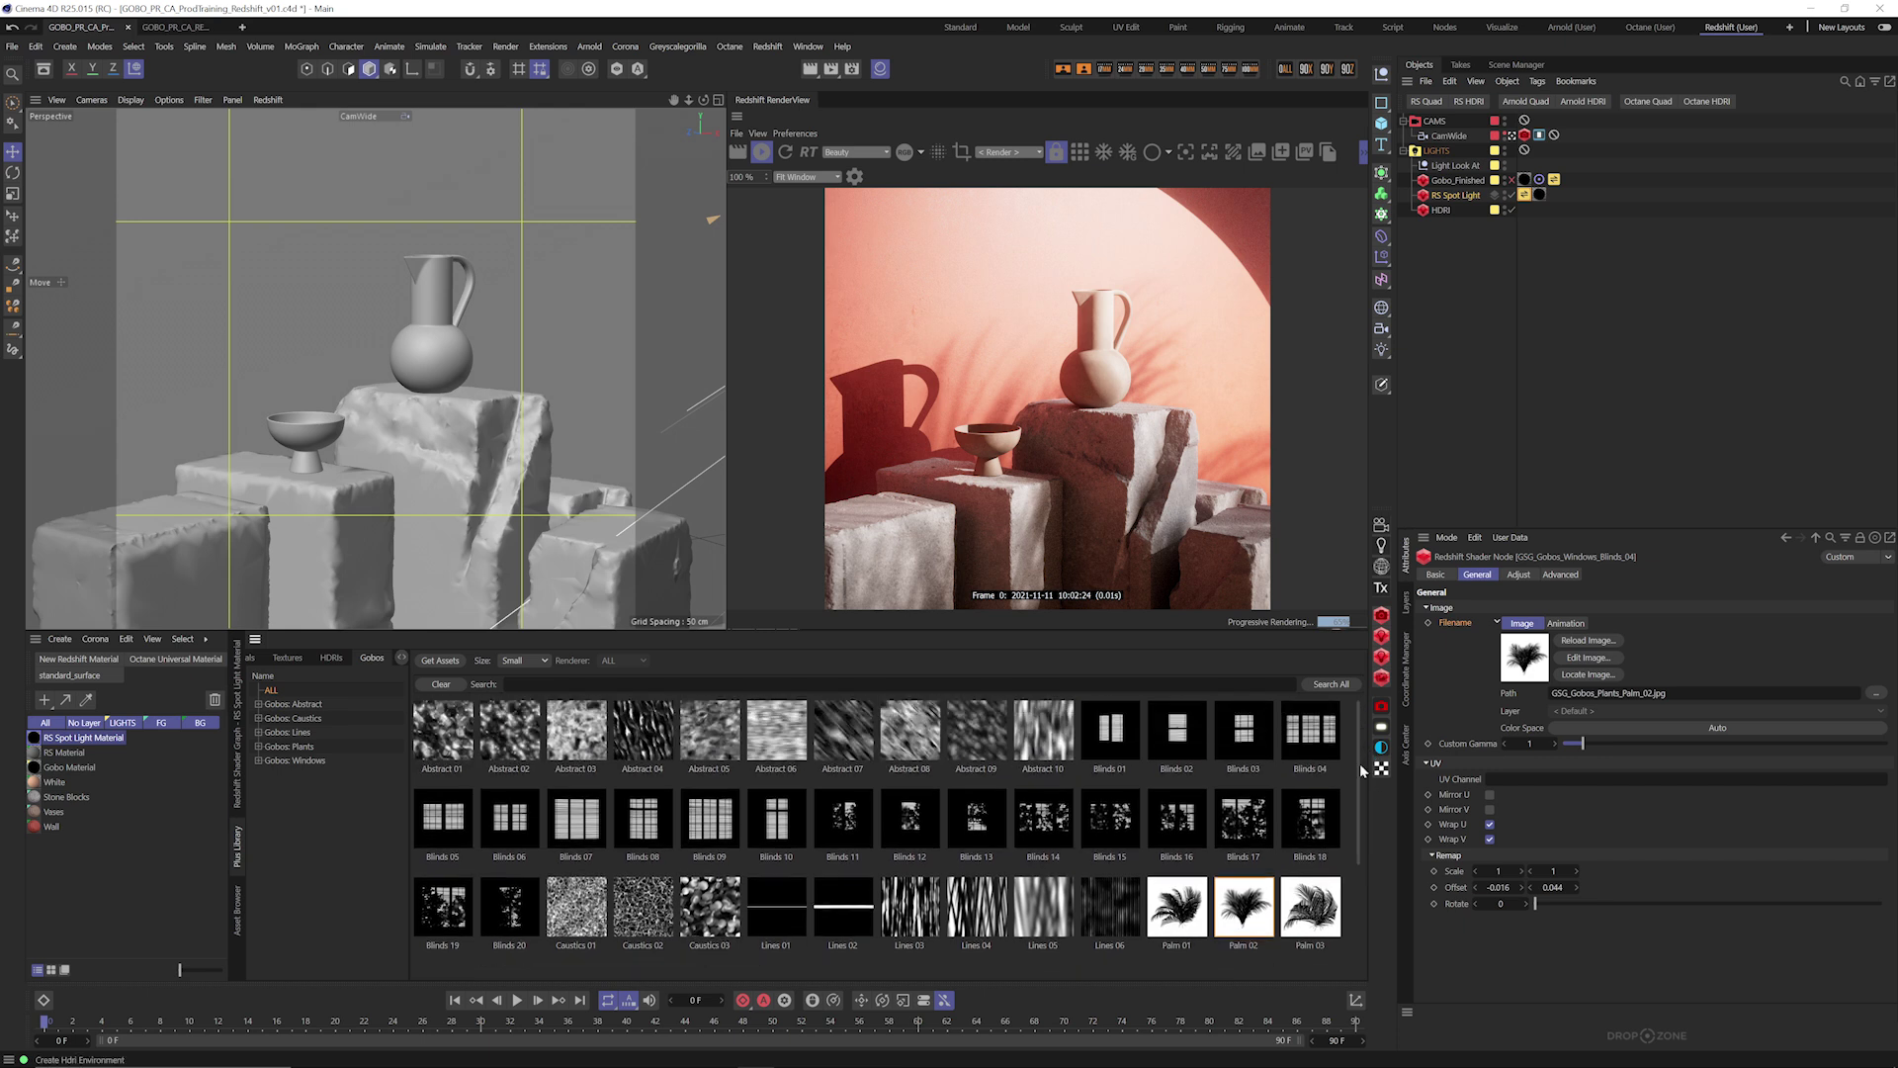
left_click(911, 818)
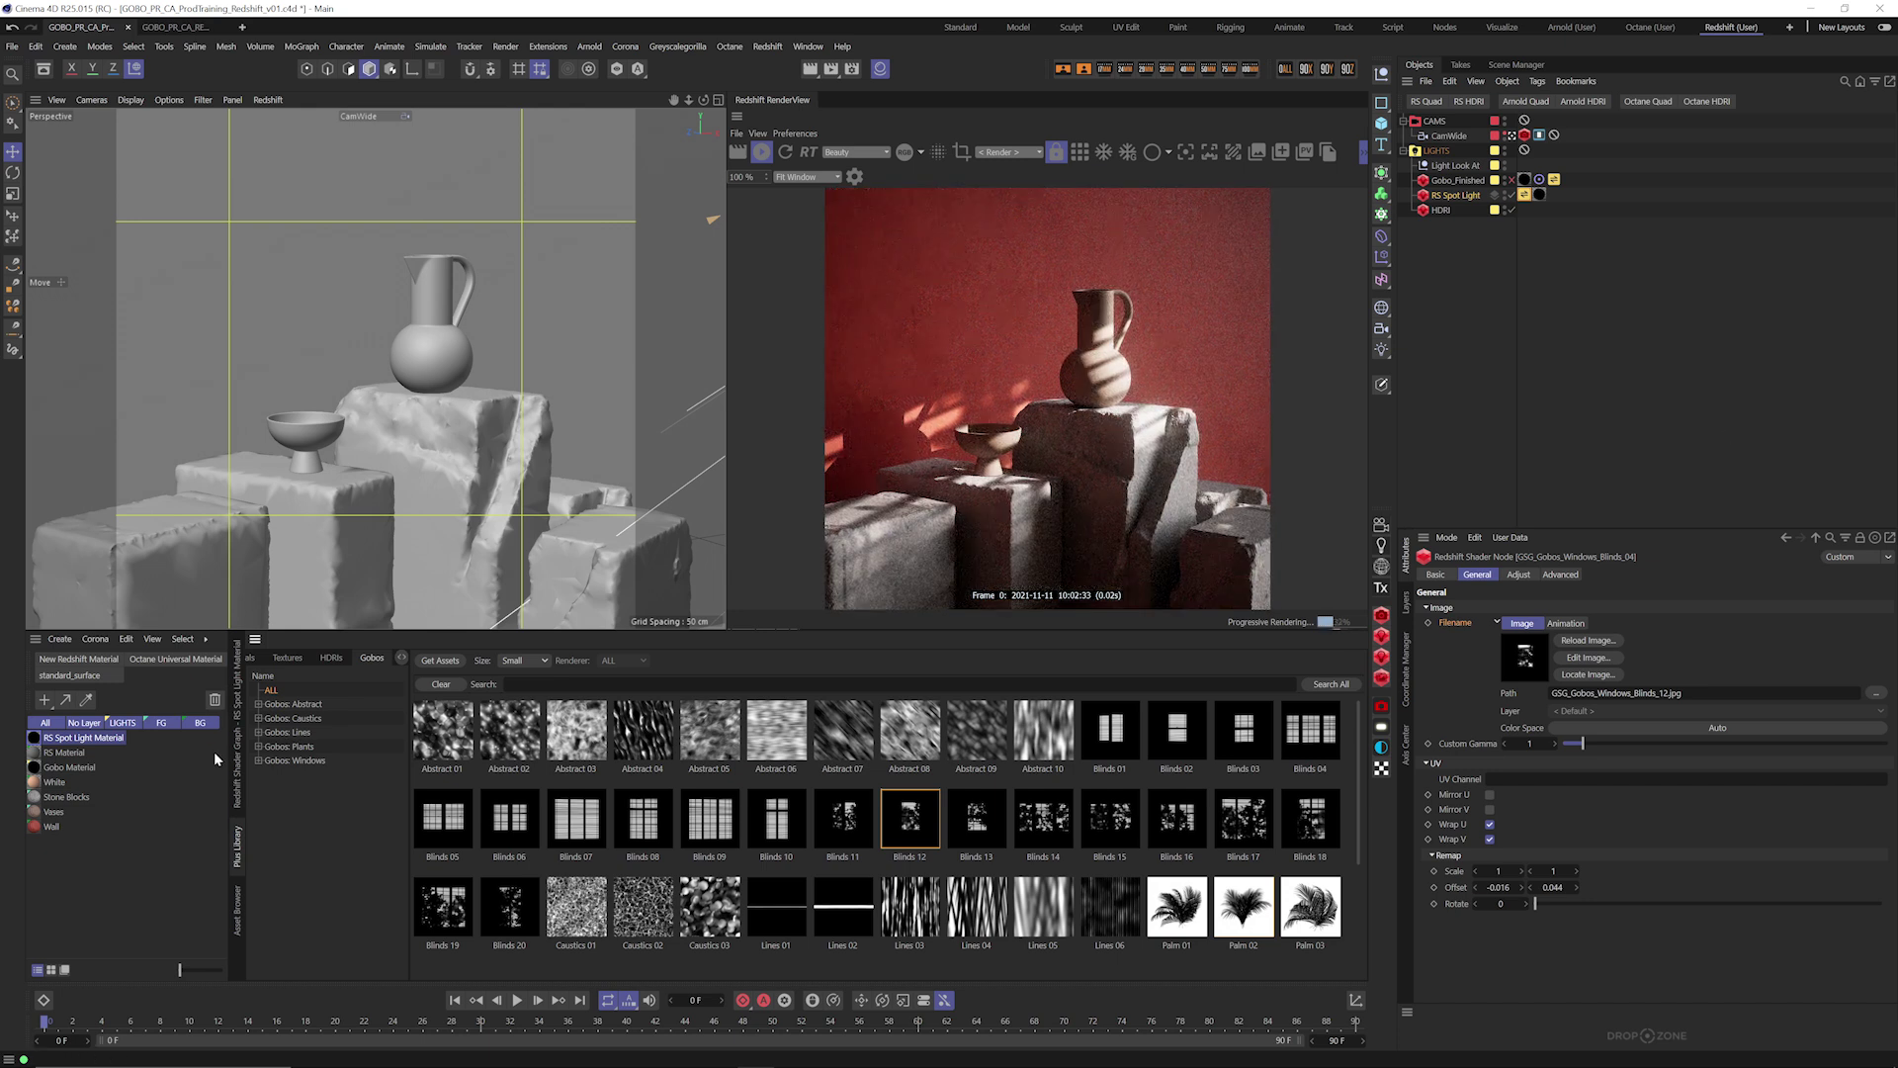
Set the second Offset value of the gobo texture node to -0.063.
left_click(239, 783)
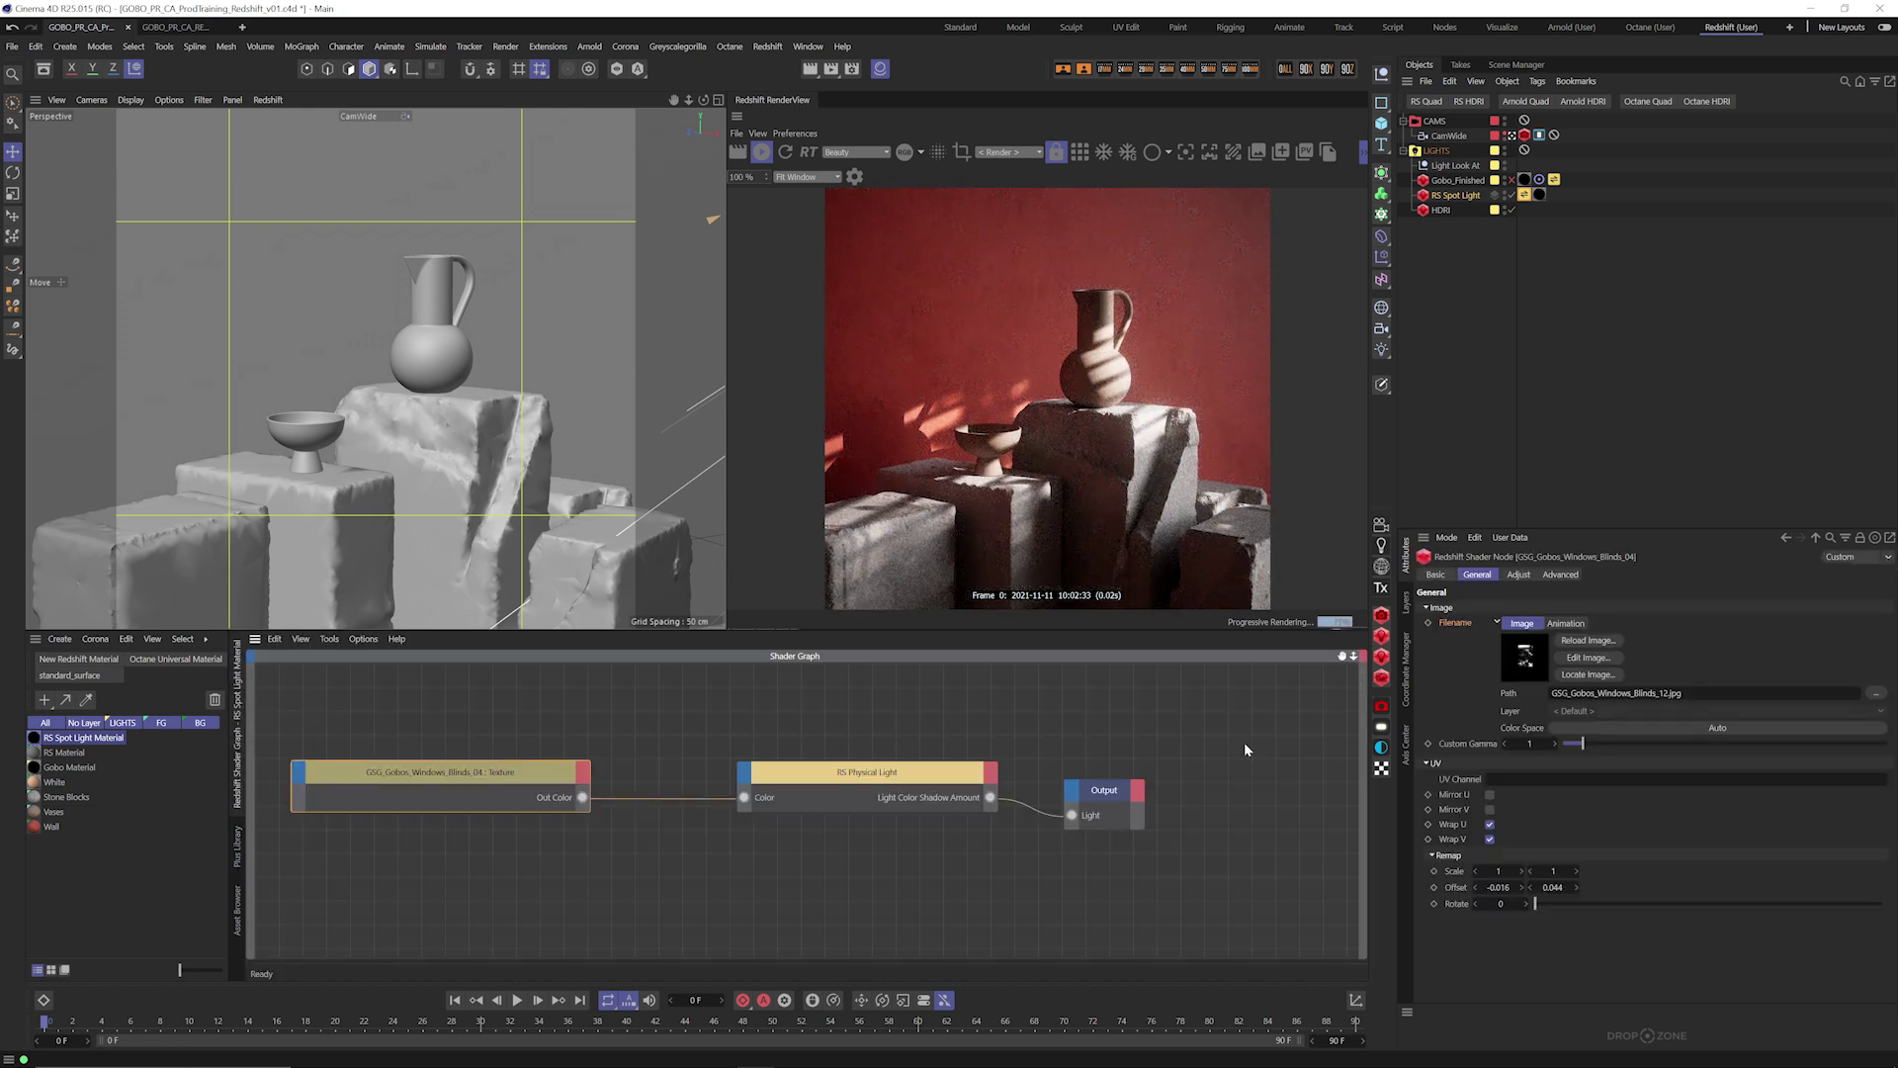
left_click_drag(1560, 879, 1480, 879)
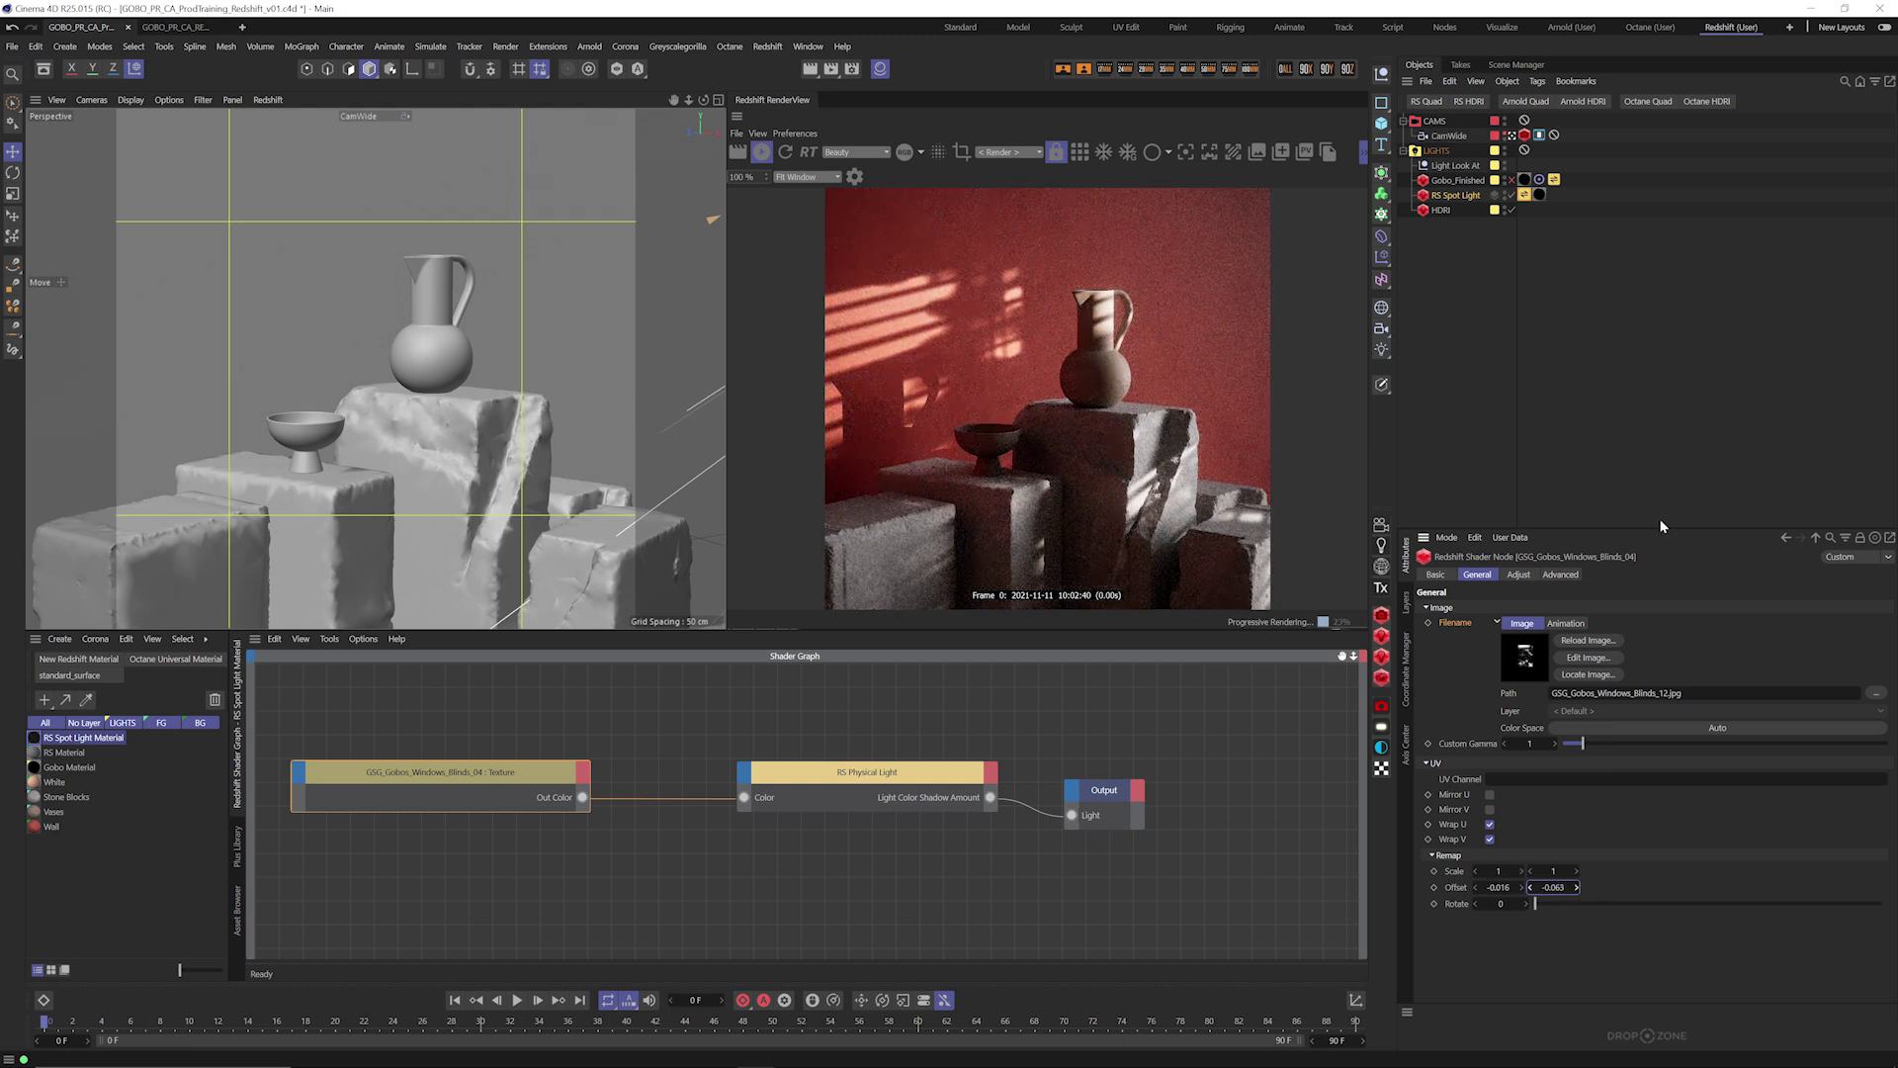
Load the Caustics 02 gobo from the Plus Library into the linked texture node.
left_click(240, 848)
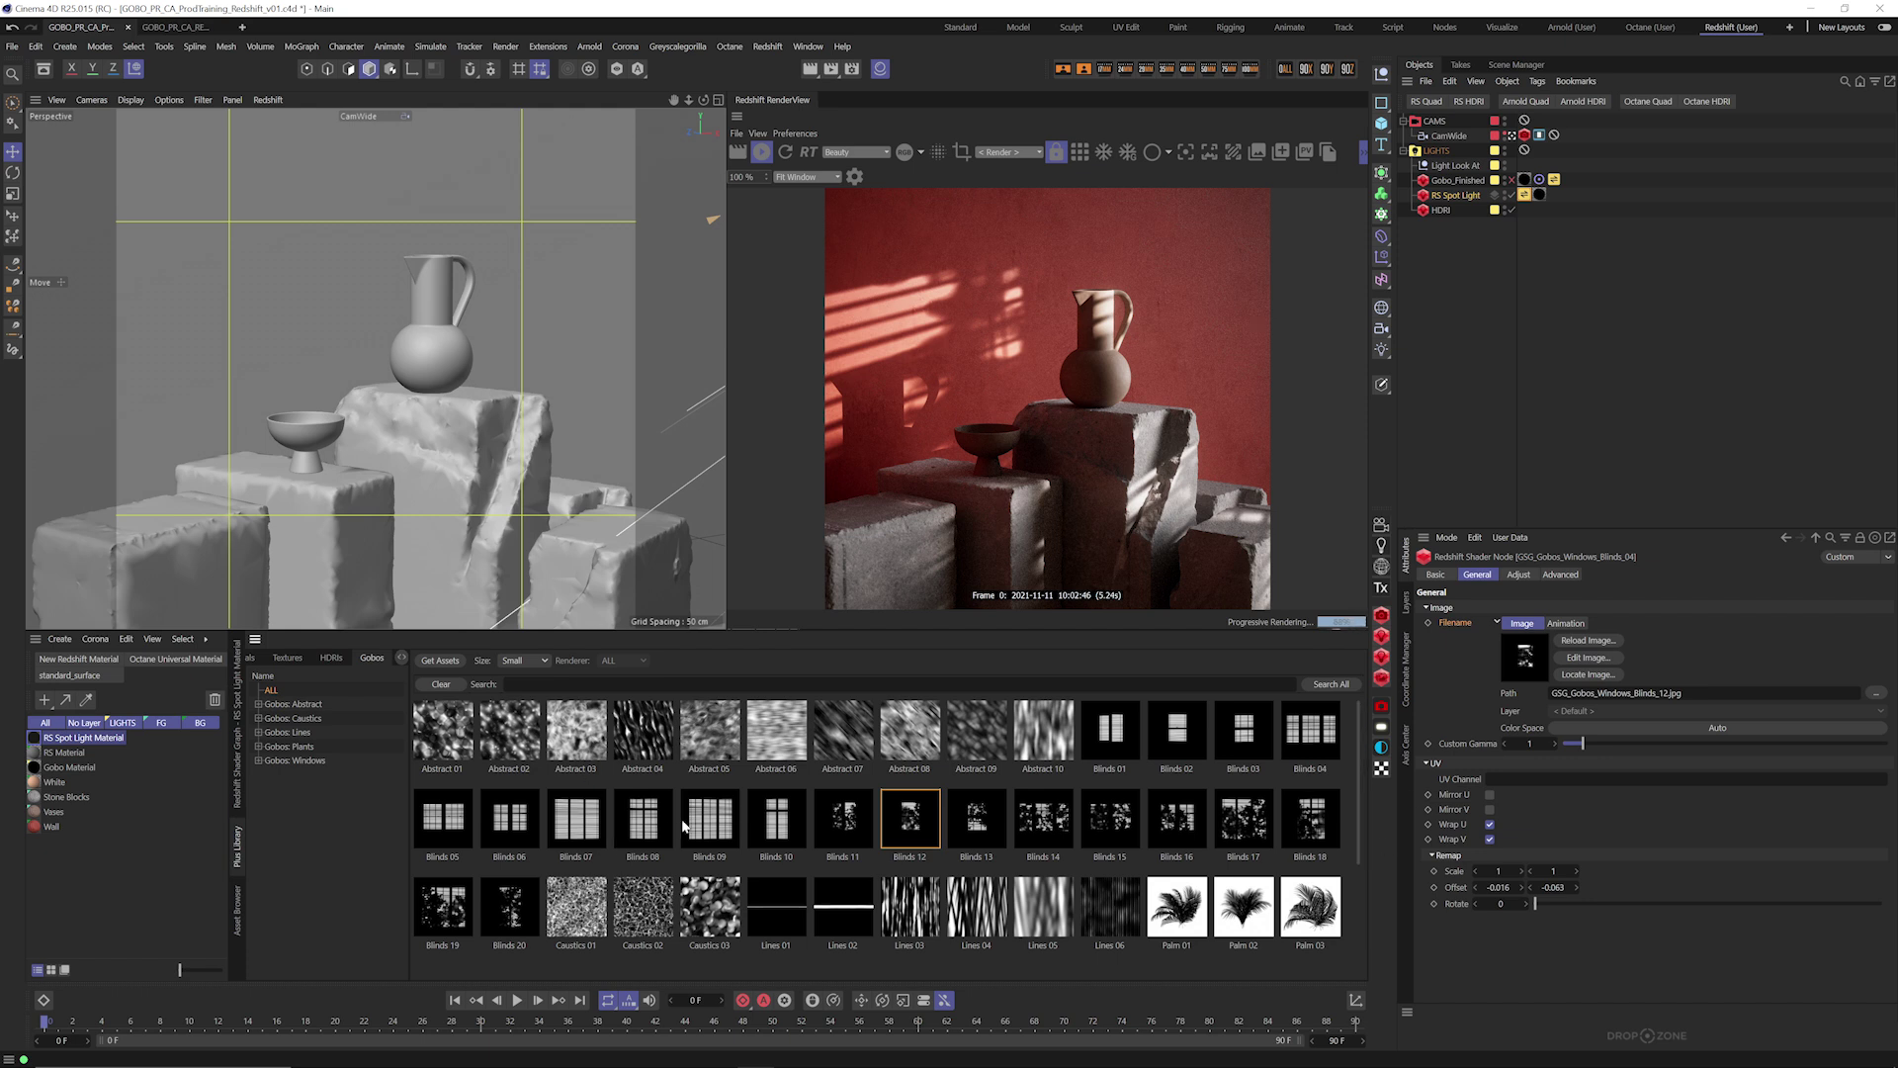
left_click_drag(1360, 791, 1355, 831)
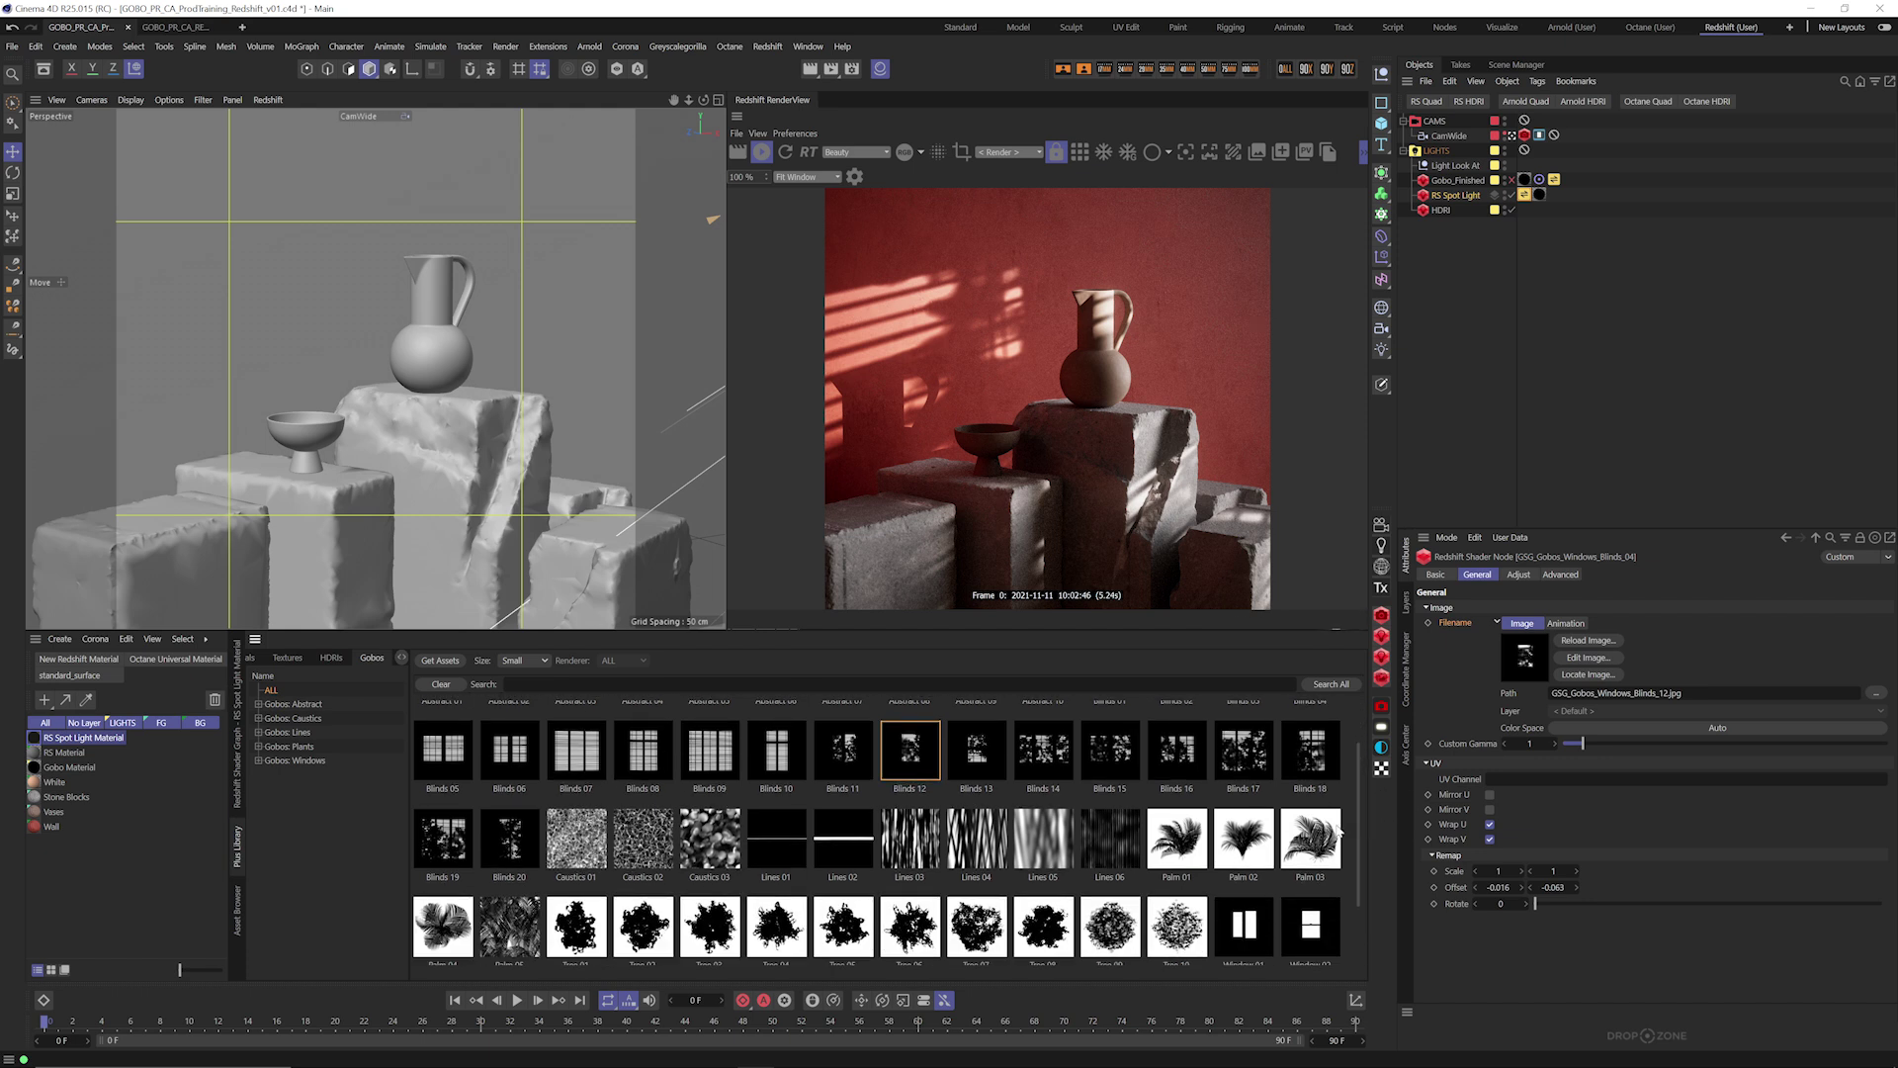
double_click(645, 862)
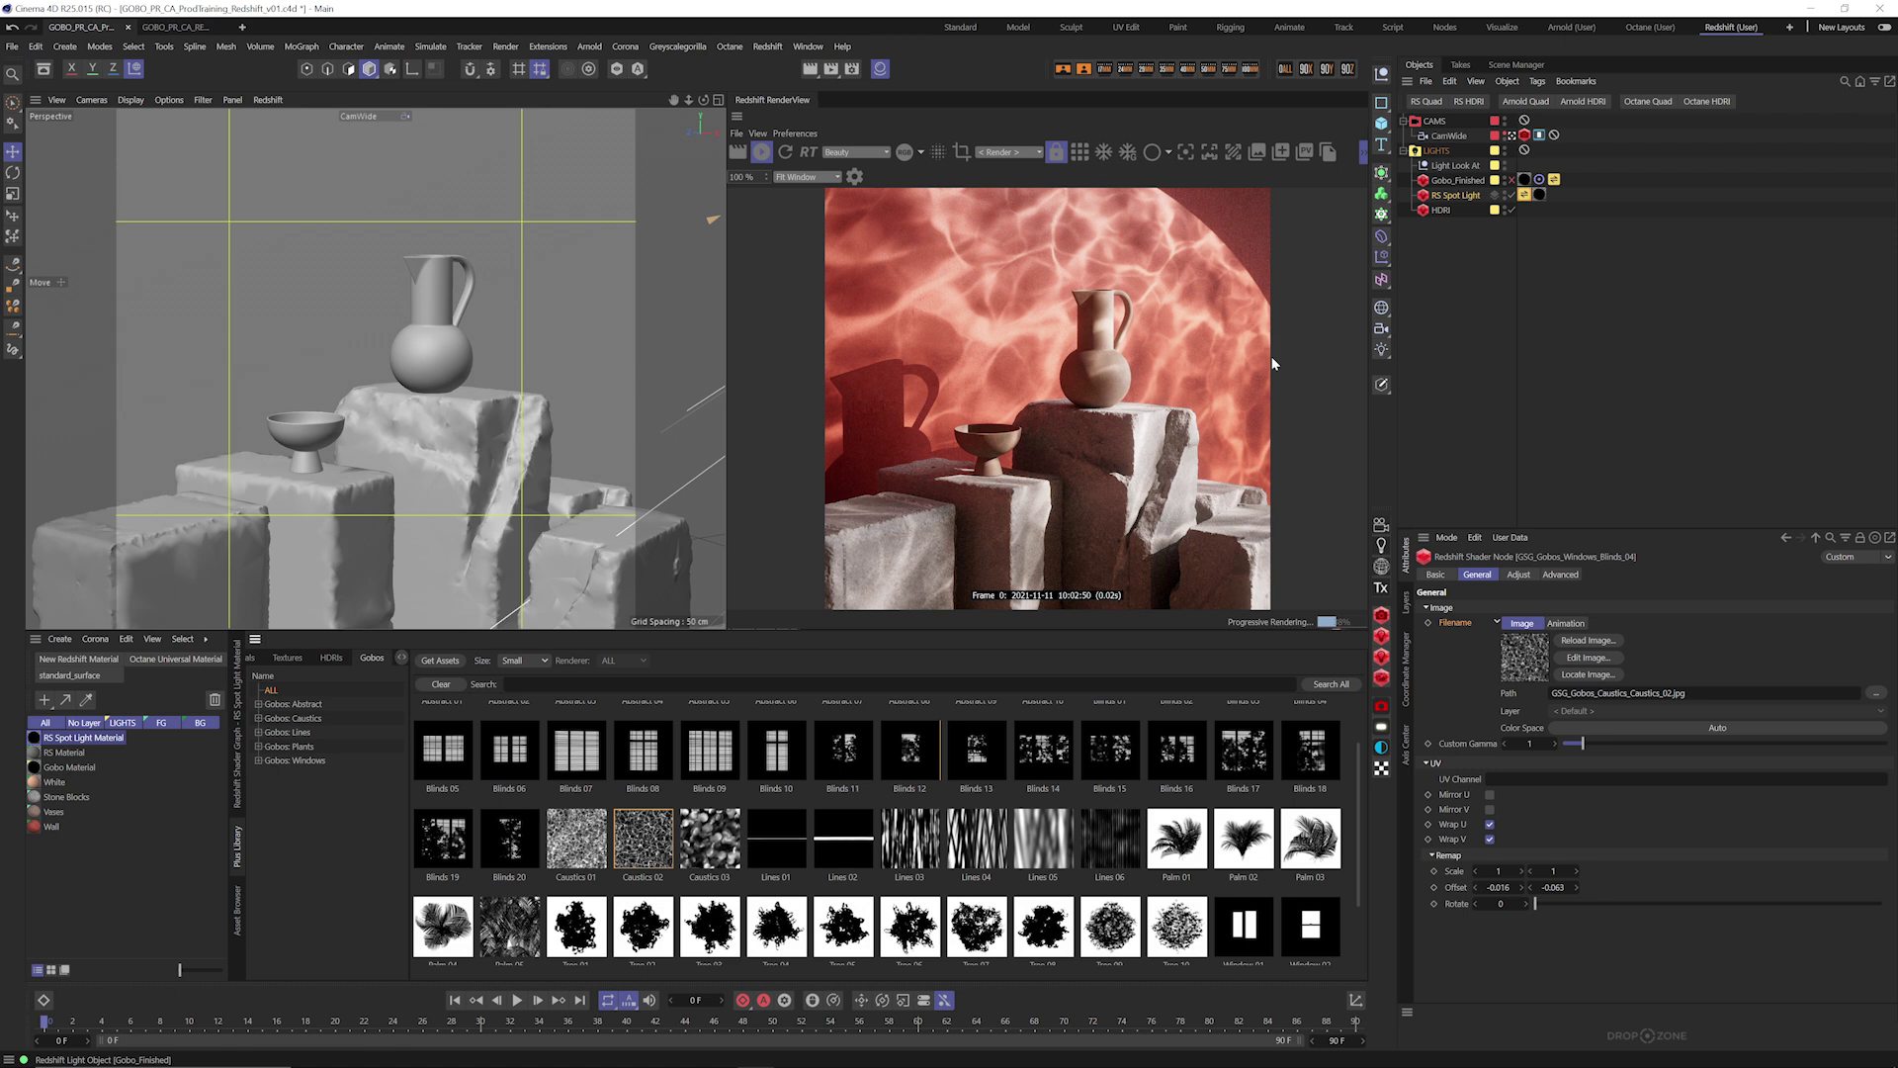
Widen the RS Spot Light's Cone Angle to 80.1°.
left_click(1461, 197)
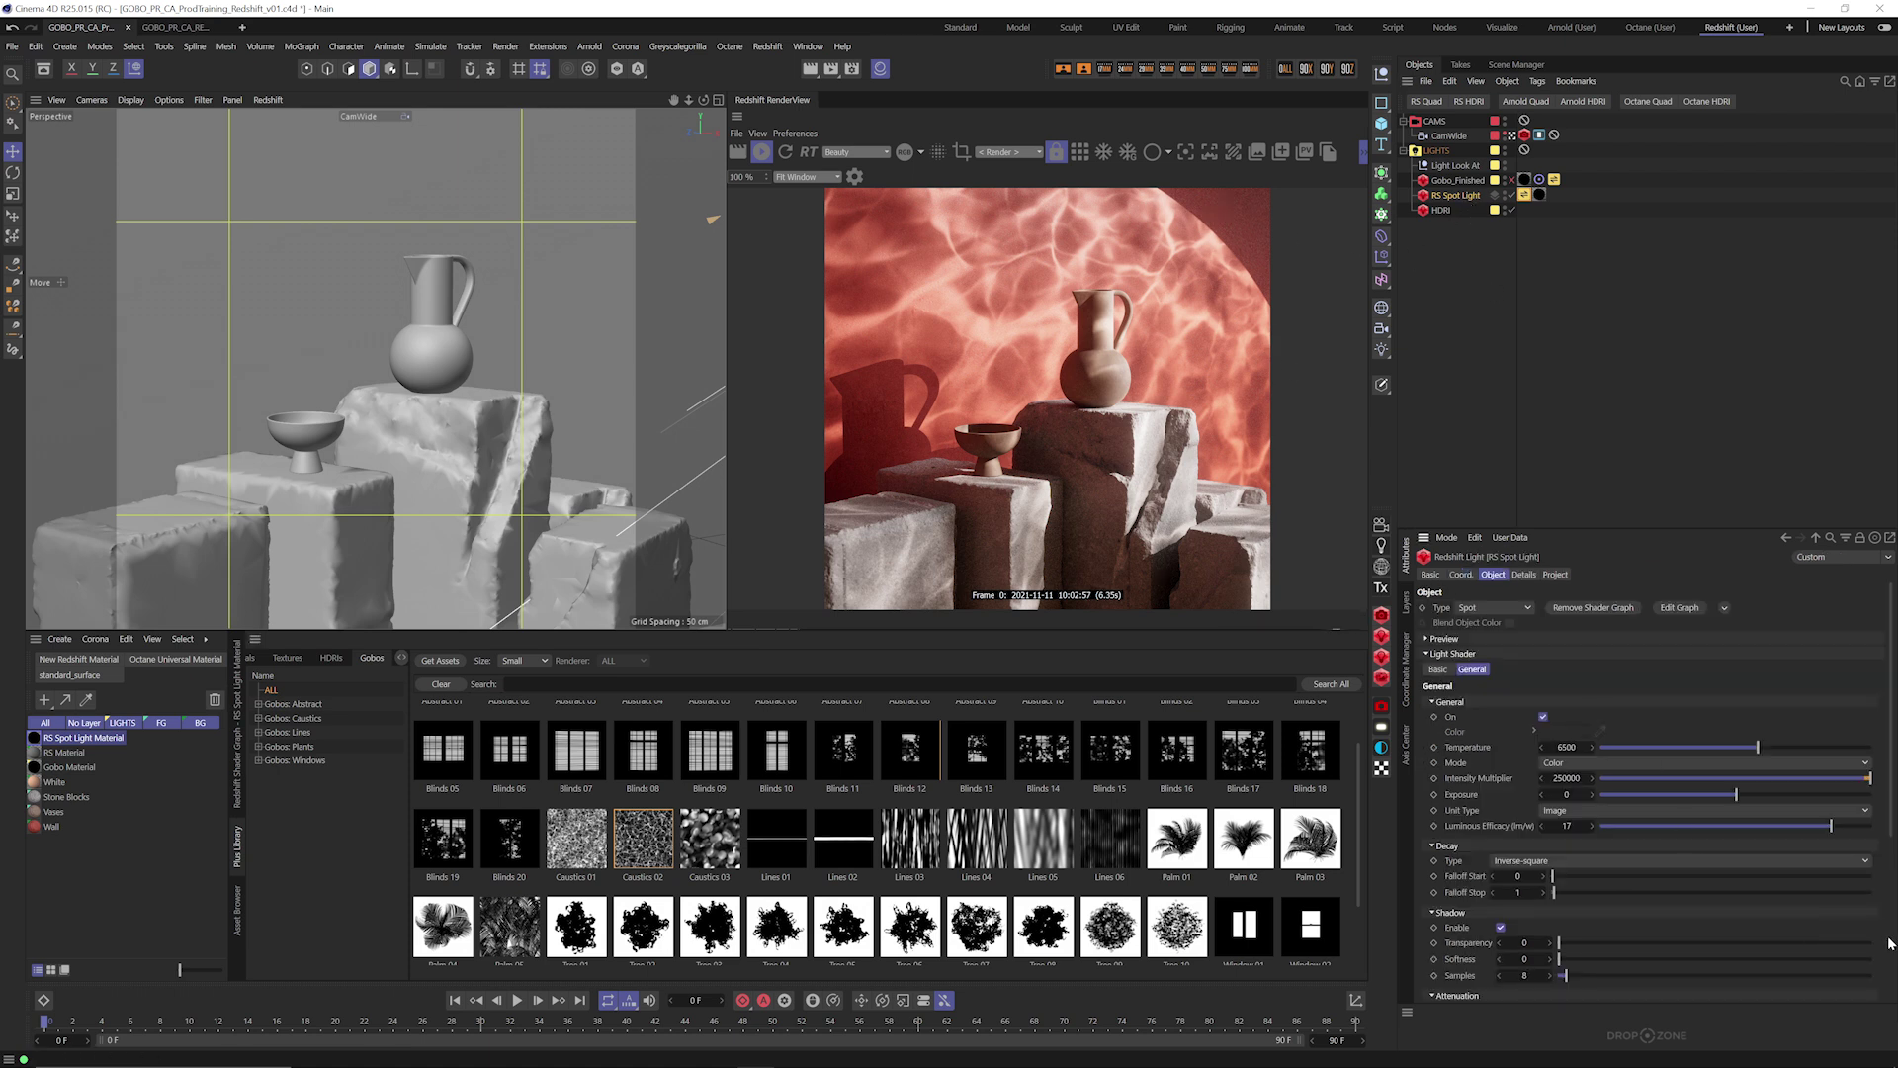
scroll(1887, 947, "down", 5)
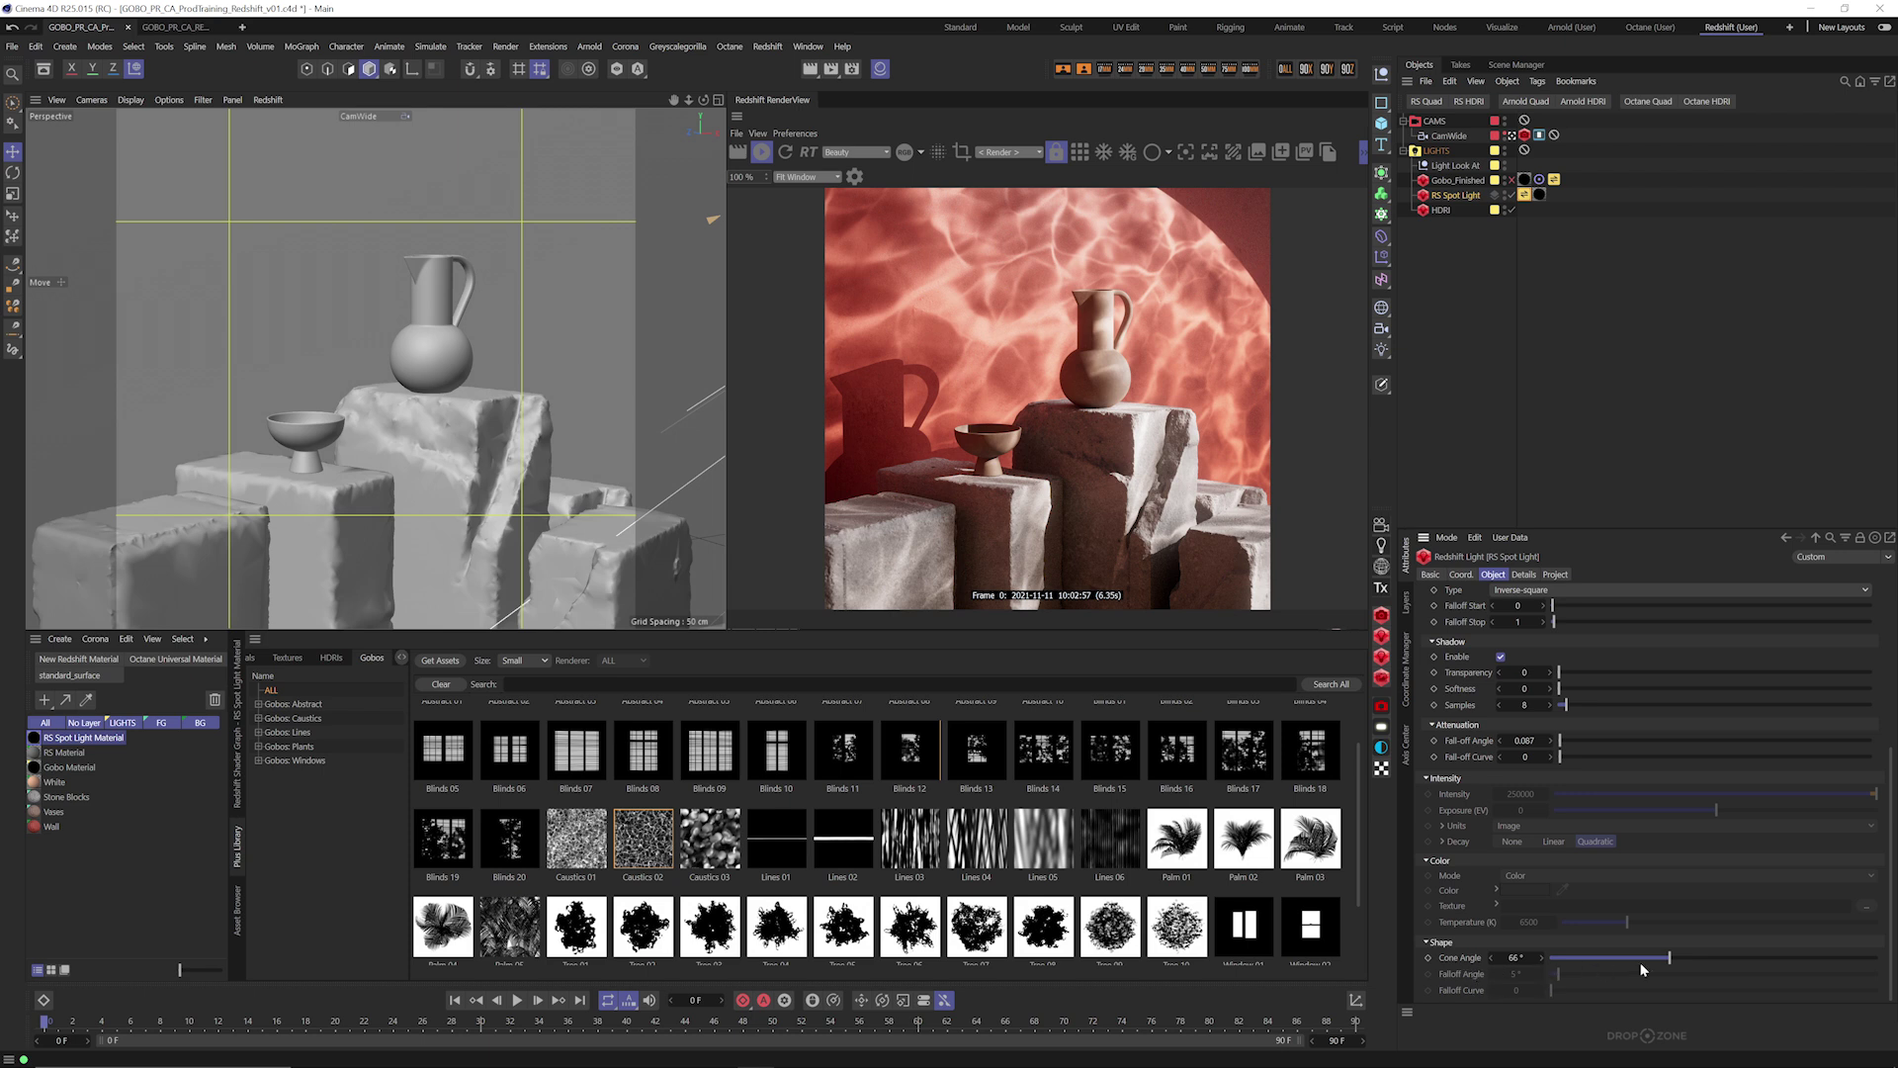
left_click_drag(1670, 959, 1697, 959)
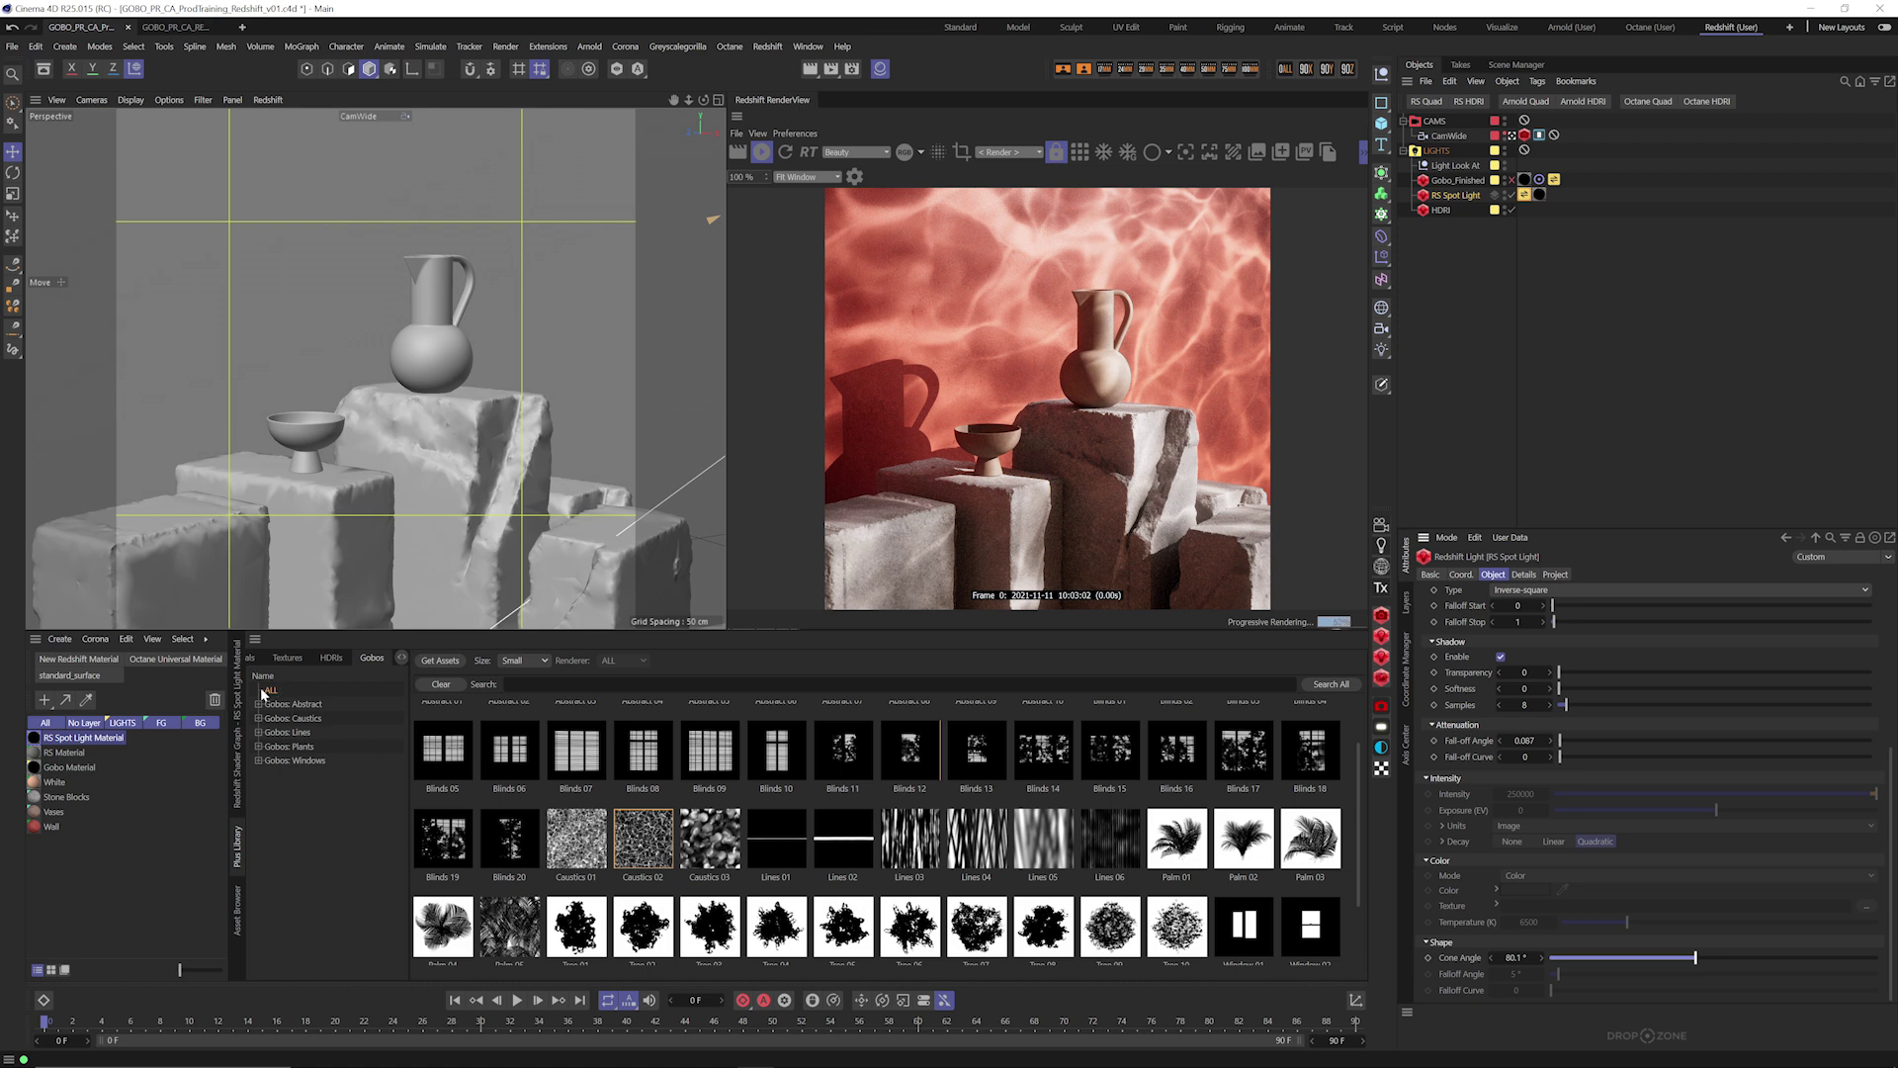
left_click(256, 658)
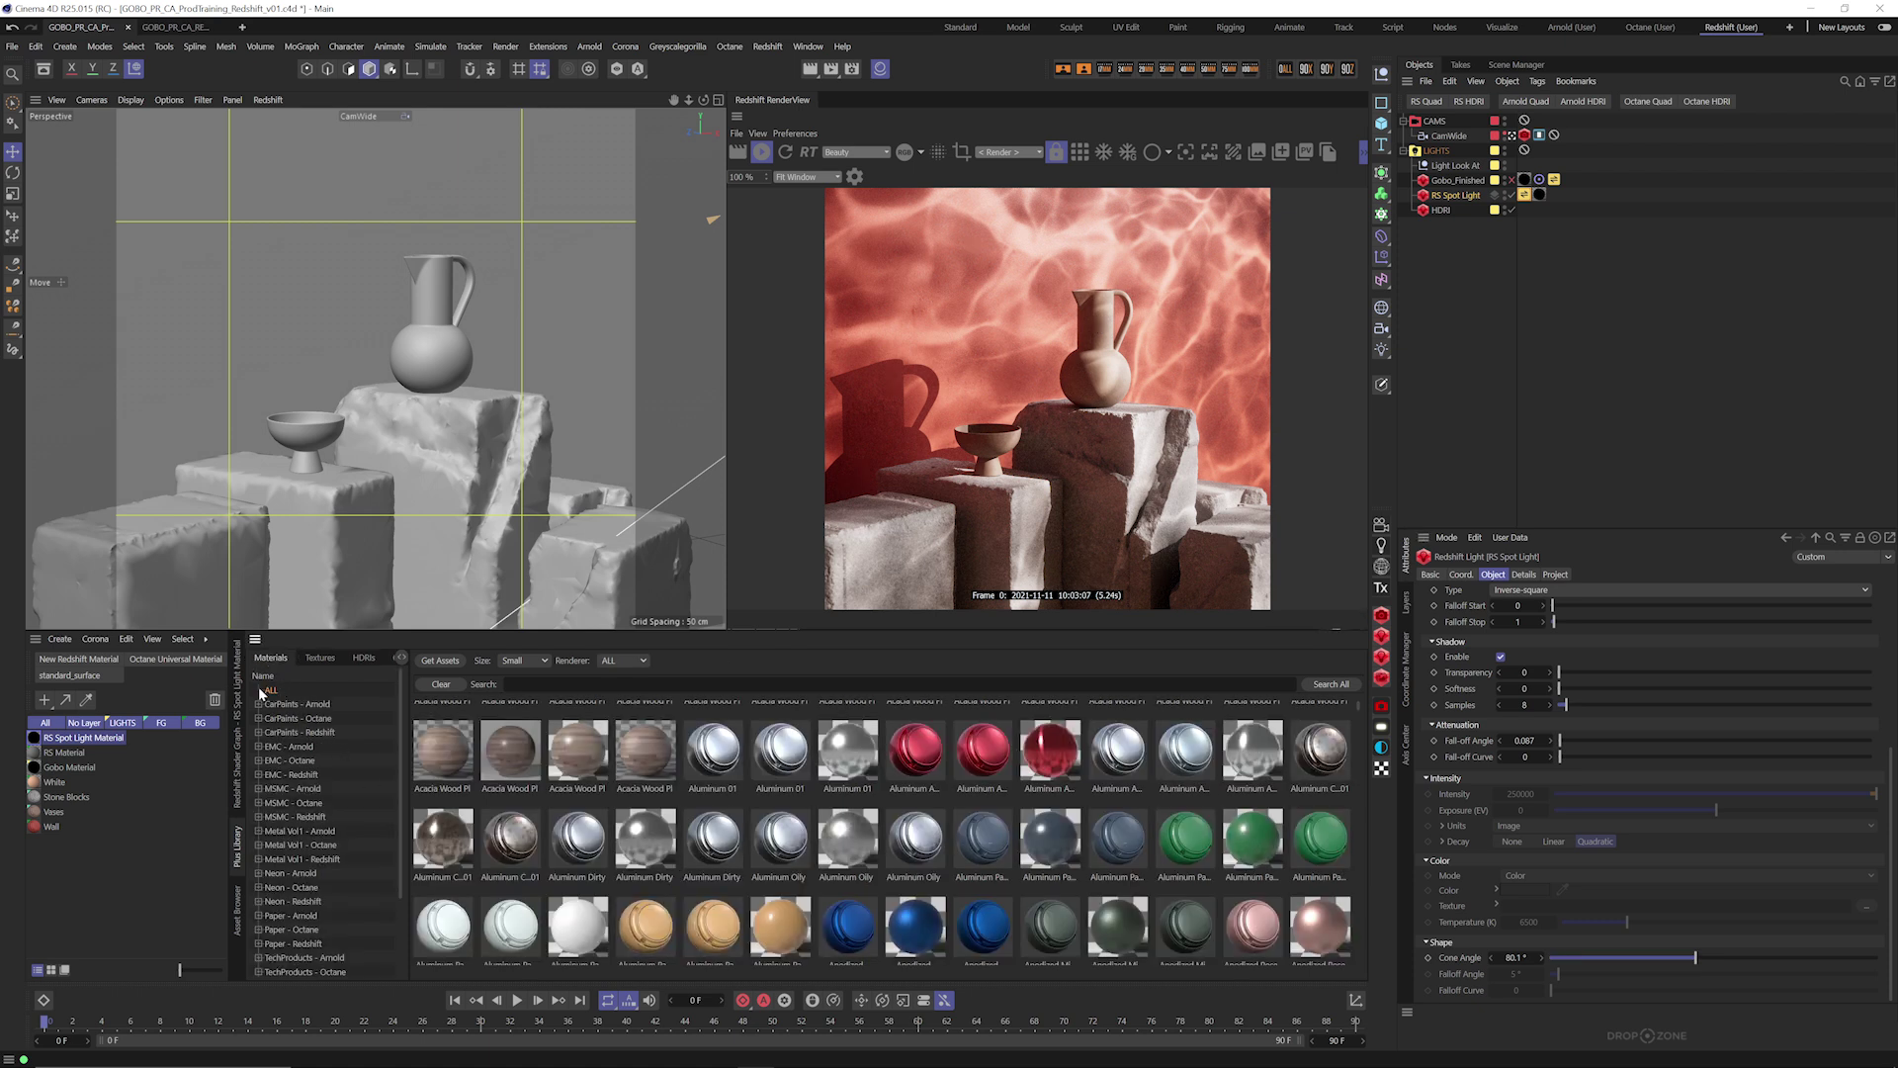
left_click(324, 654)
left_click(214, 699)
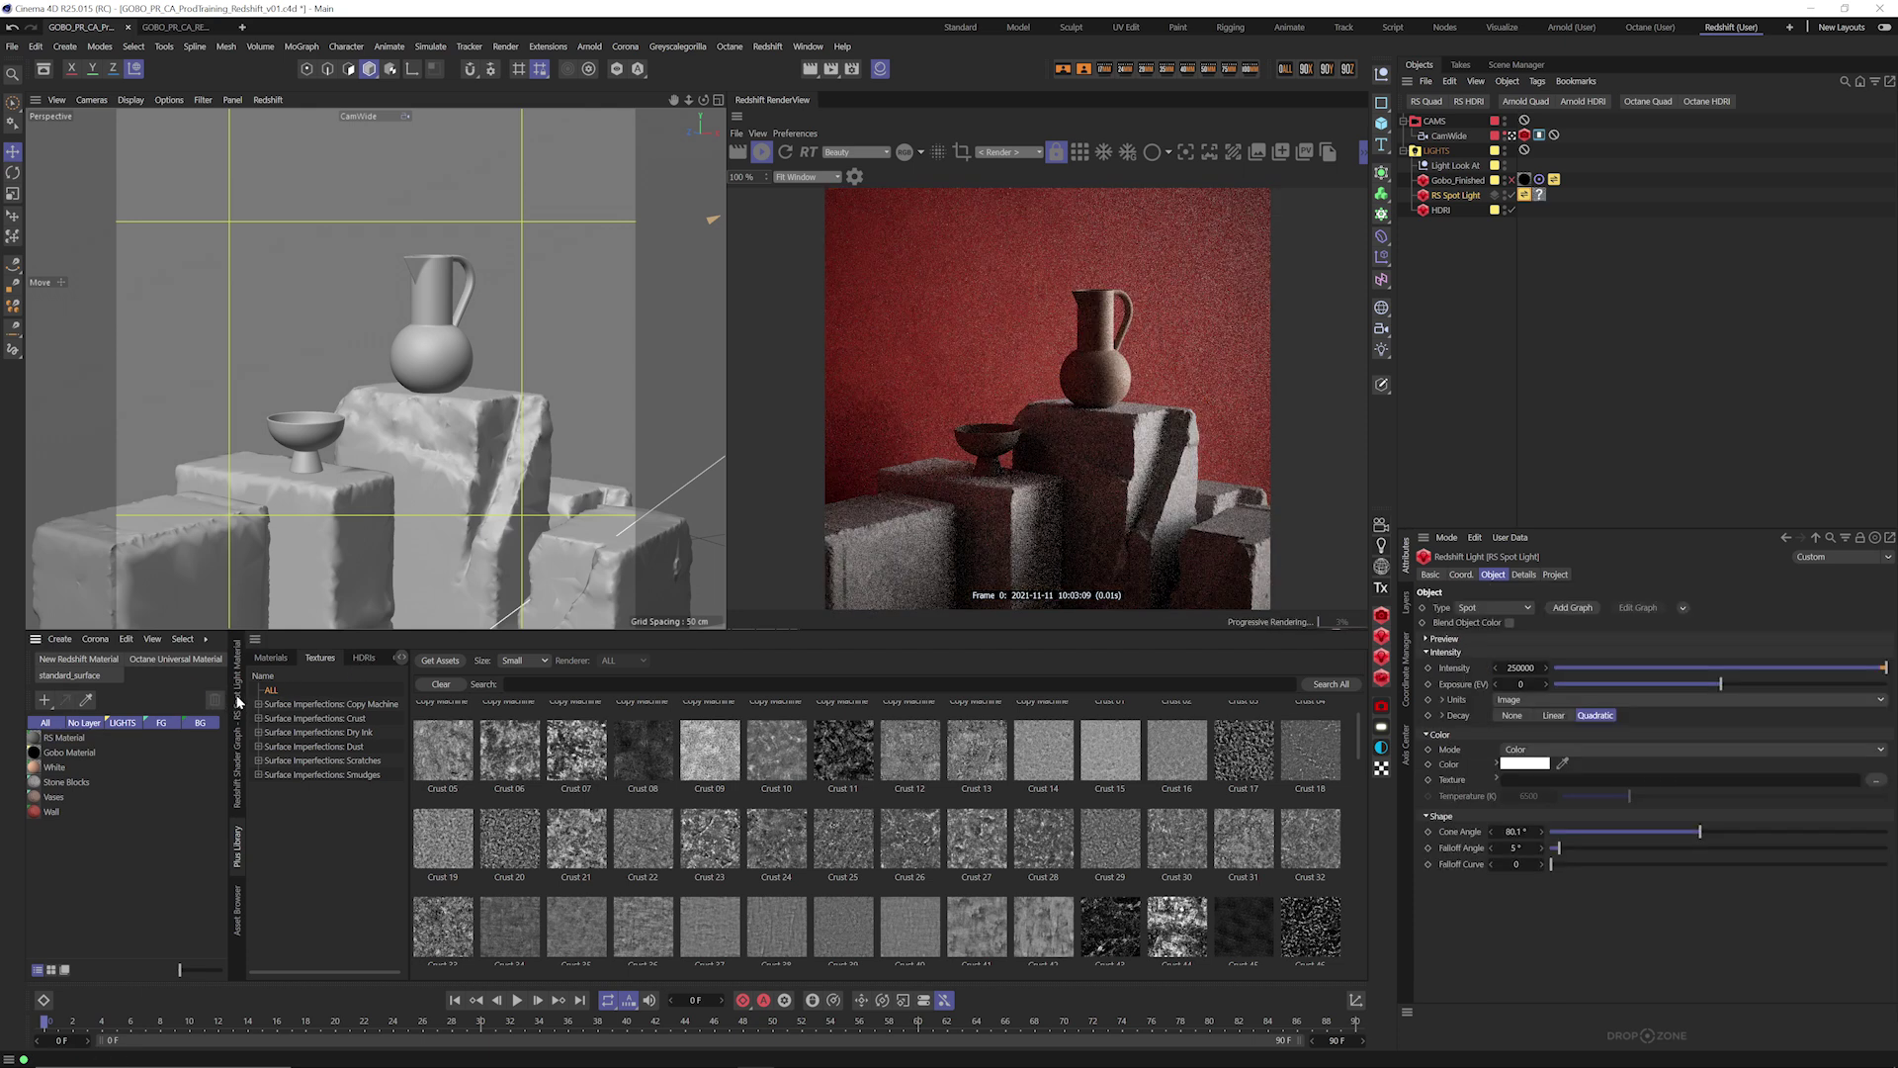
left_click(240, 717)
key("ctrl+z")
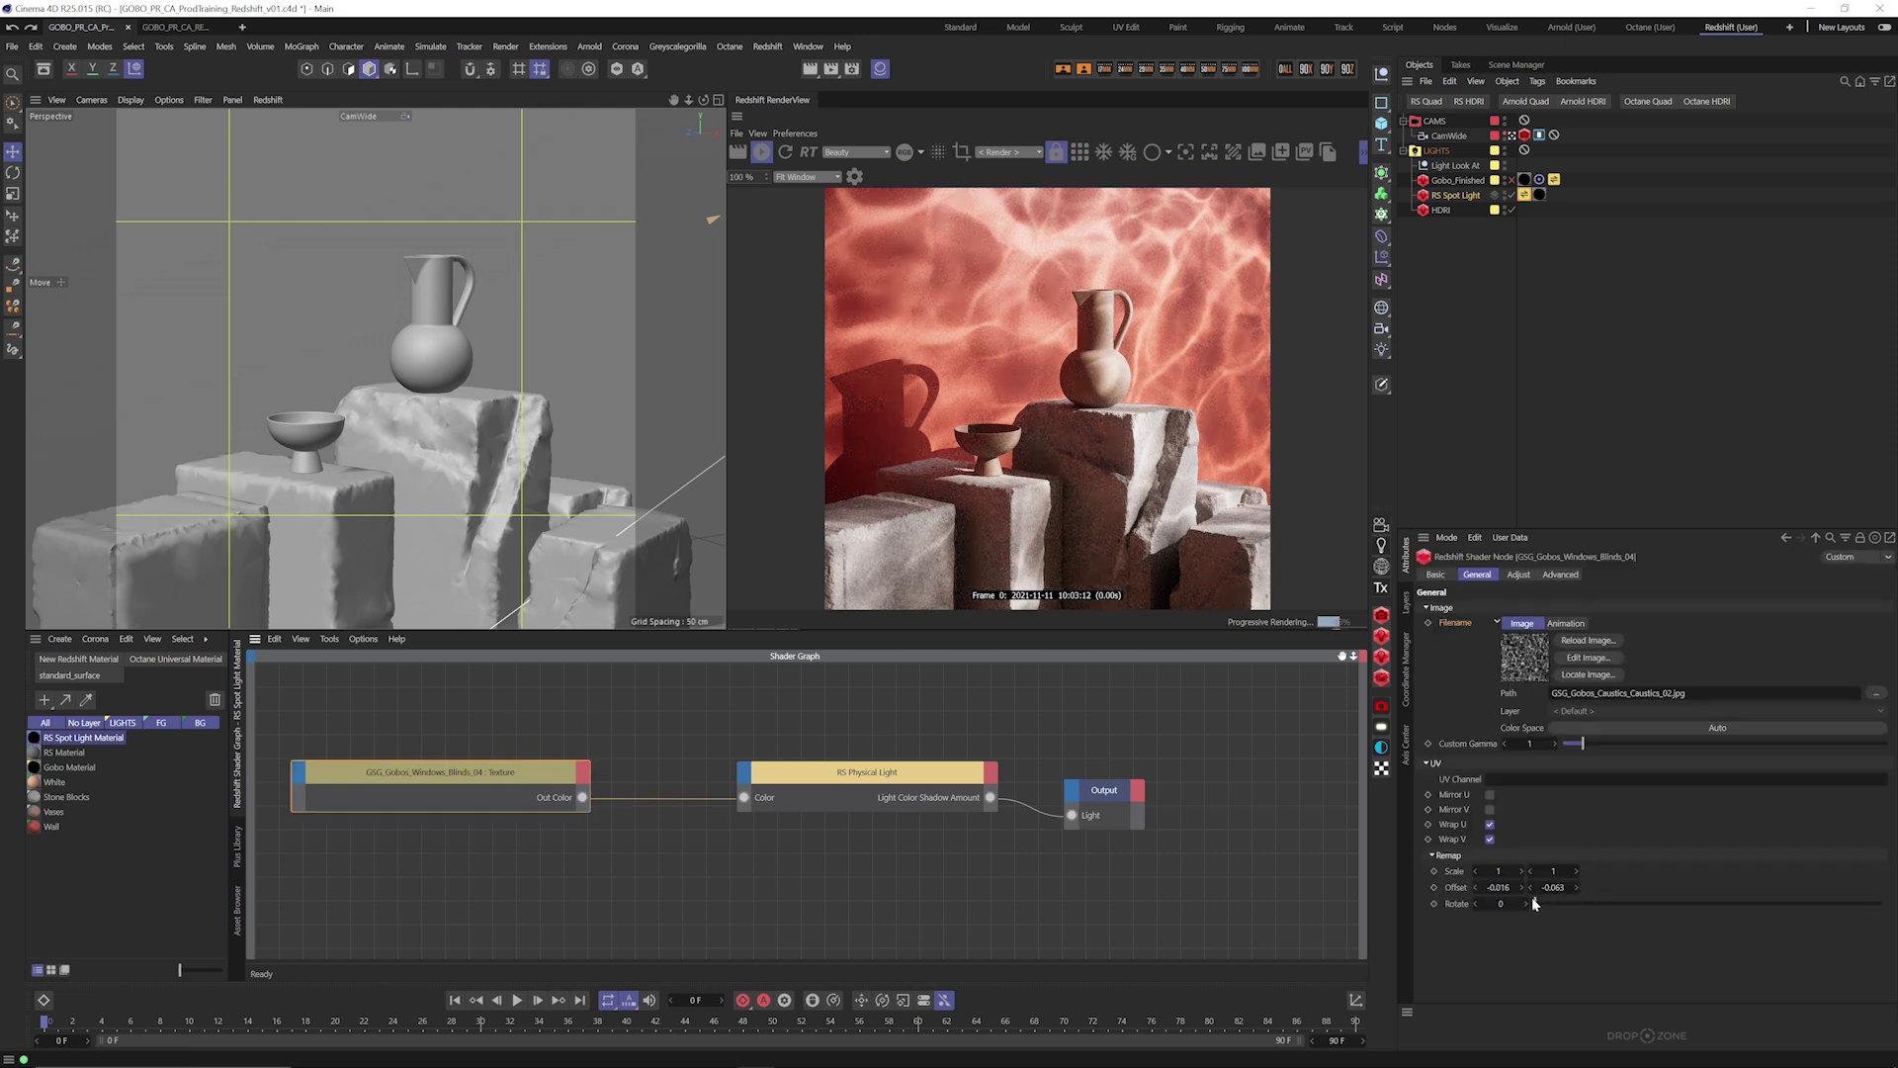
Set both Scale values of the Caustics 02 gobo texture node to 1.5.
left_click(1502, 871)
type("1.5")
left_click(1550, 876)
type("1.5")
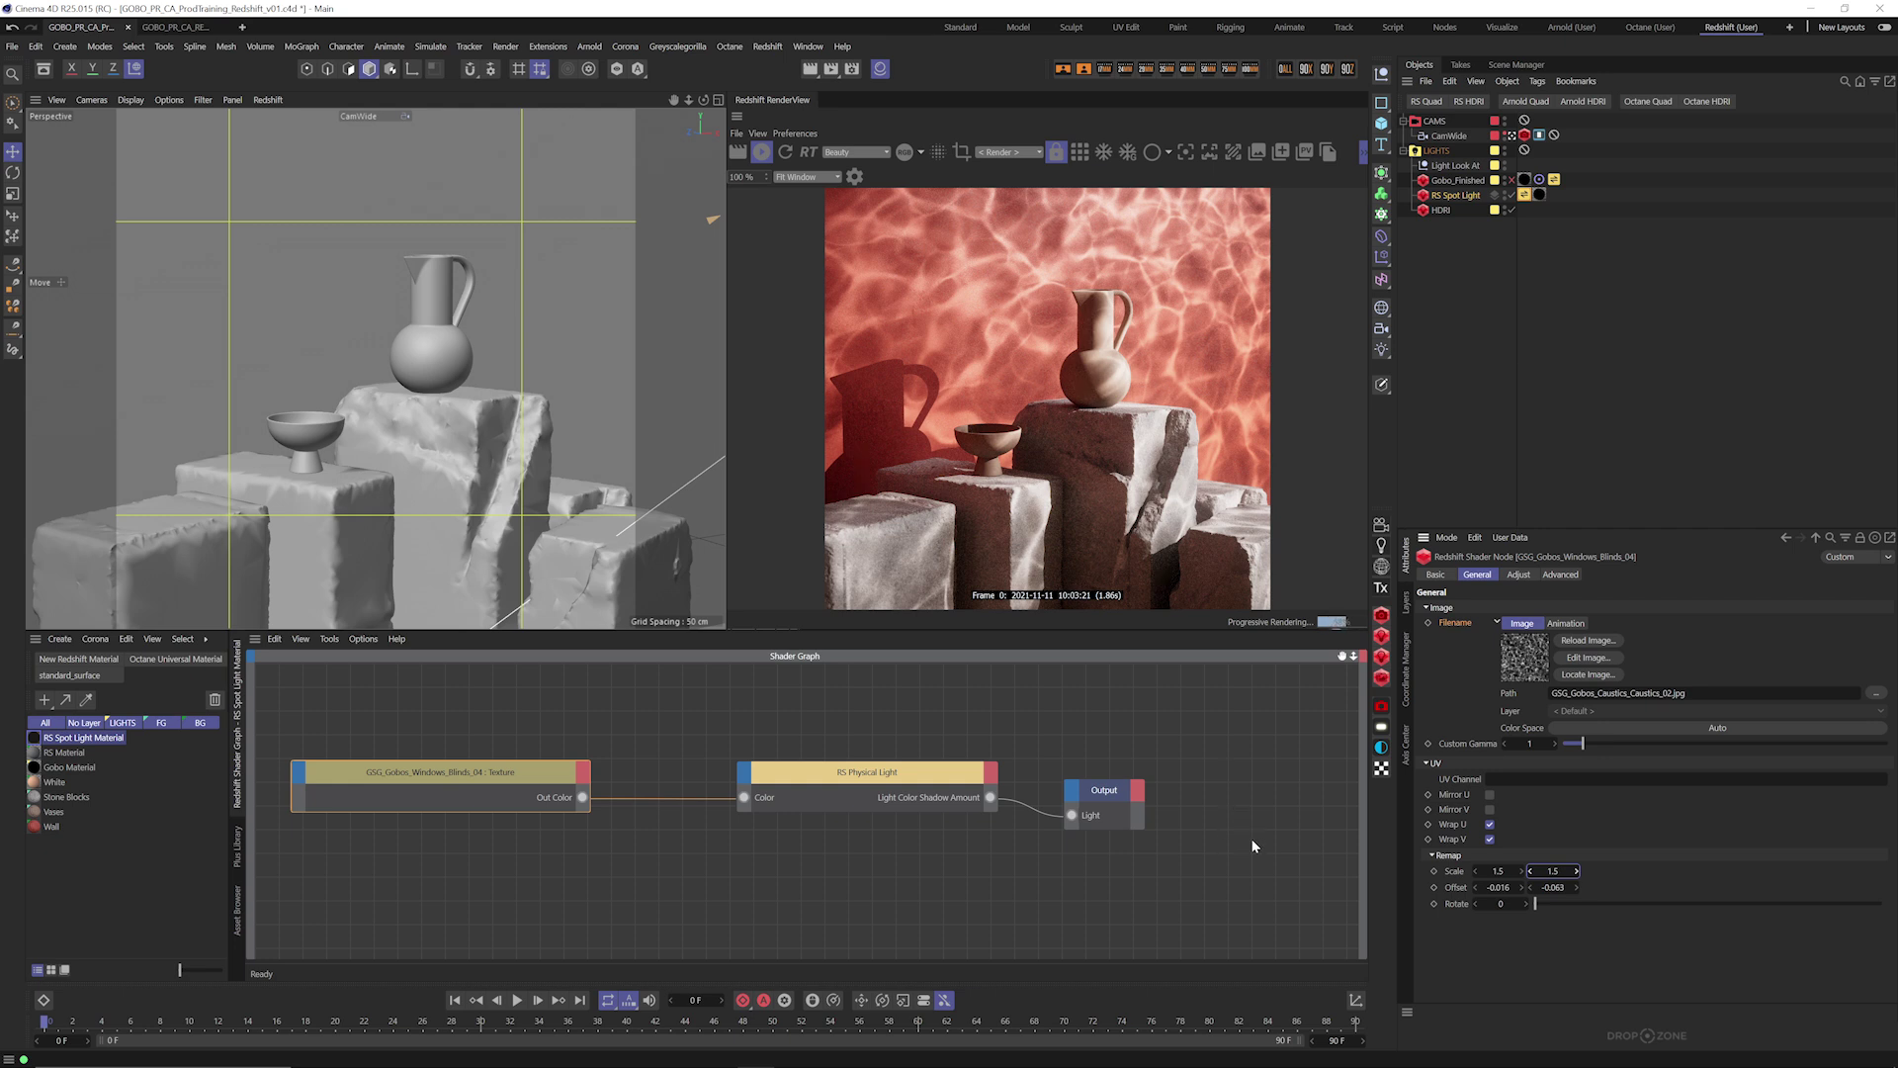
Set the F-Stop Number in the CamWide Redshift camera tag's exposure settings to 14.
left_click(1525, 135)
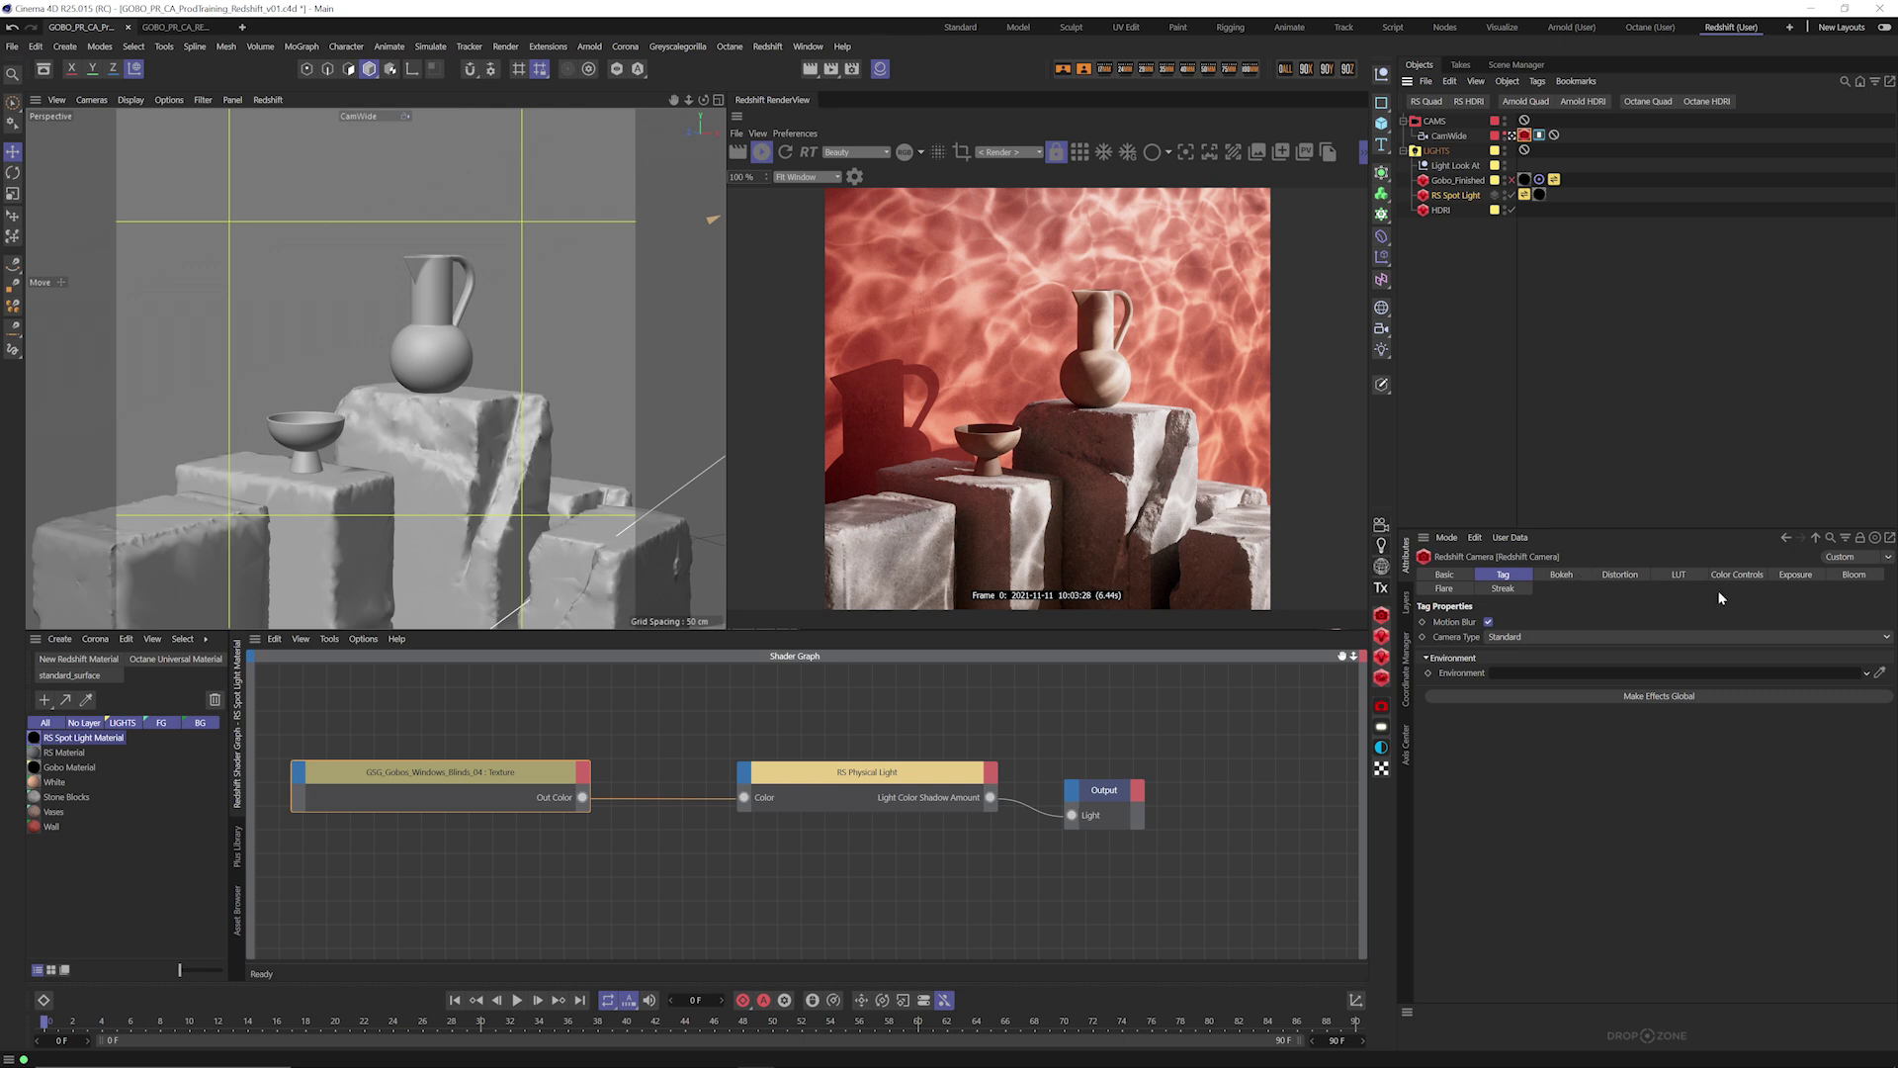
left_click(1796, 574)
double_click(1538, 686)
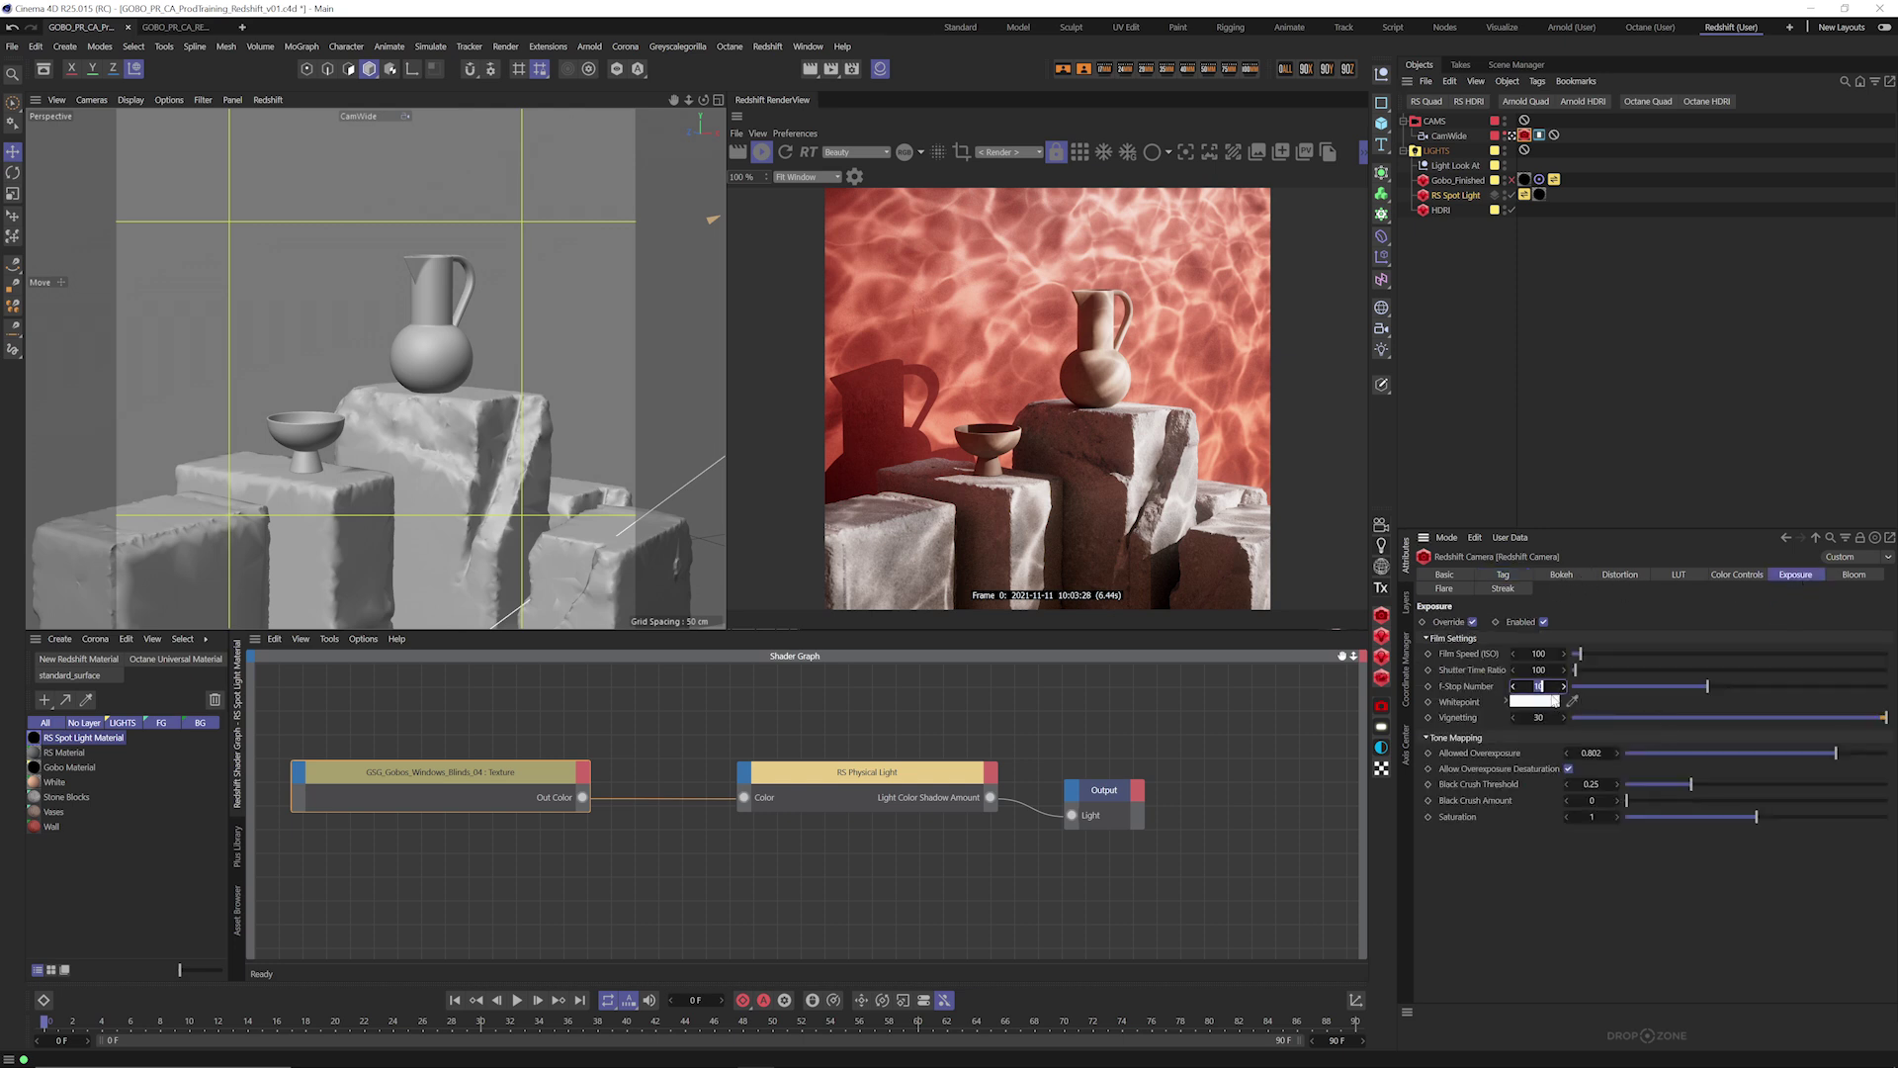
type("14")
key("Return")
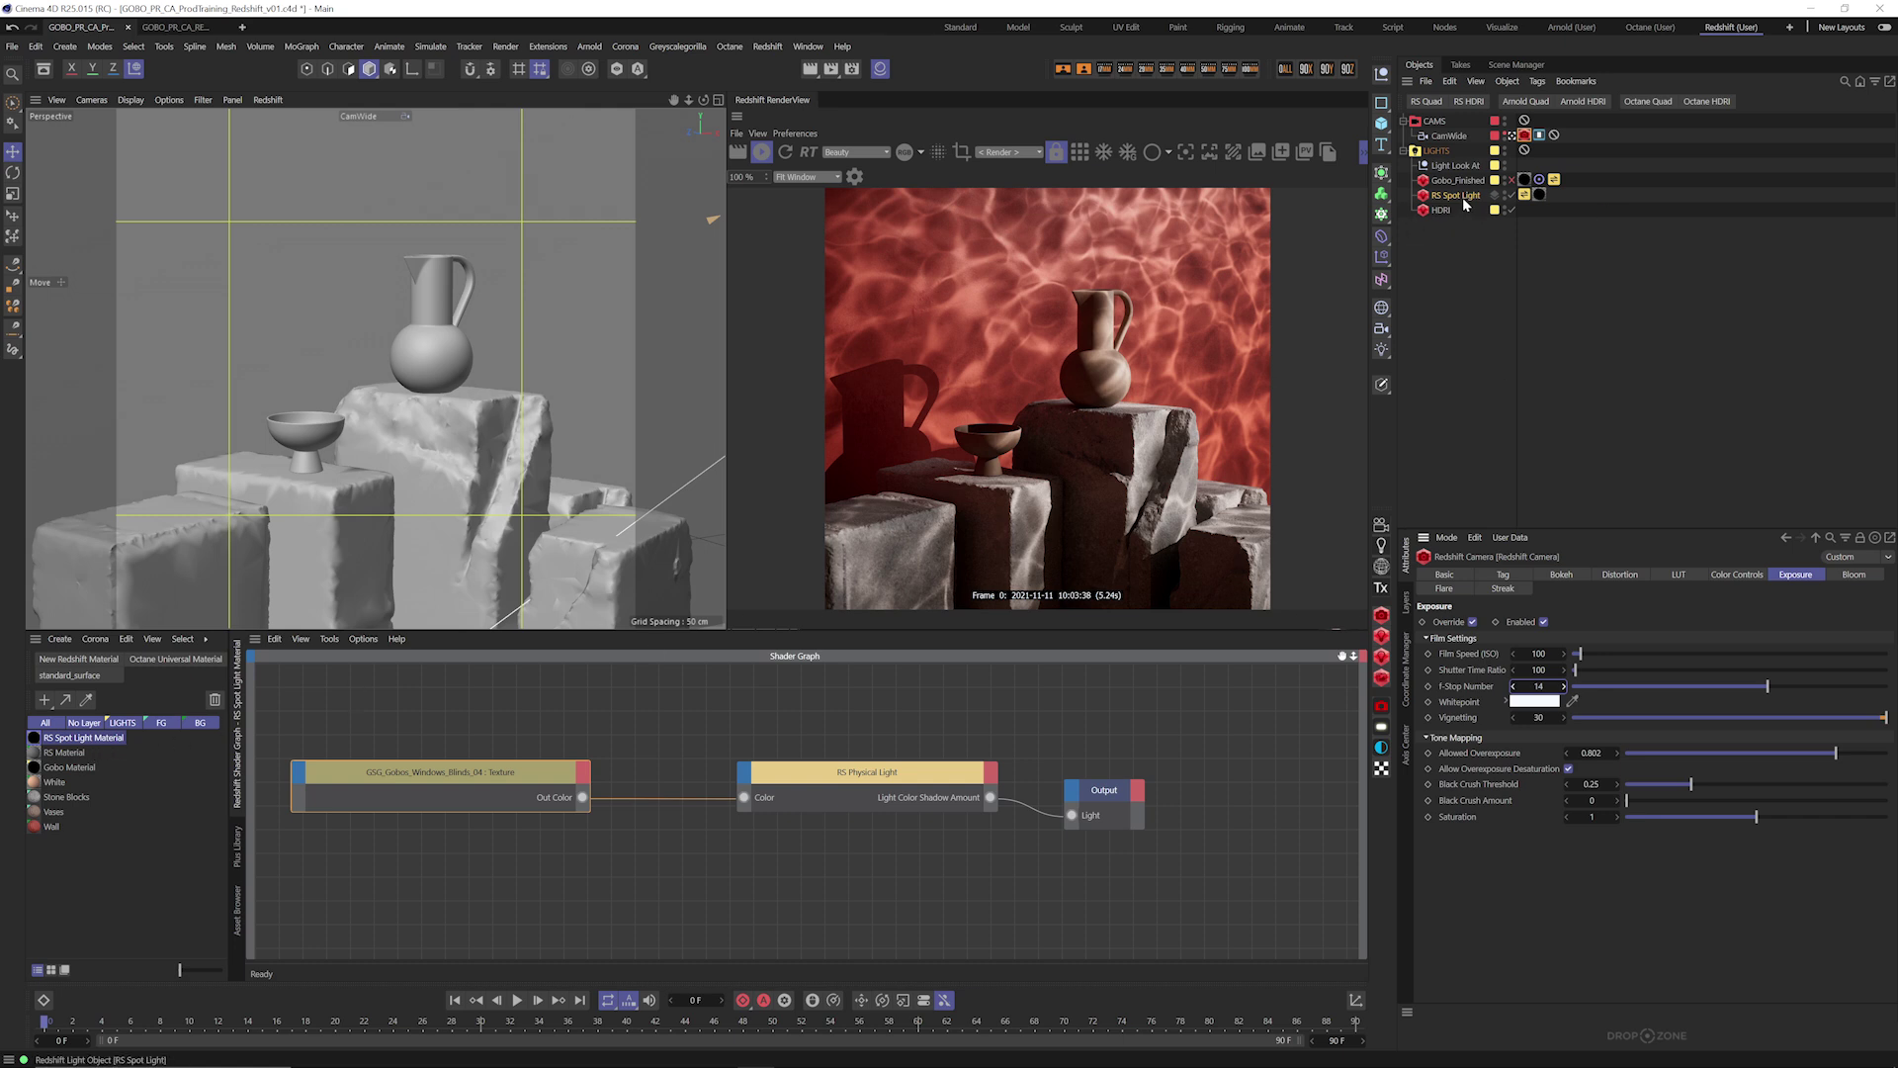
Load the Tree 09 gobo from the Plus Library into the spot light's texture through its HDRI Link tag.
left_click(237, 847)
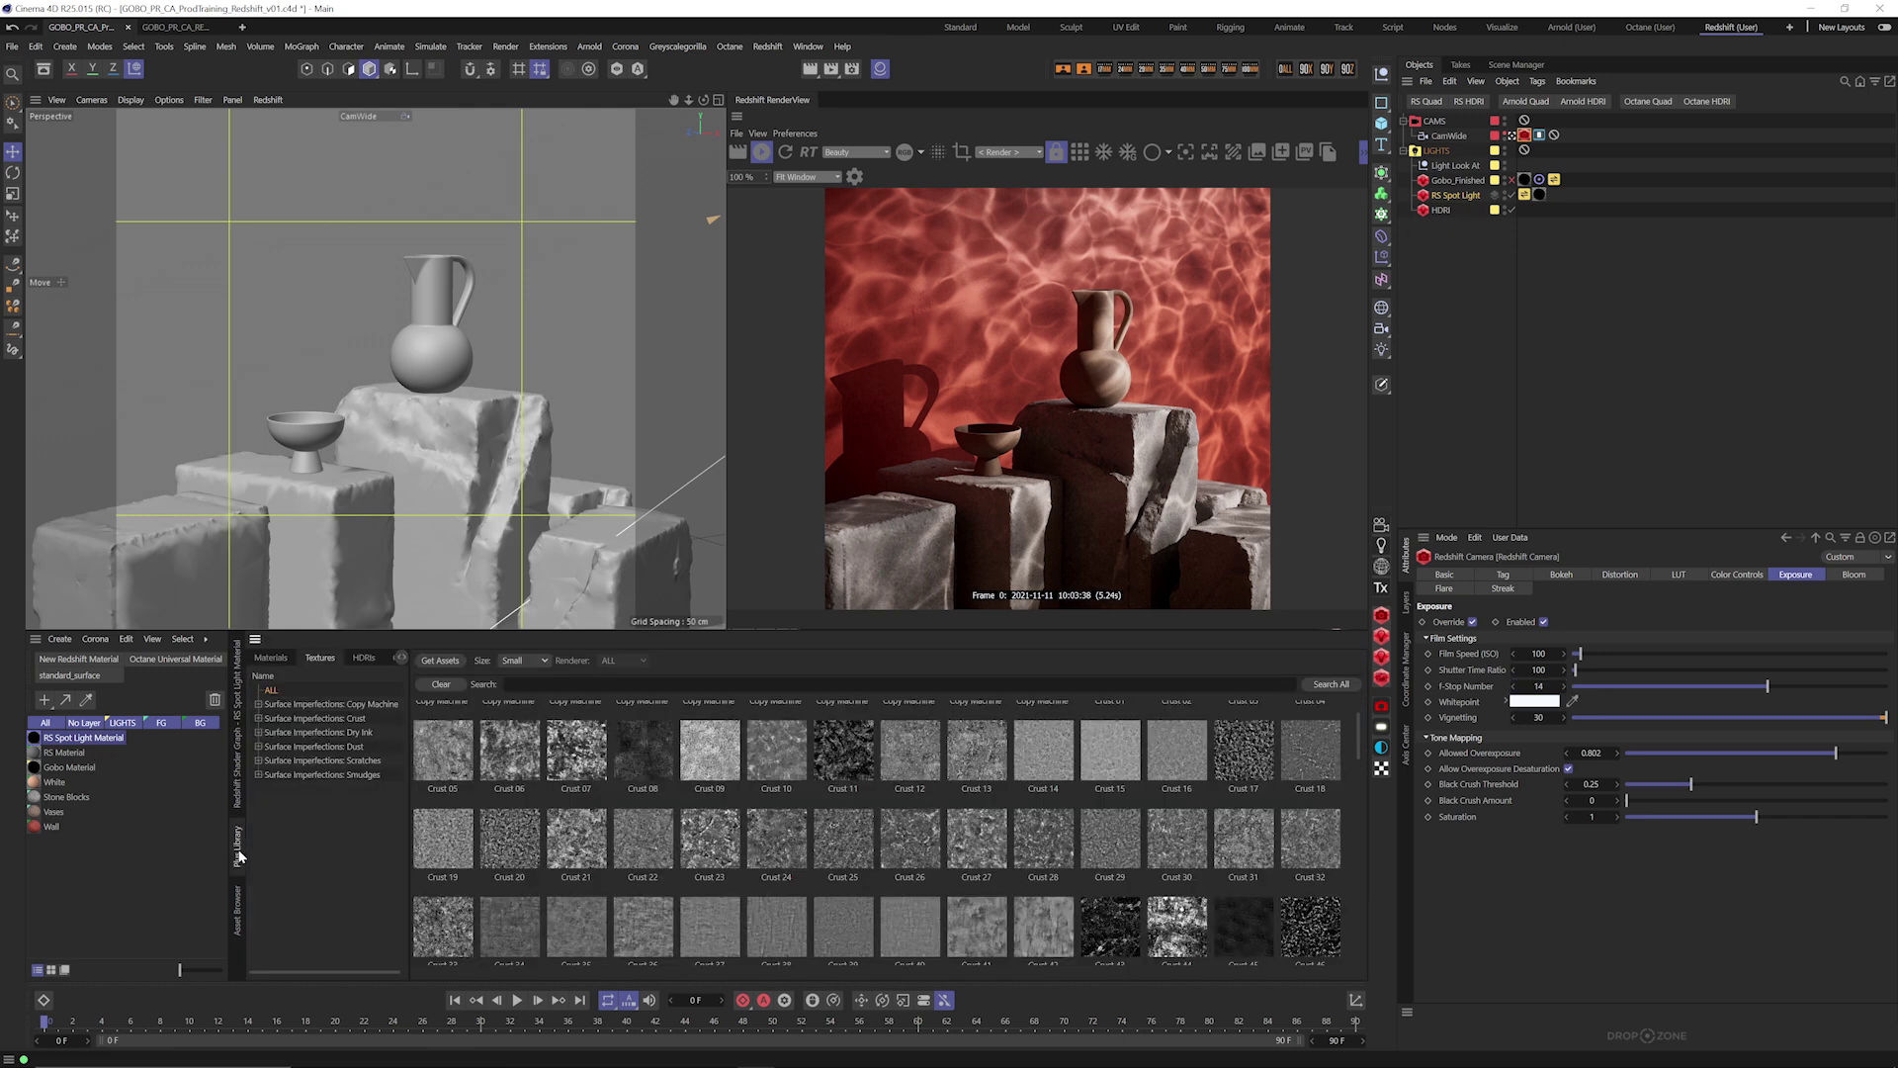
left_click(1457, 197)
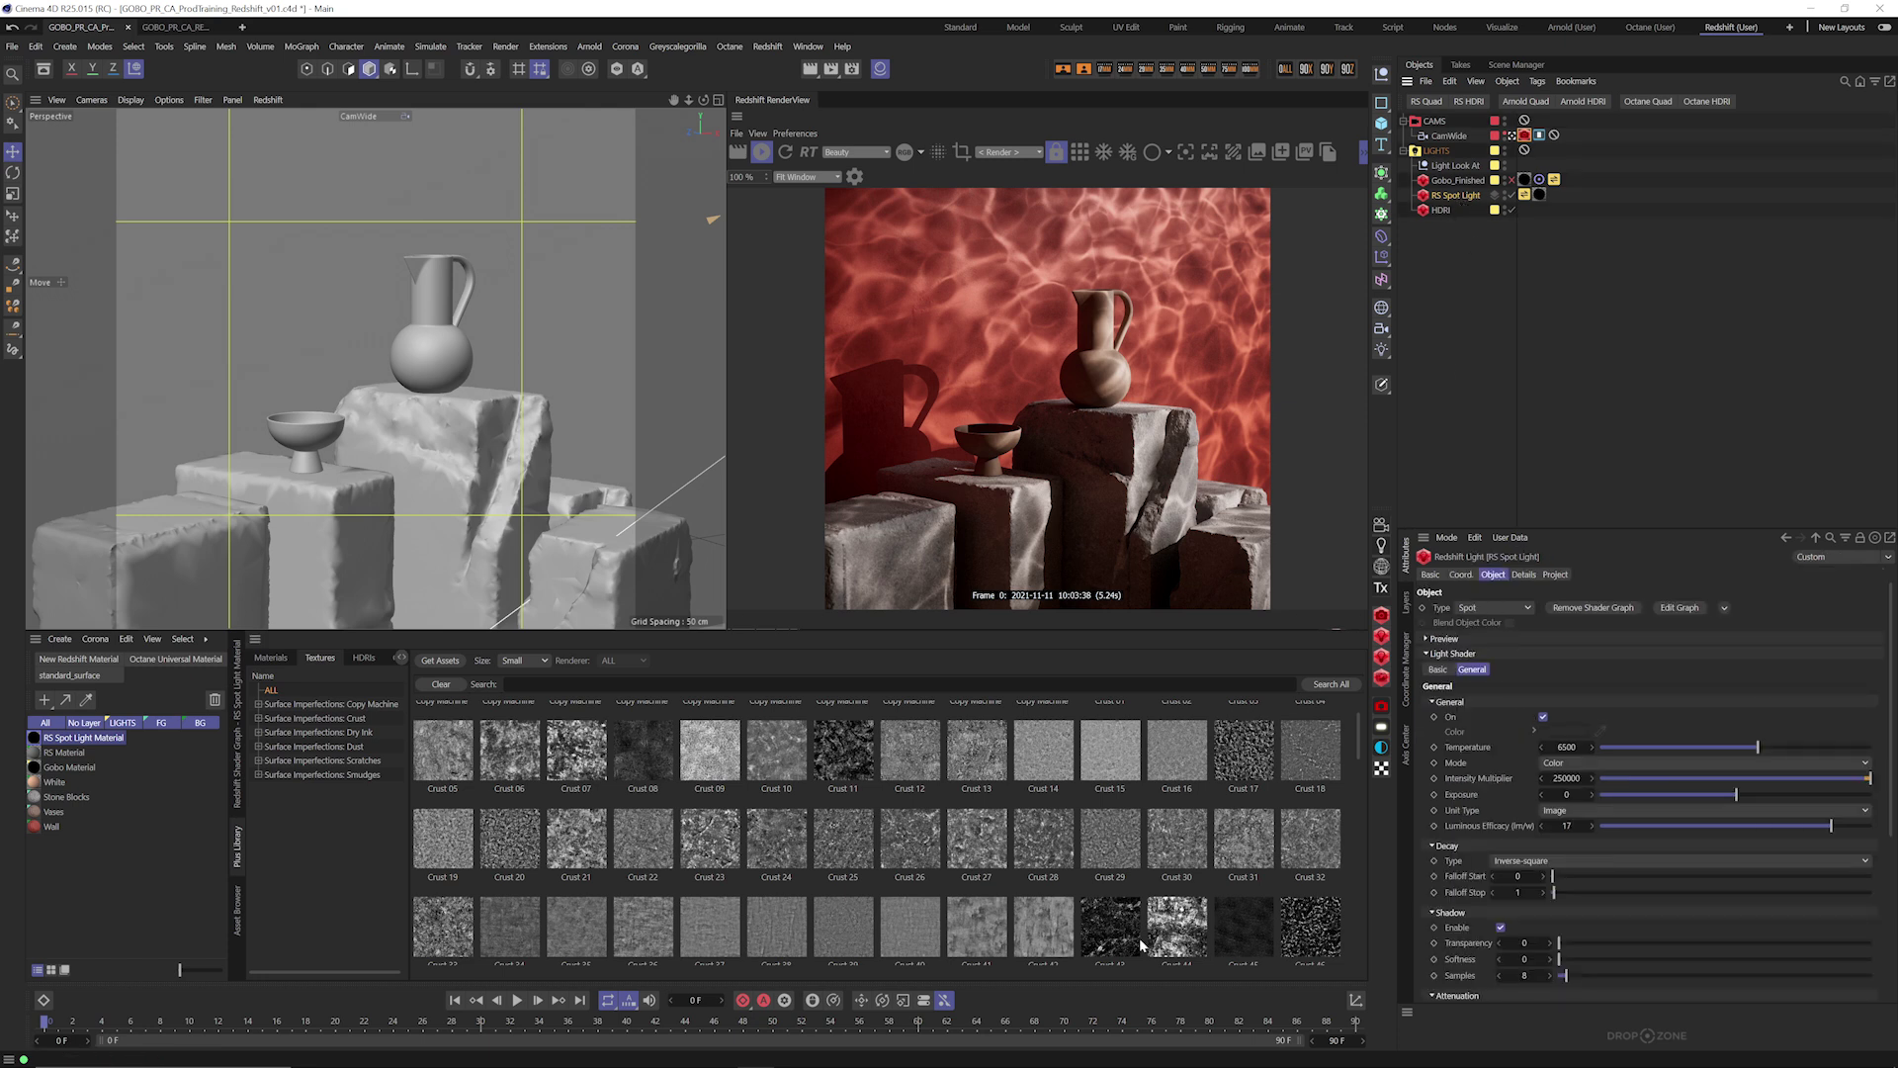
left_click(400, 659)
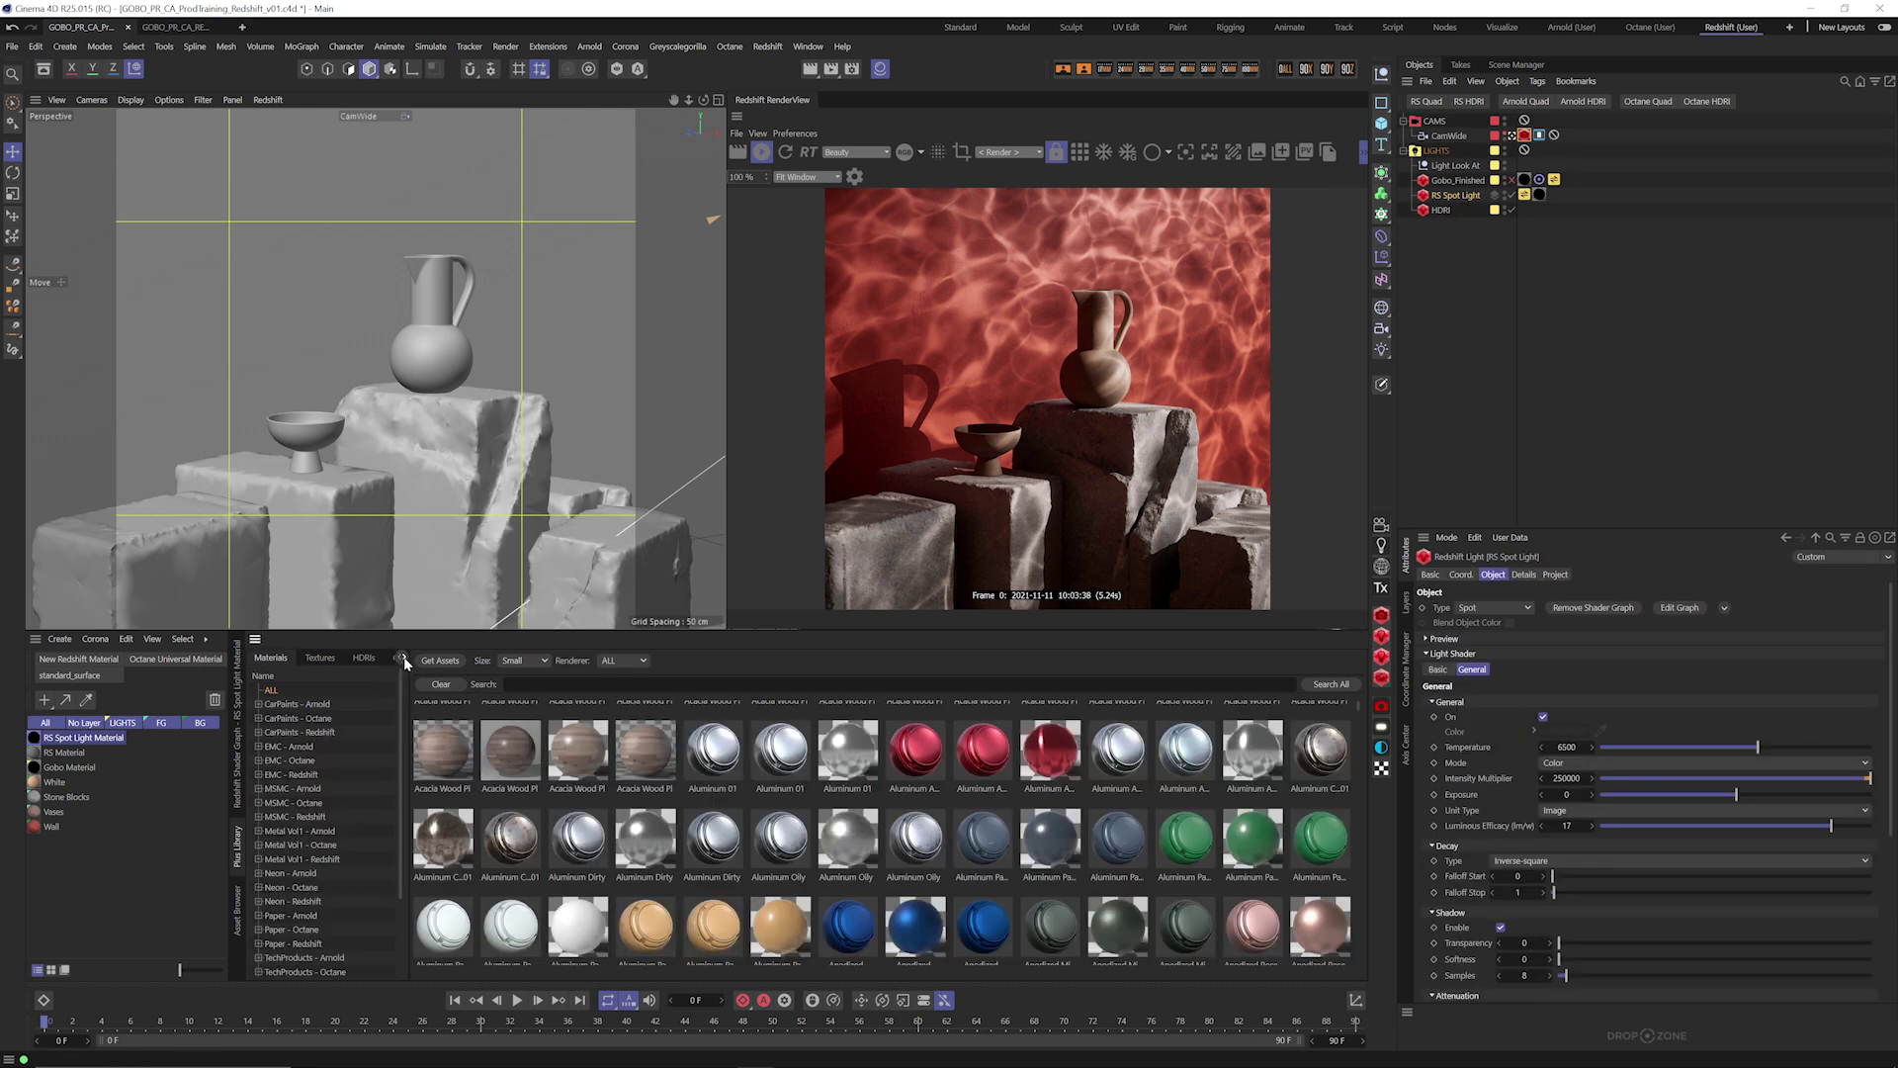
left_click(391, 660)
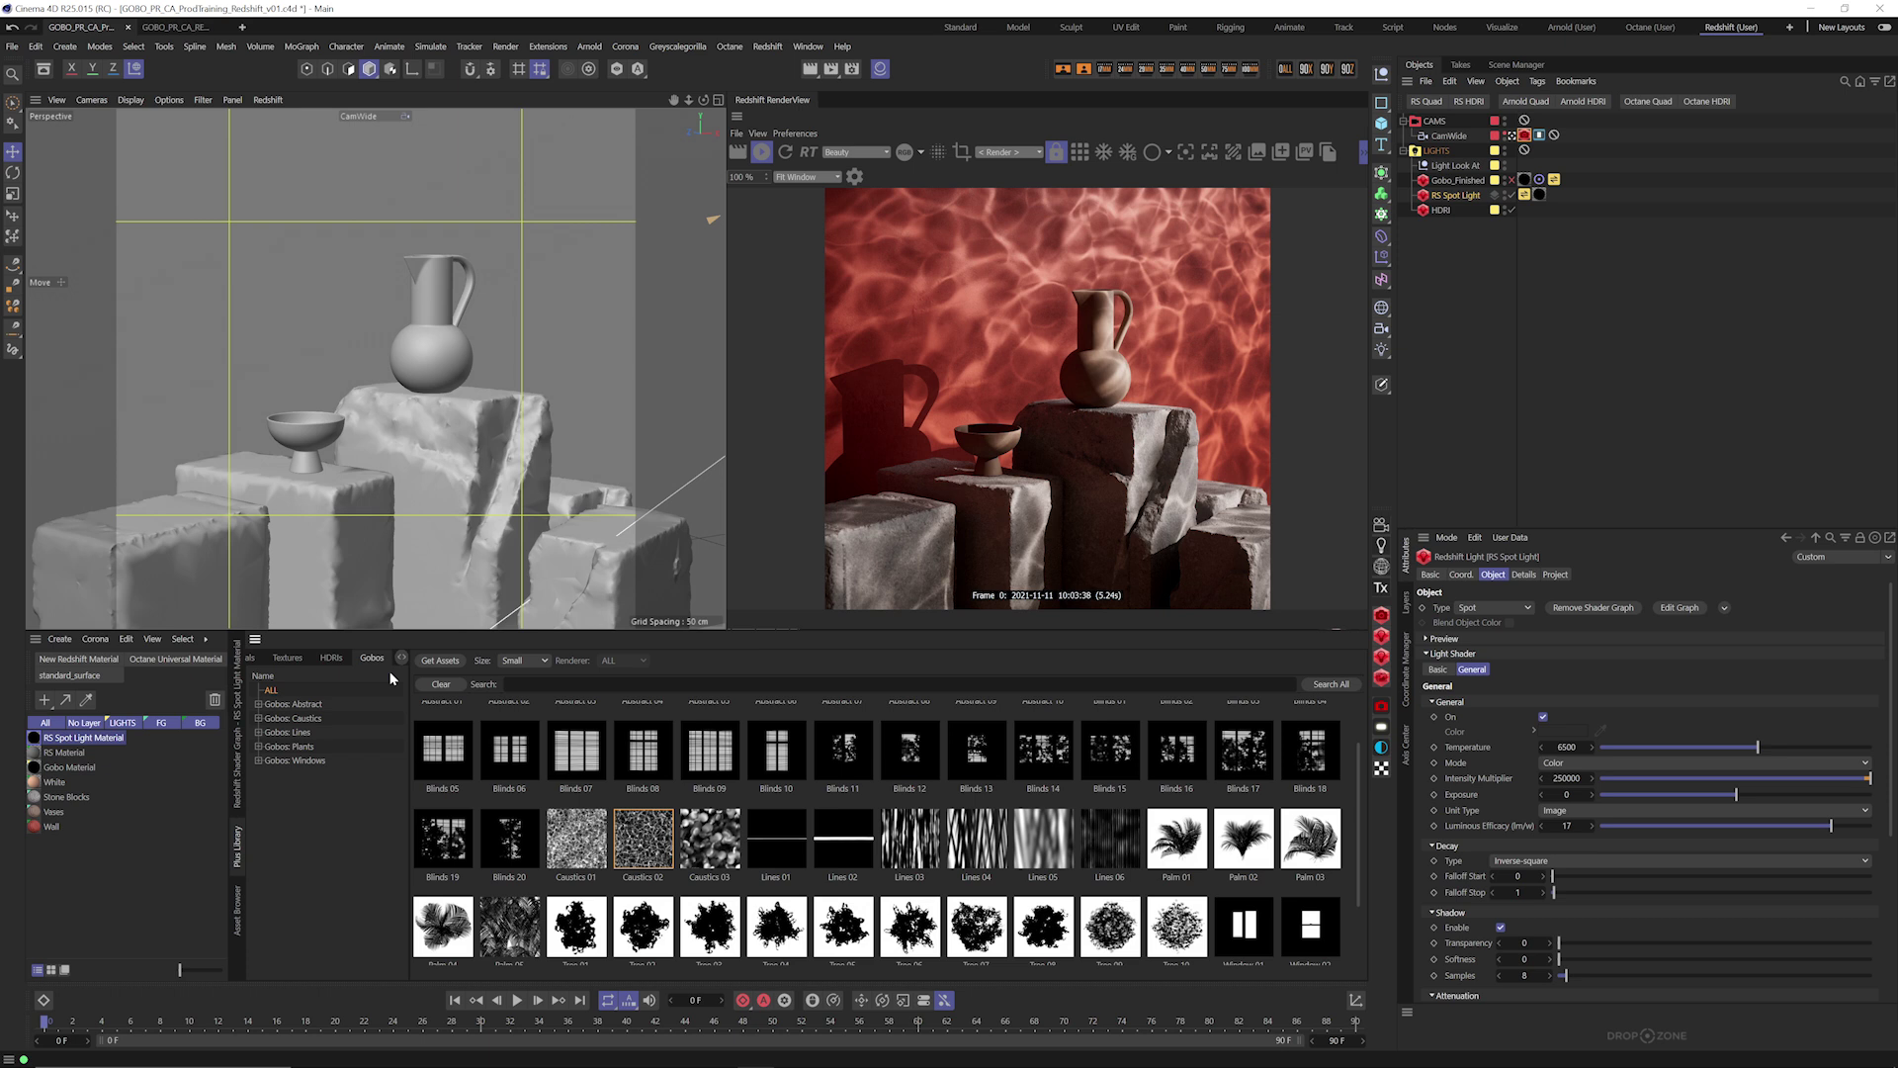
scroll(1345, 883, "down", 2)
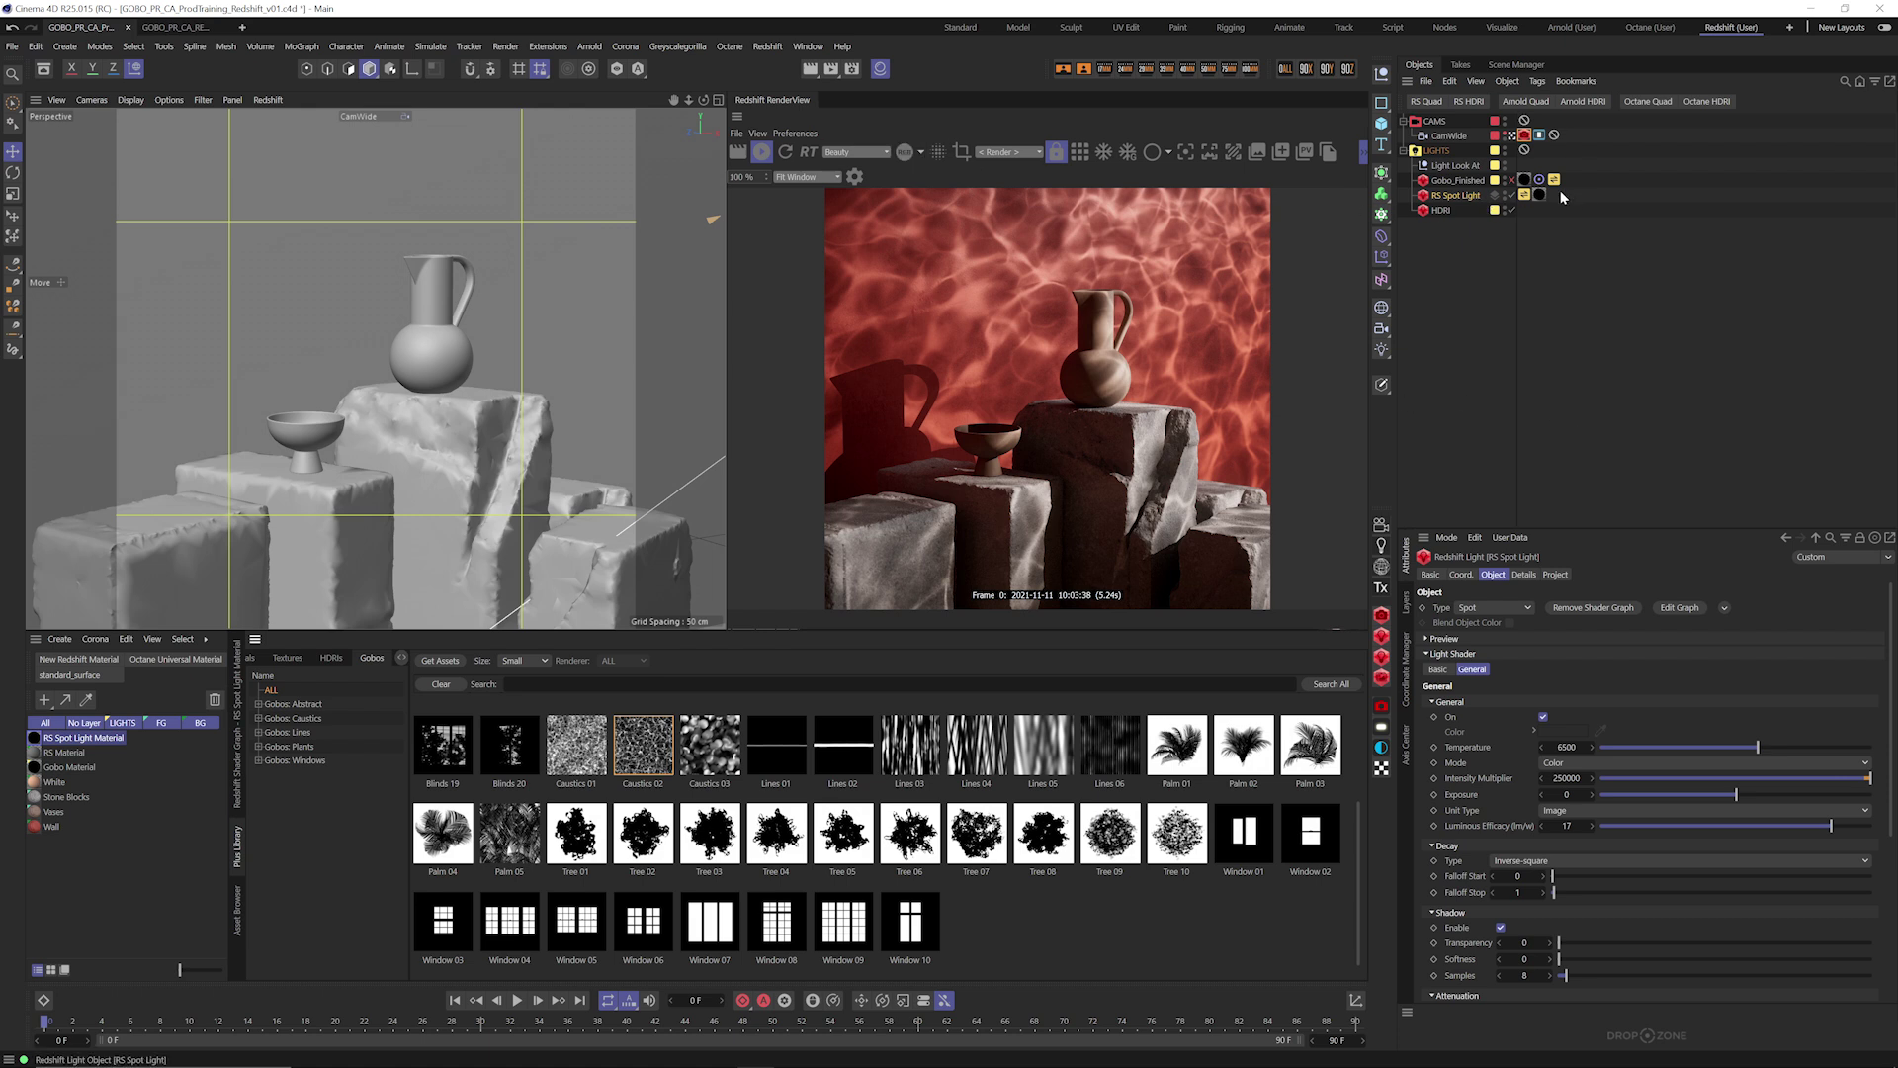
left_click(1523, 195)
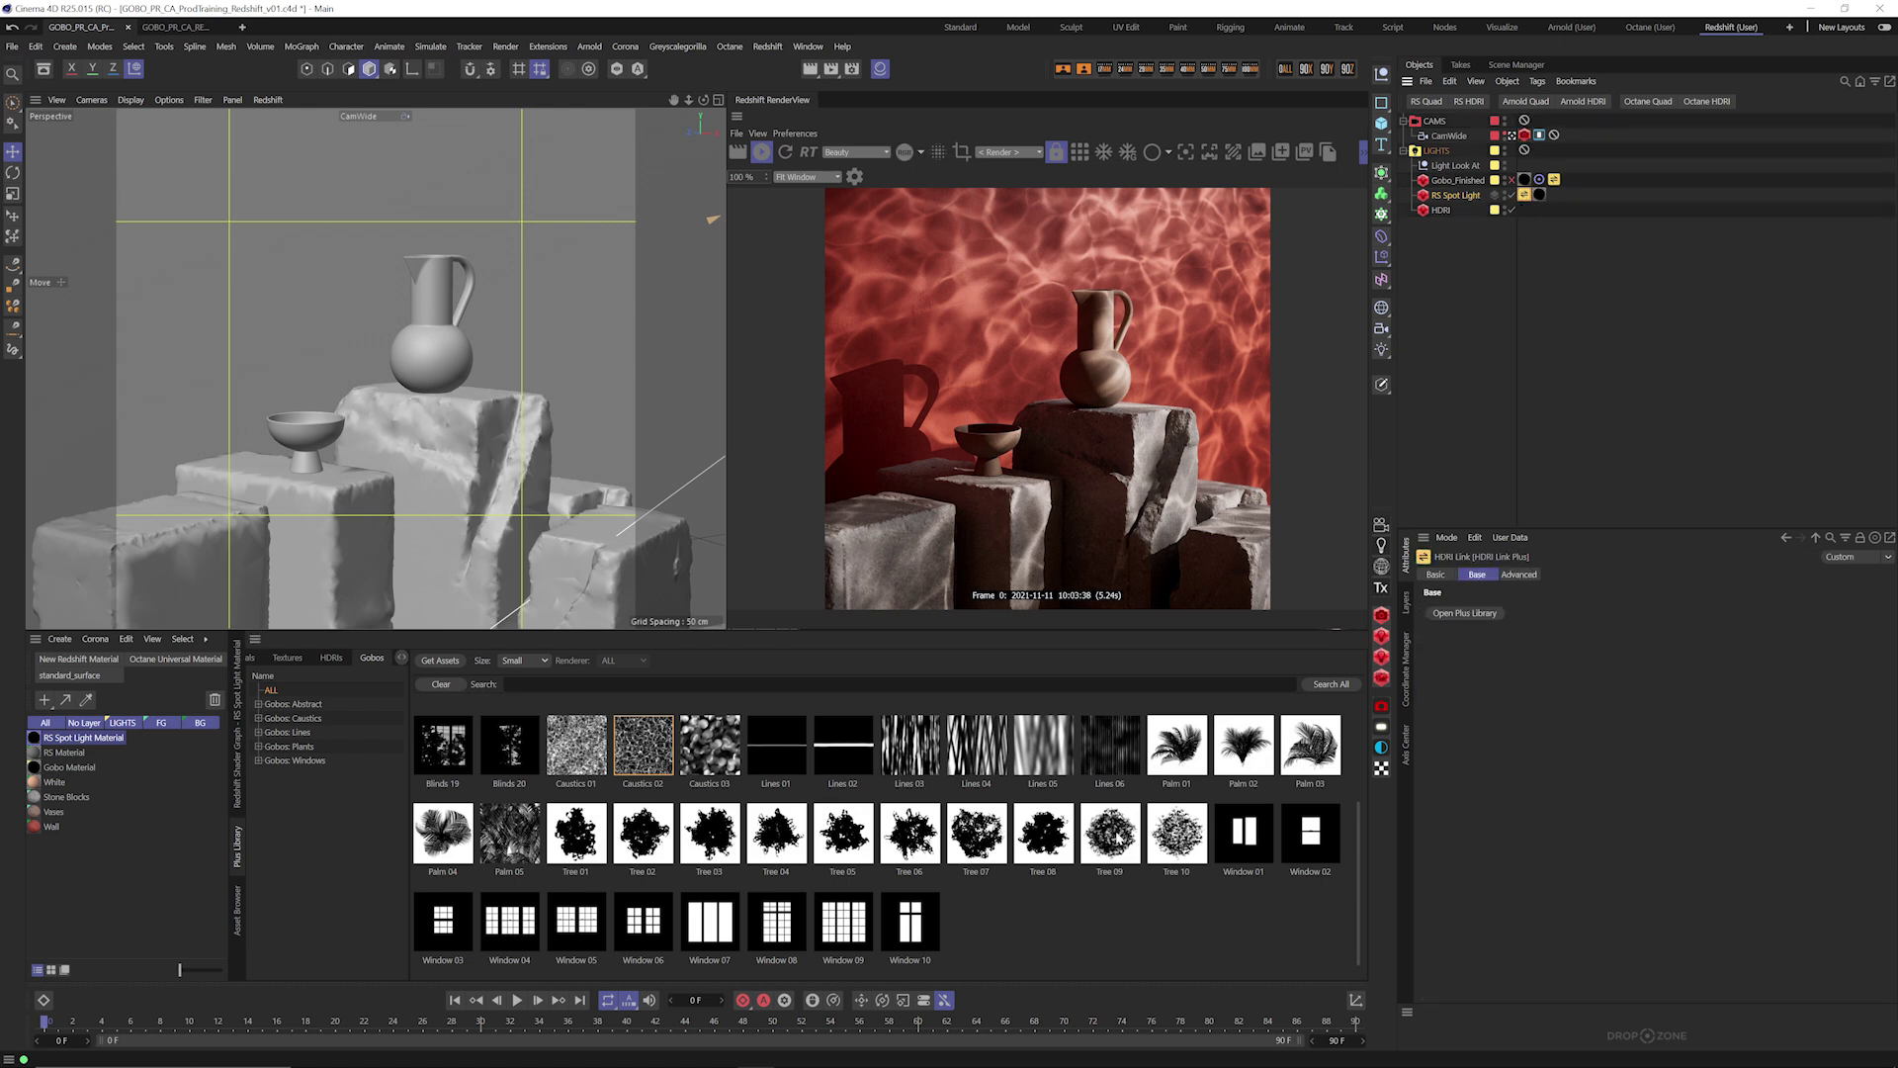
left_click(1127, 839)
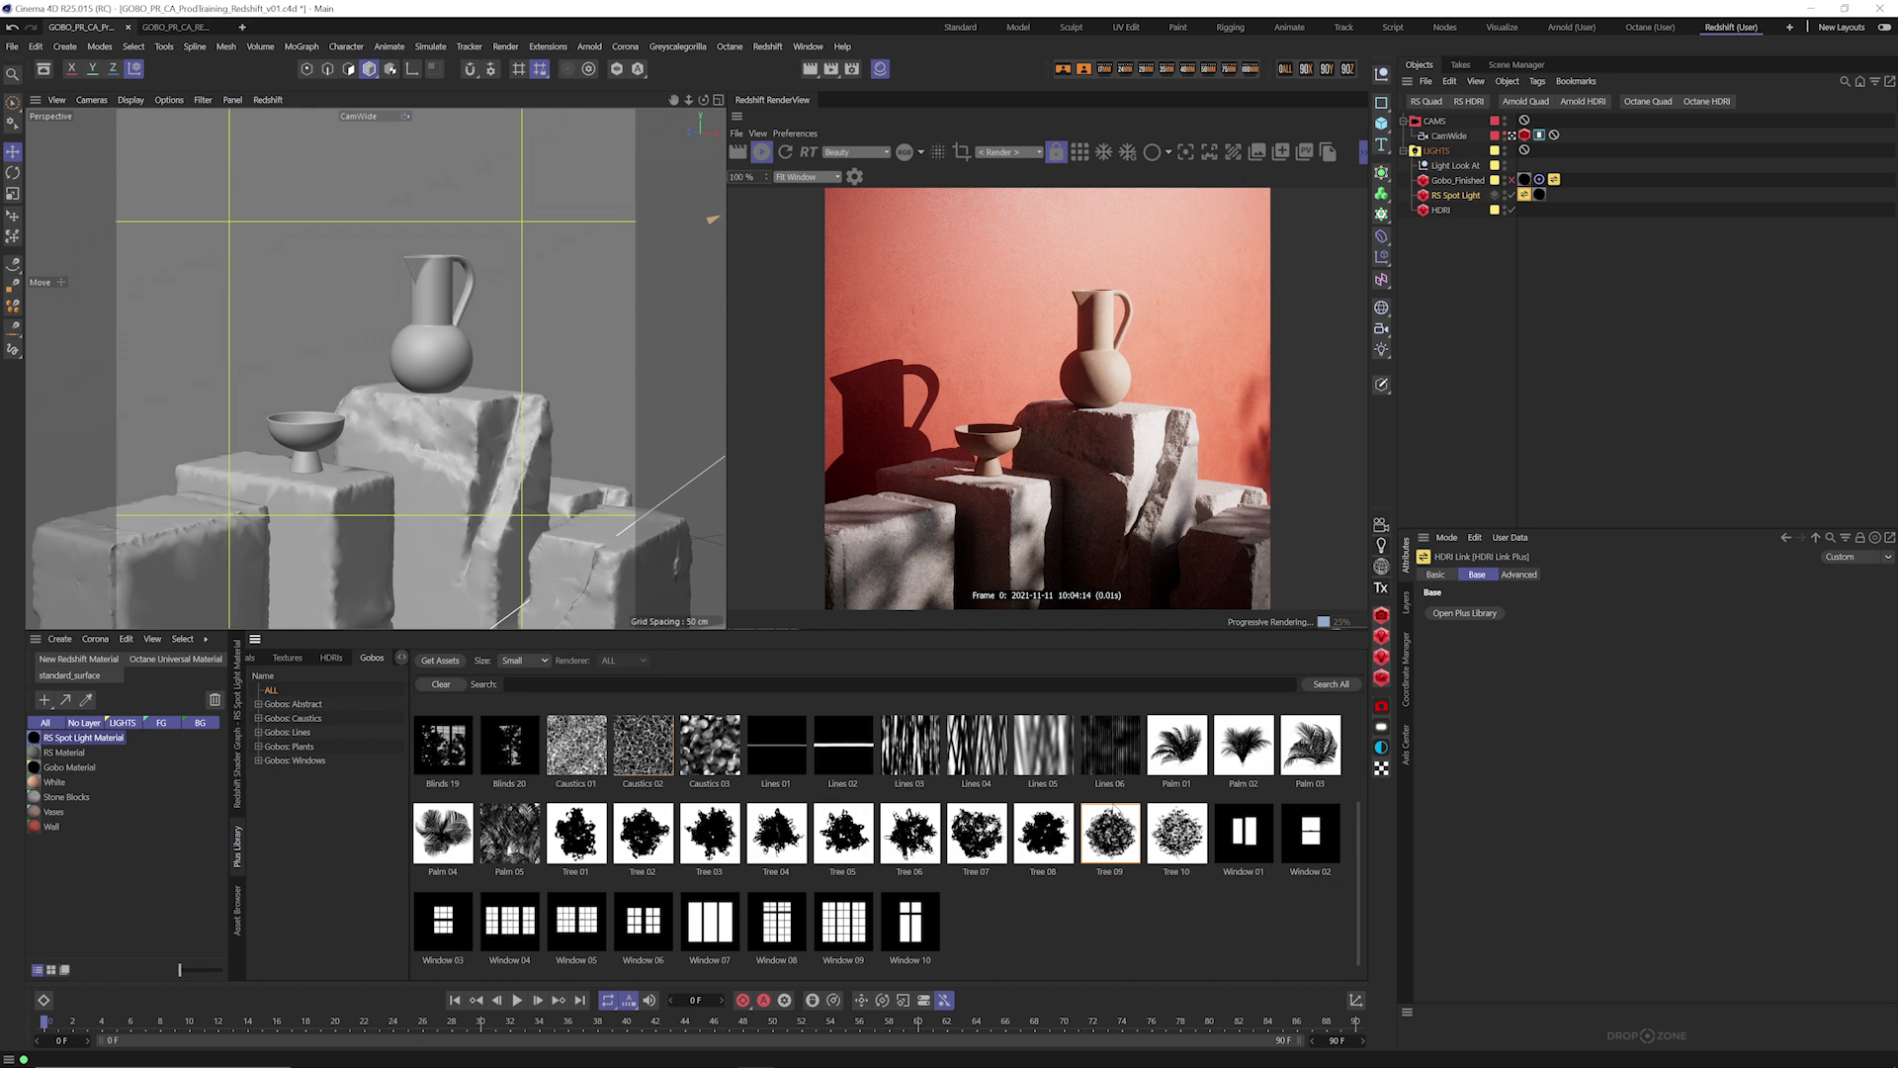
Shift the Offset of the Tree 09 gobo texture node and set both of its Scale values to 1.
left_click(240, 768)
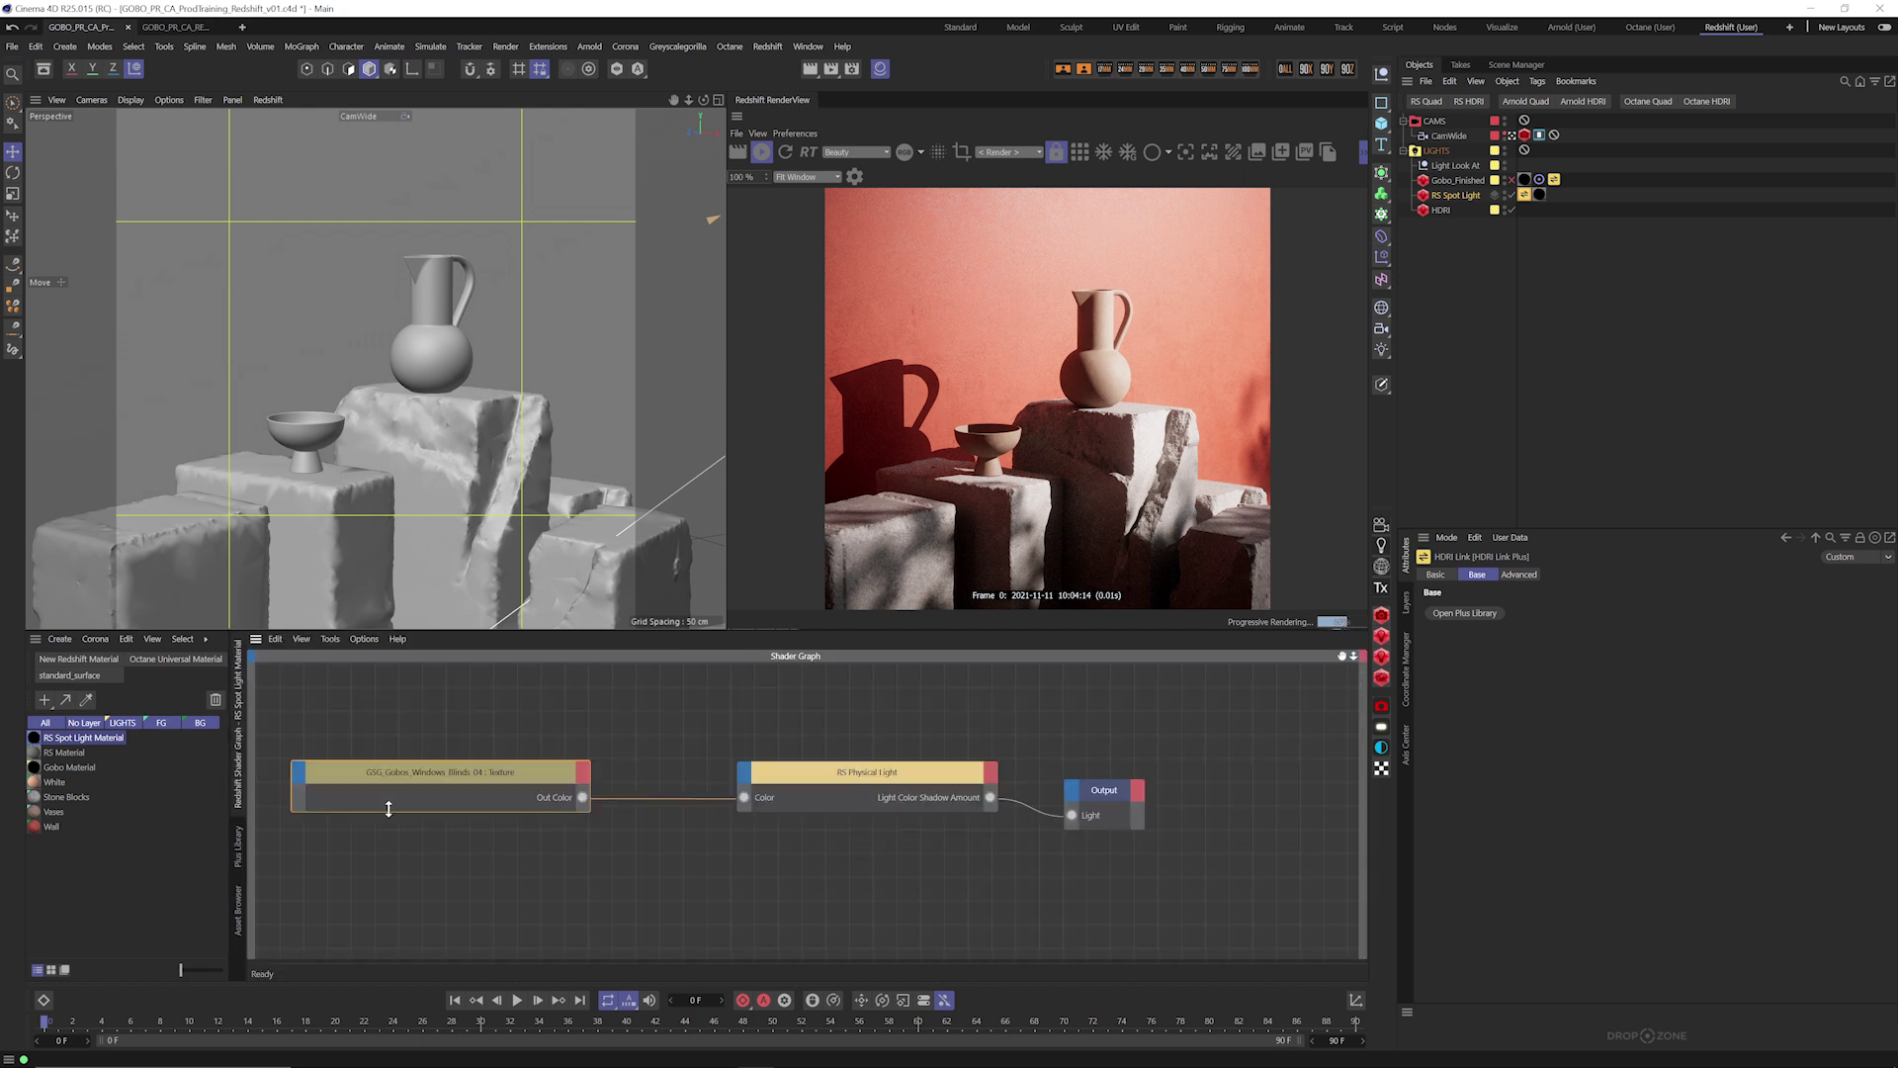
left_click(534, 781)
mouse_move(1530, 886)
left_mouse_down()
mouse_move(1380, 882)
mouse_move(1501, 888)
left_mouse_up()
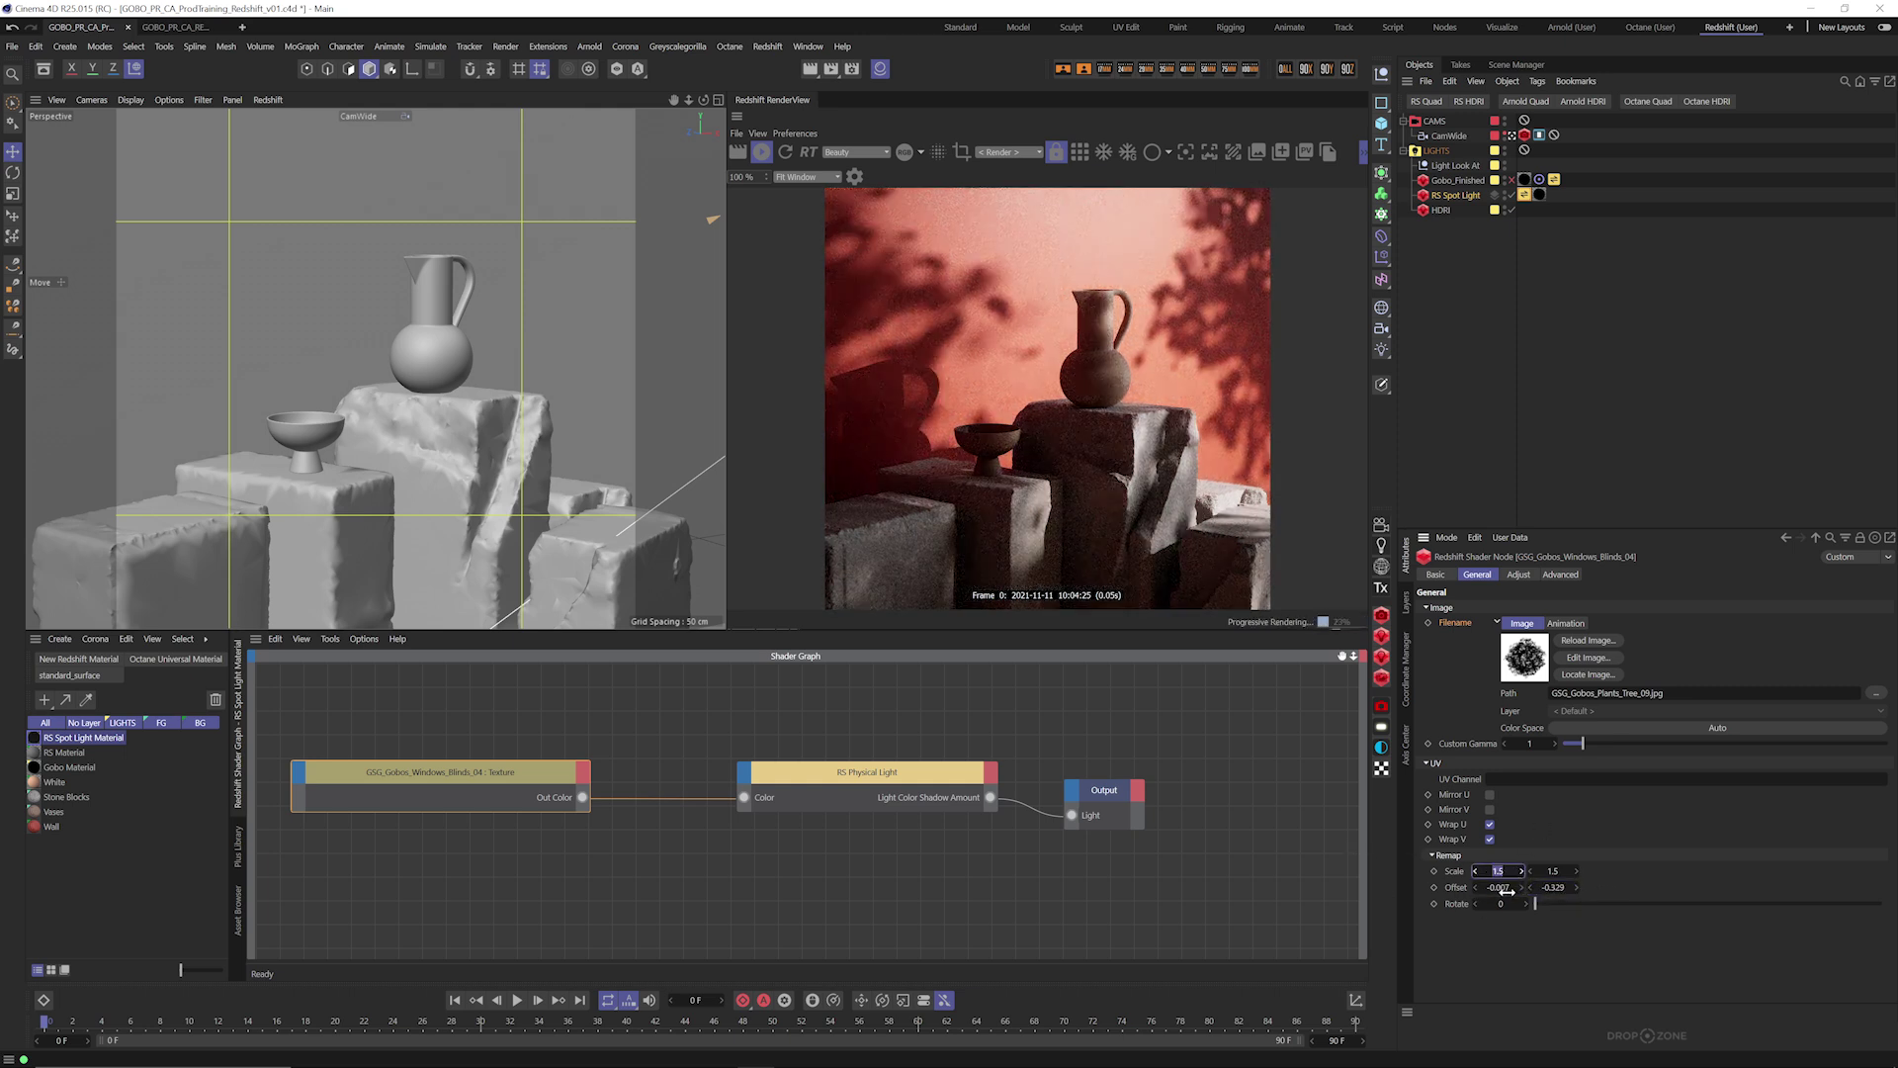
type("1")
key("Return")
left_click_drag(1555, 884, 1556, 884)
left_click(1555, 871)
type("1")
key("Return")
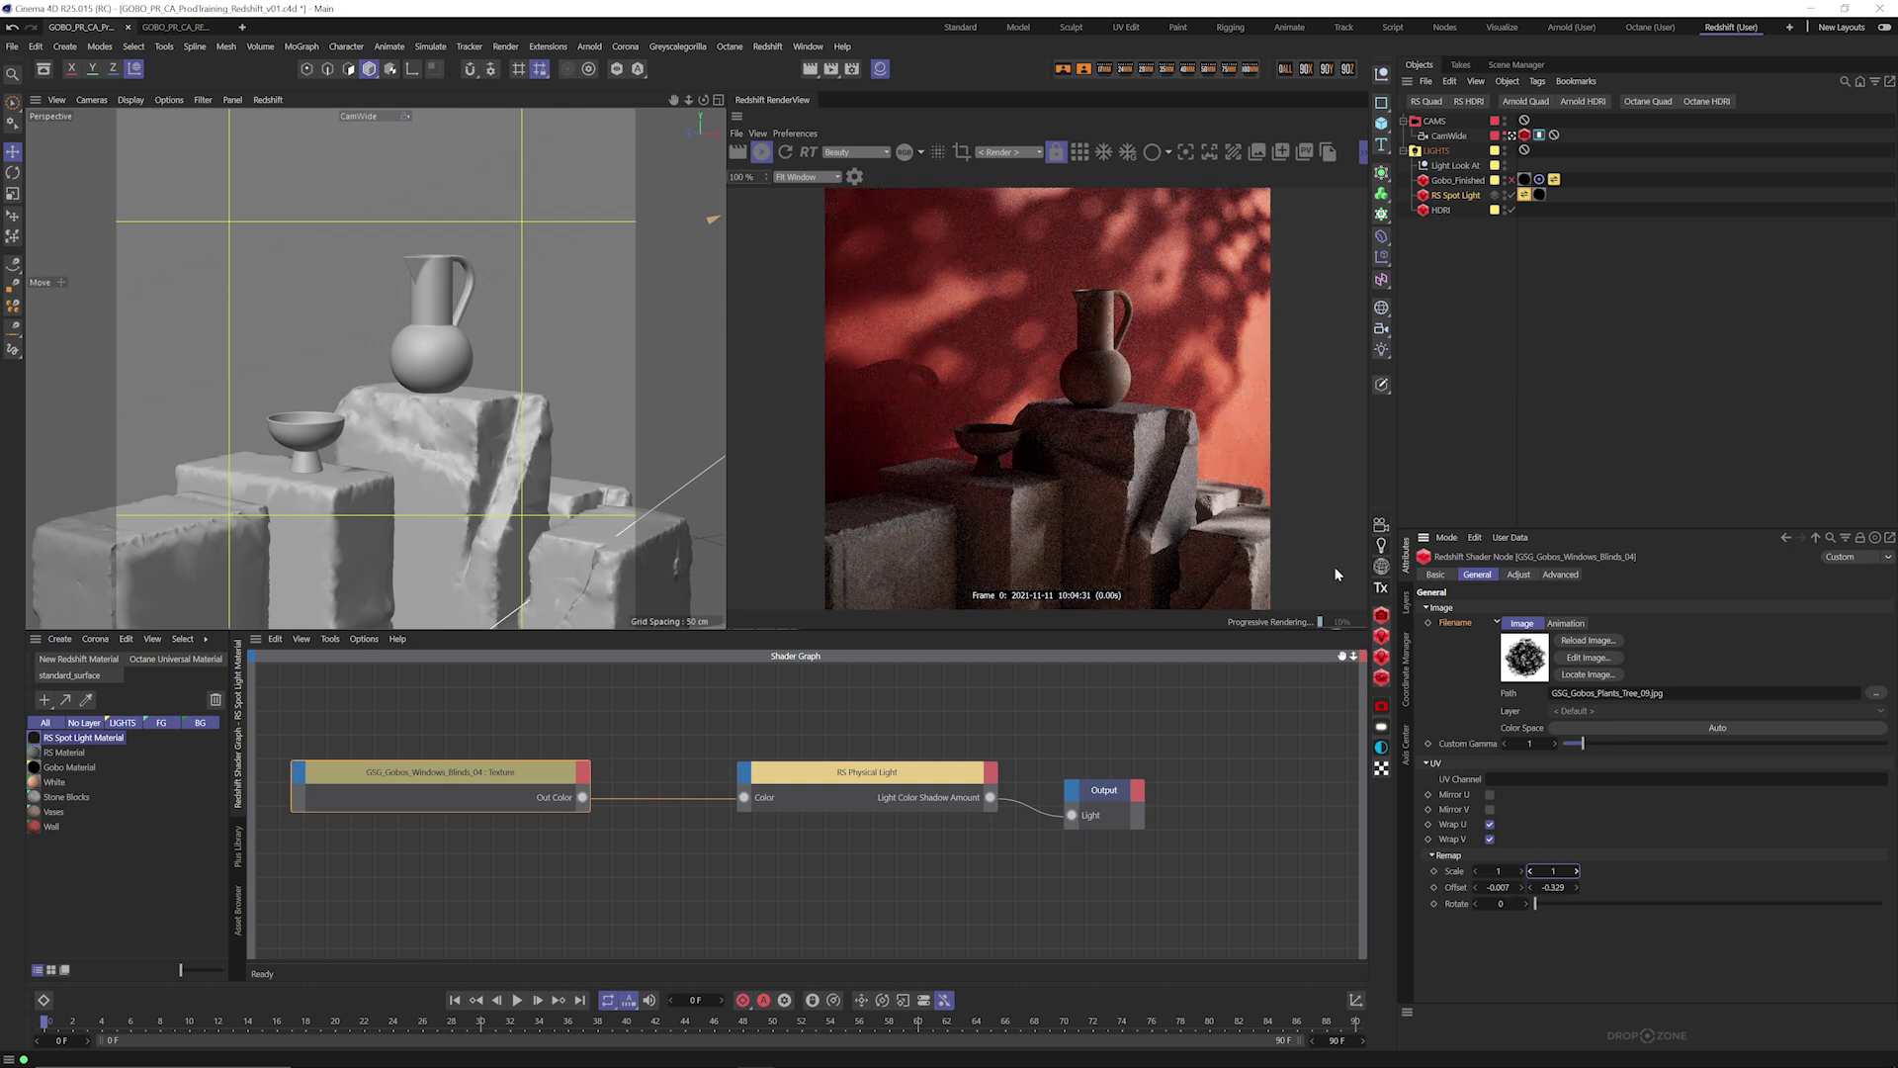
left_click_drag(1518, 887, 1475, 883)
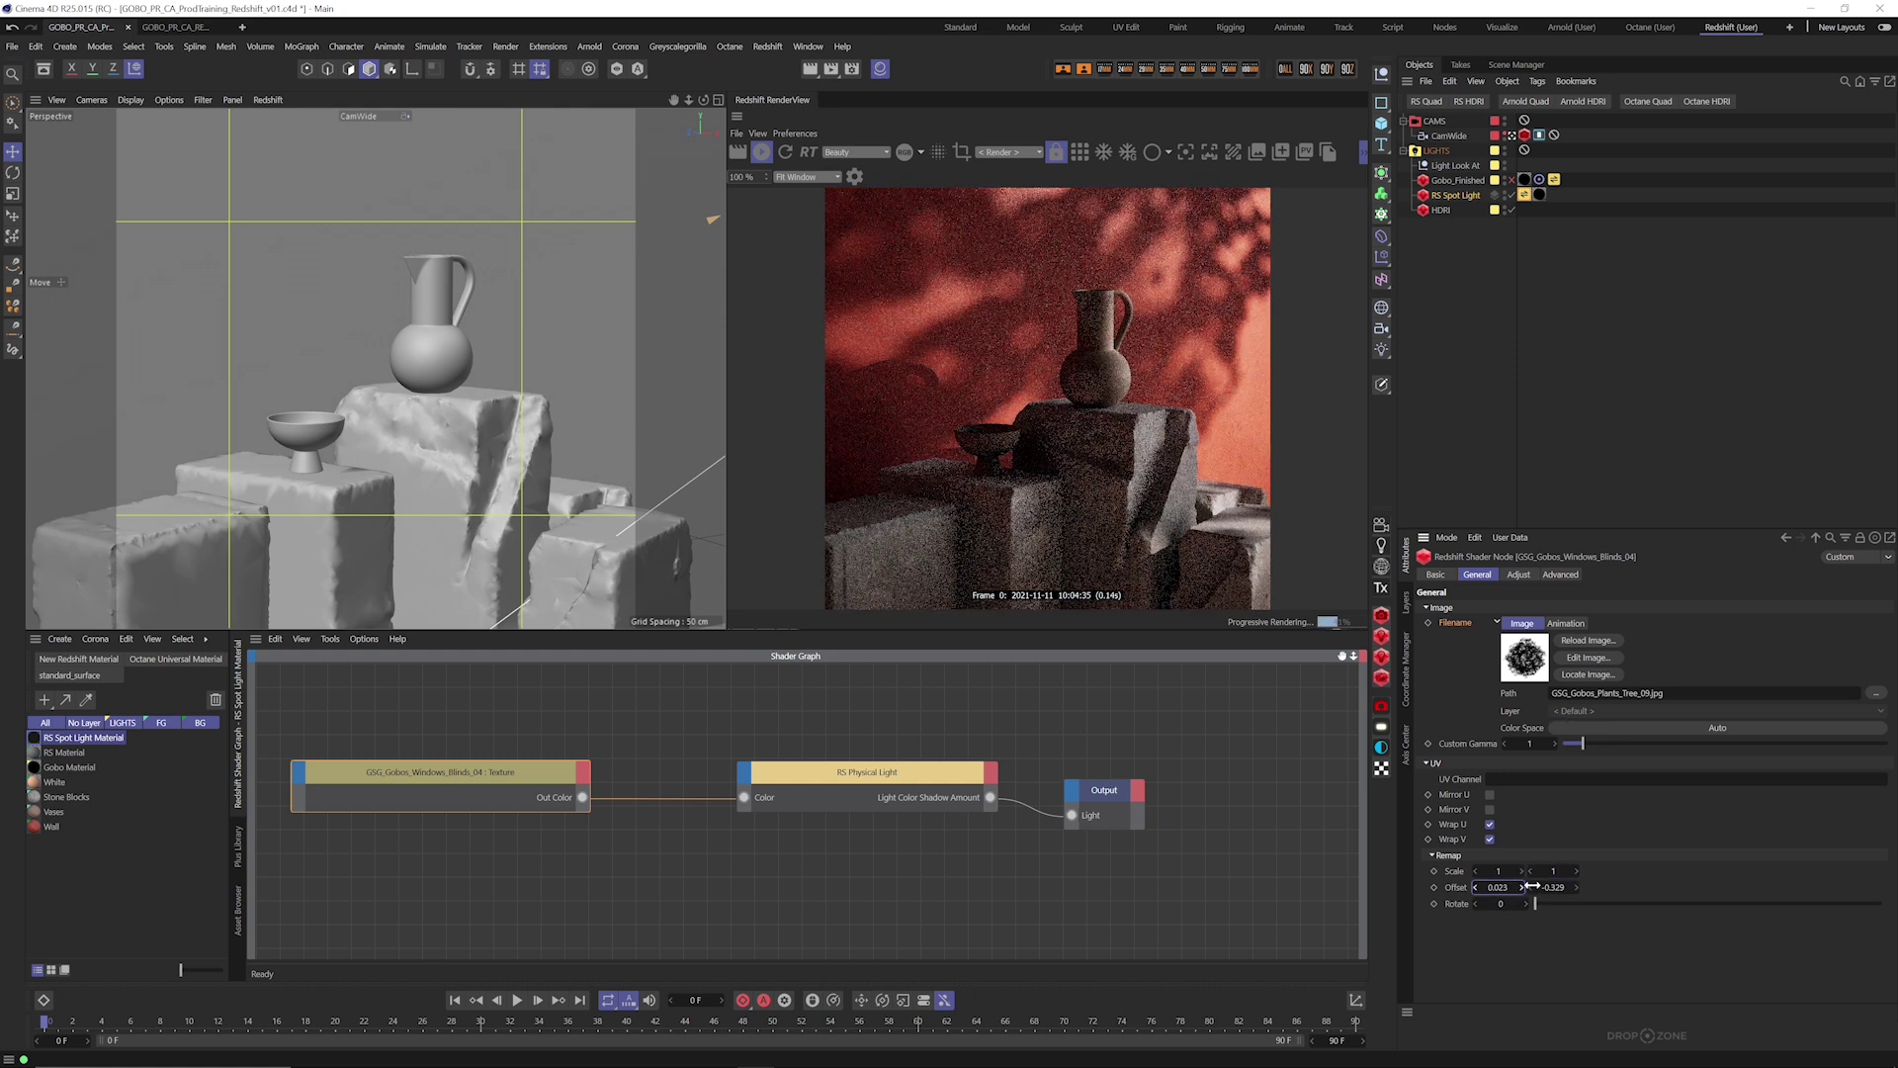
Set the RS Spot Light's Exposure to 1.
left_click(1461, 197)
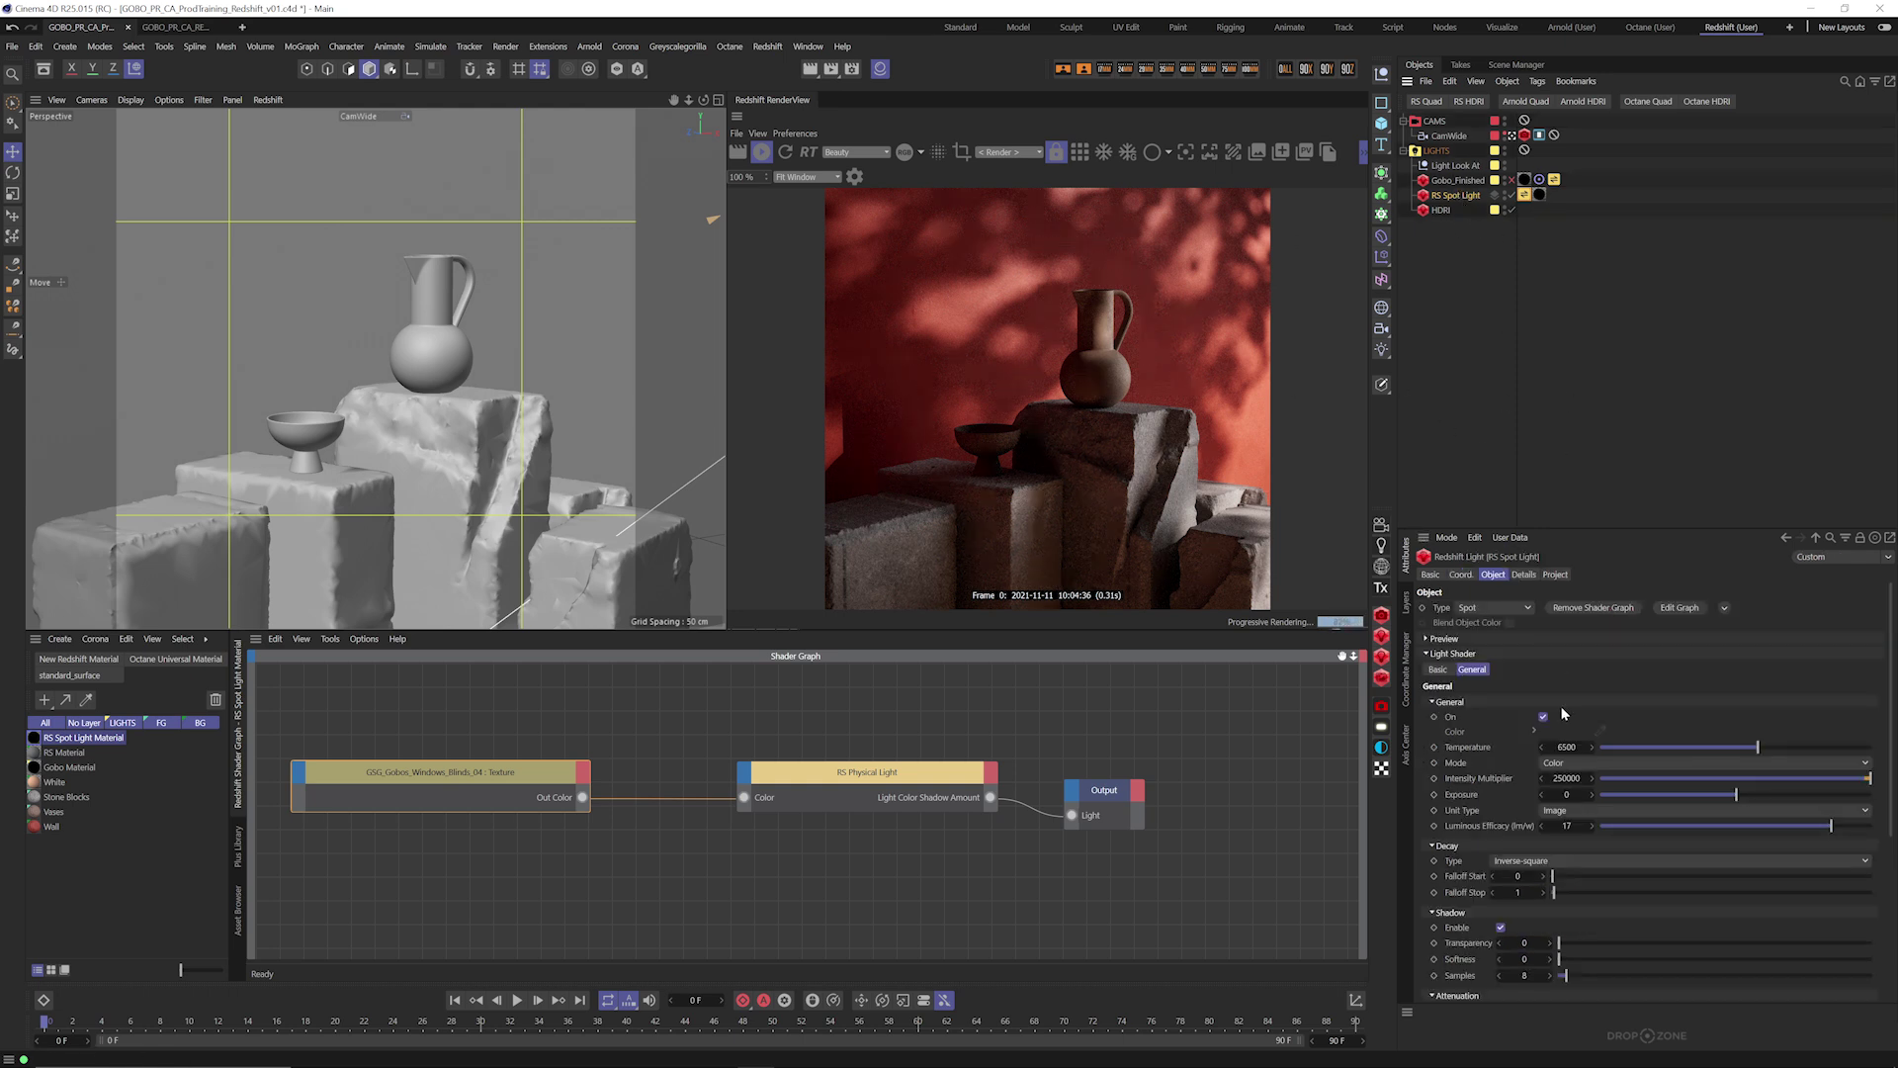
left_click(1524, 575)
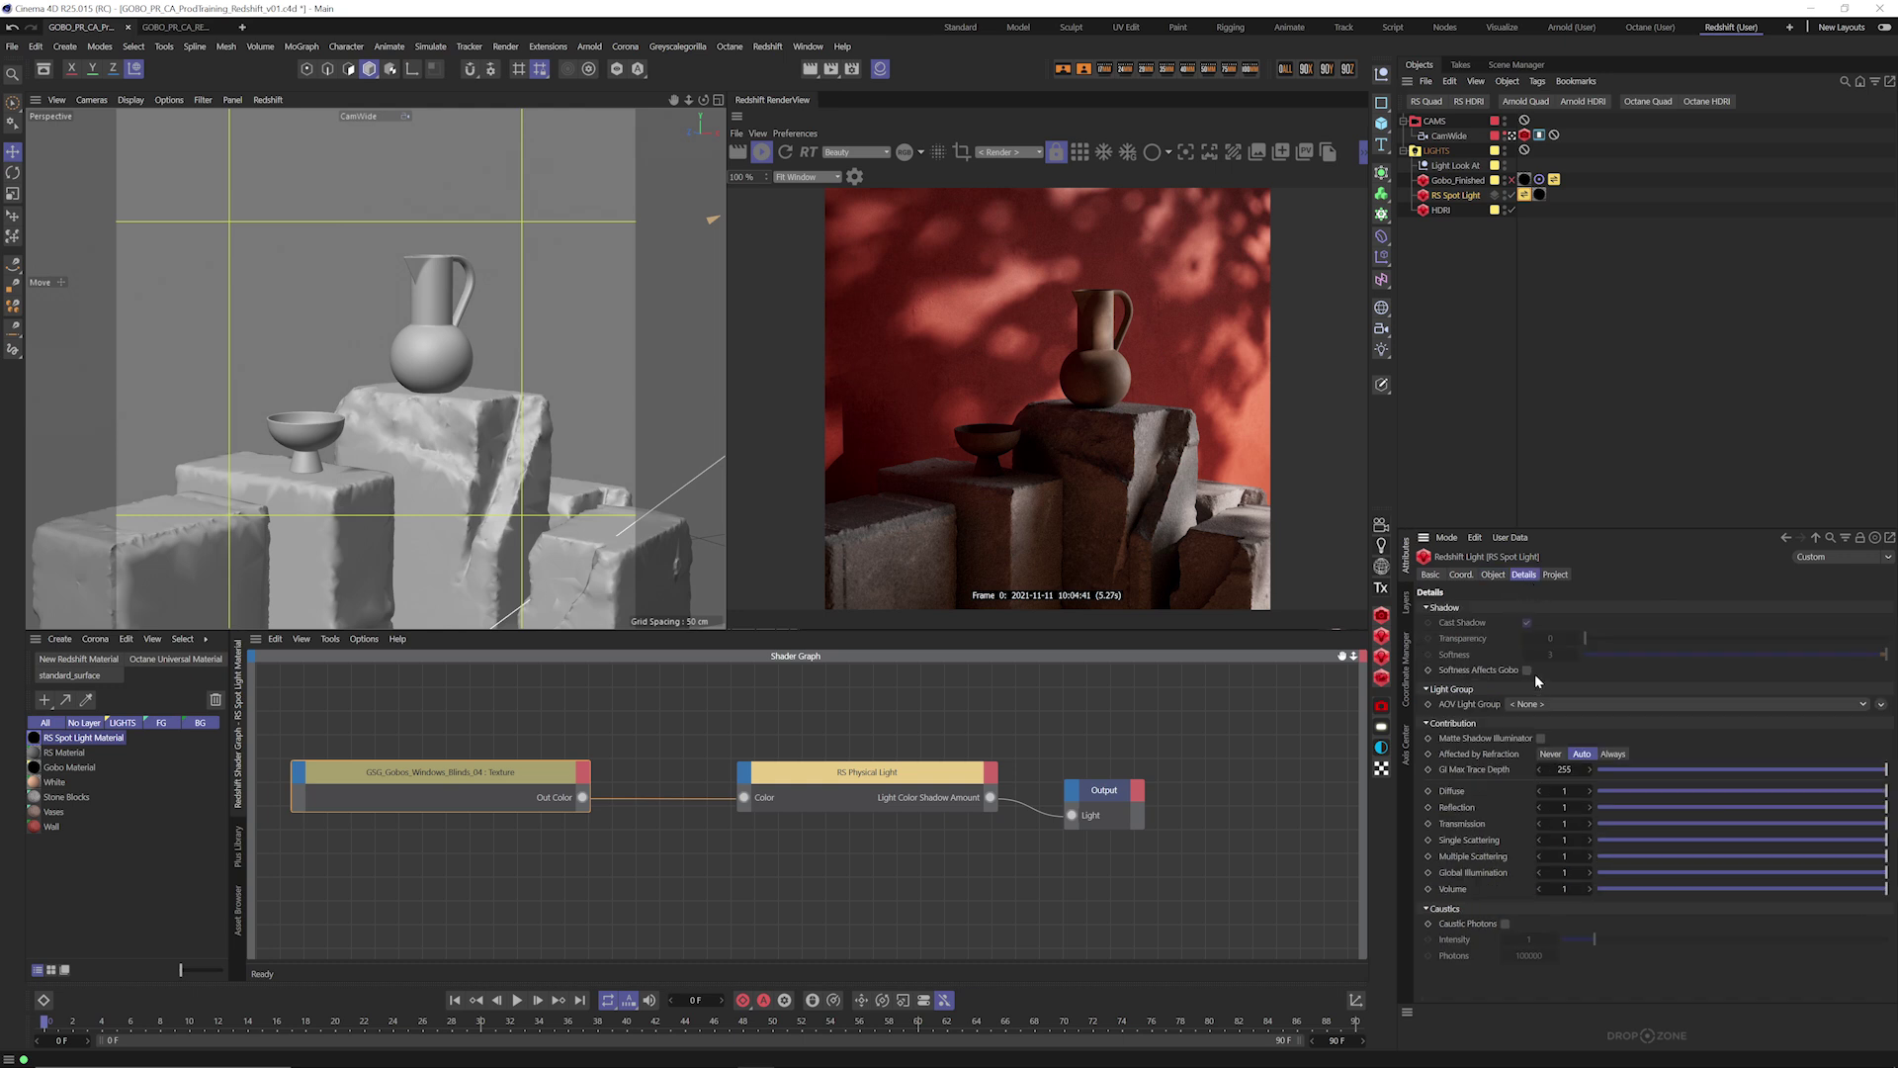
left_click(1492, 575)
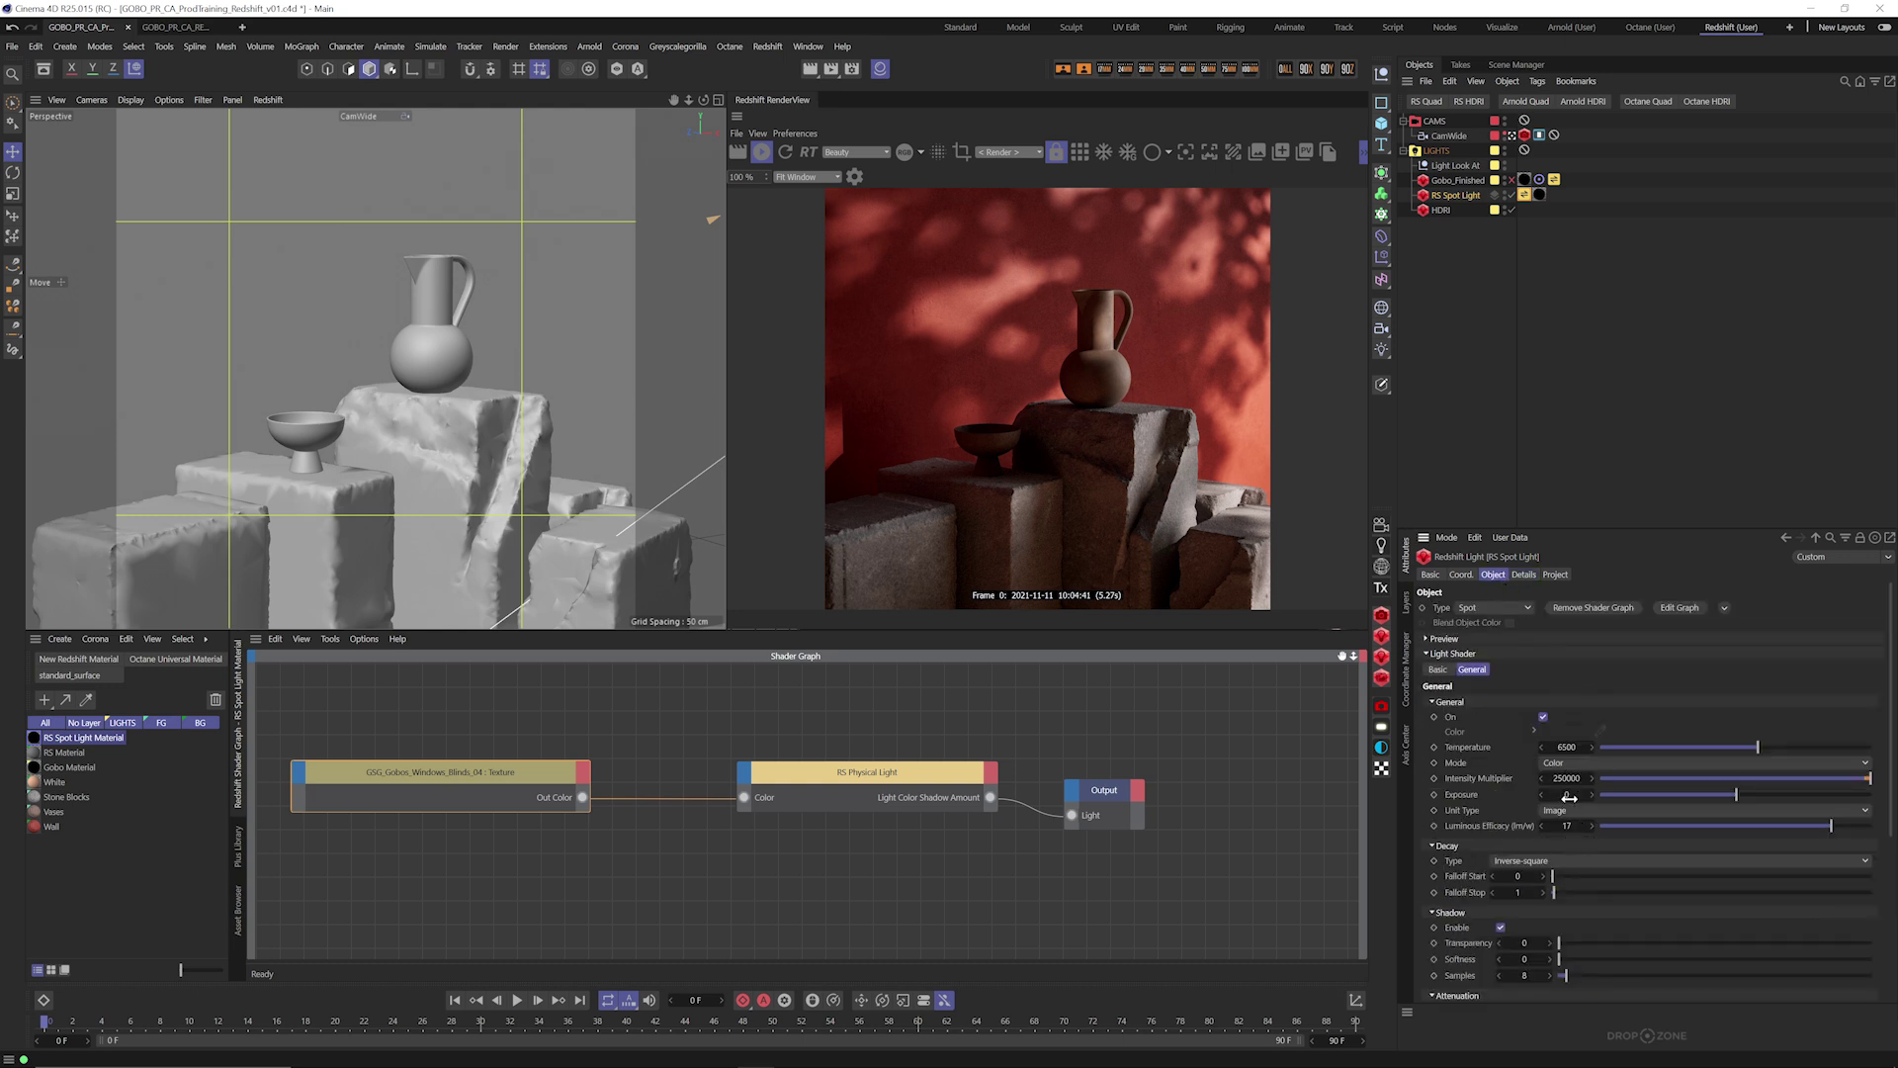
left_click(1567, 795)
type("1")
key("Return")
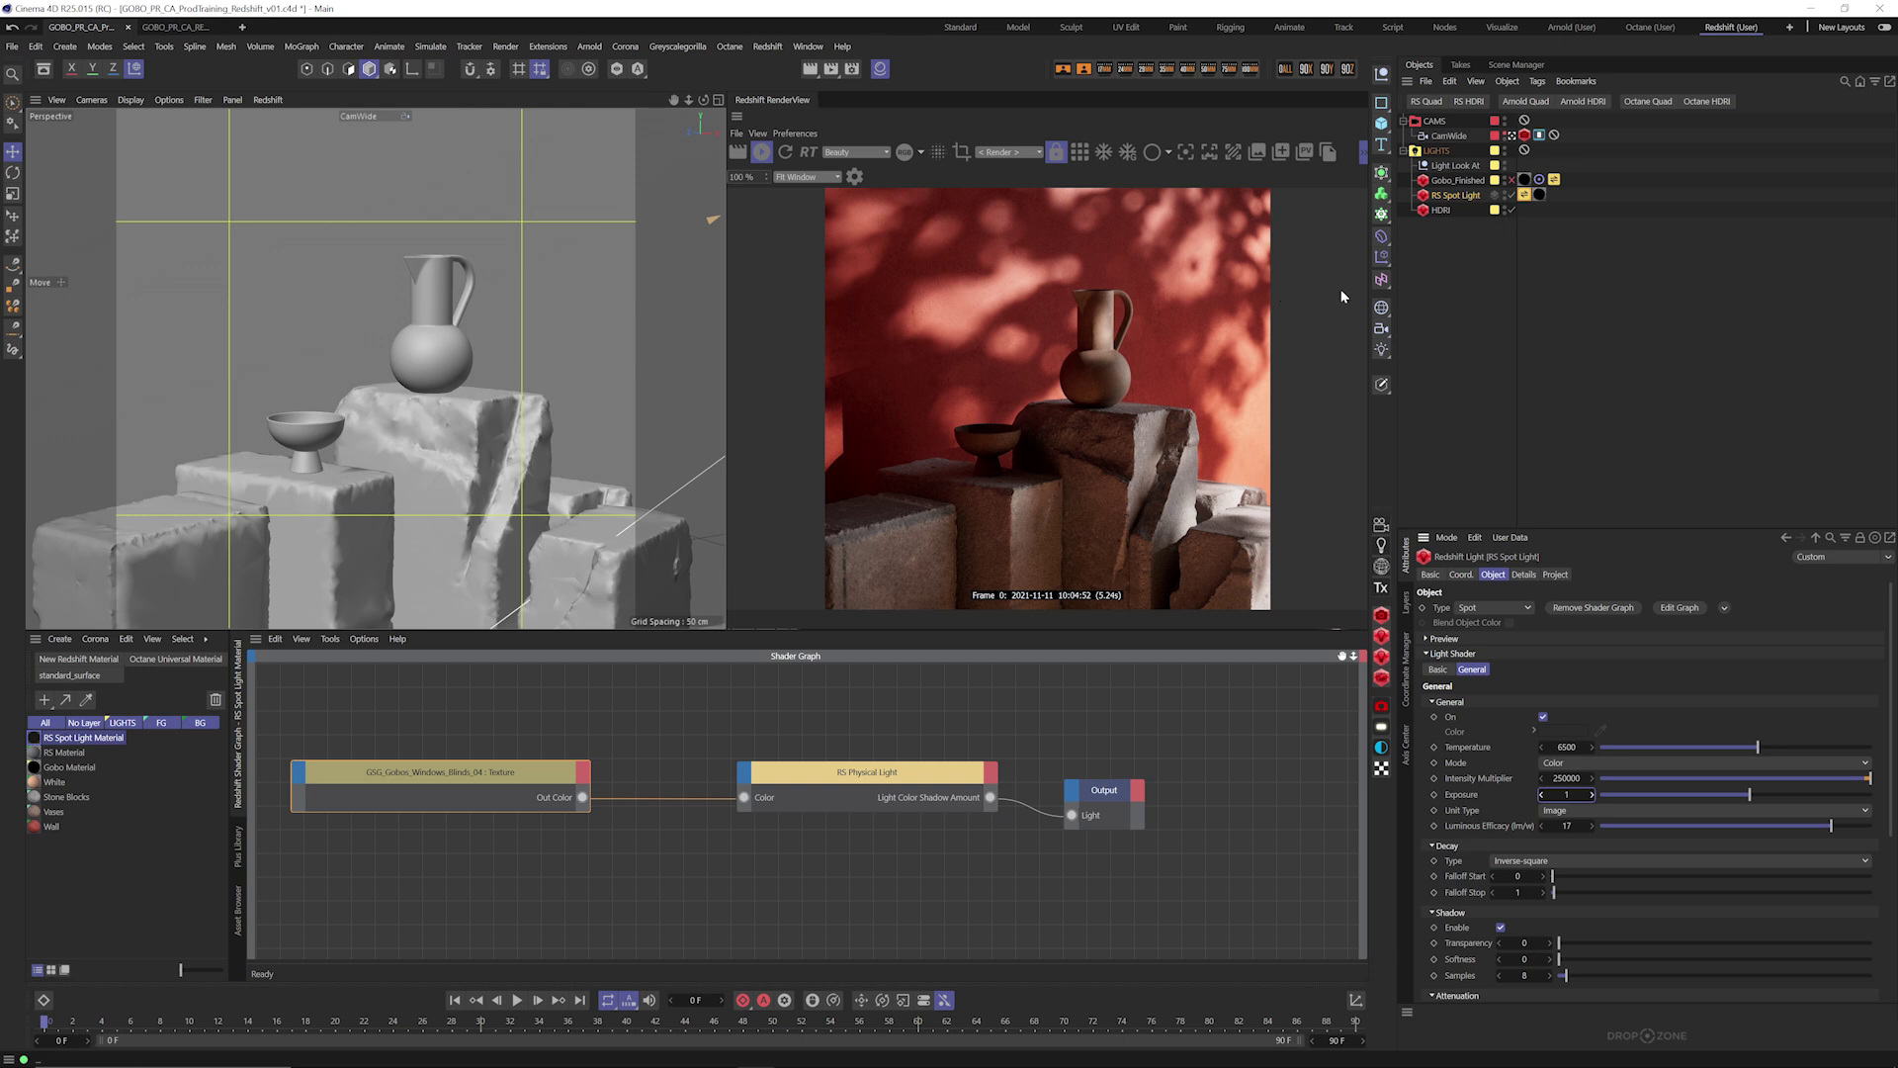
Inspect from outside the CamWide camera how the tree gobo falls across the whole set, and return to the CamWide view.
left_click(1512, 135)
left_click(1513, 137)
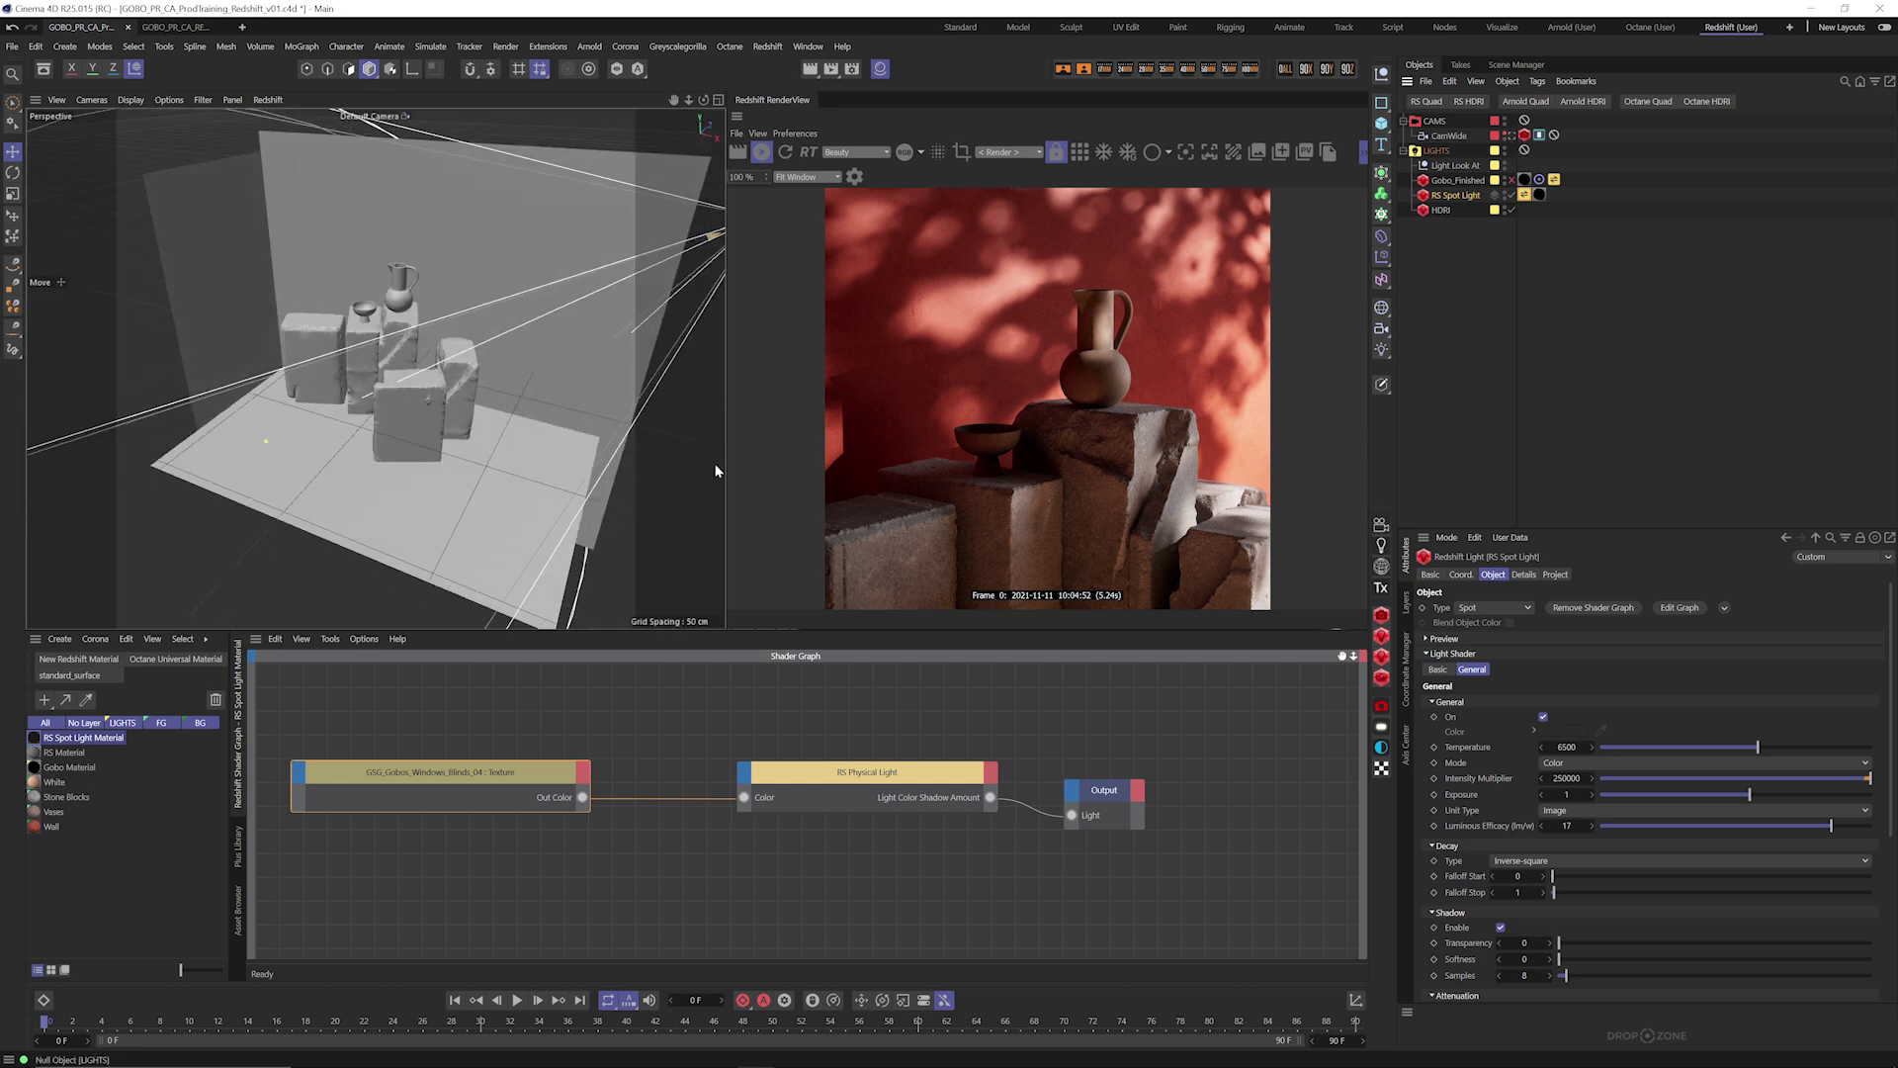
left_click_drag(504, 393, 452, 440, "alt")
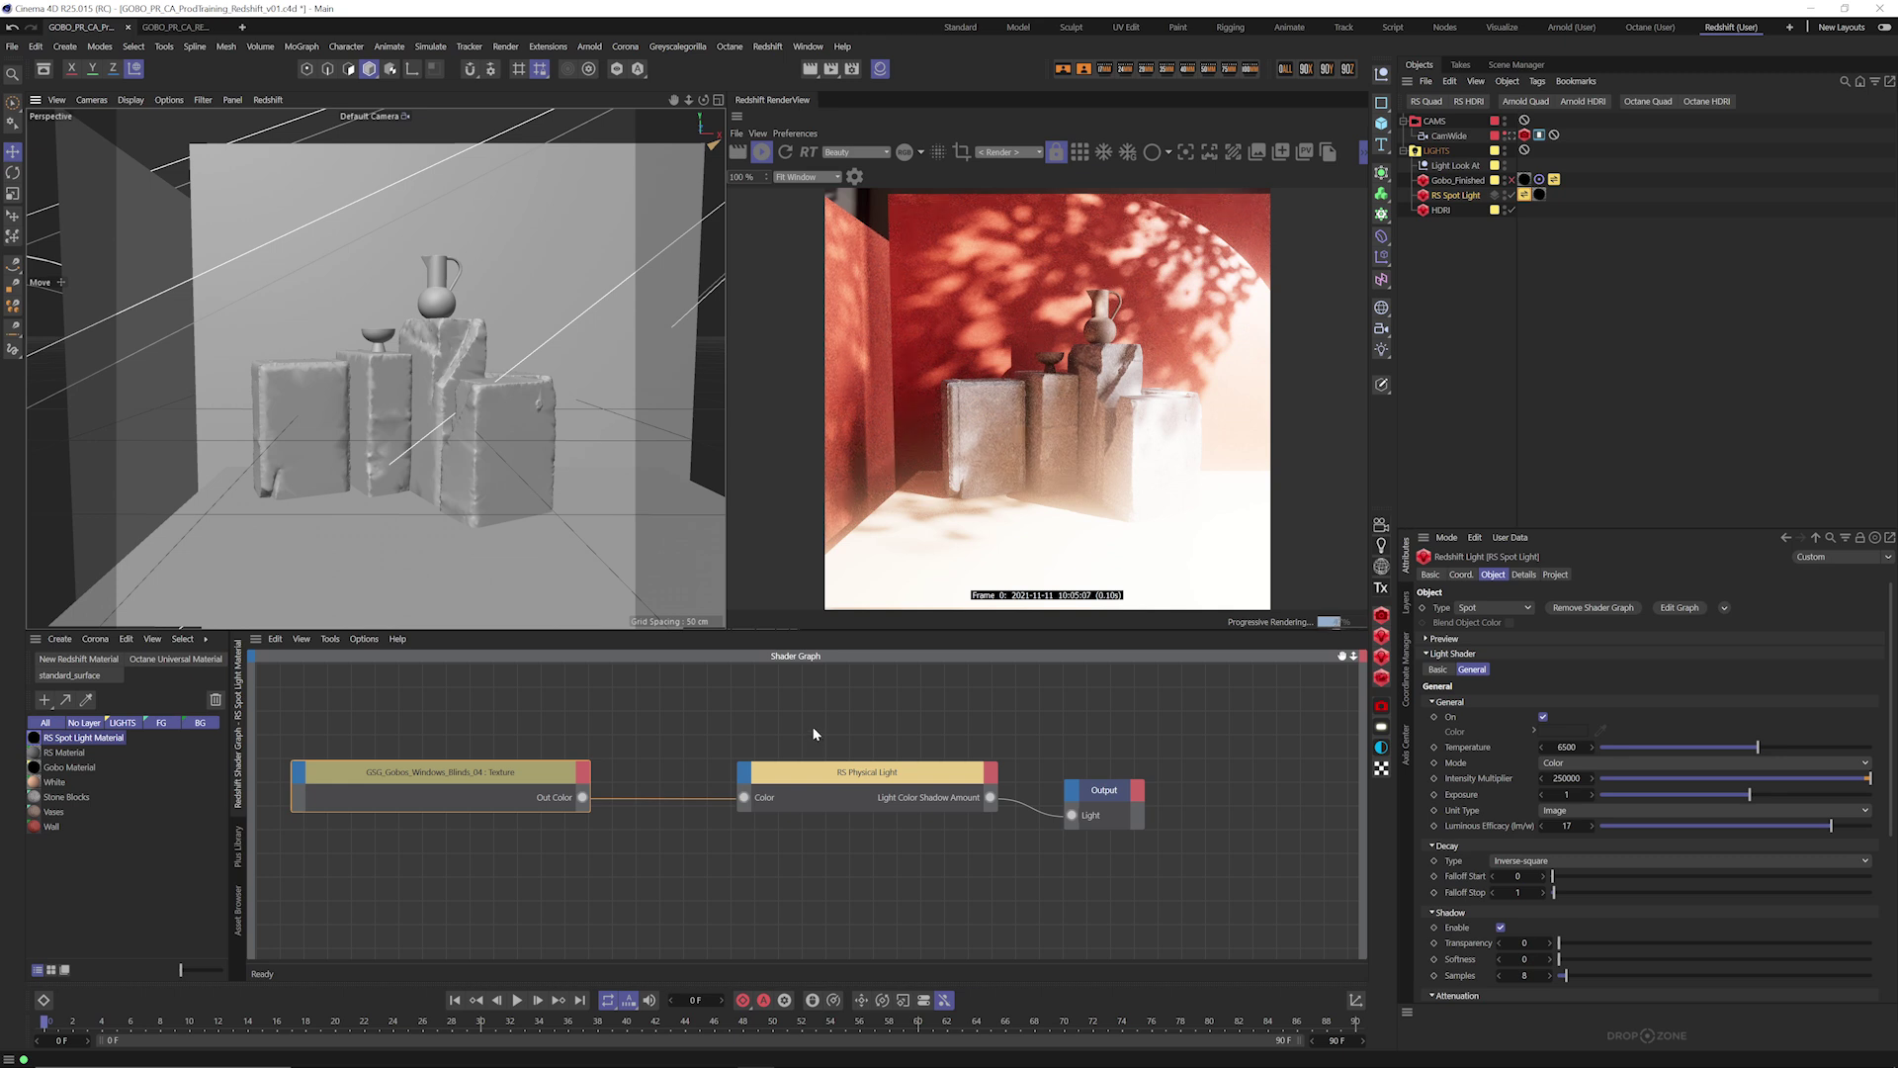
left_click(1512, 136)
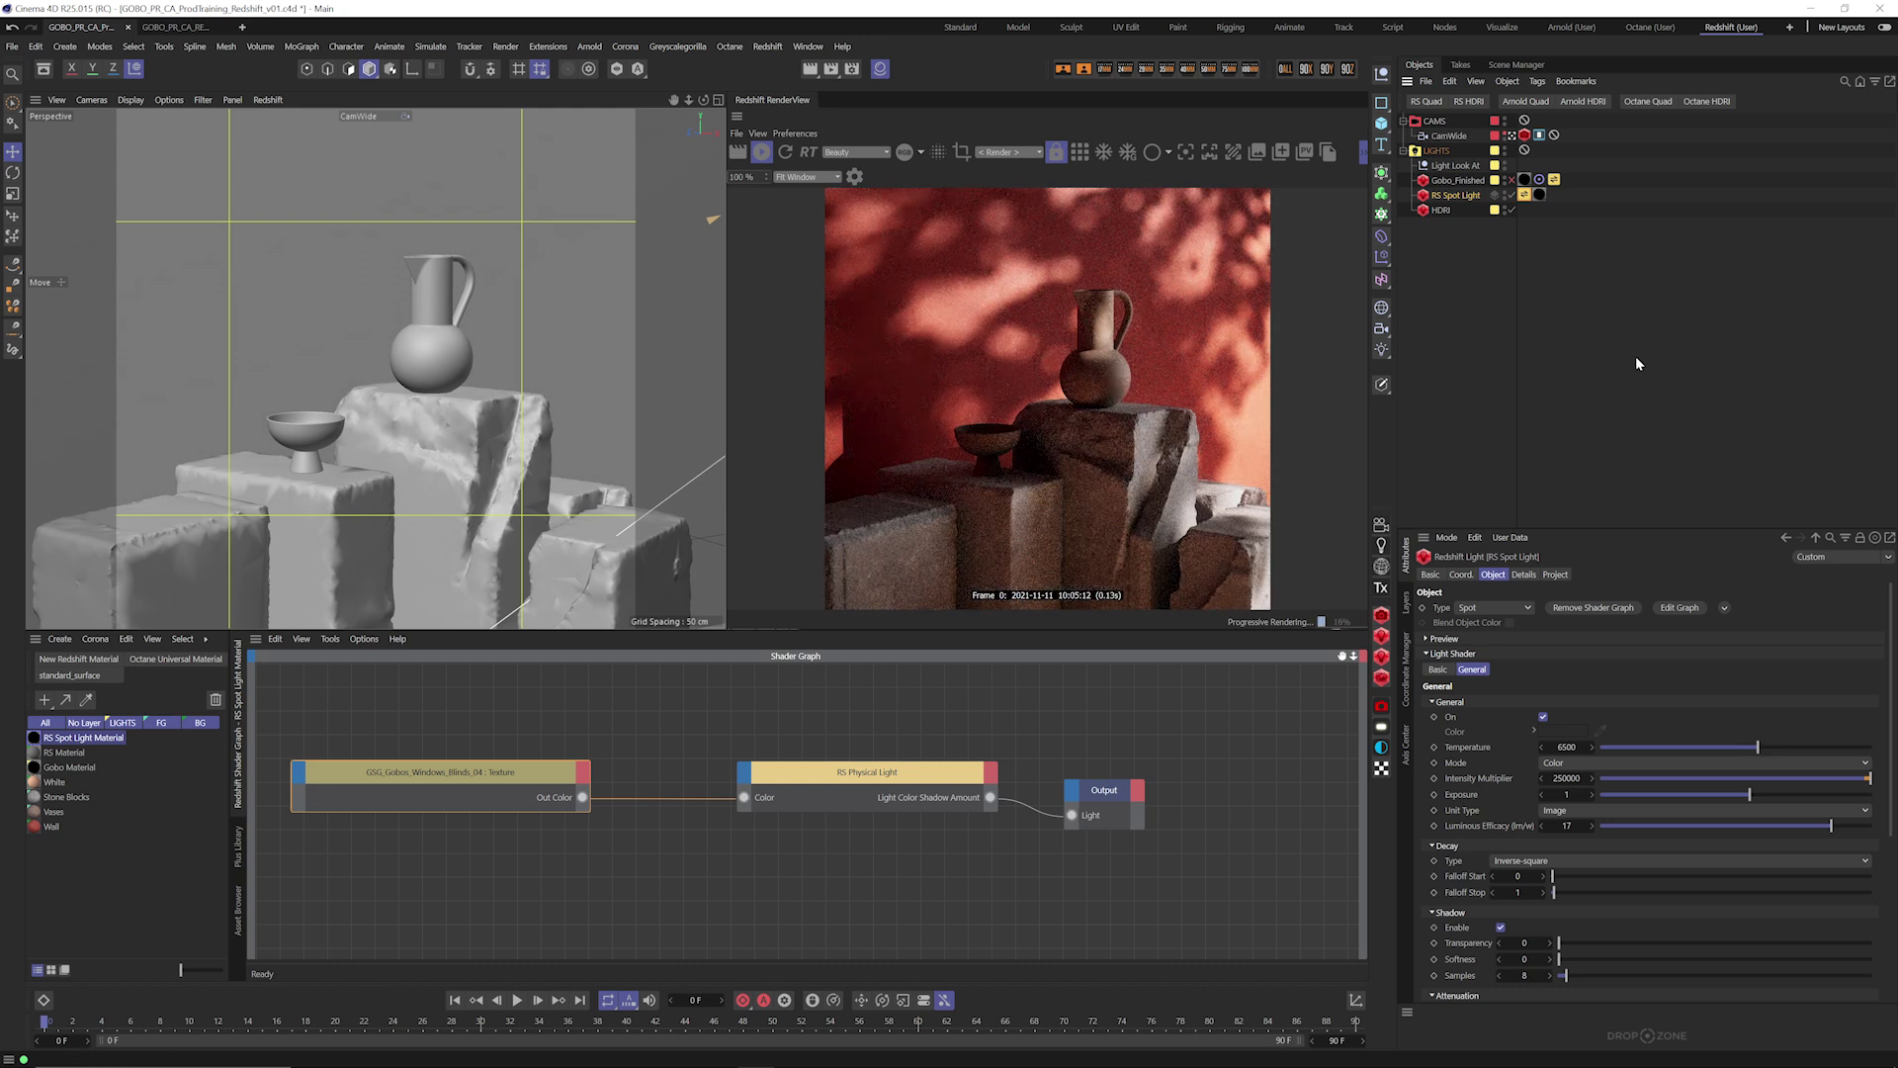
Swap the linked gobo for Blinds 15 from the Plus Library using the RS Spot Light's HDRI Link tag.
left_click(1524, 195)
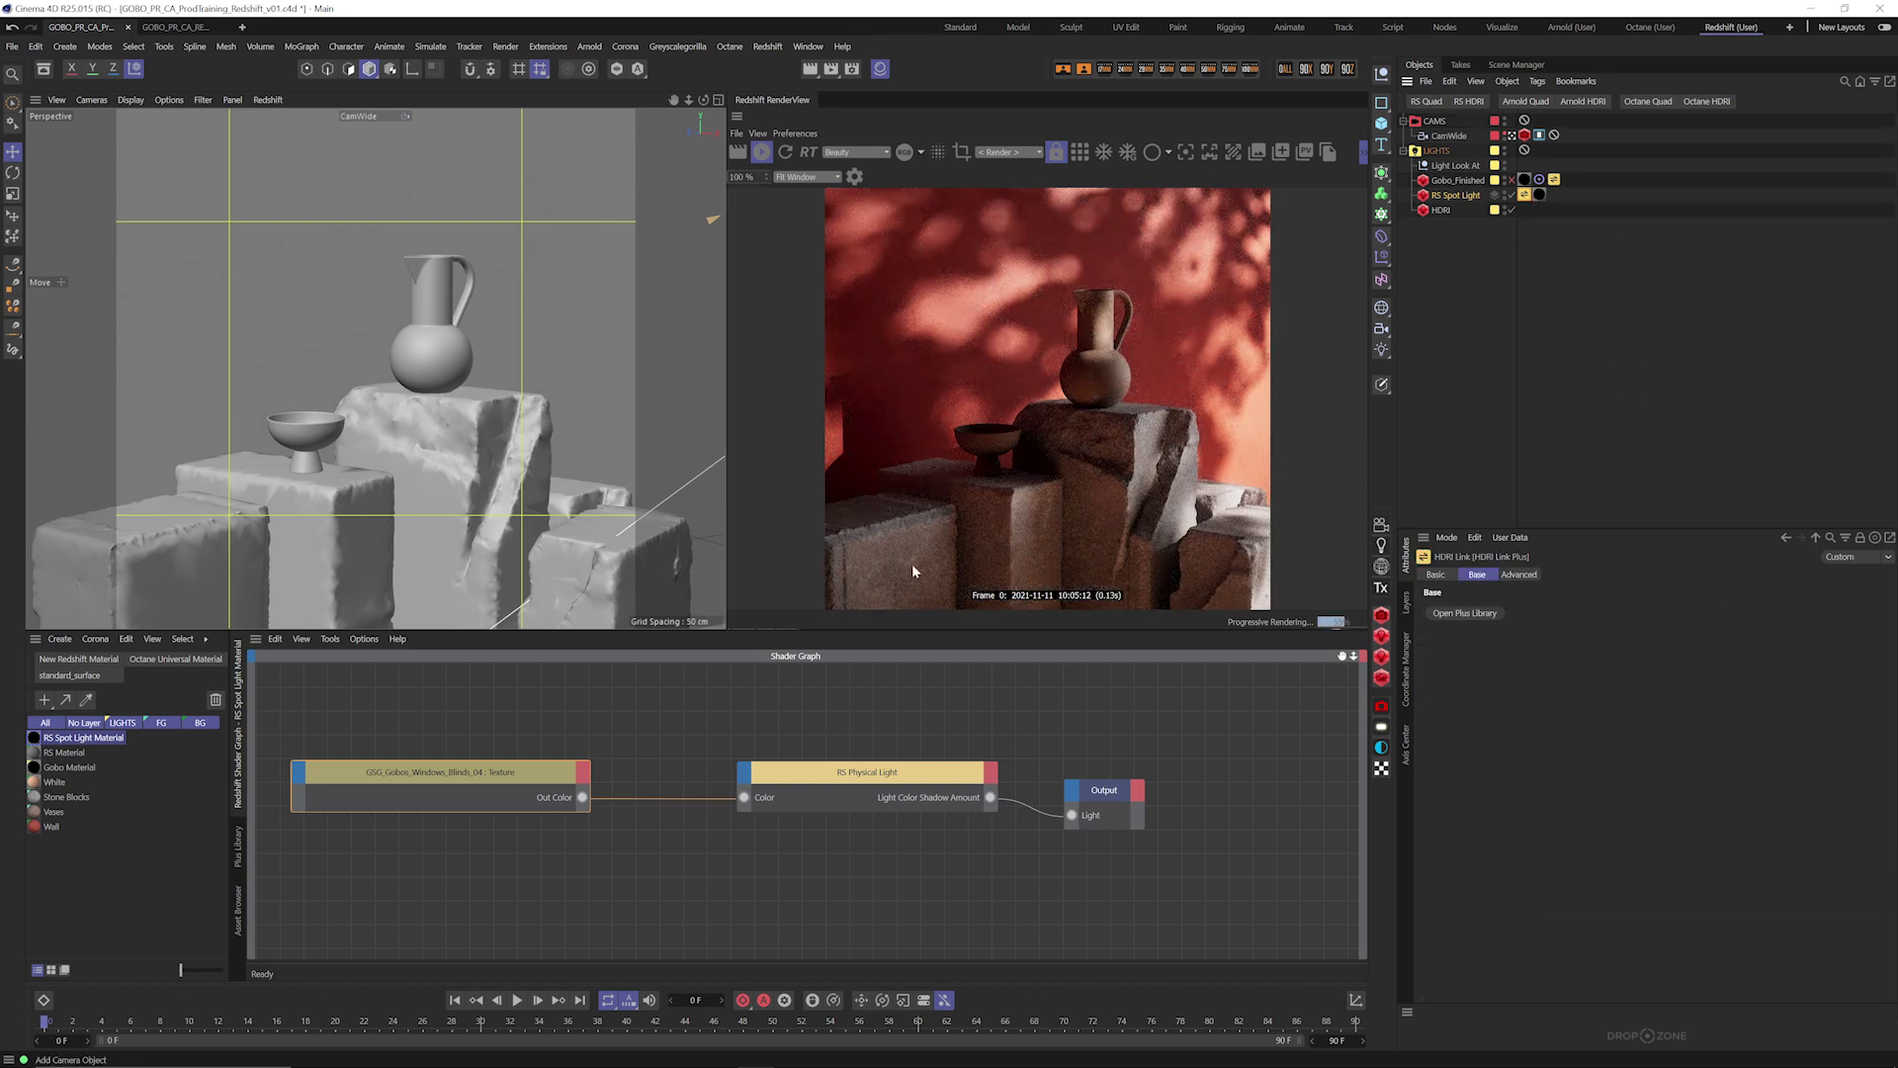
left_click(237, 850)
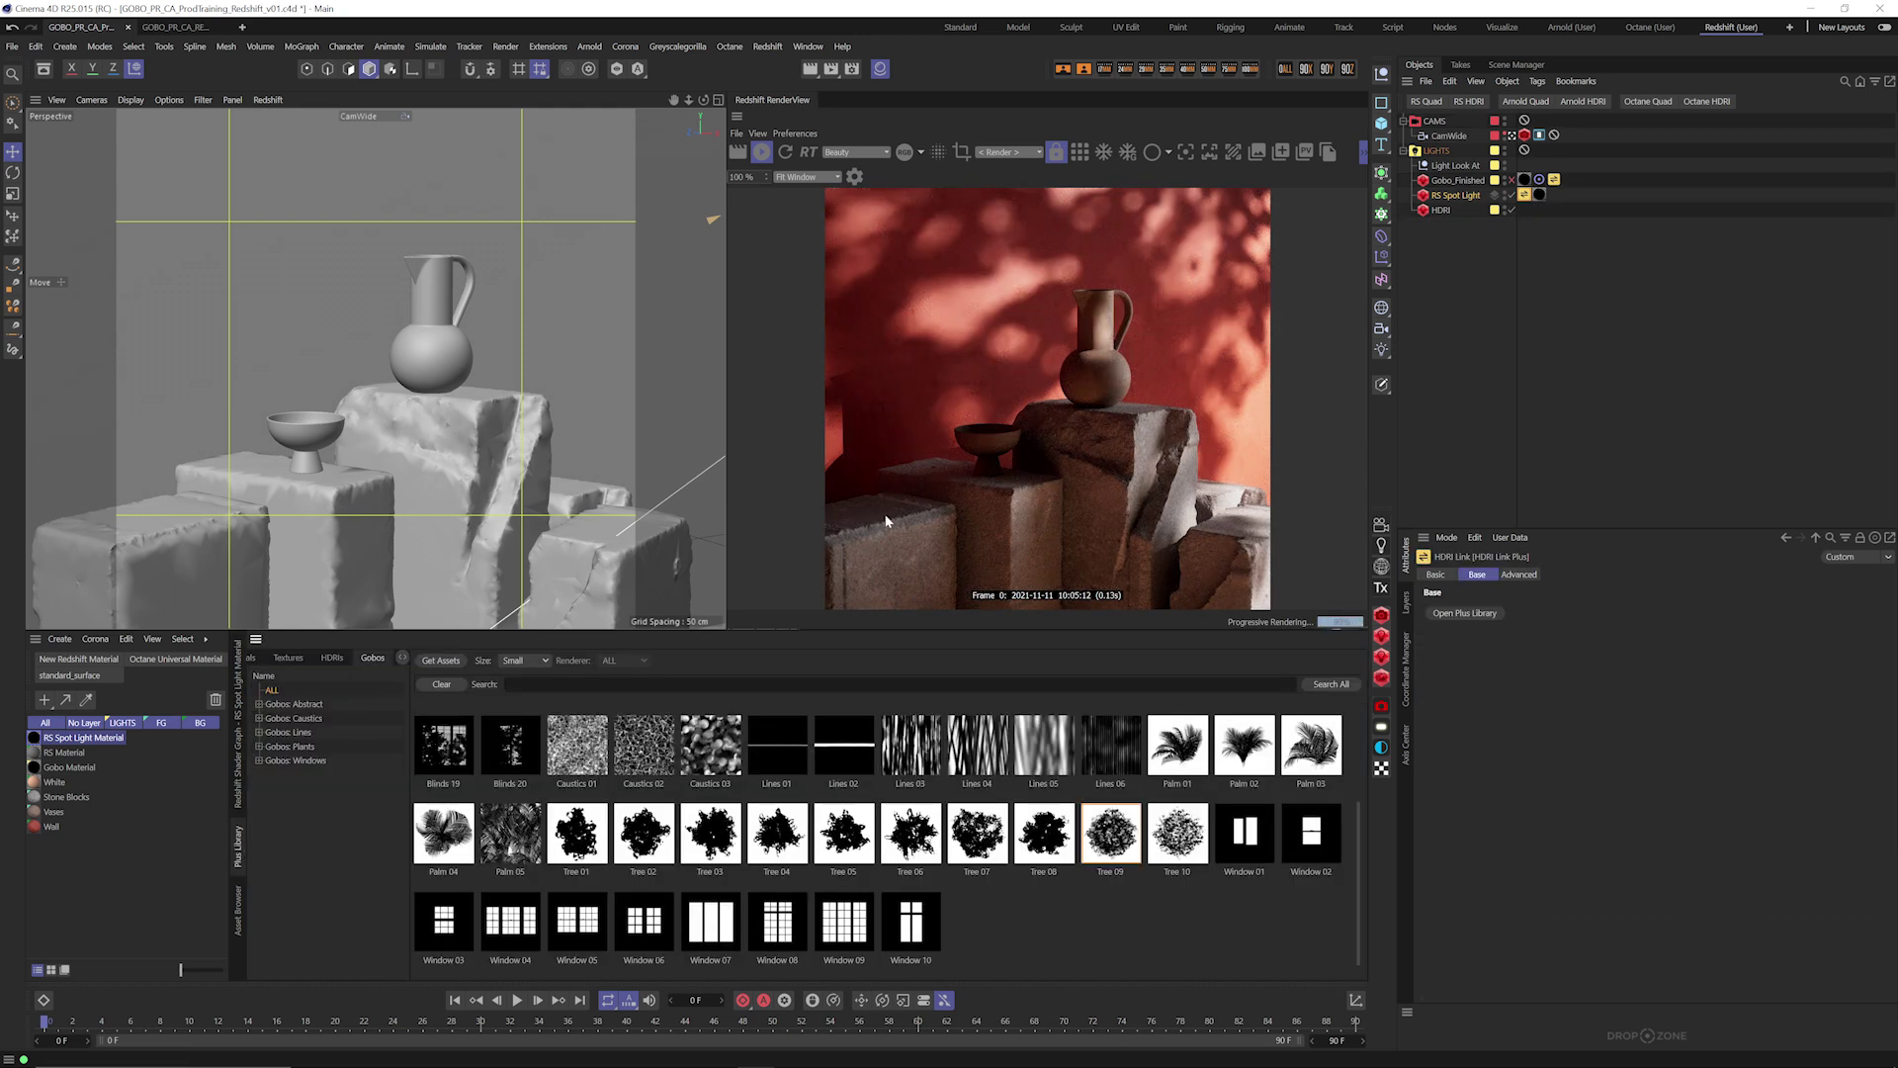
left_click_drag(1363, 883, 1363, 756)
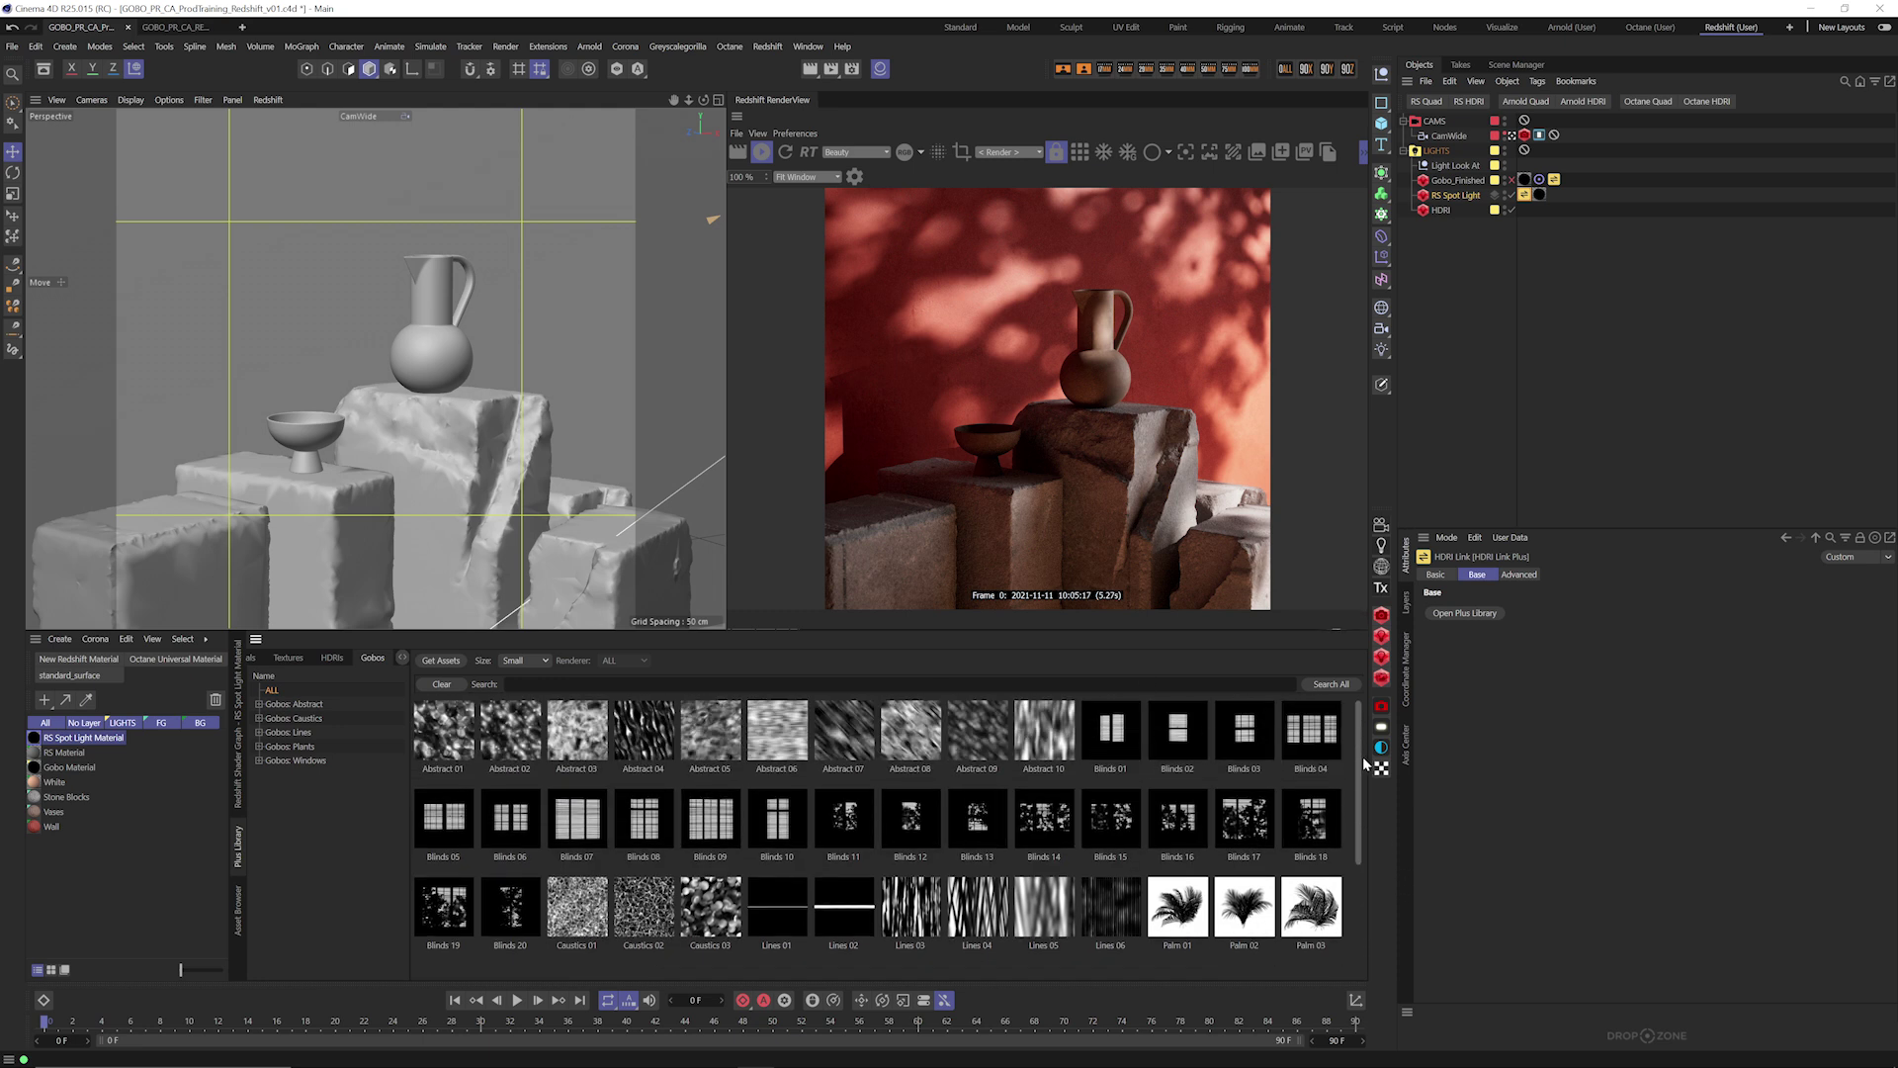
left_click(1130, 833)
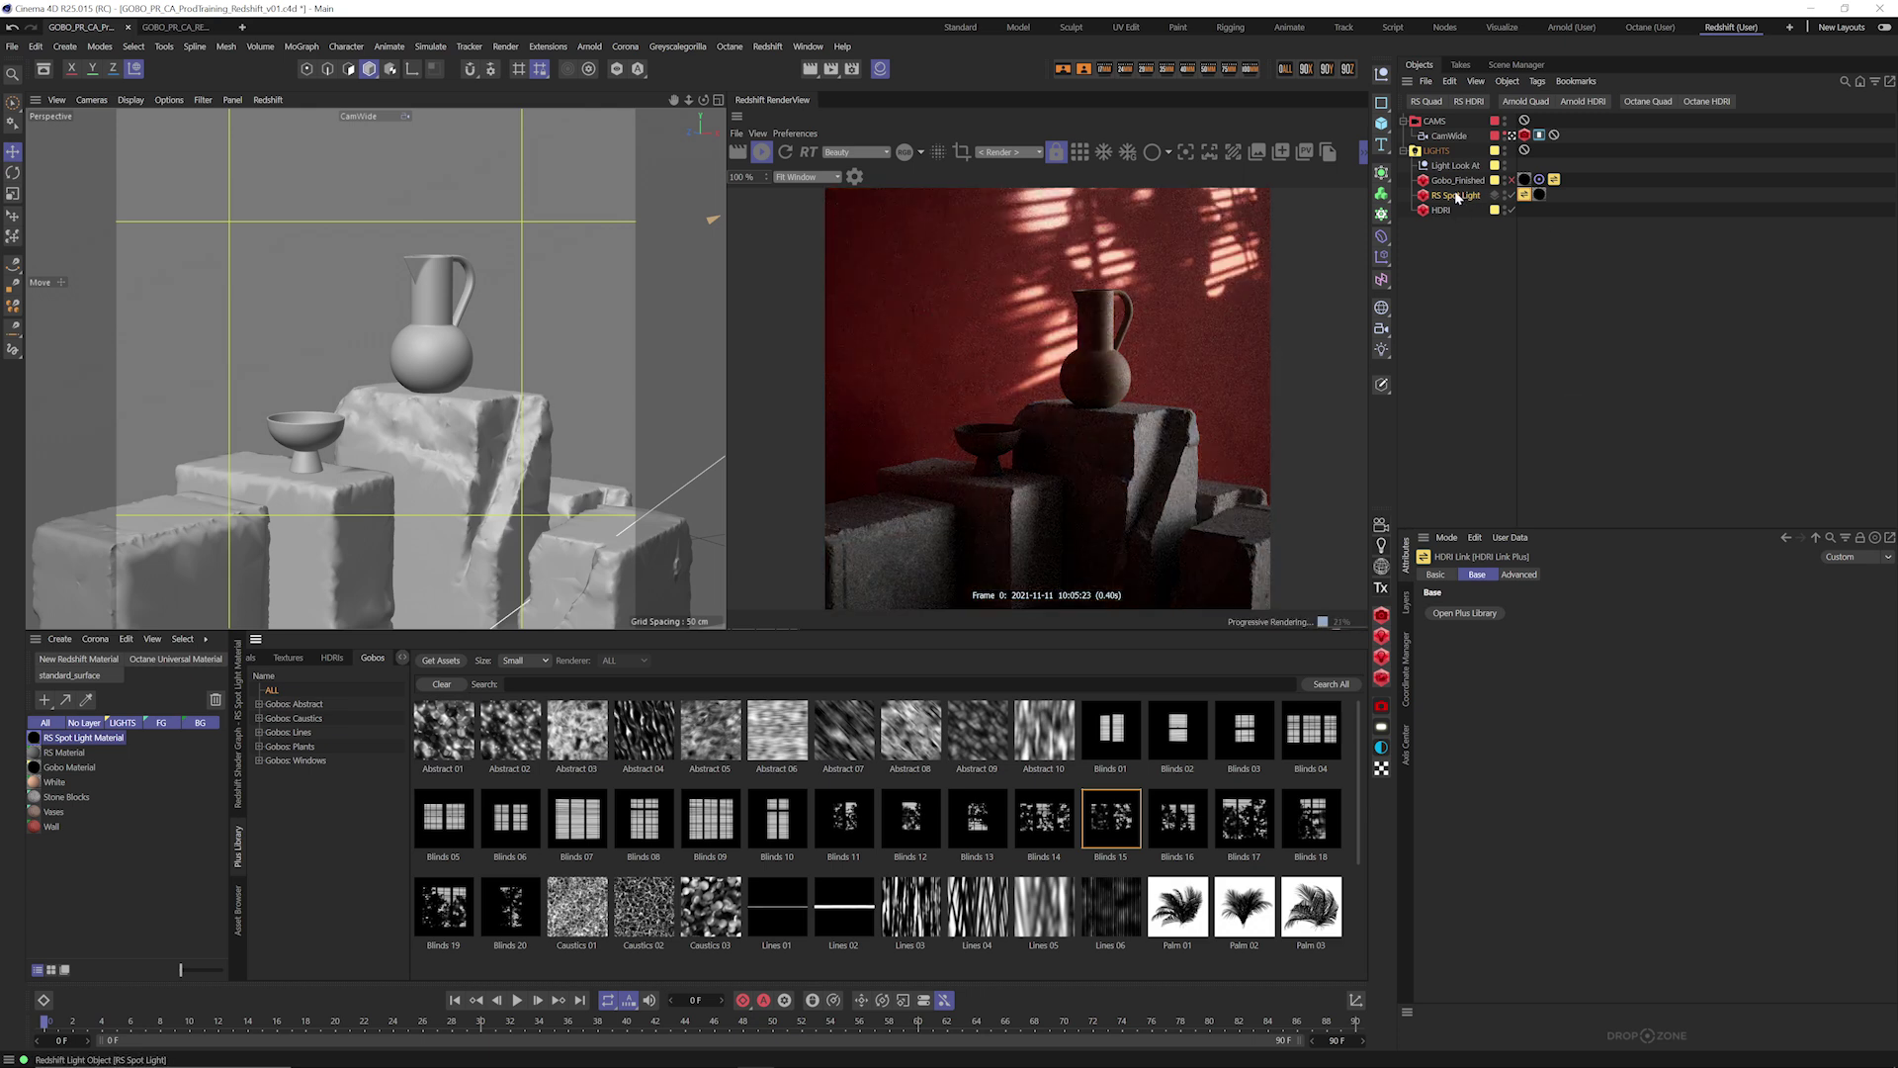
Set the Blinds 15 gobo texture's Offset to -0.019 and 0.008 and its Rotate value to 10.44.
left_click(237, 741)
left_click(316, 768)
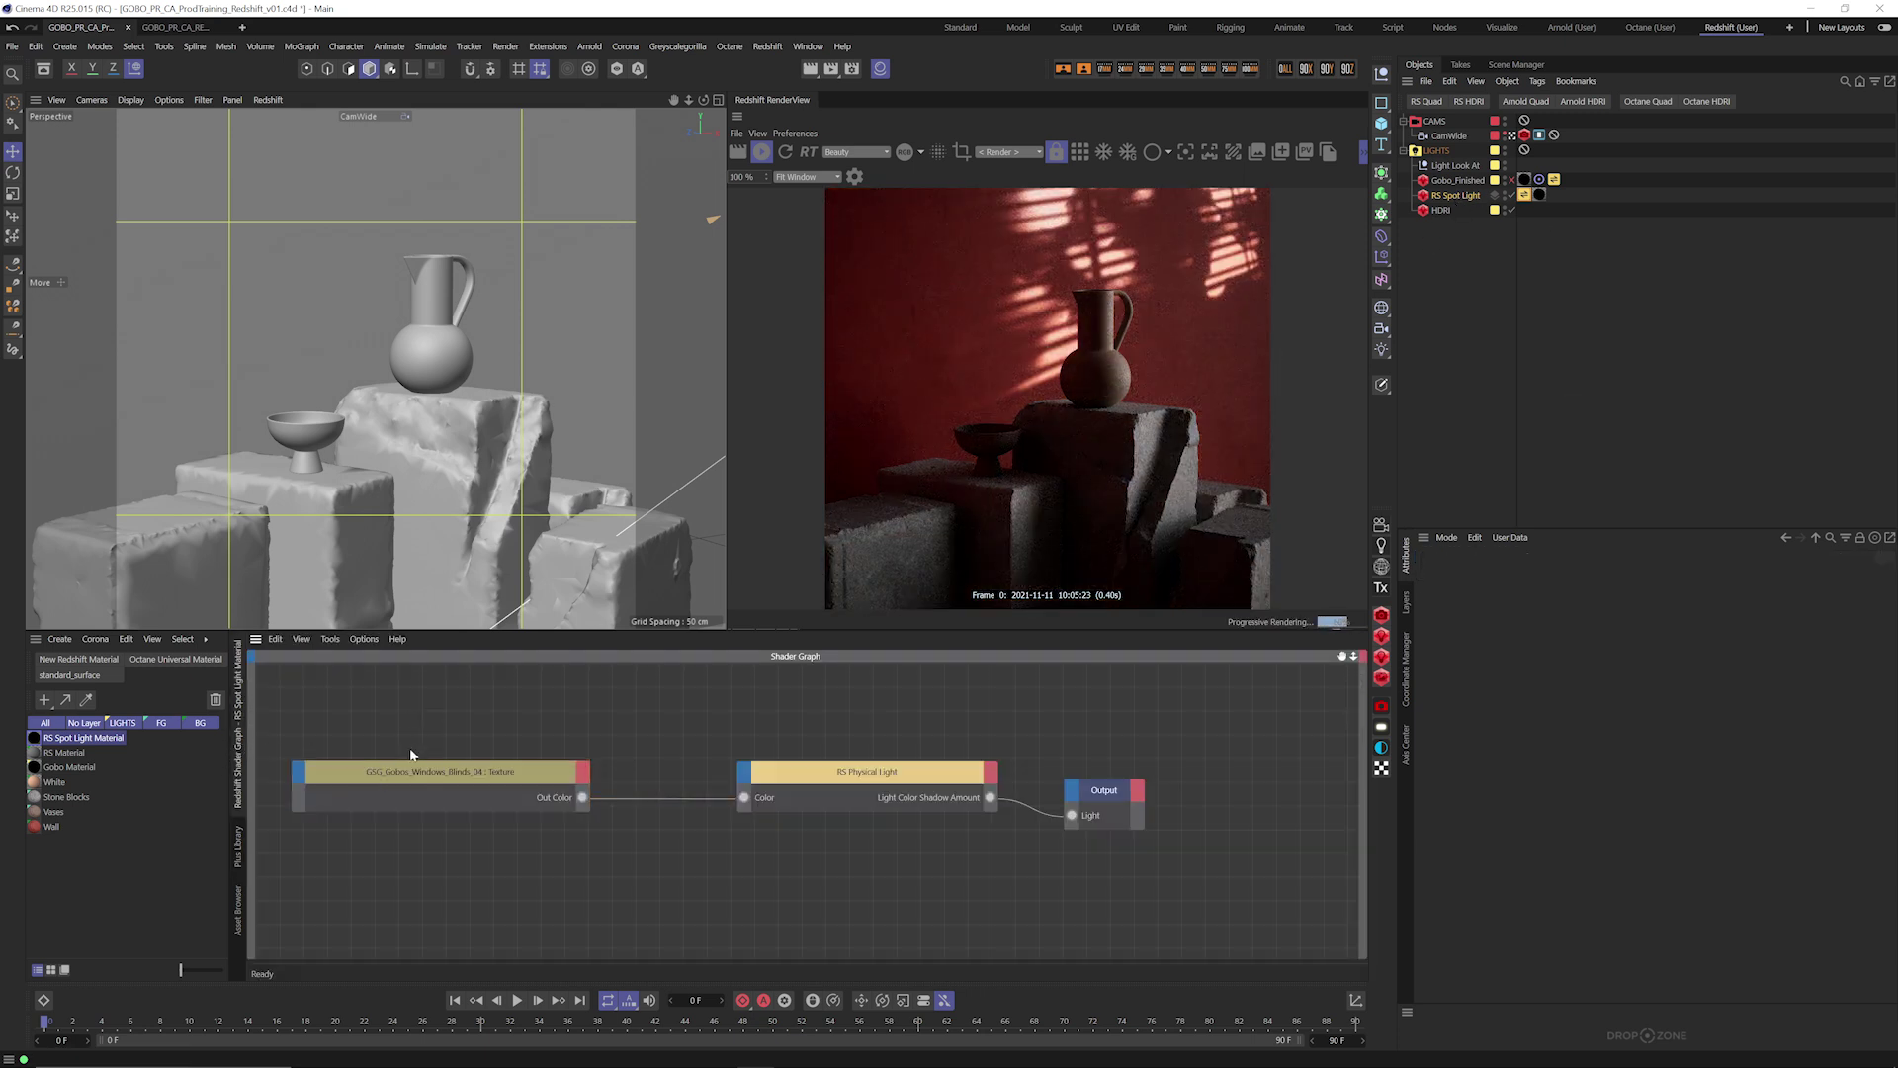
left_click_drag(1555, 890, 1744, 829)
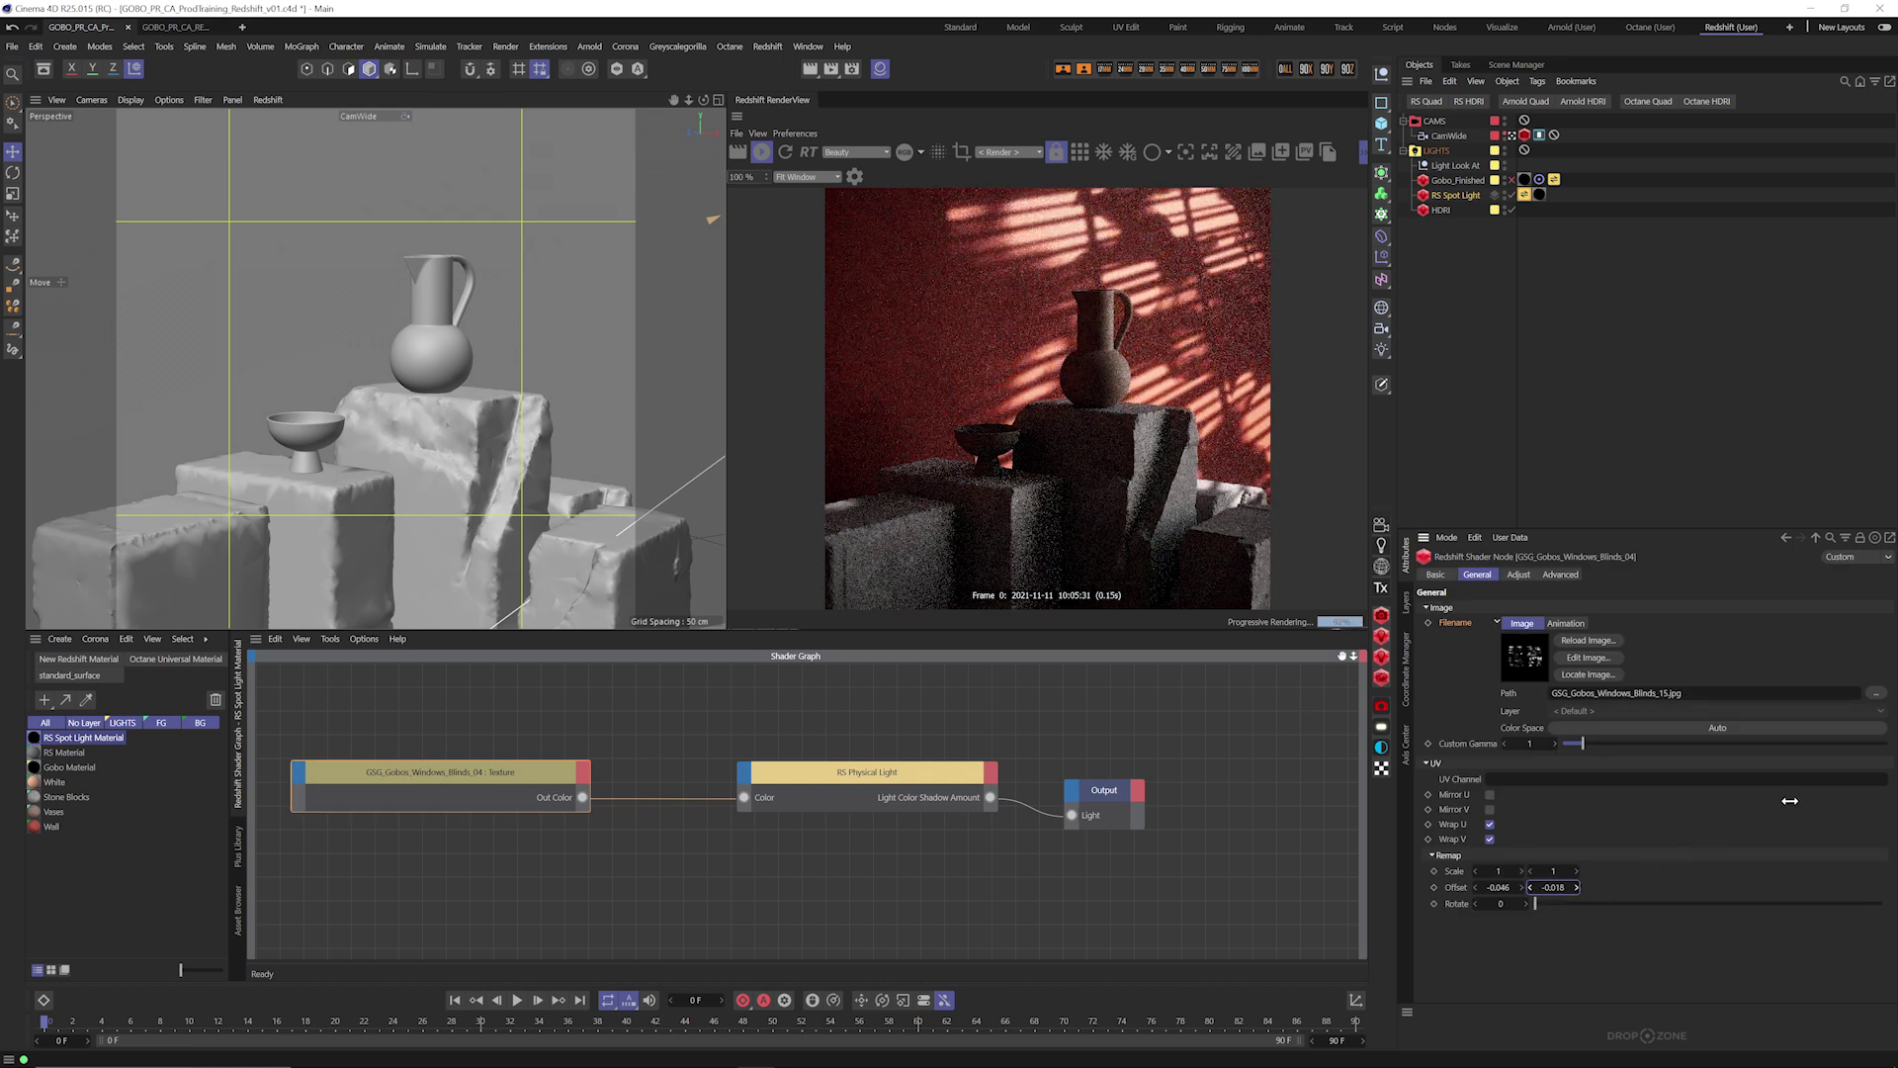
double_click(1553, 887)
type("0")
key("Return")
mouse_move(1557, 888)
left_mouse_down()
mouse_move(1517, 888)
mouse_move(1532, 883)
left_mouse_up()
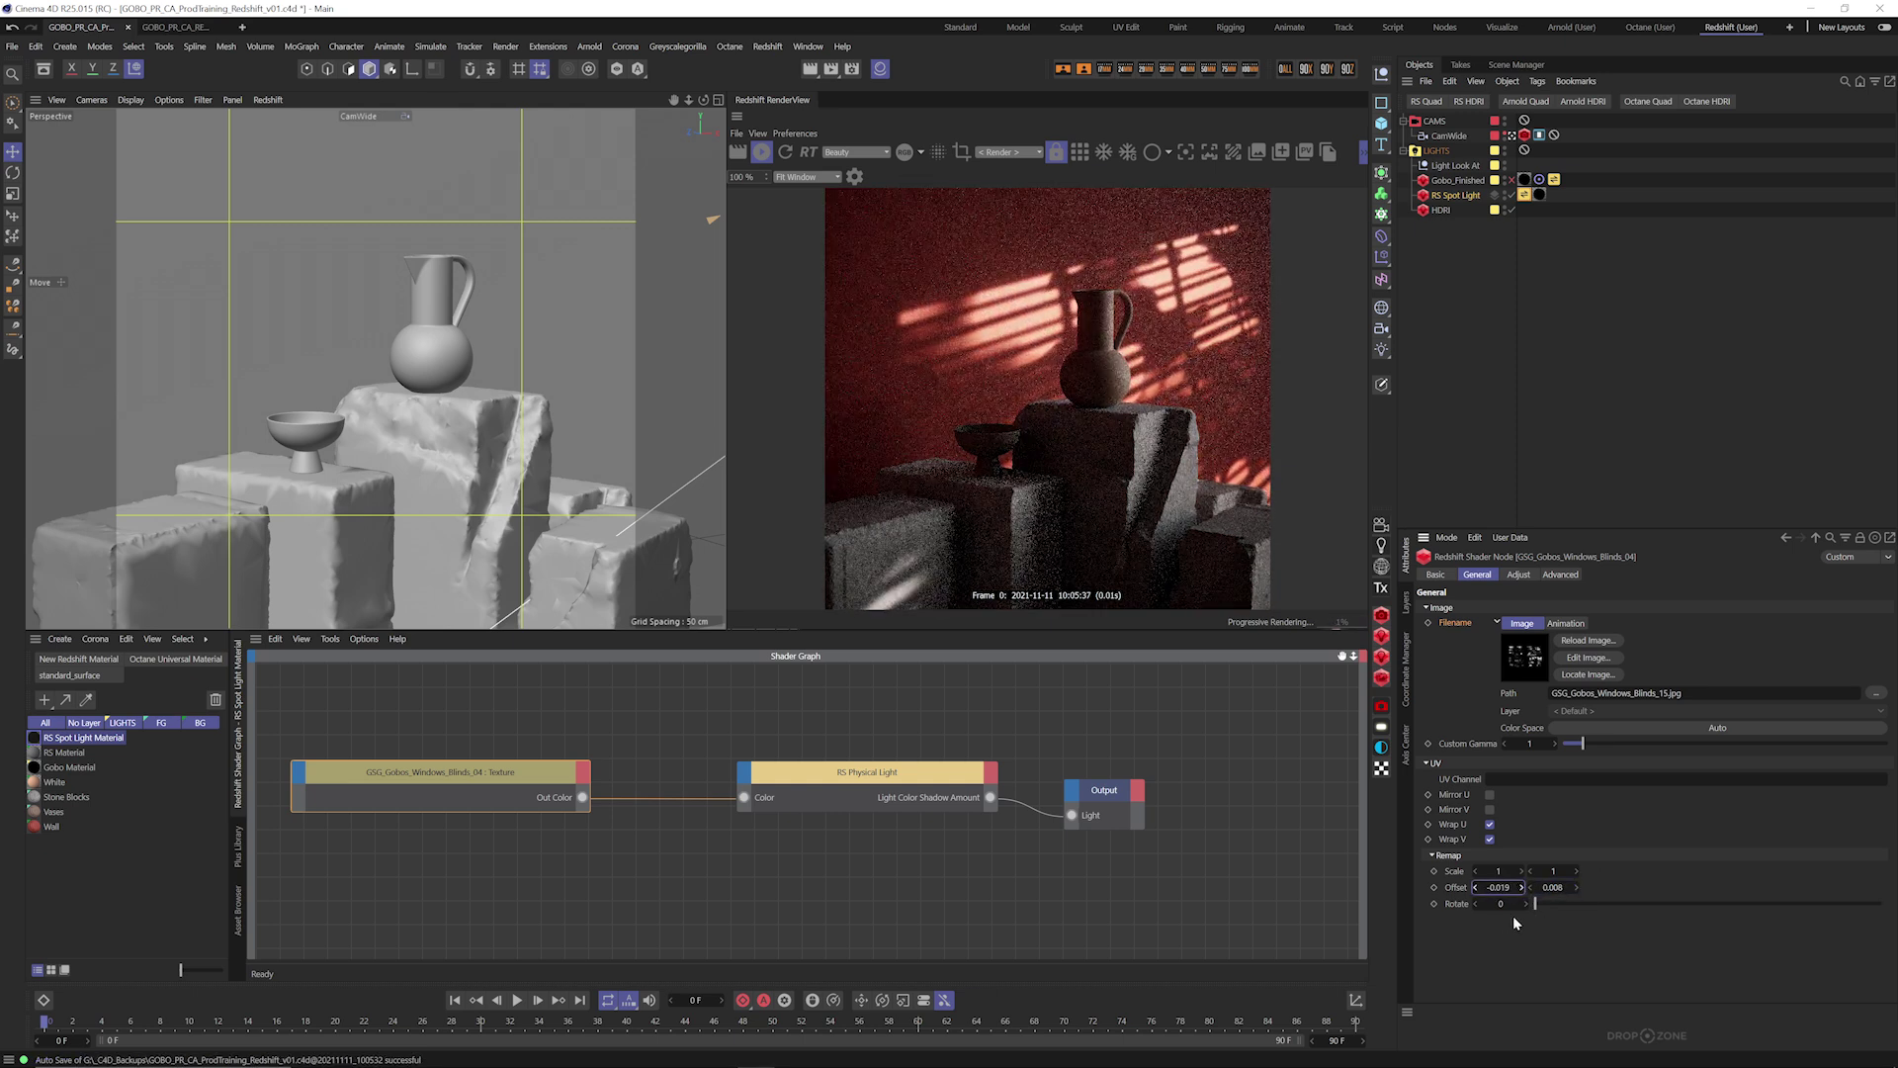
left_click_drag(1535, 903, 1548, 904)
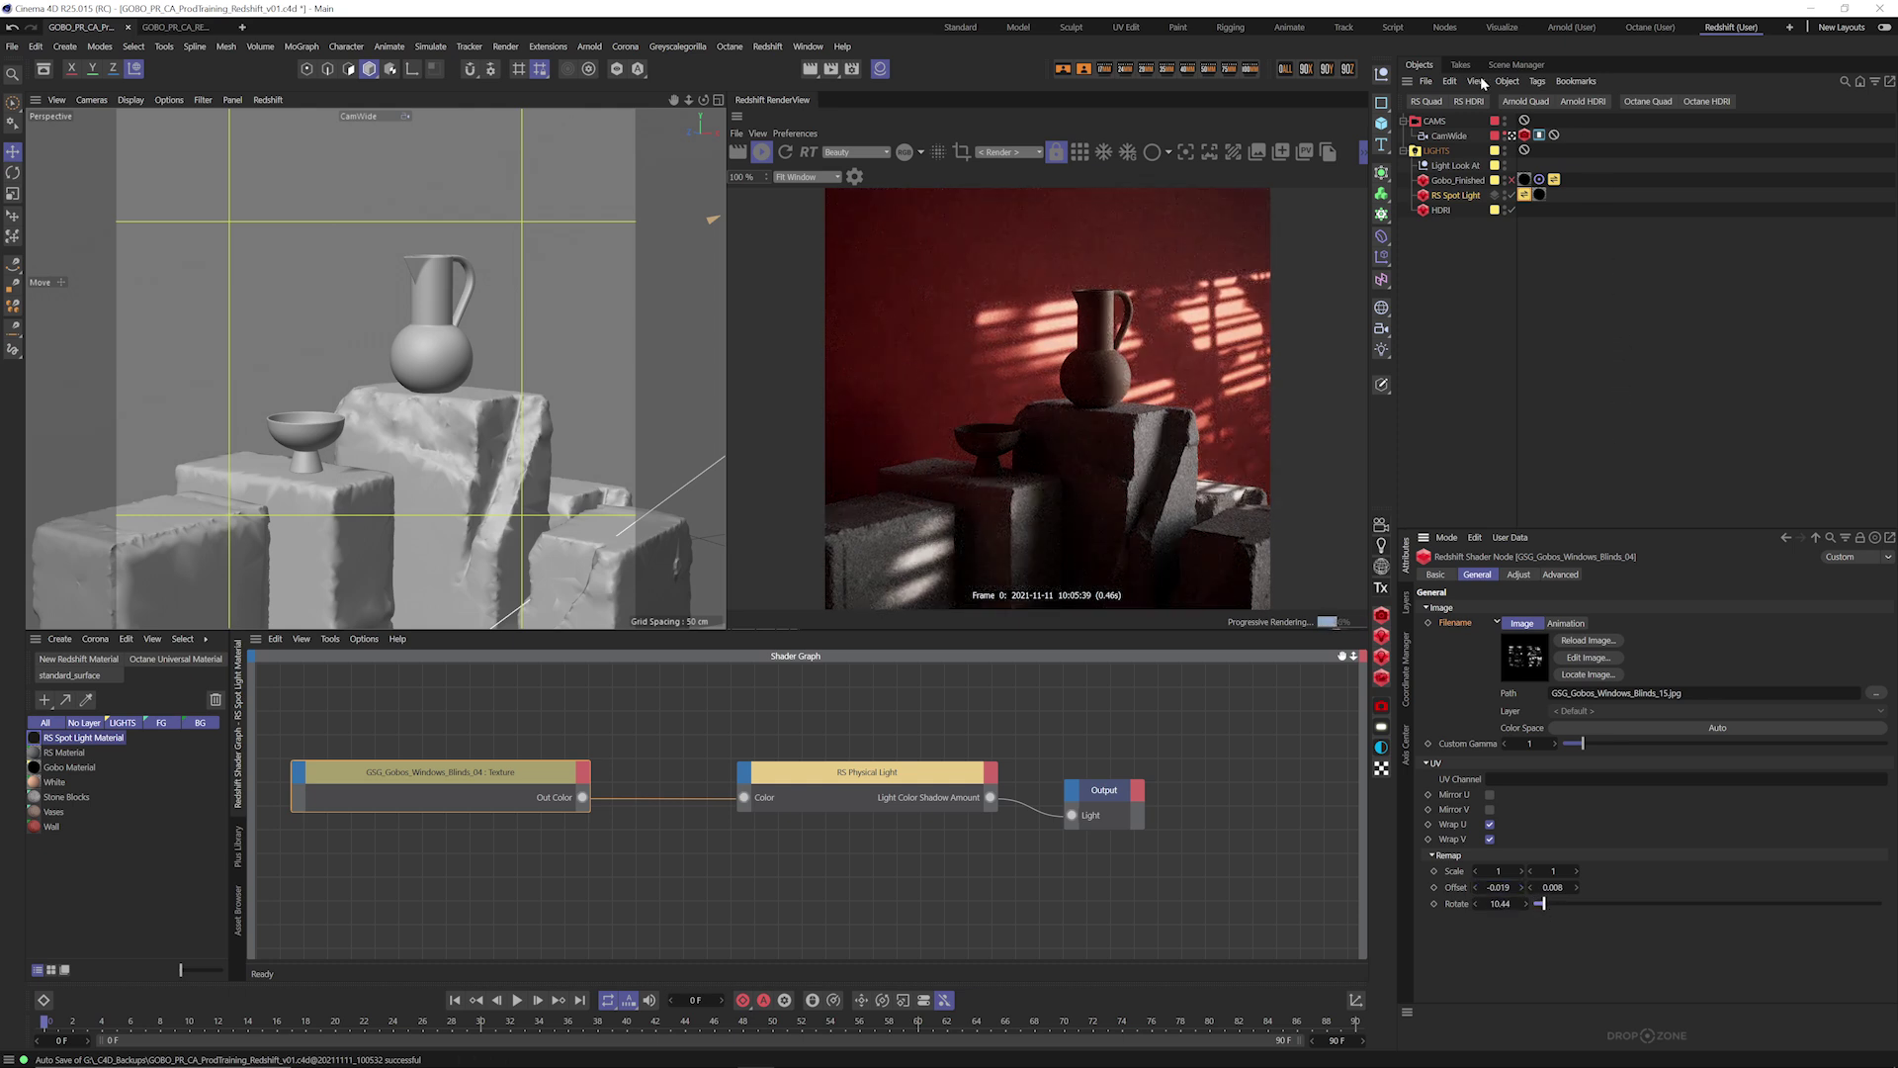
Set the RS Spot Light's Exposure to 0.
left_click(1457, 198)
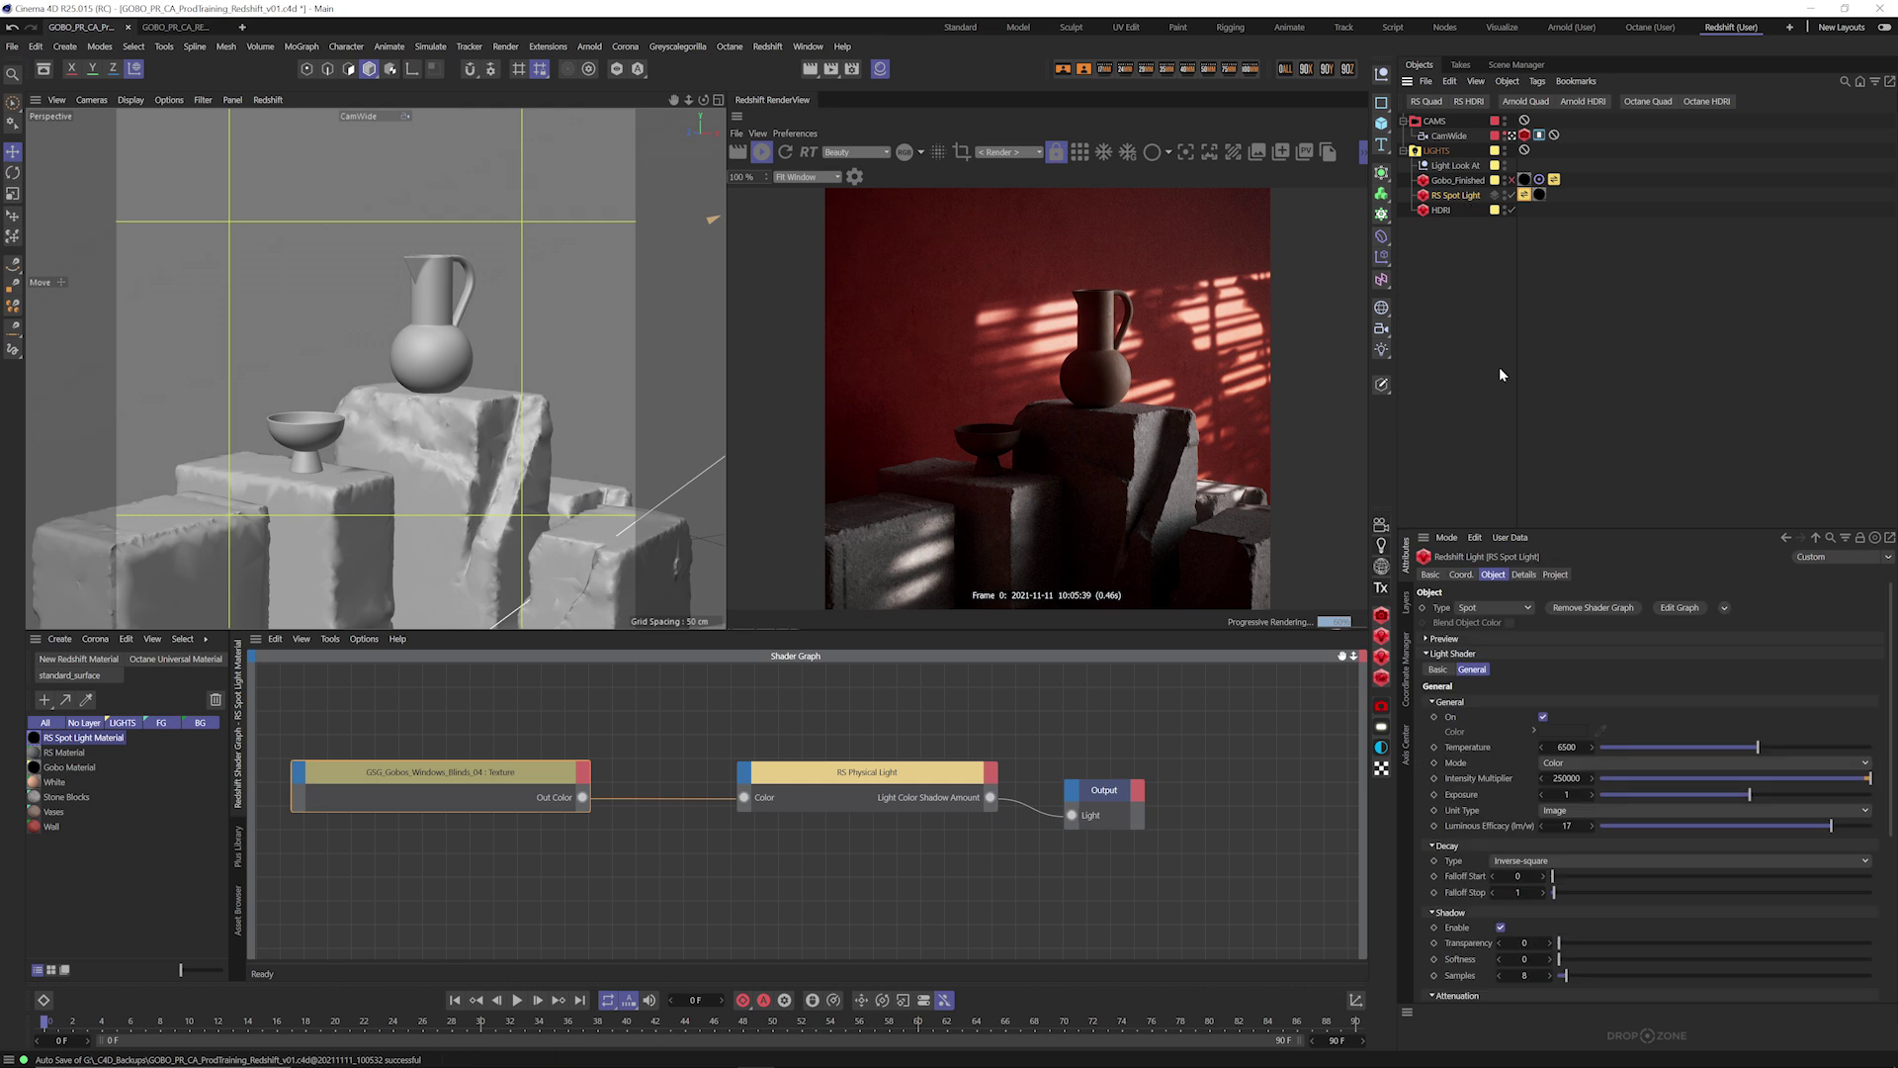
left_click(1567, 794)
type("0")
key("Return")
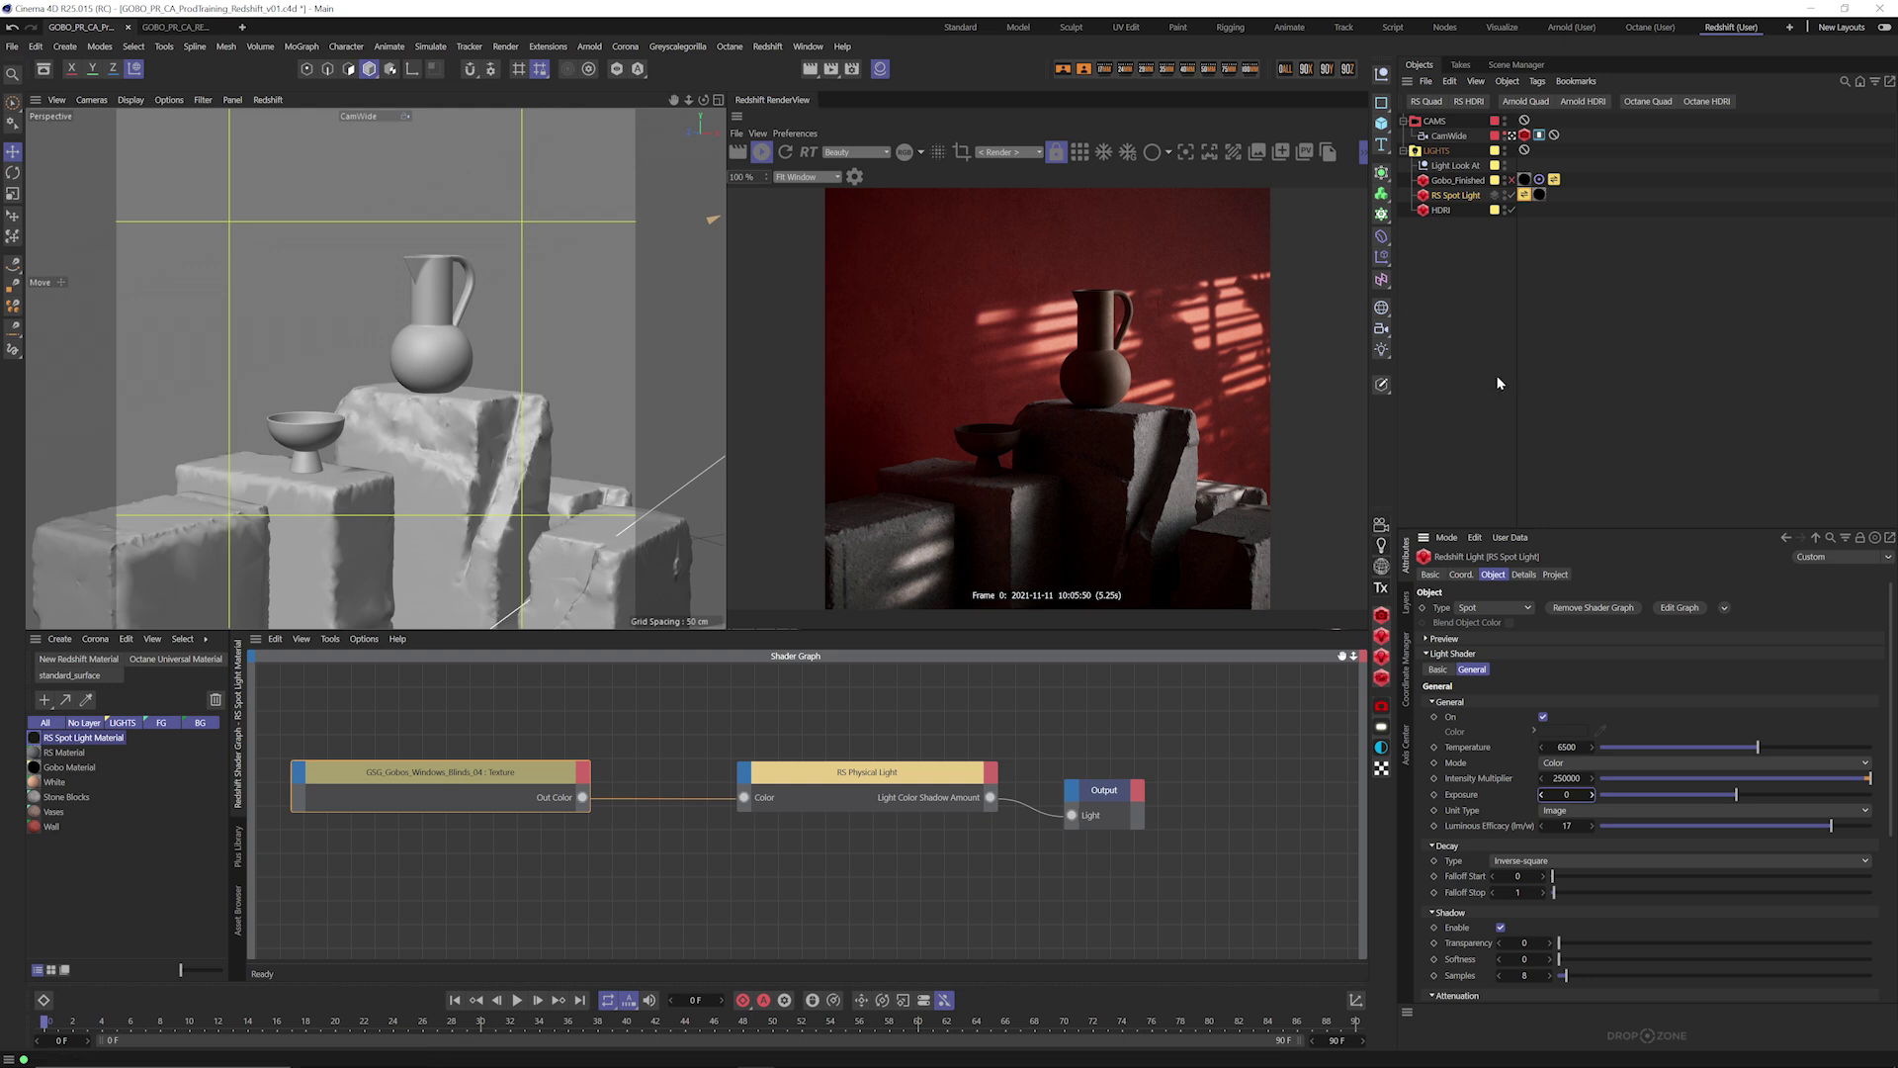
Move the RS Physical Light and Output nodes together farther away from the gobo texture node in the light's shader graph.
left_click_drag(768, 718, 1249, 932)
left_click_drag(841, 781, 885, 781)
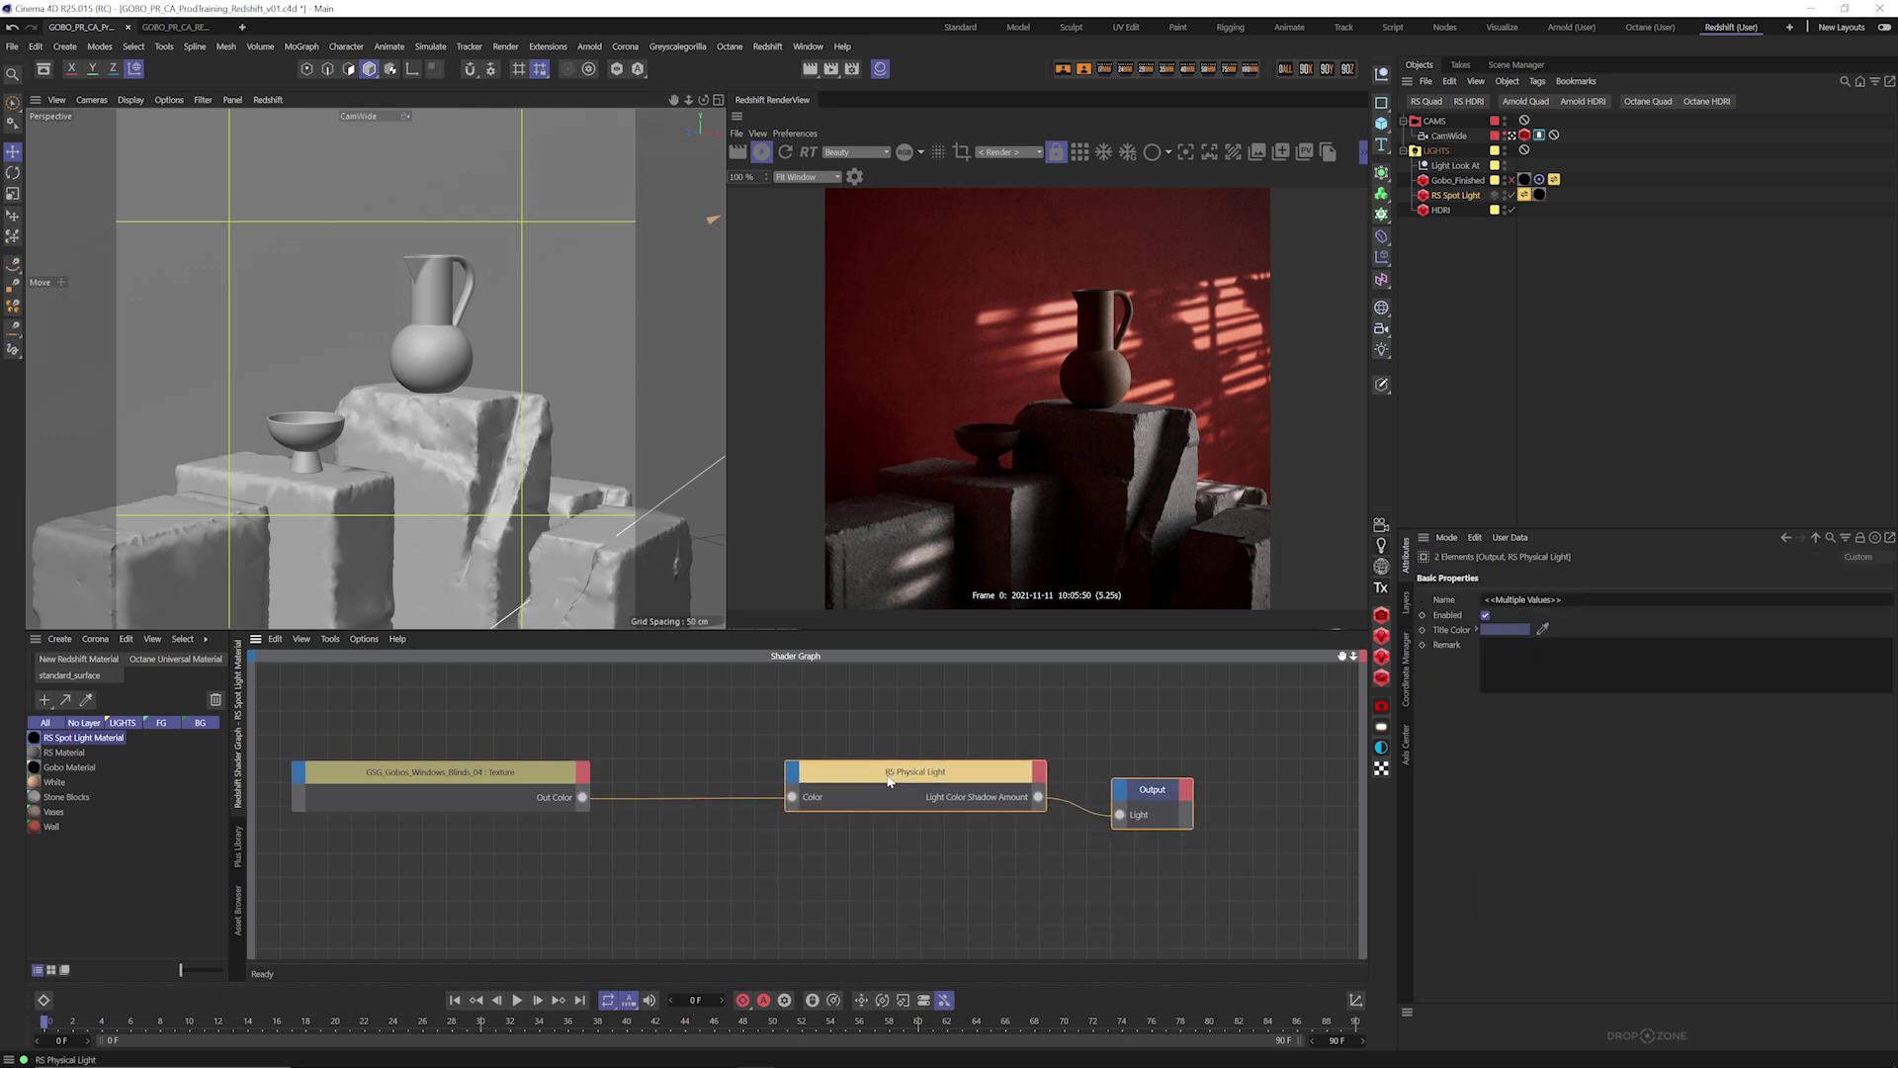
left_click(457, 786)
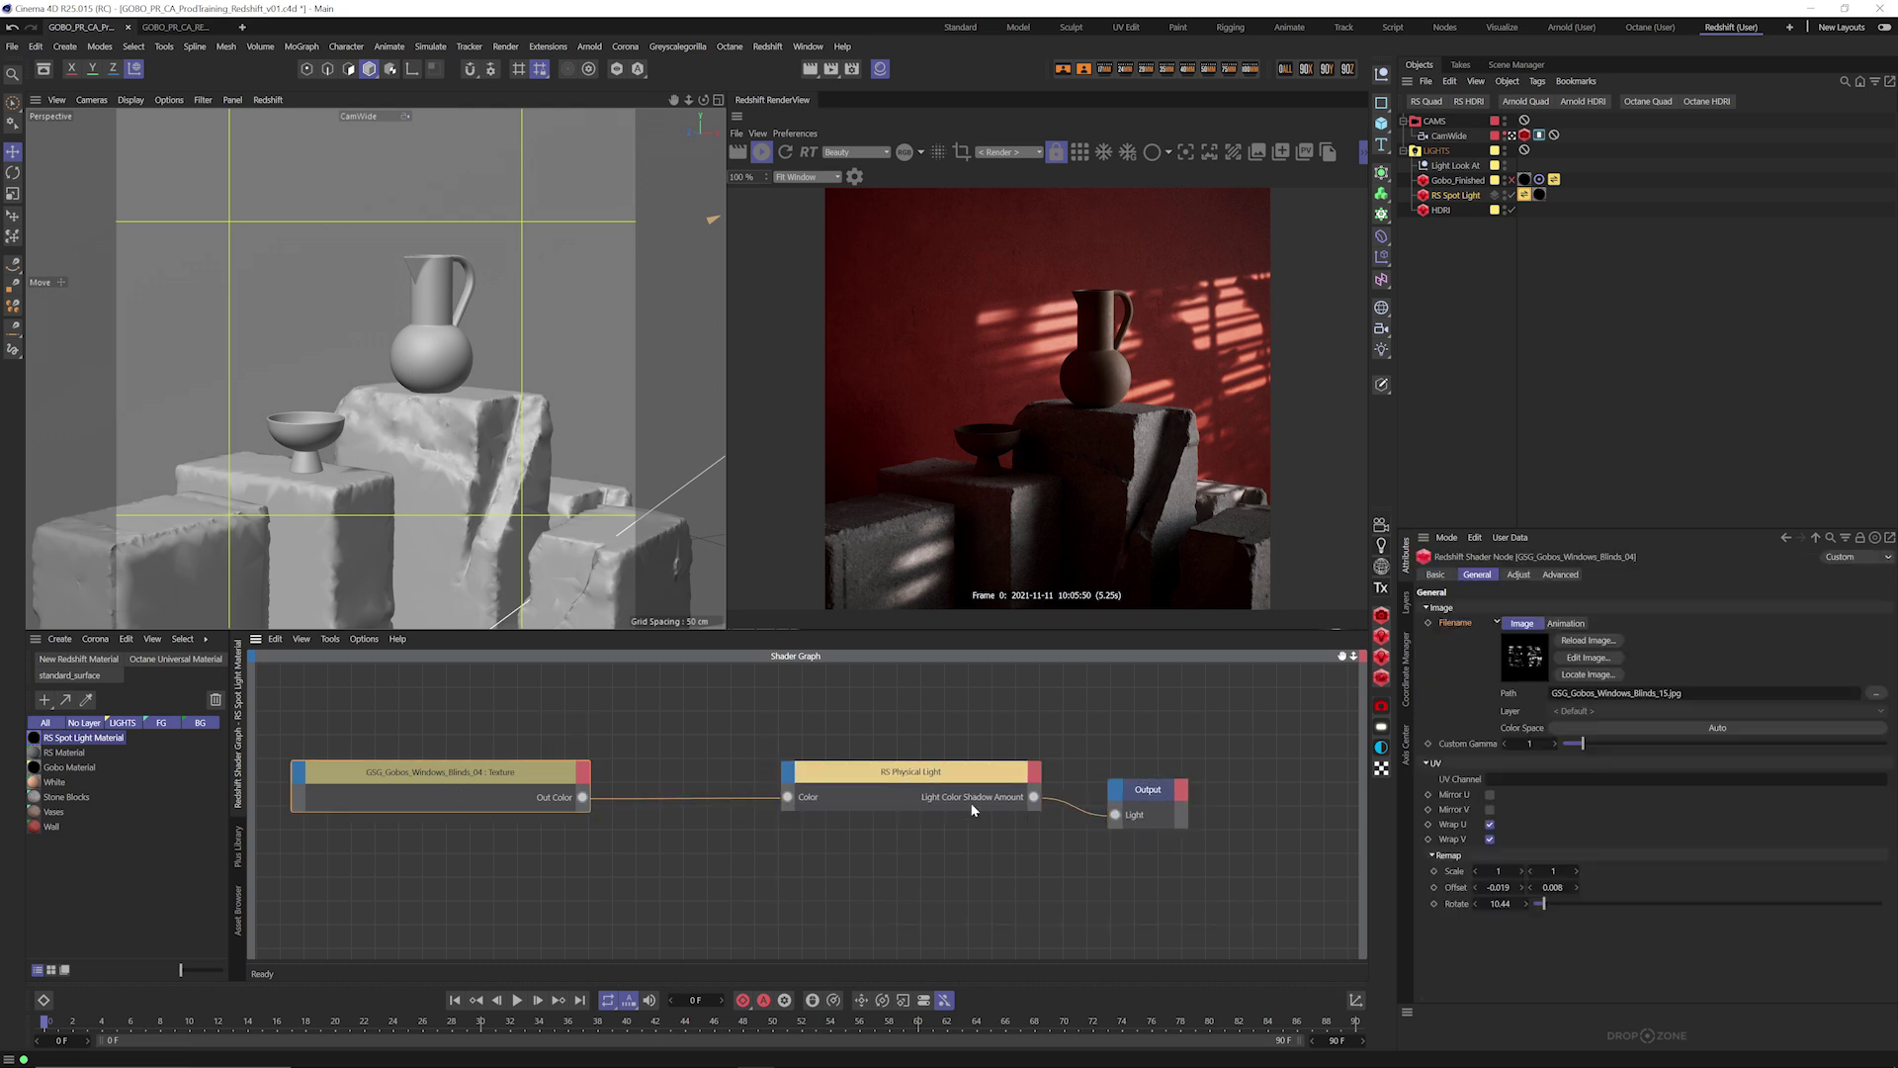
left_click_drag(848, 732, 1207, 890)
left_click_drag(906, 774, 955, 775)
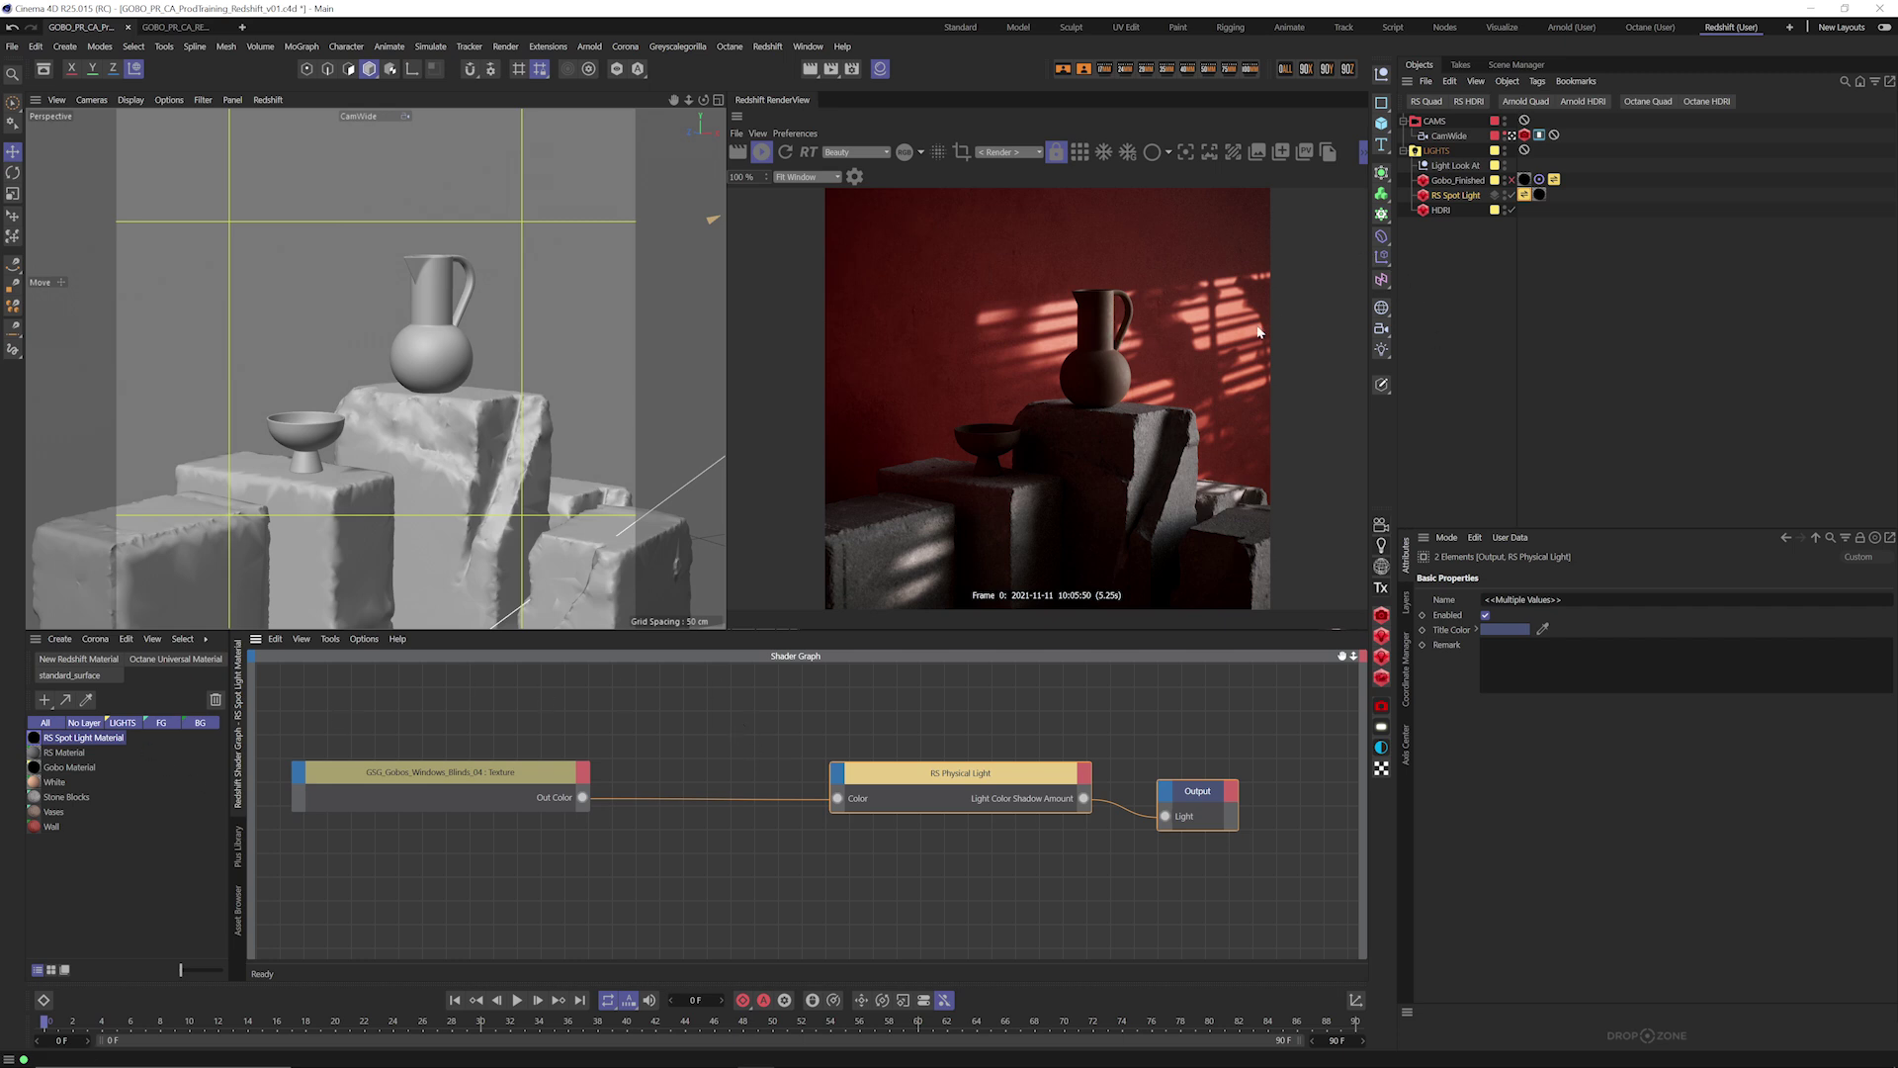
Review the RS Spot Light's general settings and the Exposure settings of the CamWide camera's Redshift Camera tag.
left_click(1455, 197)
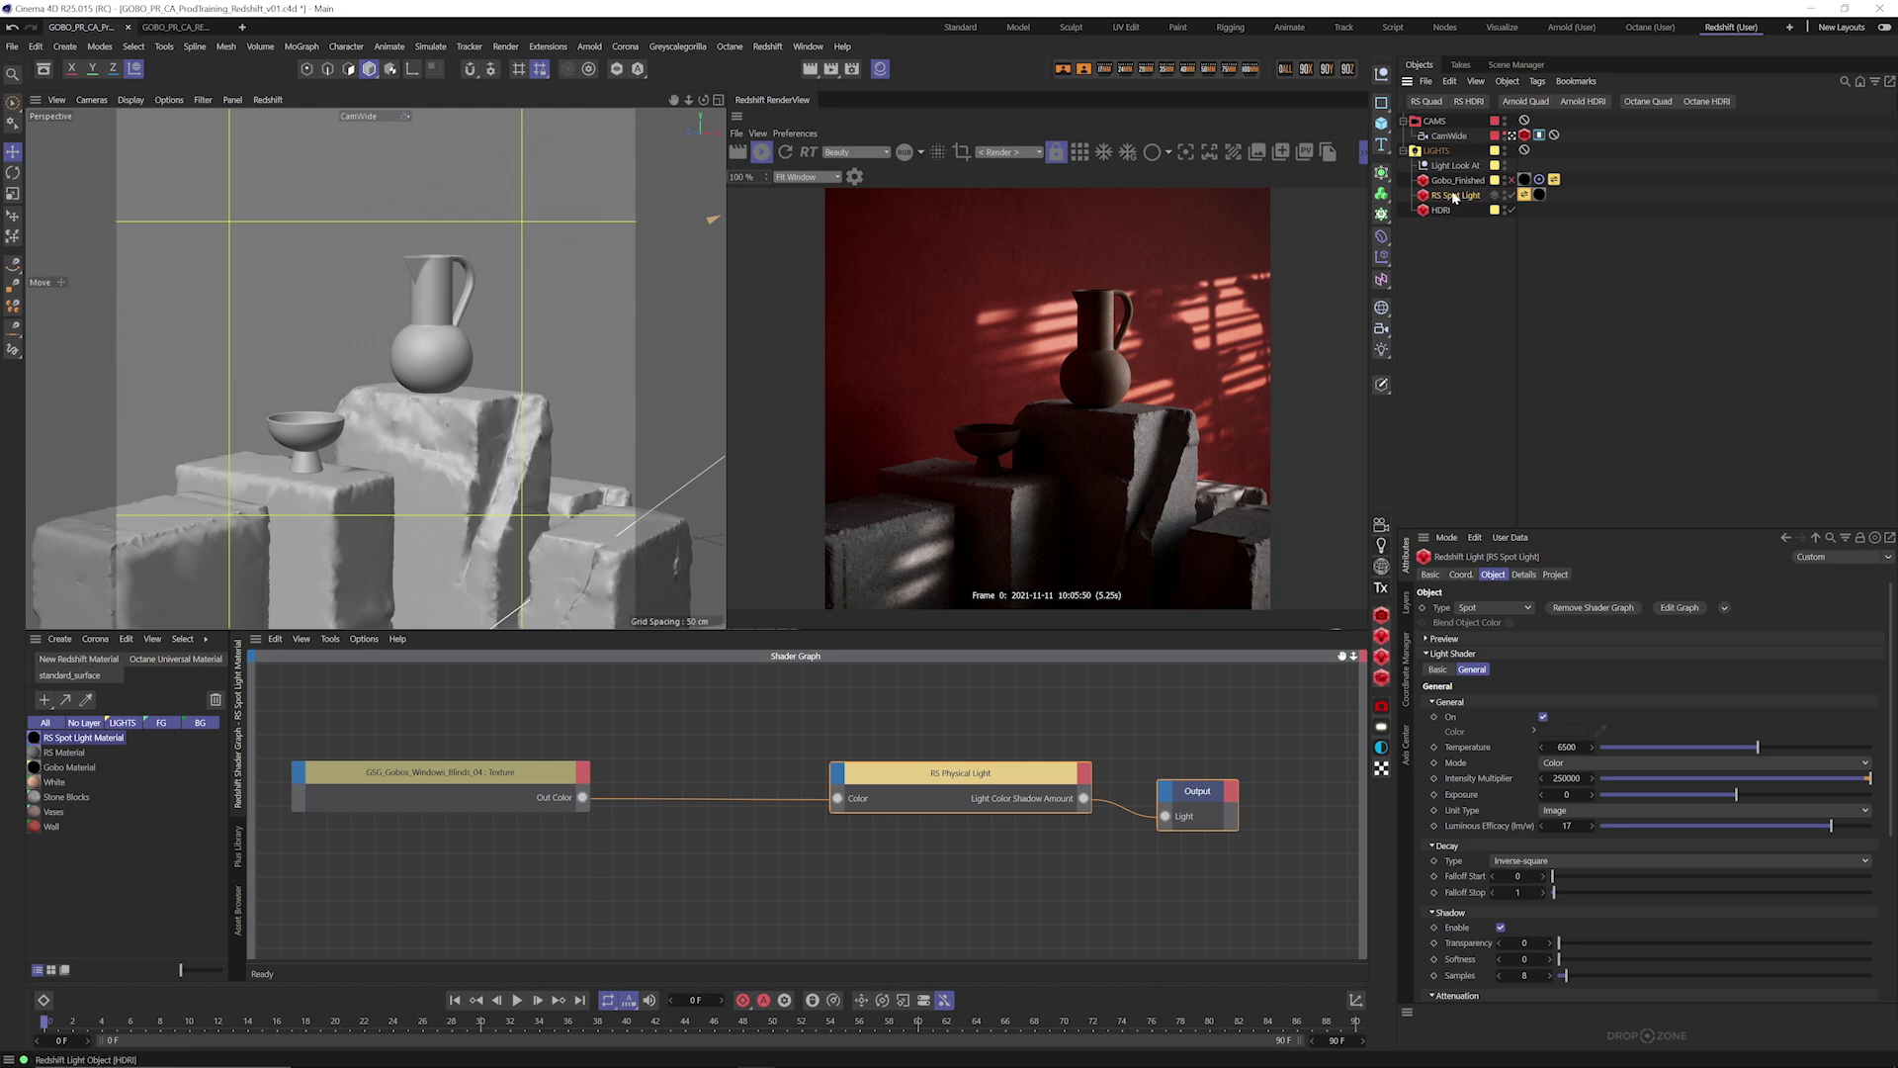
left_click(1525, 136)
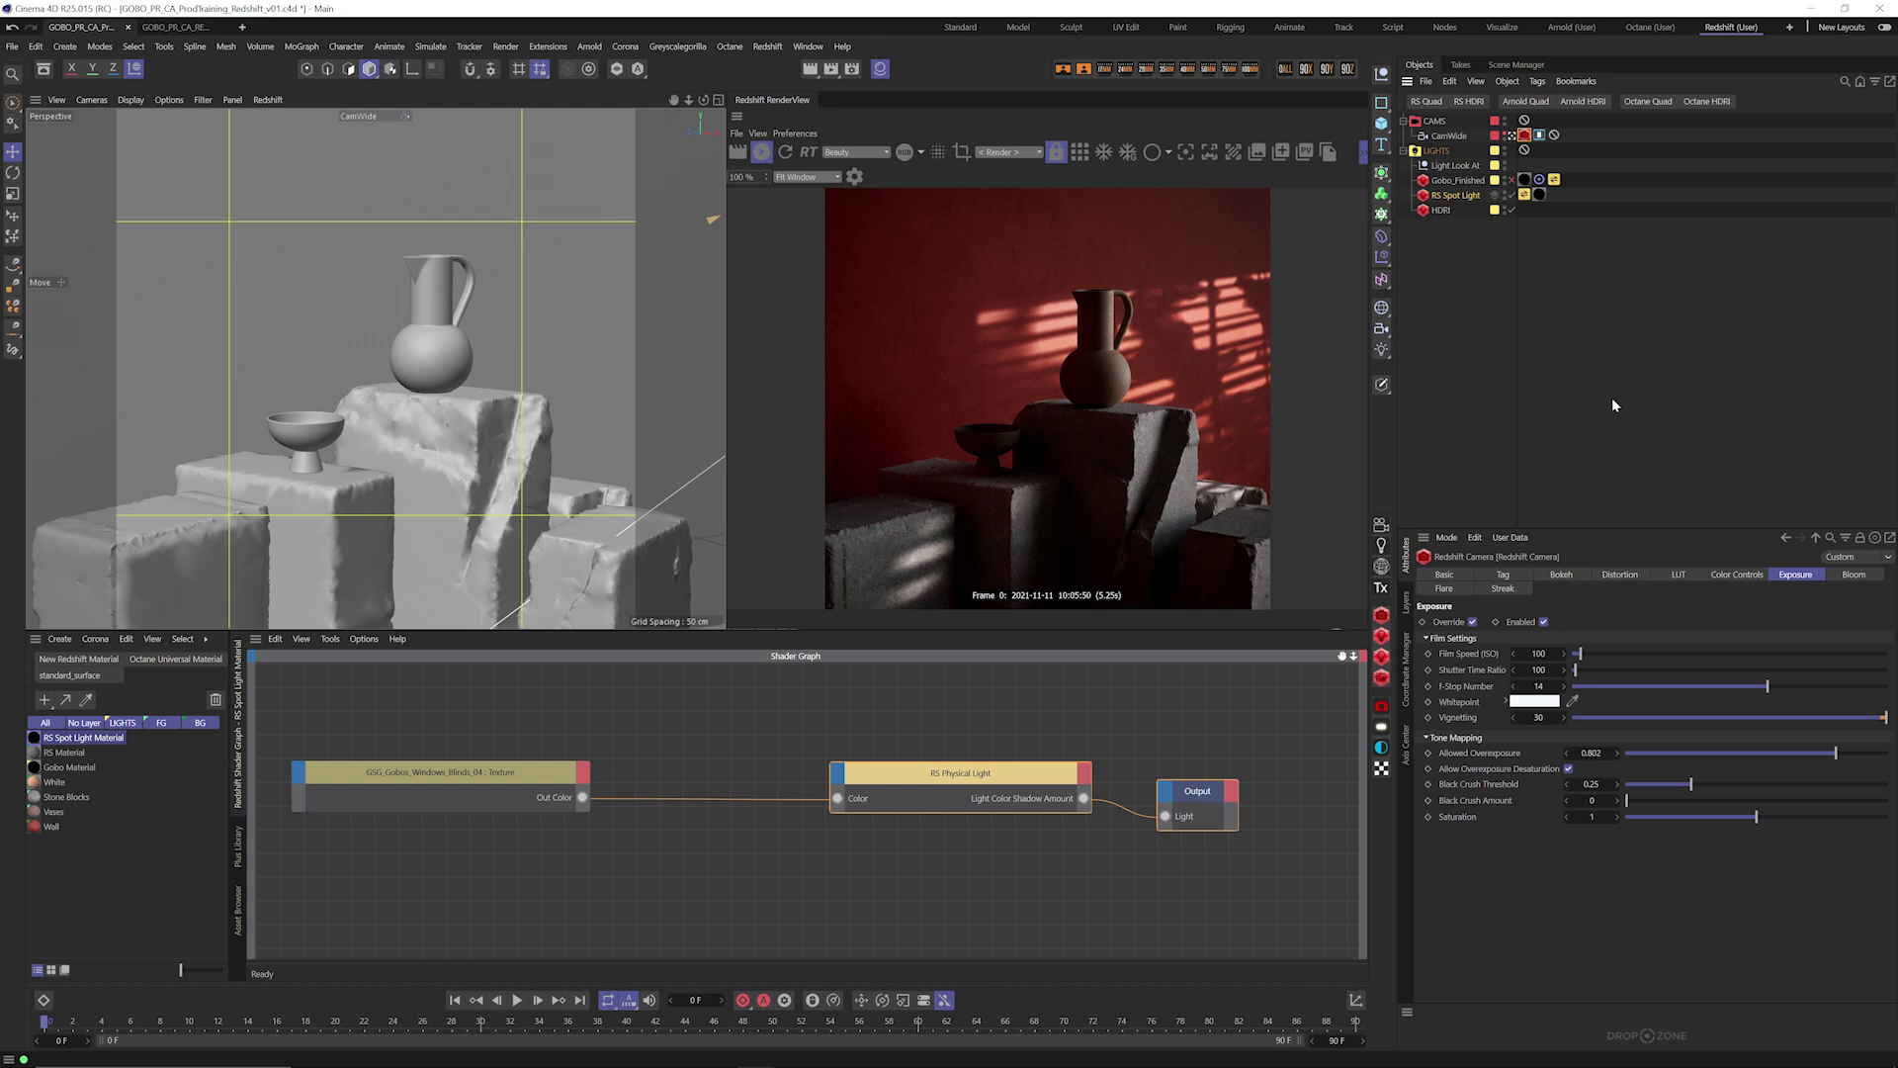
Browse the full collection of gobo textures in the Plus Library, from the abstract and blinds patterns onward.
left_click(238, 860)
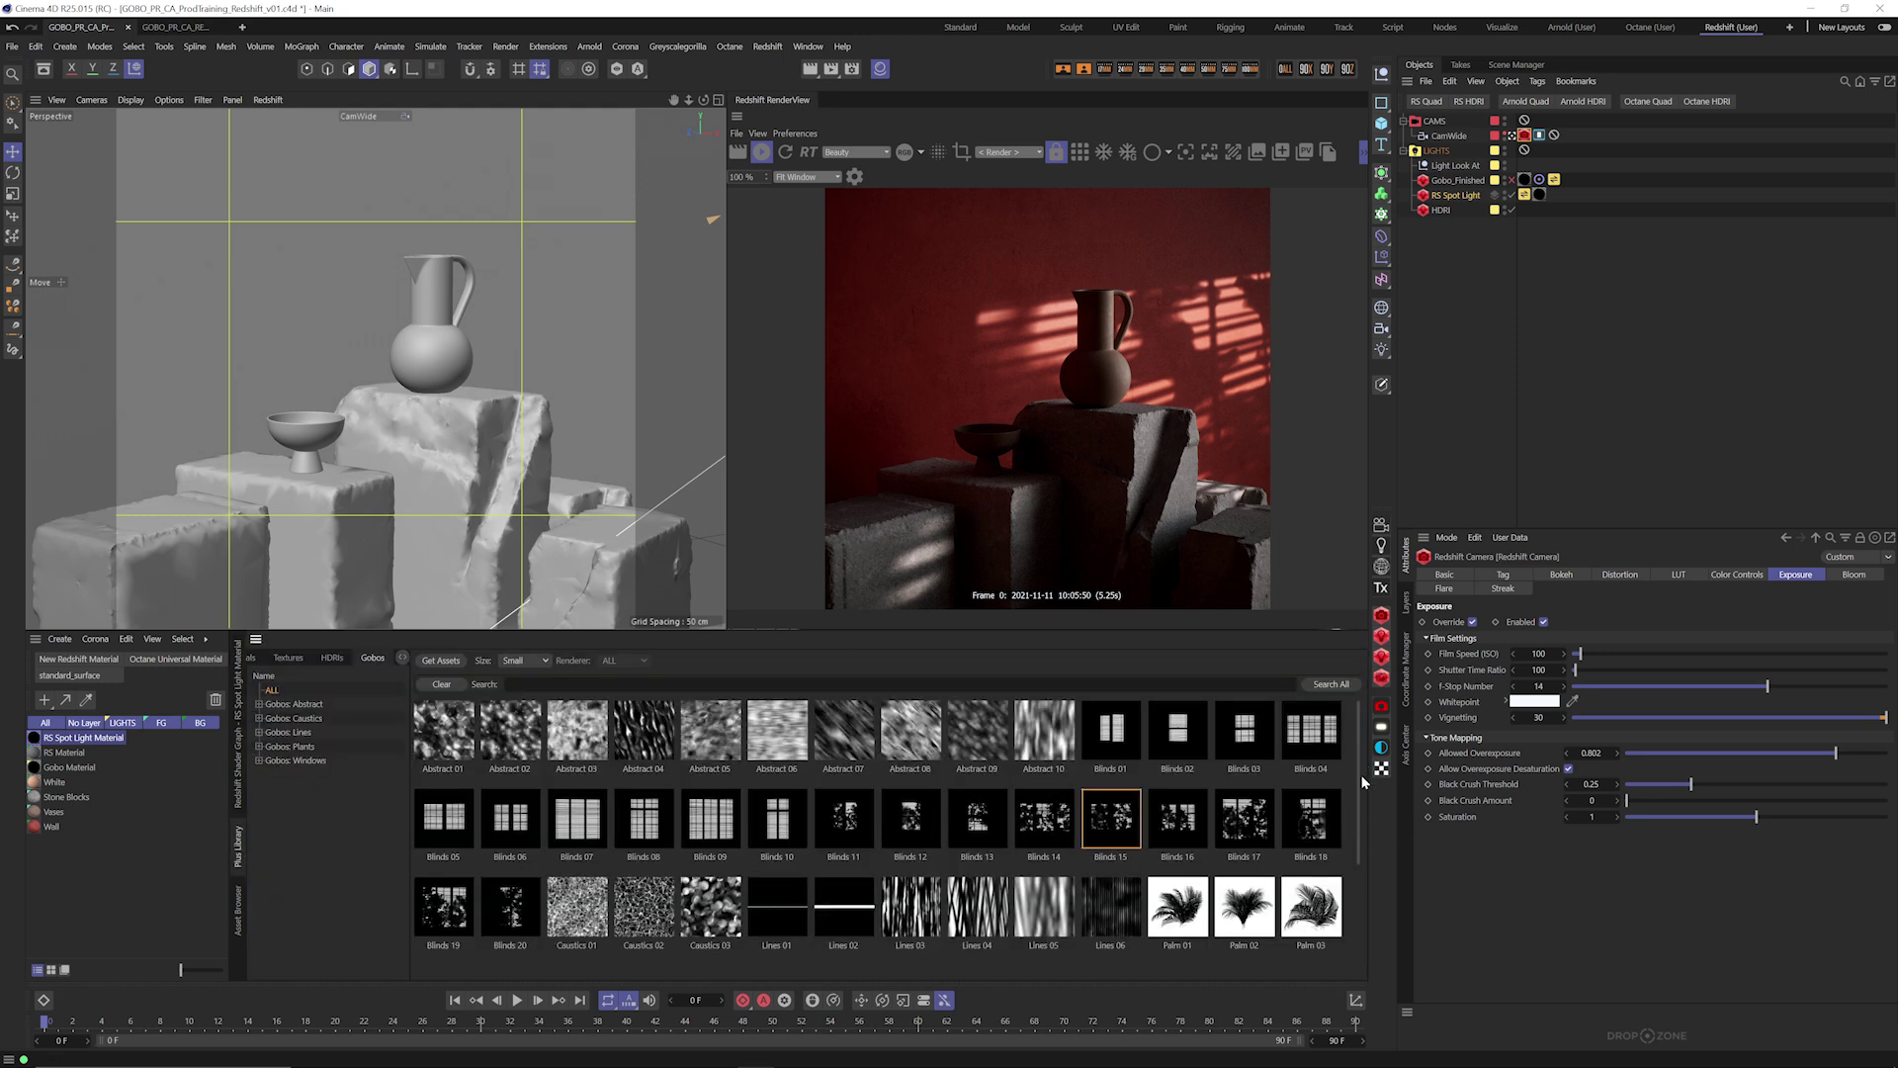
scroll(1364, 788, "down", 5)
scroll(1362, 751, "up", 5)
scroll(1362, 781, "down", 1)
scroll(1363, 801, "up", 1)
mouse_move(1362, 805)
left_mouse_down()
mouse_move(1374, 917)
mouse_move(1368, 781)
left_mouse_up()
scroll(1362, 805, "down", 2)
scroll(1362, 805, "up", 2)
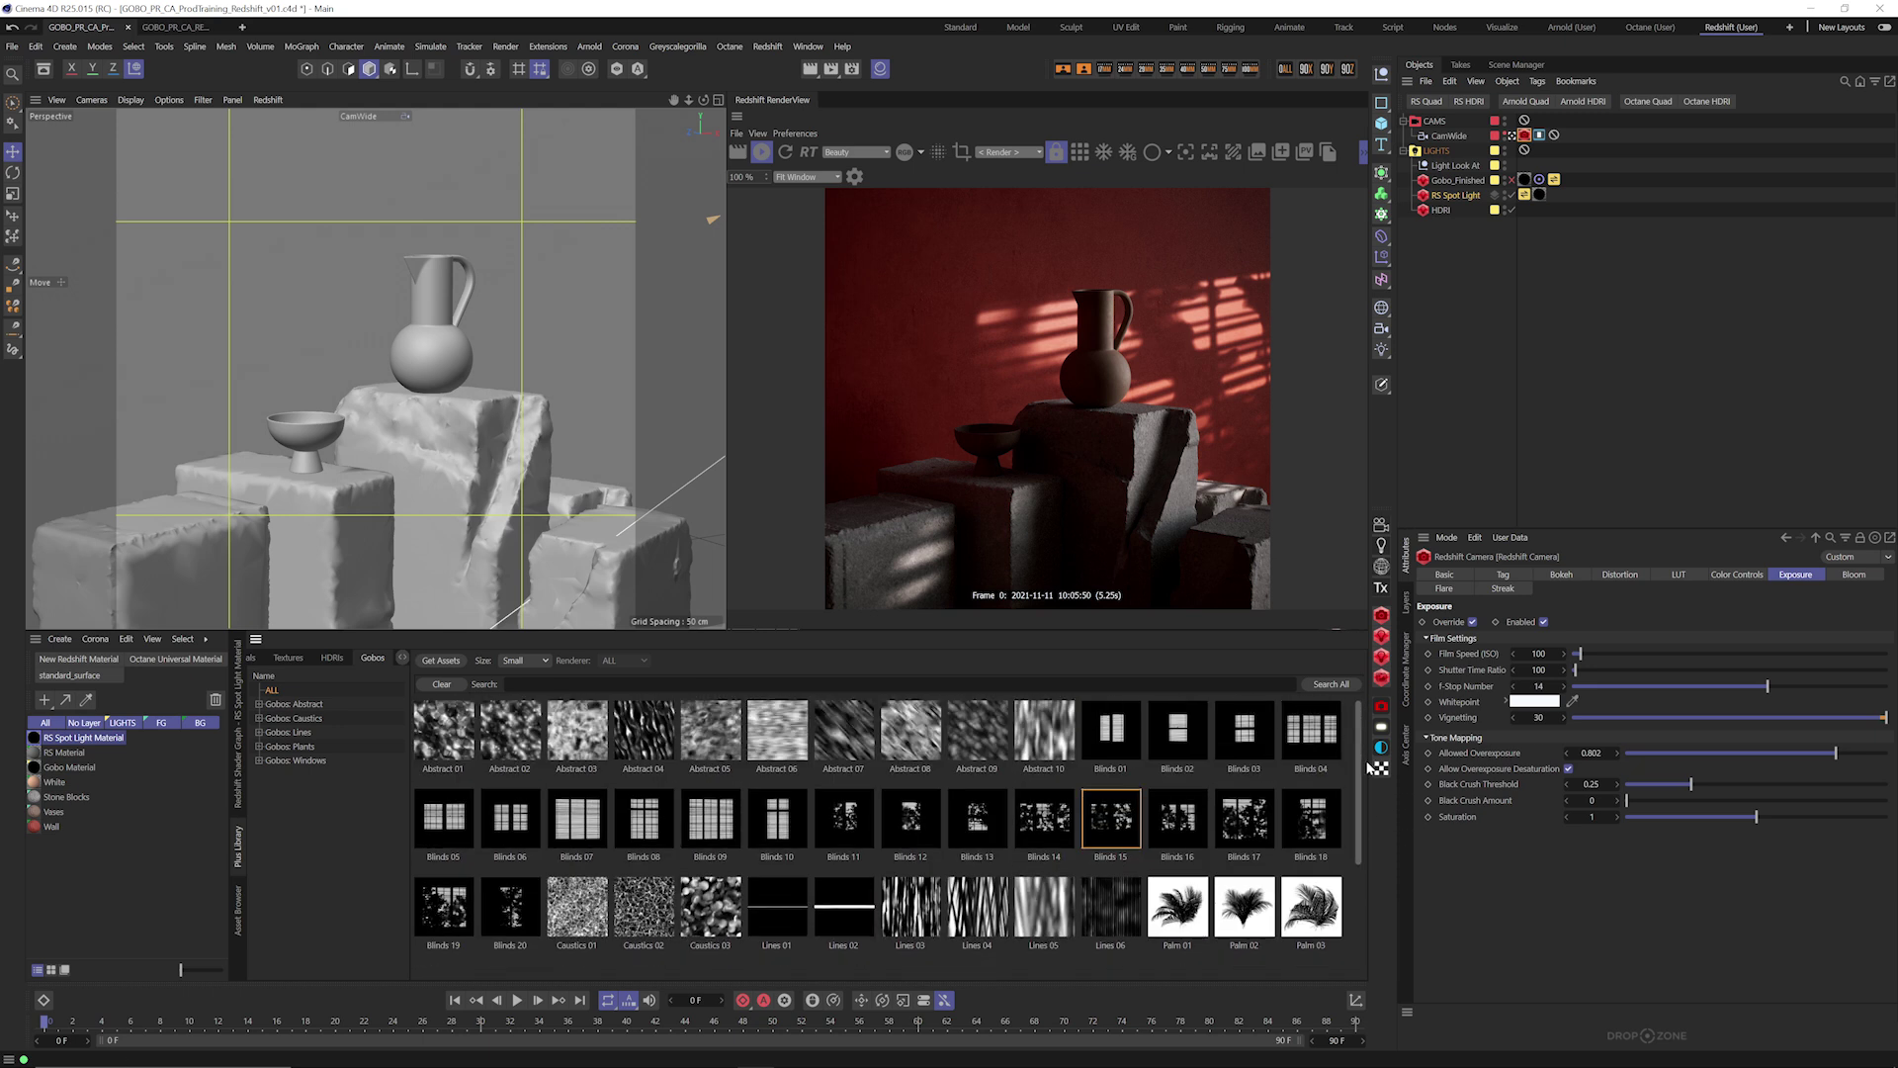